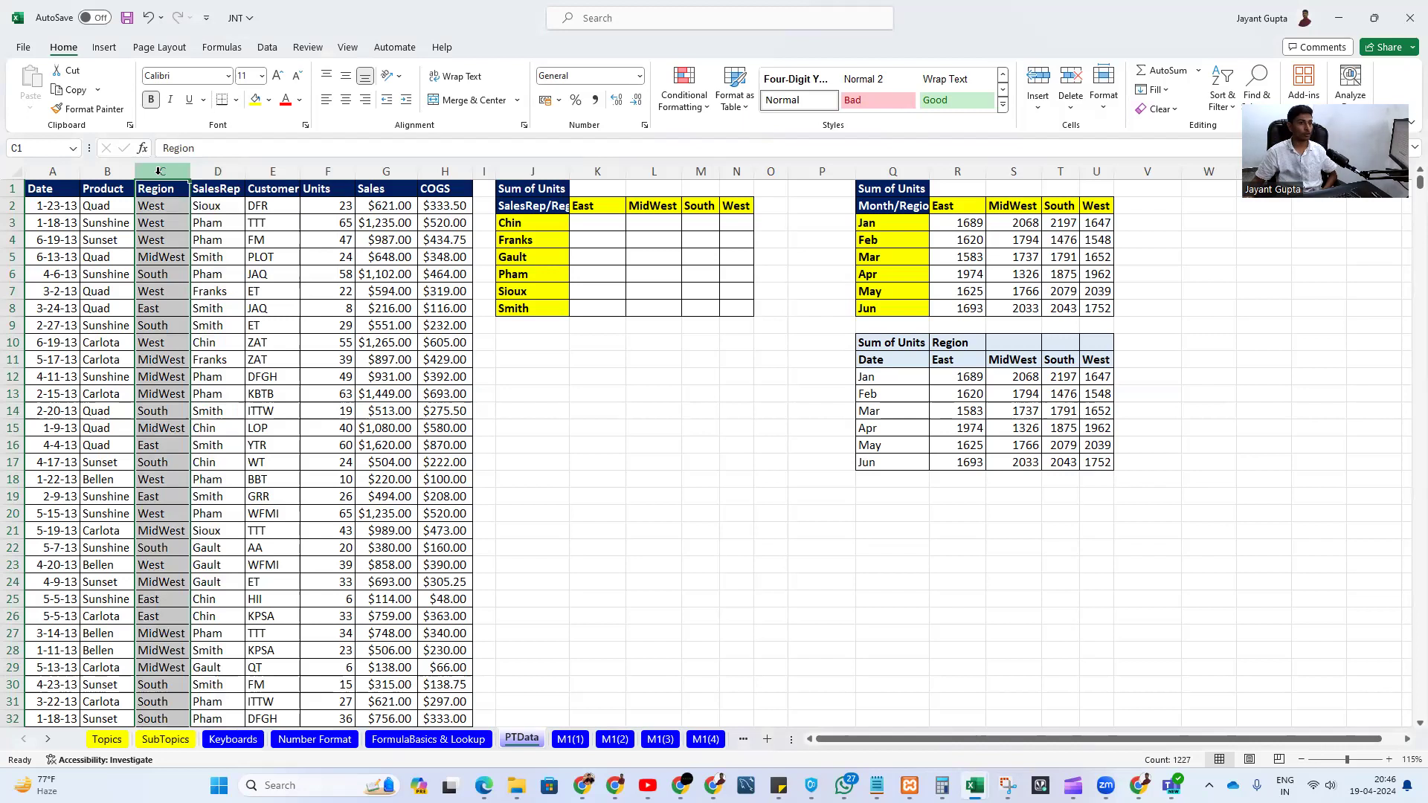
# - Fit the width of column J to its contents so the SalesRep/Region heading fits
pyautogui.click(386, 171)
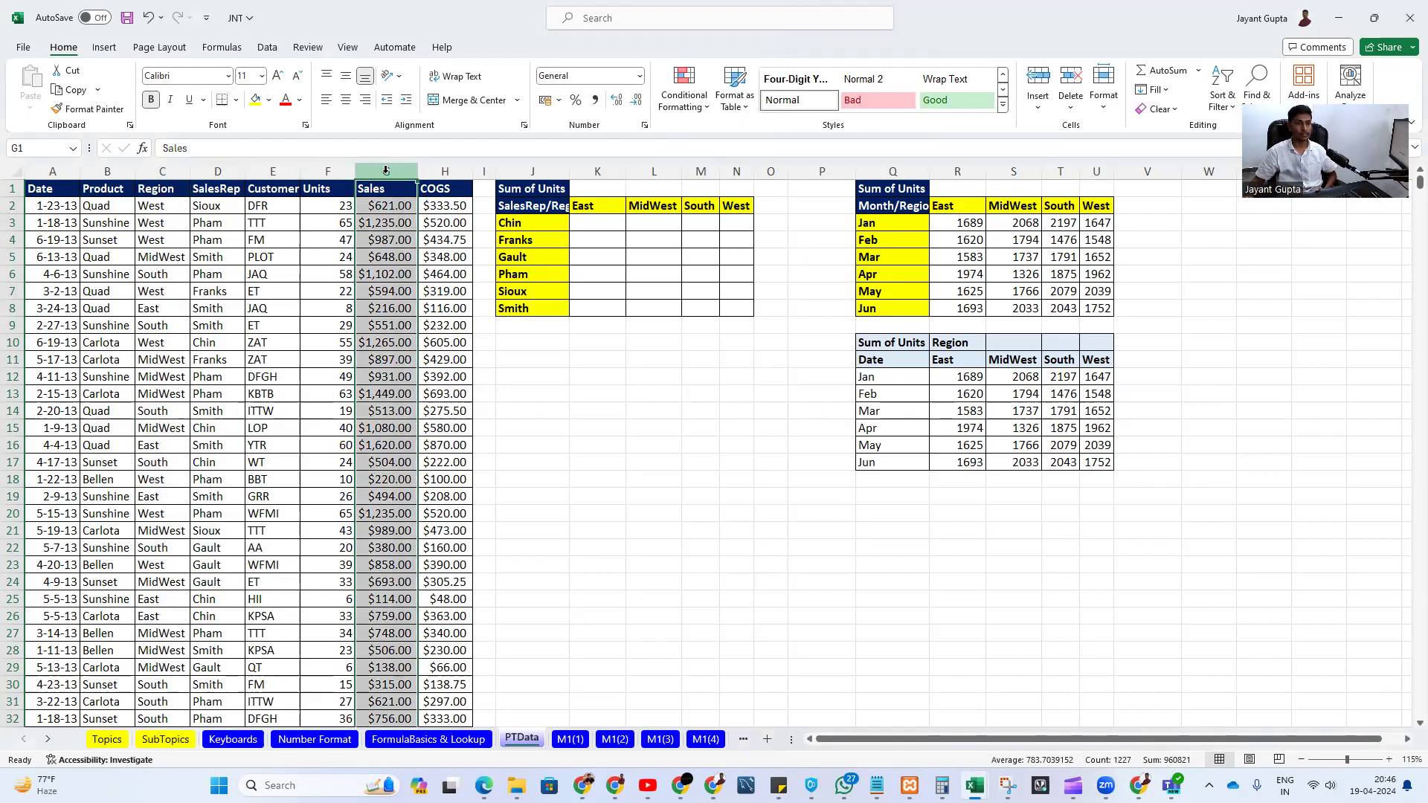
pyautogui.click(553, 221)
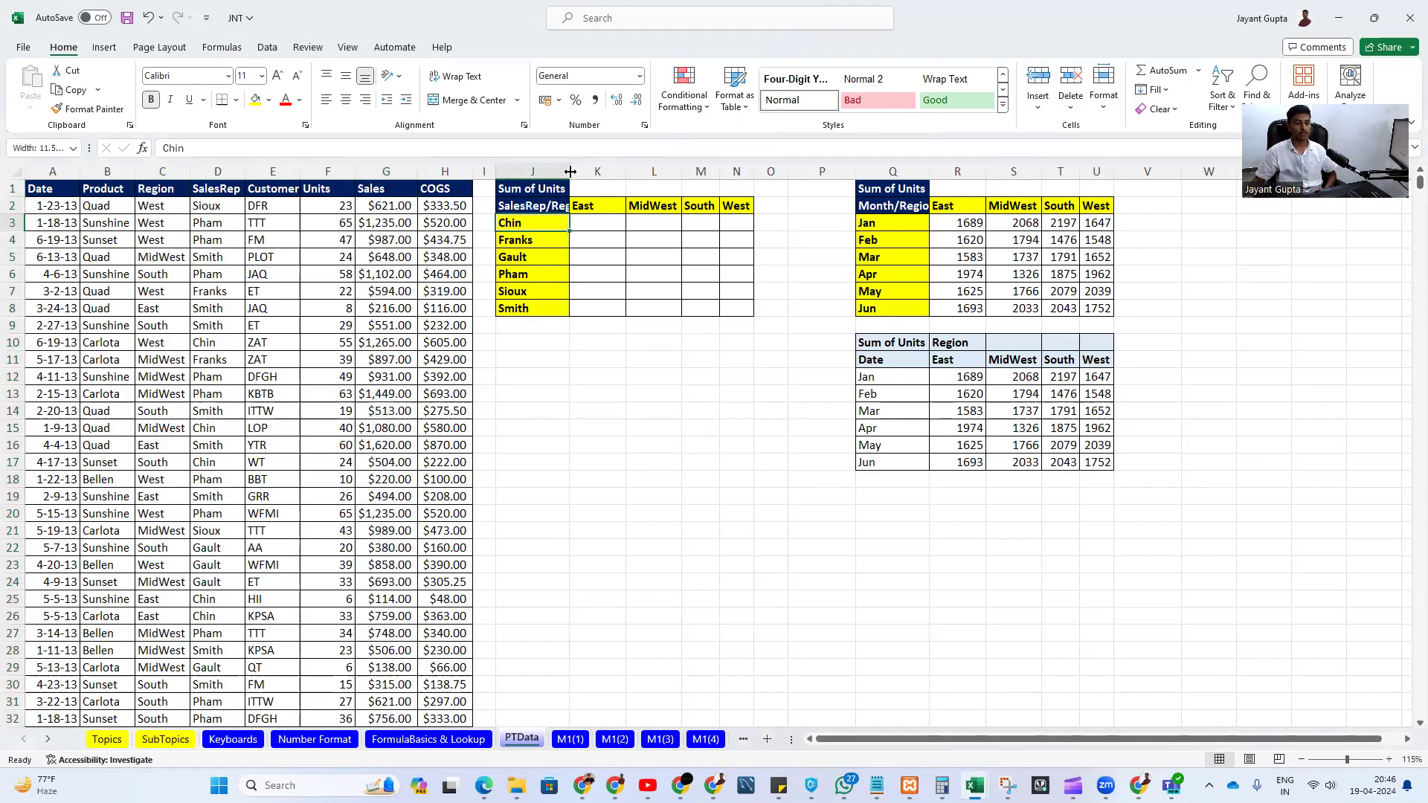
pyautogui.doubleClick(570, 171)
# - Compare the empty Sum of Units grid of sales reps by region with the Units and SalesRep columns of the source data
pyautogui.click(616, 218)
pyautogui.click(541, 222)
pyautogui.click(613, 220)
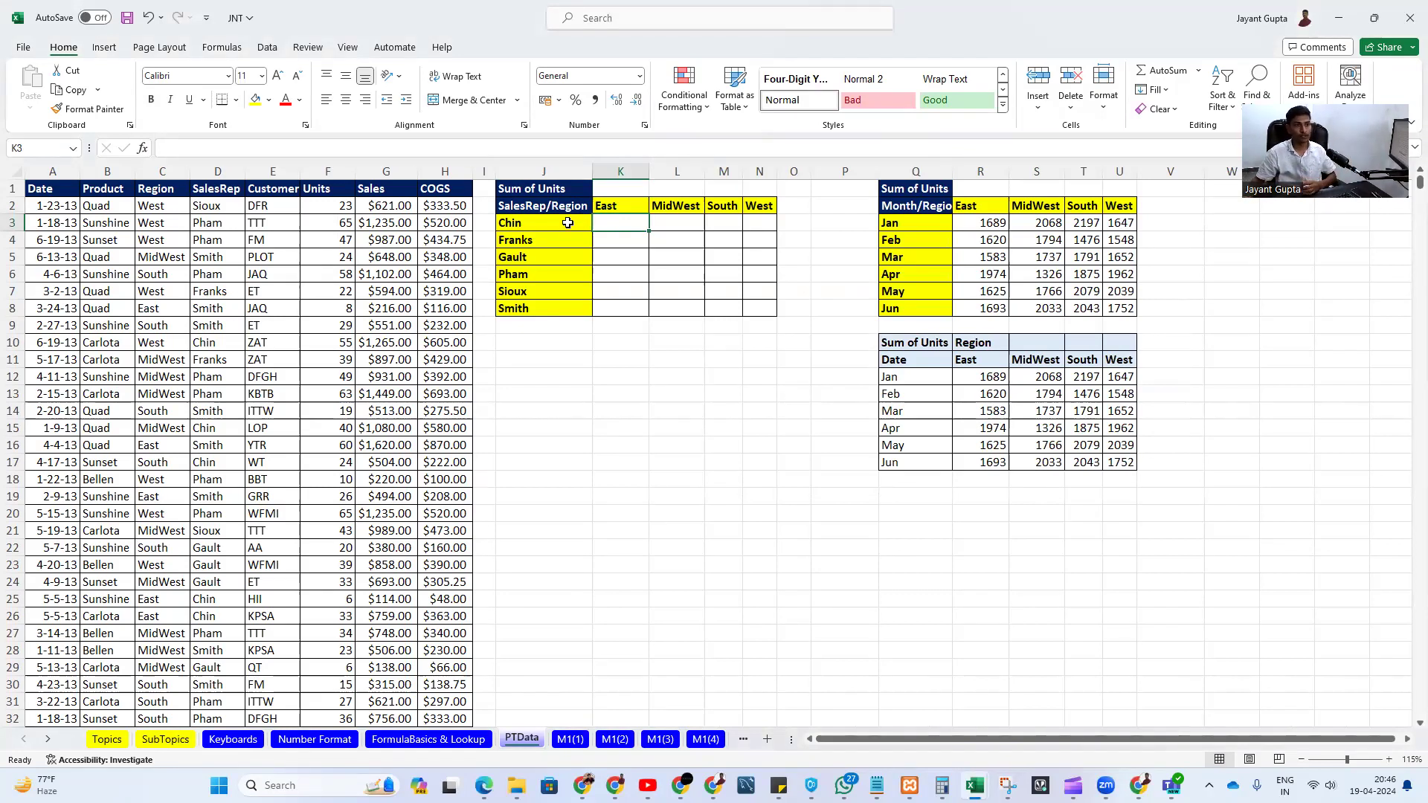
pyautogui.click(329, 171)
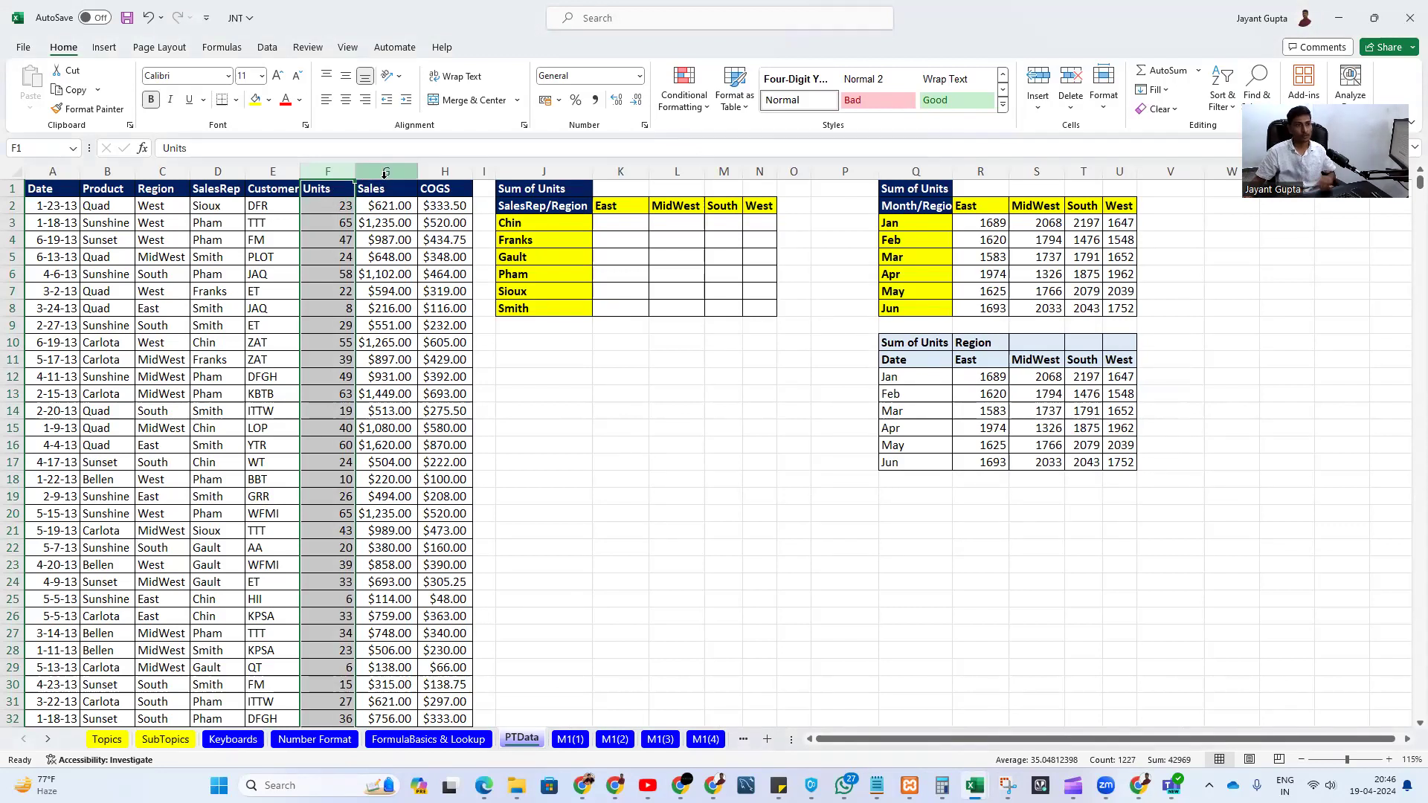
pyautogui.click(614, 222)
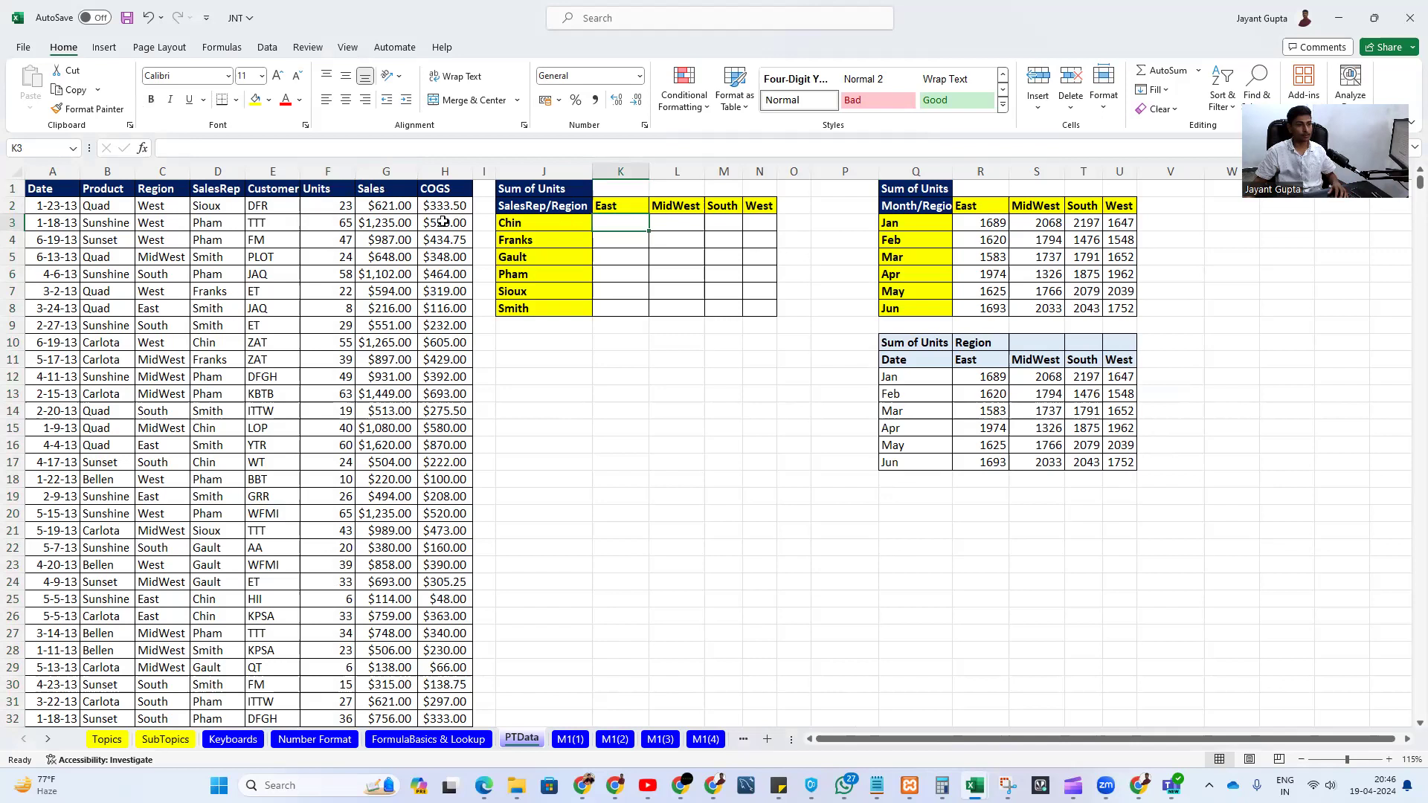
pyautogui.click(557, 220)
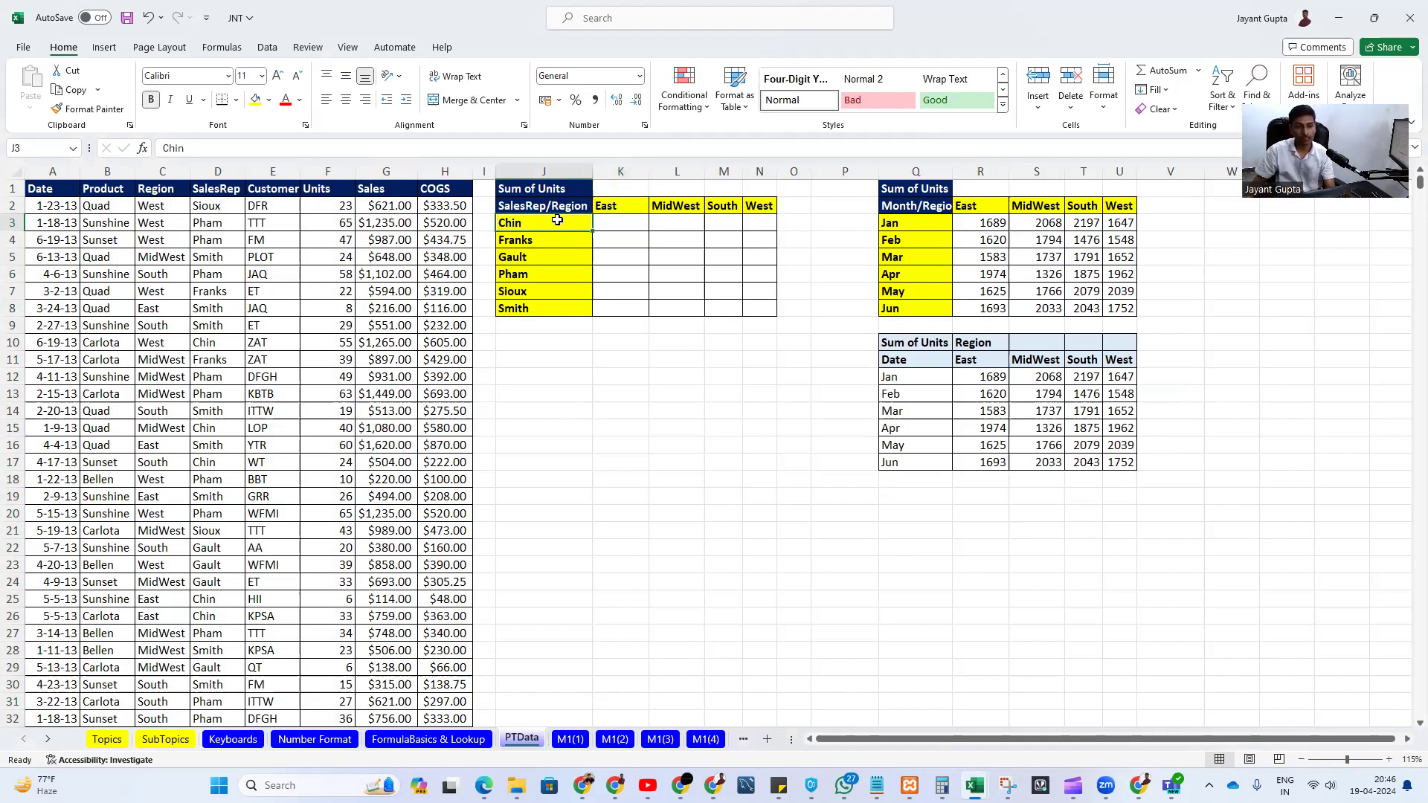
pyautogui.click(627, 229)
pyautogui.click(333, 170)
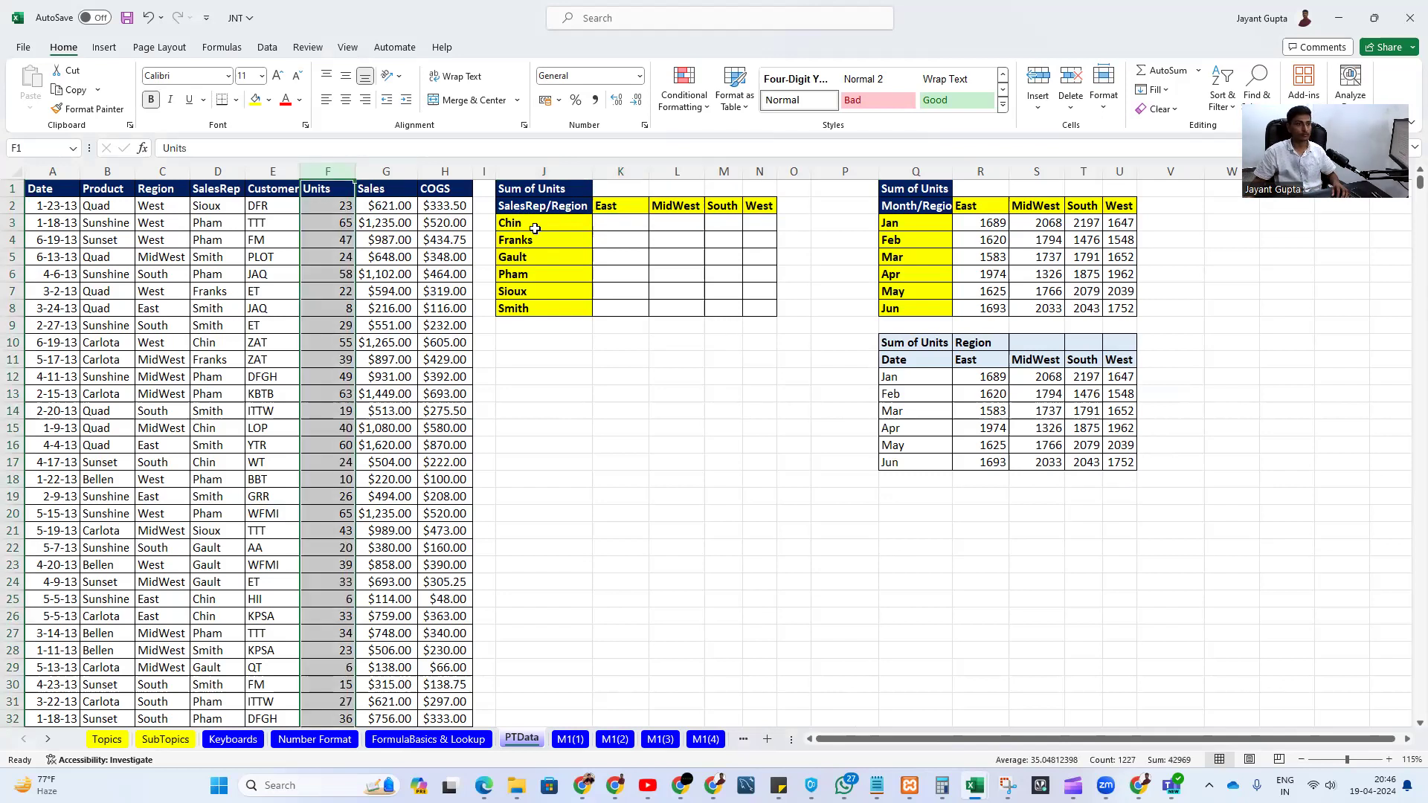
pyautogui.click(219, 171)
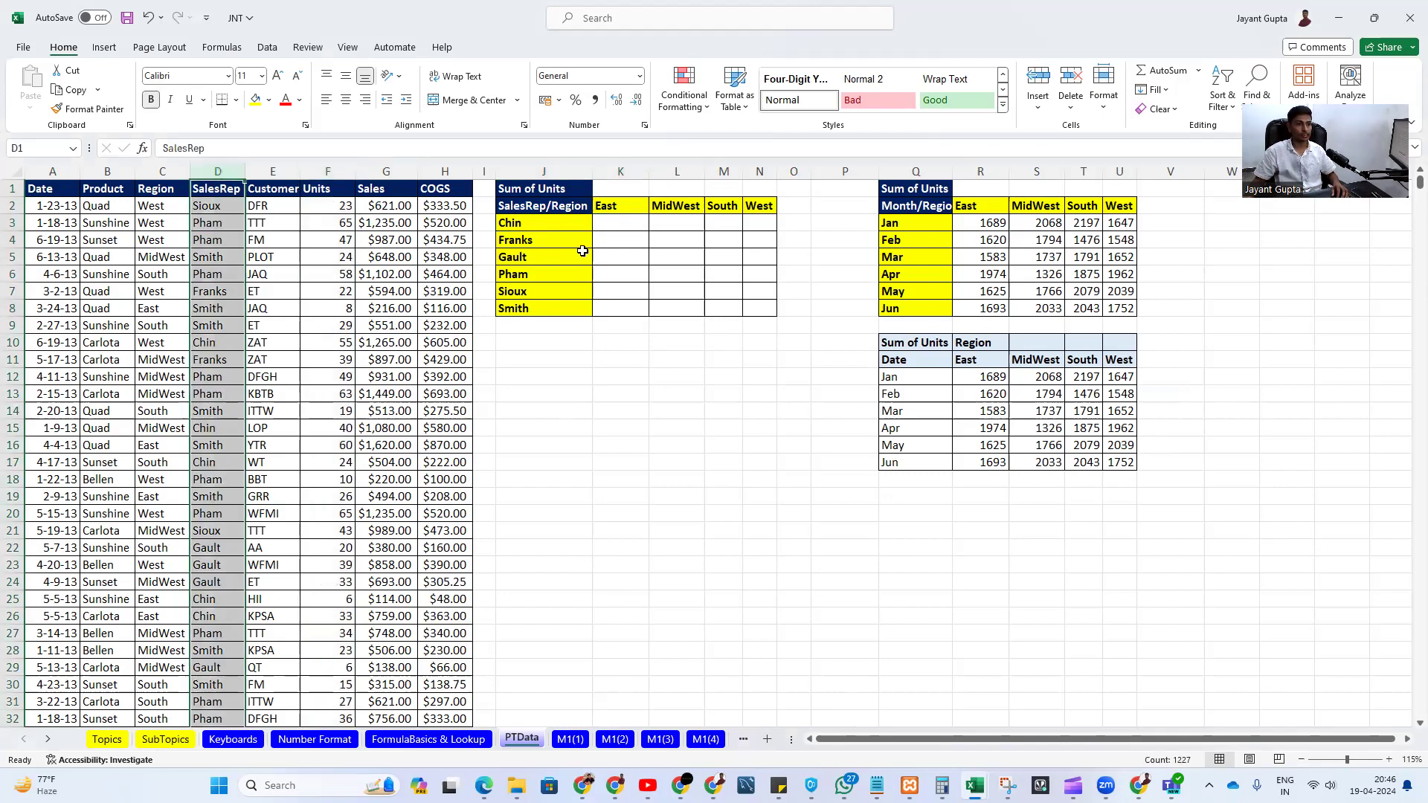
pyautogui.moveTo(563, 220); pyautogui.dragTo(564, 306)
pyautogui.moveTo(606, 207); pyautogui.dragTo(758, 214)
pyautogui.click(622, 223)
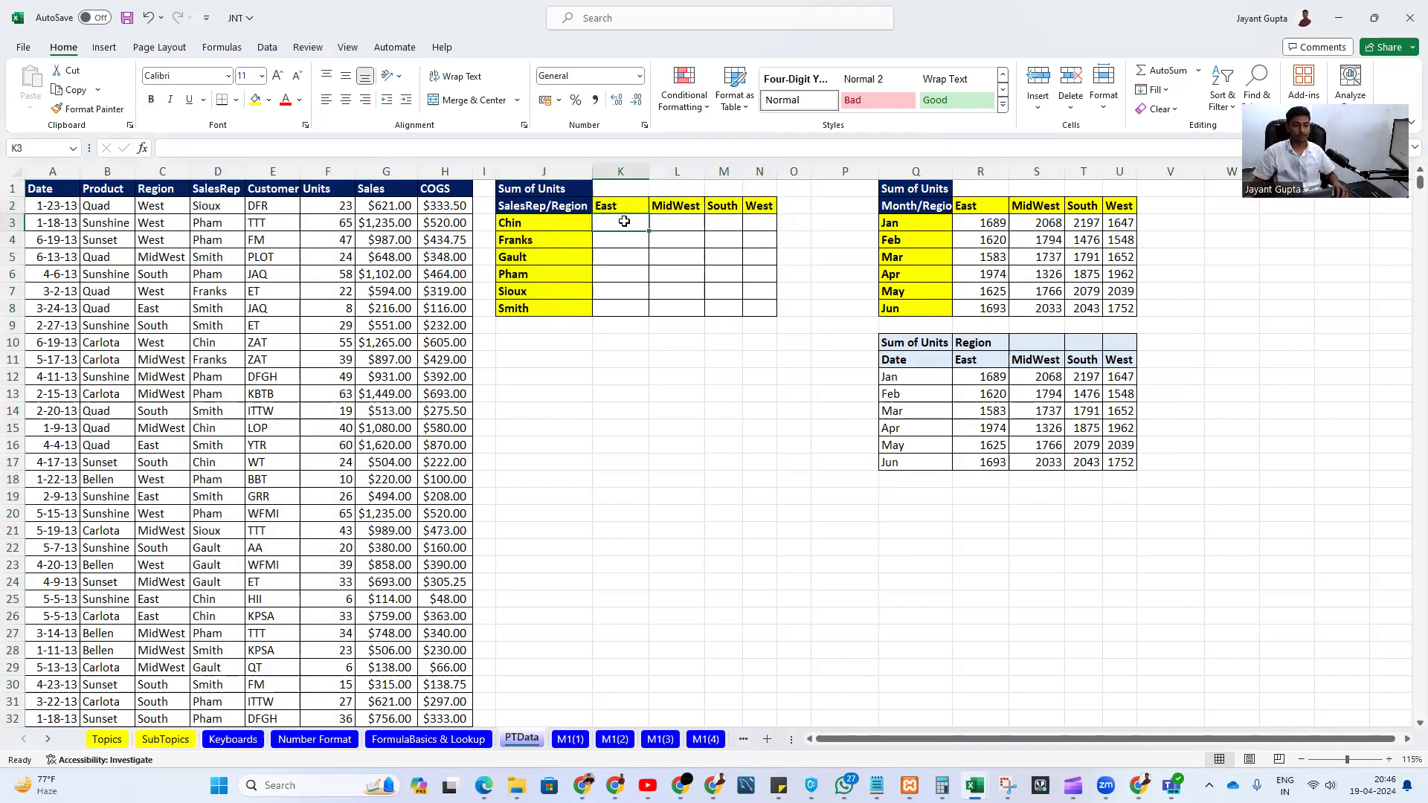
# - Start a PivotTable for cell J13 with the source range PTData!$A$1:$H$1227
pyautogui.click(542, 359)
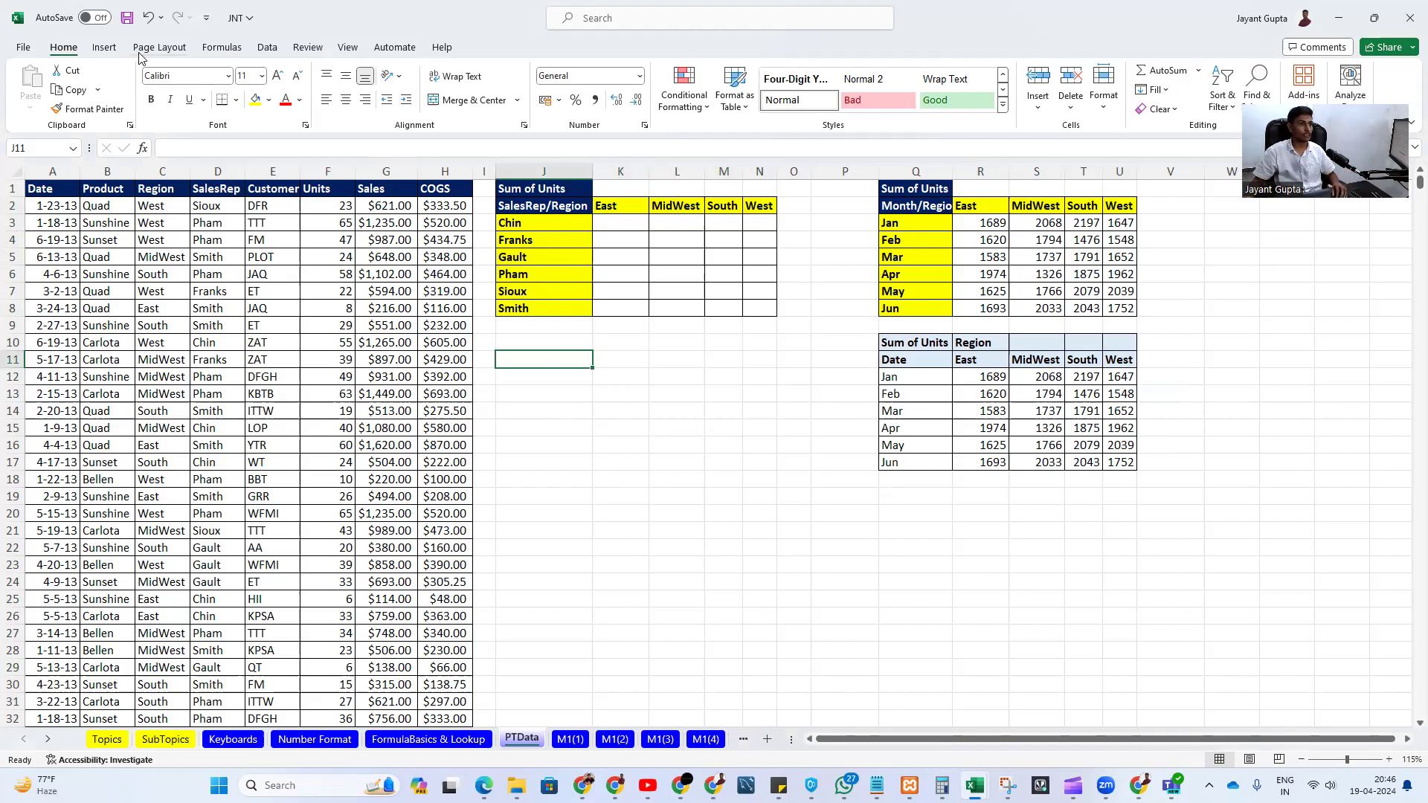
pyautogui.click(105, 48)
pyautogui.click(512, 398)
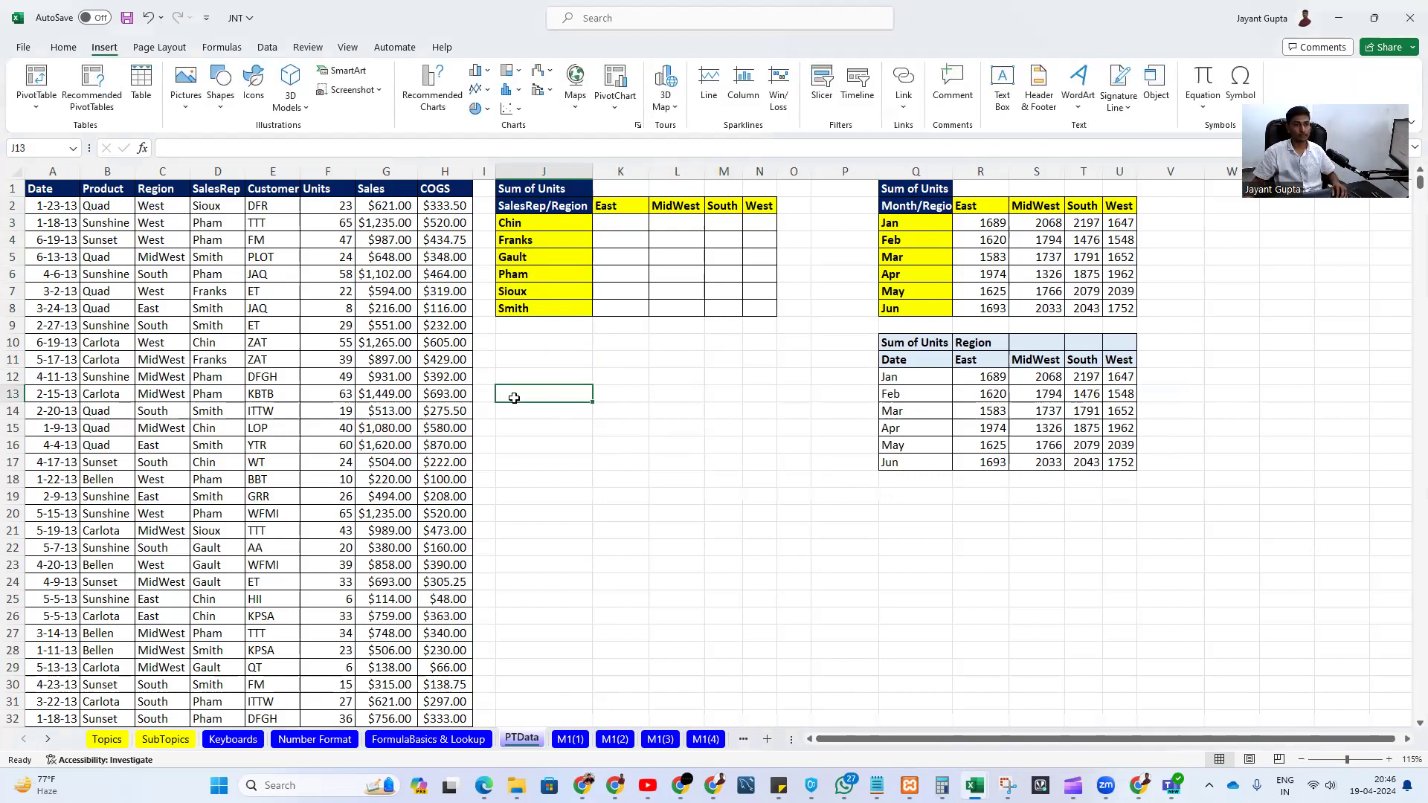
pyautogui.click(37, 78)
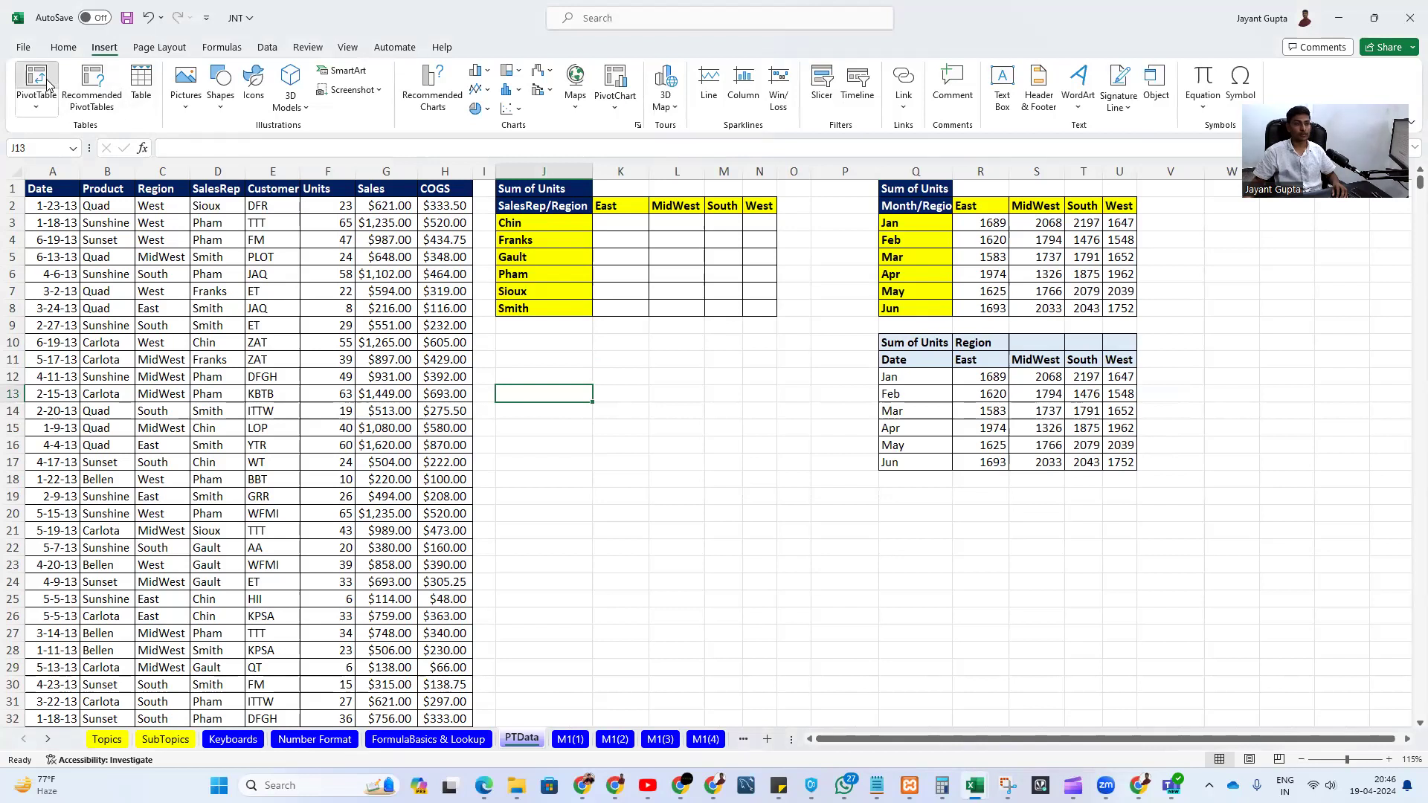
pyautogui.click(910, 356)
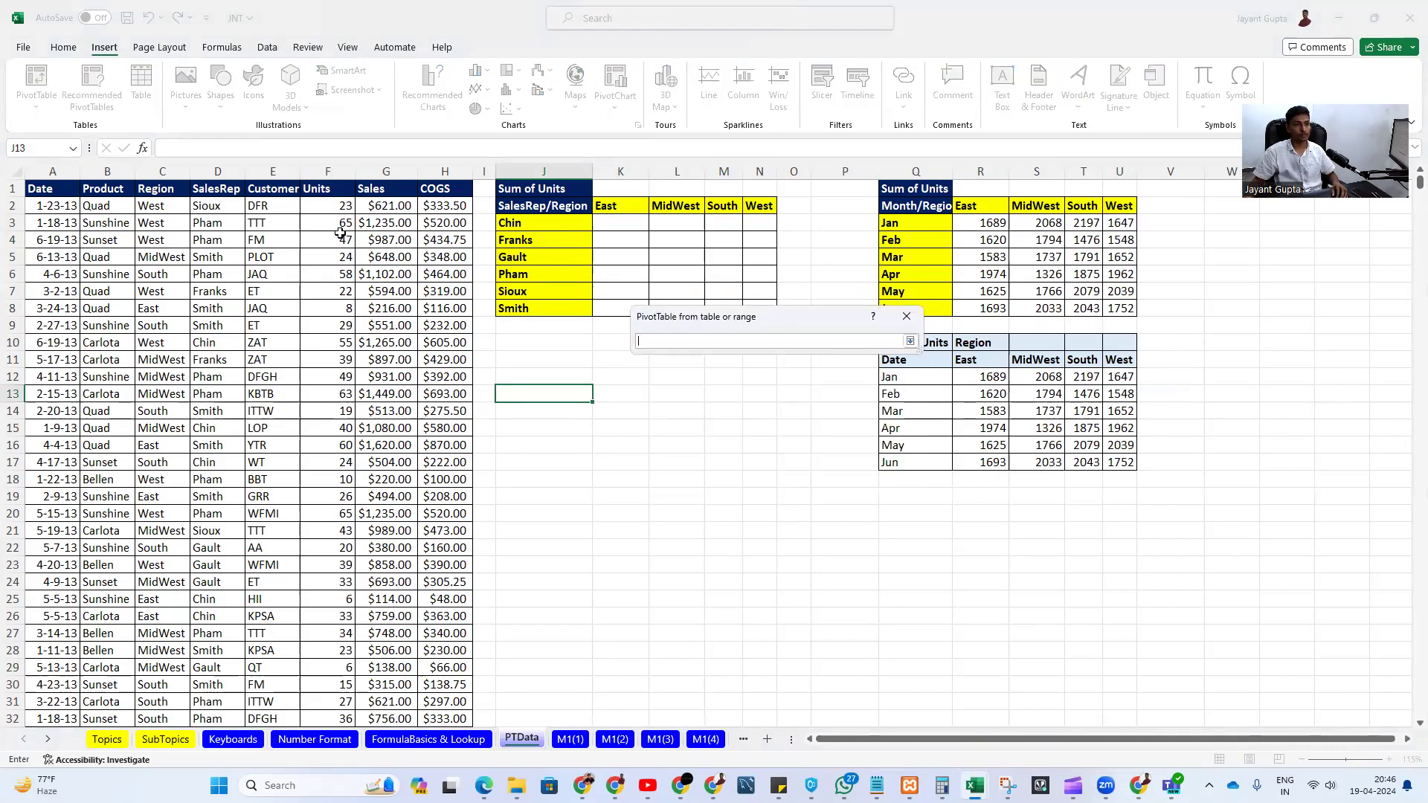
pyautogui.click(60, 187)
pyautogui.hotkey('ctrl', 'shift', 'Right')
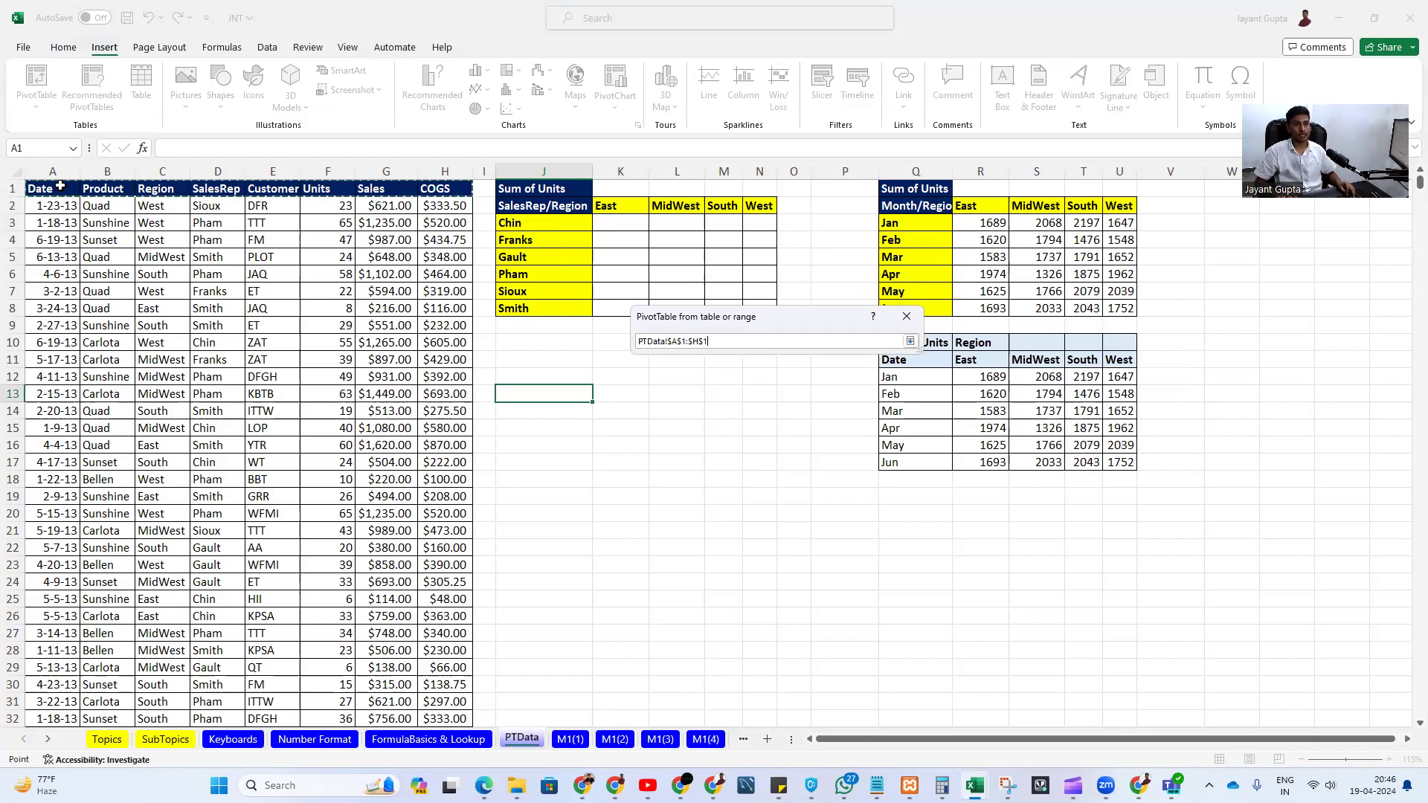
pyautogui.hotkey('ctrl', 'shift', 'Down')
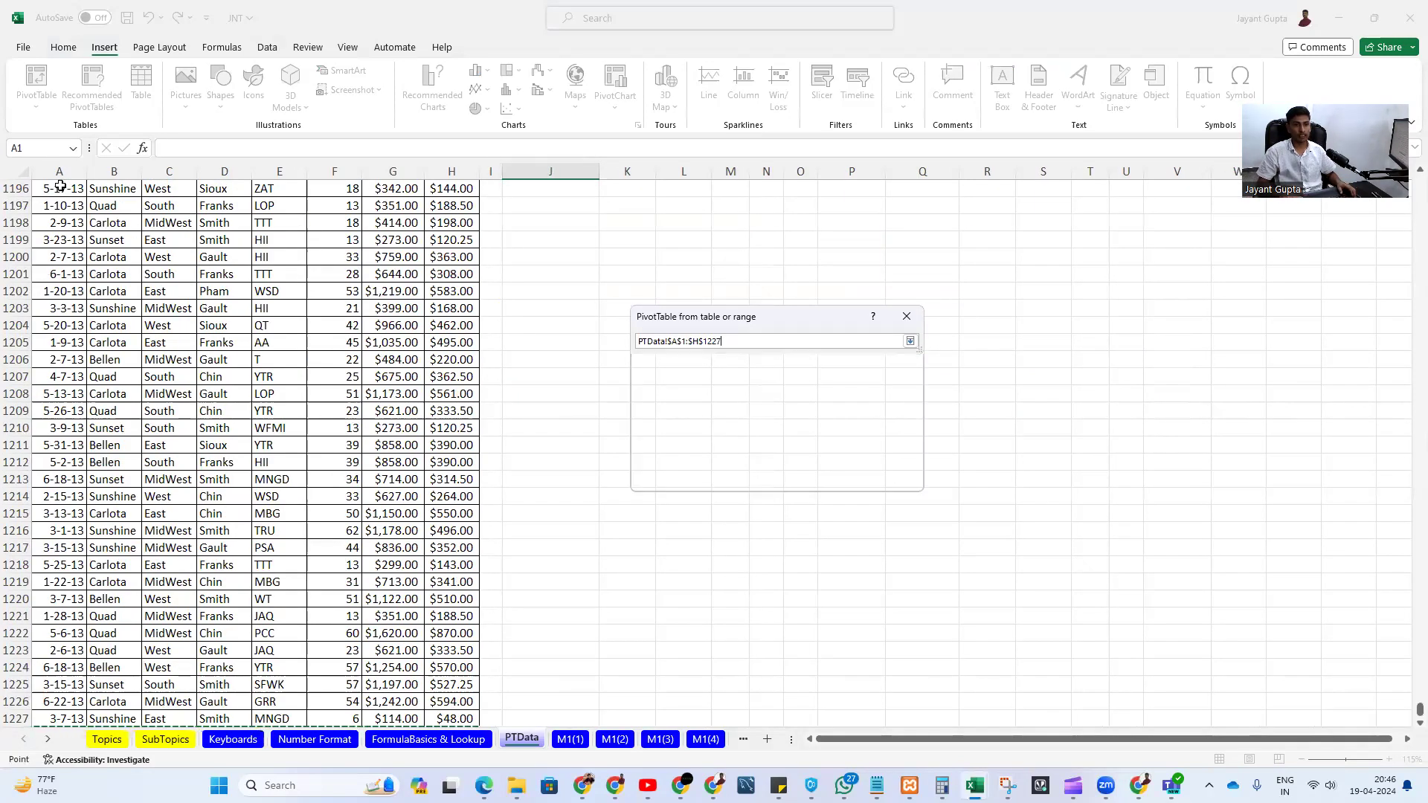
pyautogui.press('Return')
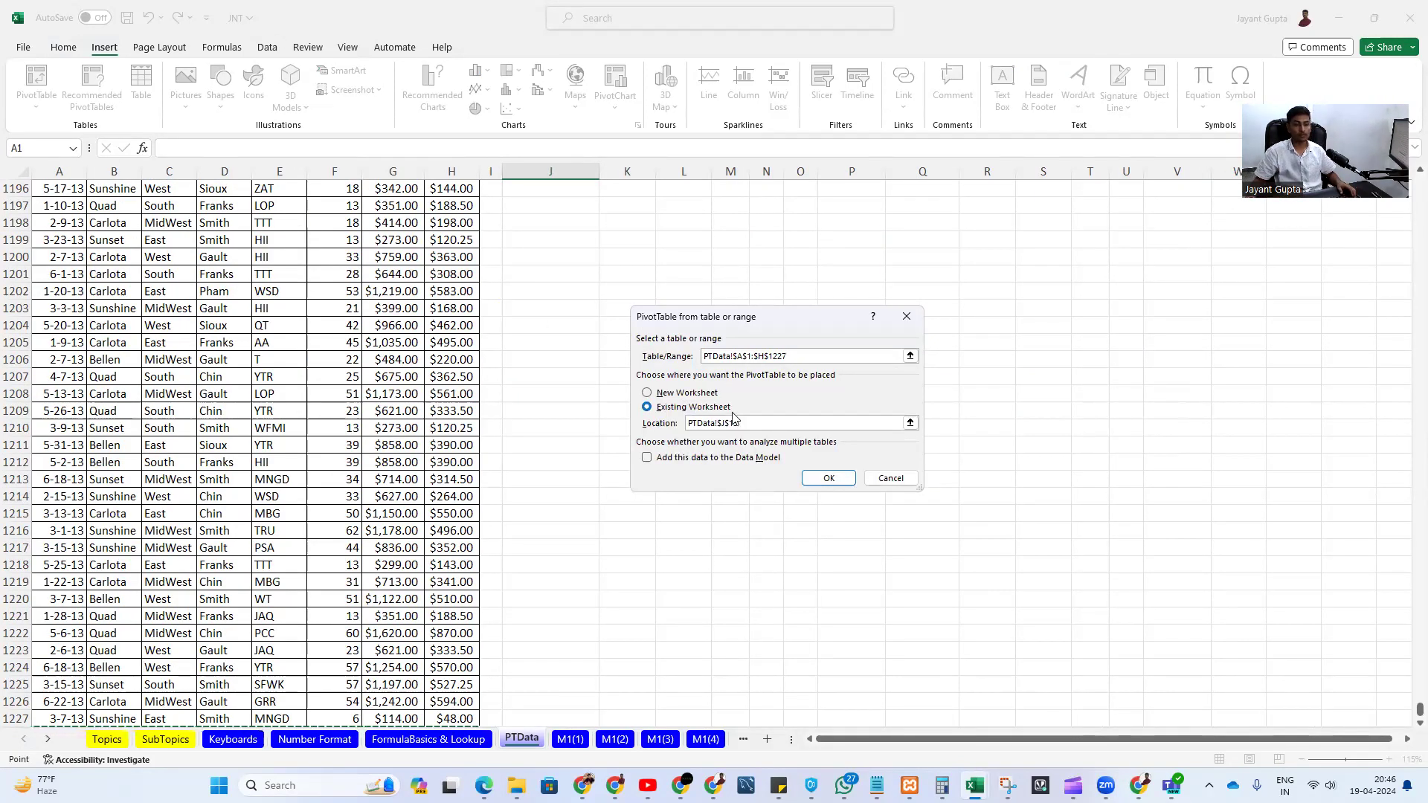
# - Try to create the PivotTable after picking cell J13 on the sheet
pyautogui.click(576, 259)
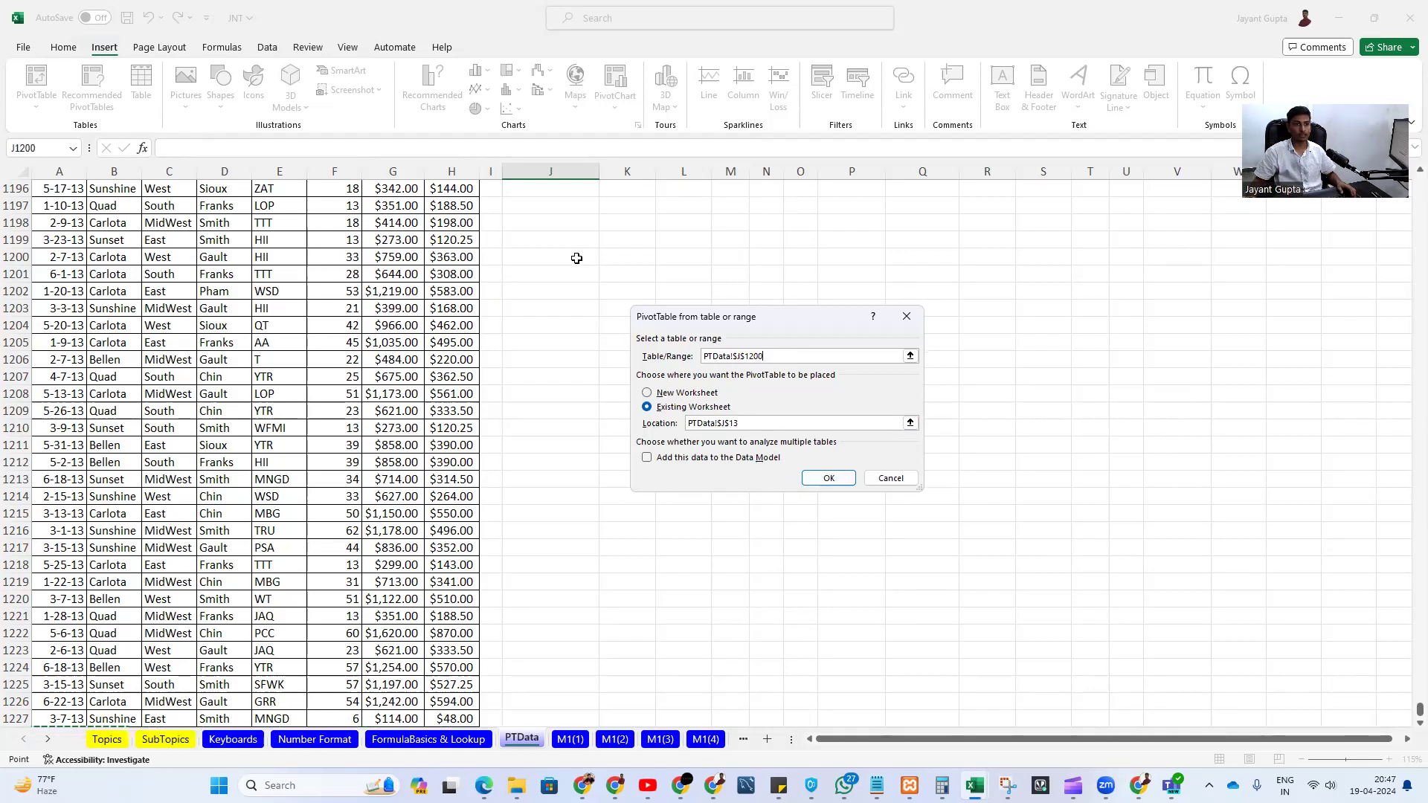
pyautogui.hotkey('ctrl', 'Up')
pyautogui.press('Down')
pyautogui.press('Down')
pyautogui.press('Down')
pyautogui.press('Down')
pyautogui.press('Down')
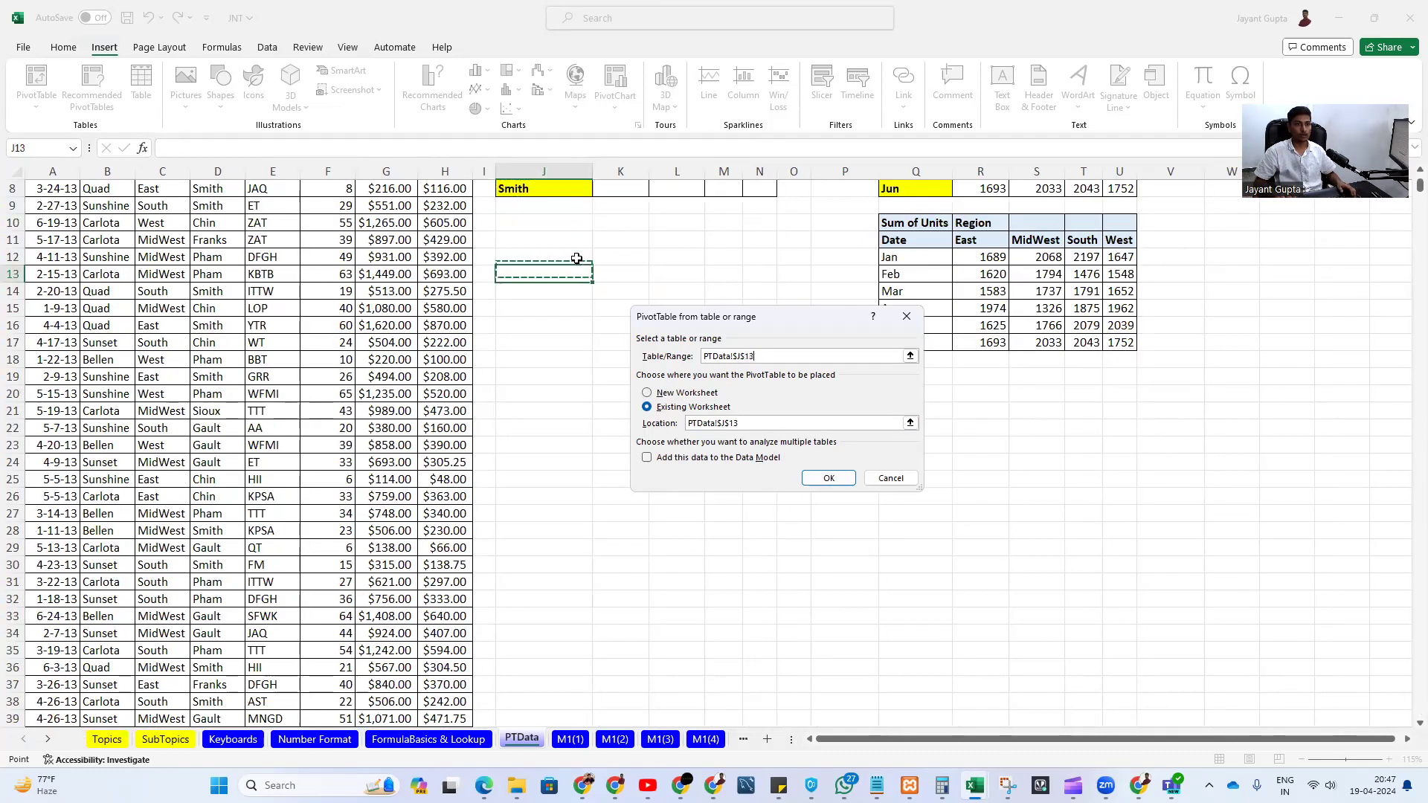
pyautogui.click(830, 478)
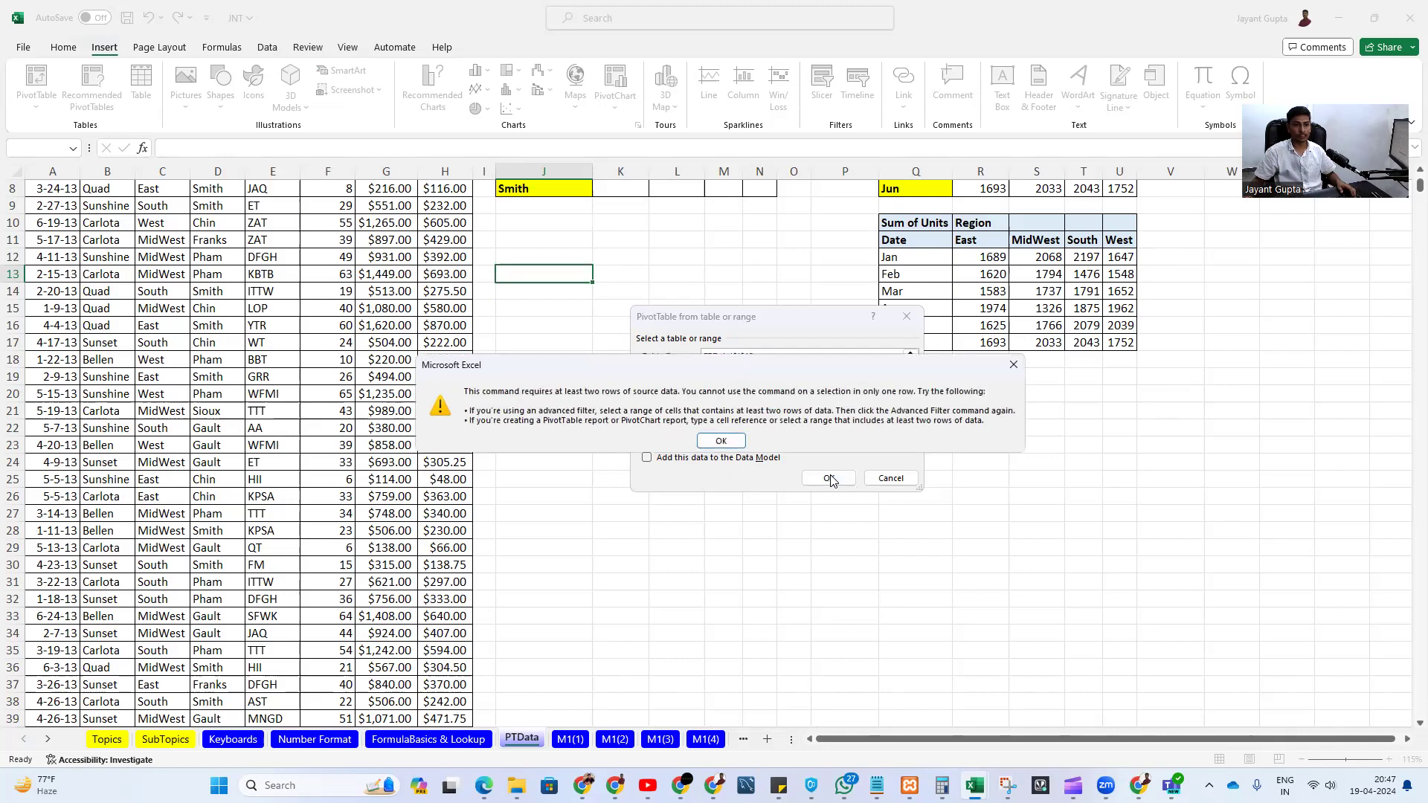
pyautogui.press('Return')
# - Set the PivotTable's table range back to PTData!$A$1:$H$1227
pyautogui.click(520, 392)
pyautogui.hotkey('ctrl', 'Left')
pyautogui.hotkey('ctrl', 'Up')
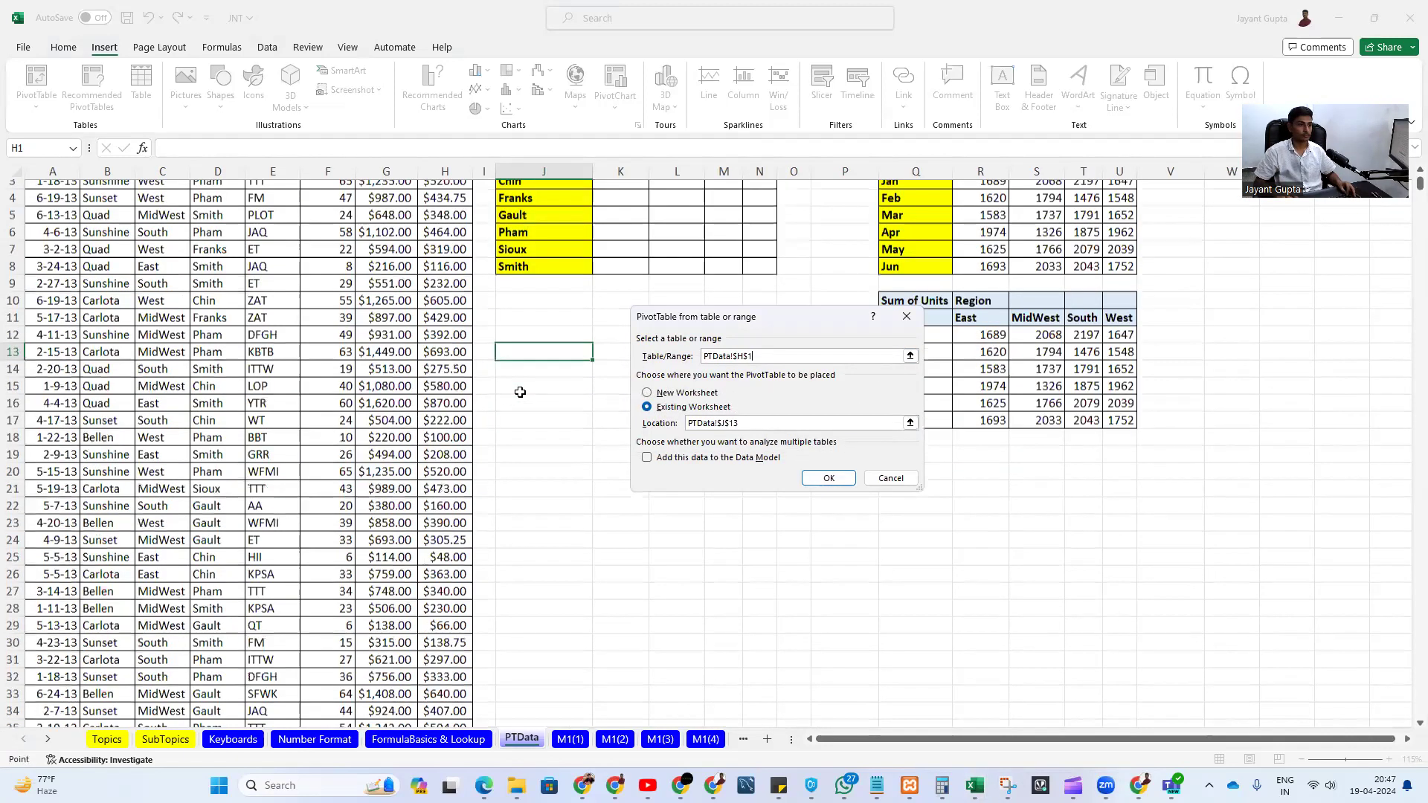
pyautogui.hotkey('ctrl', 'shift', 'Left')
pyautogui.hotkey('ctrl', 'shift', 'Down')
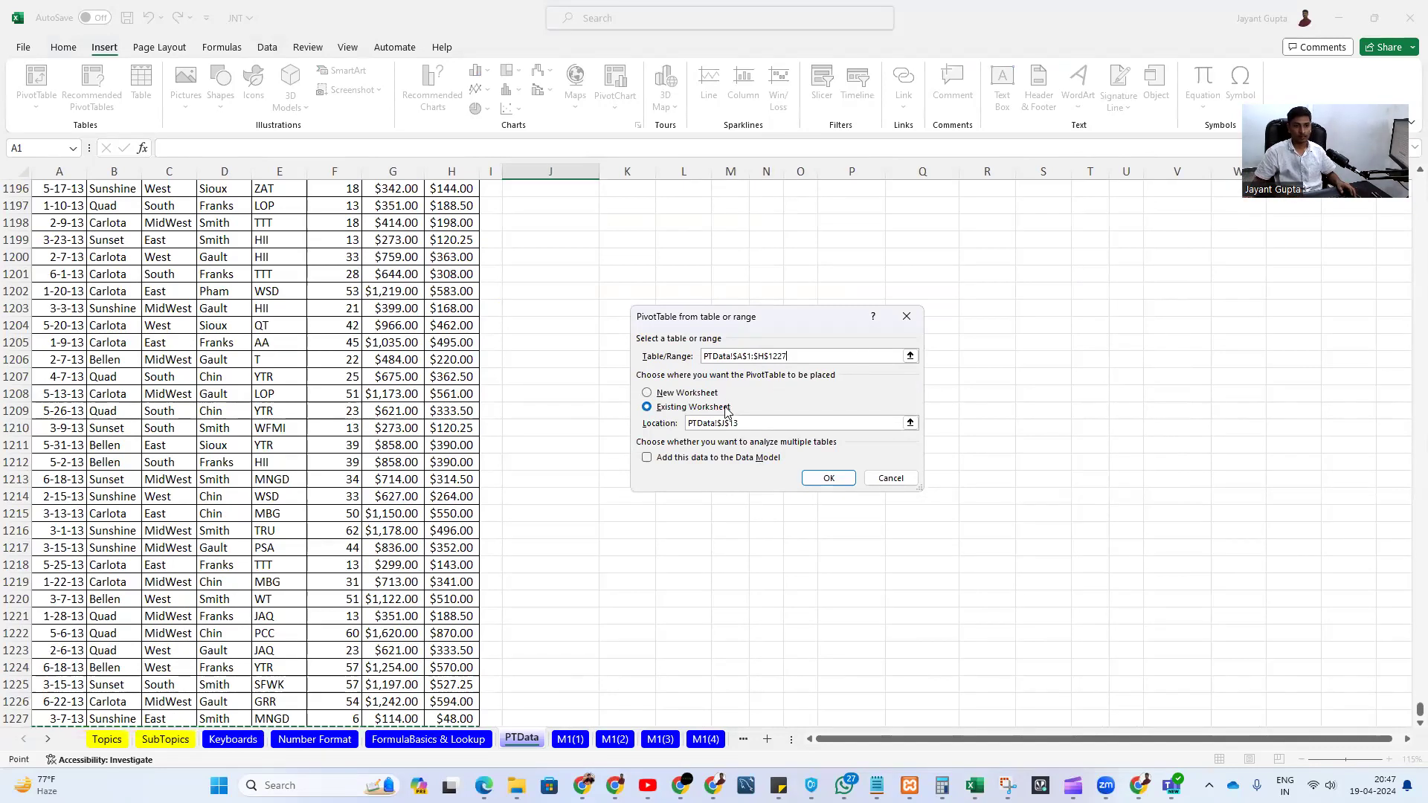
# - Place the PivotTable at cell J13 of the existing PTData worksheet and create it
pyautogui.click(909, 422)
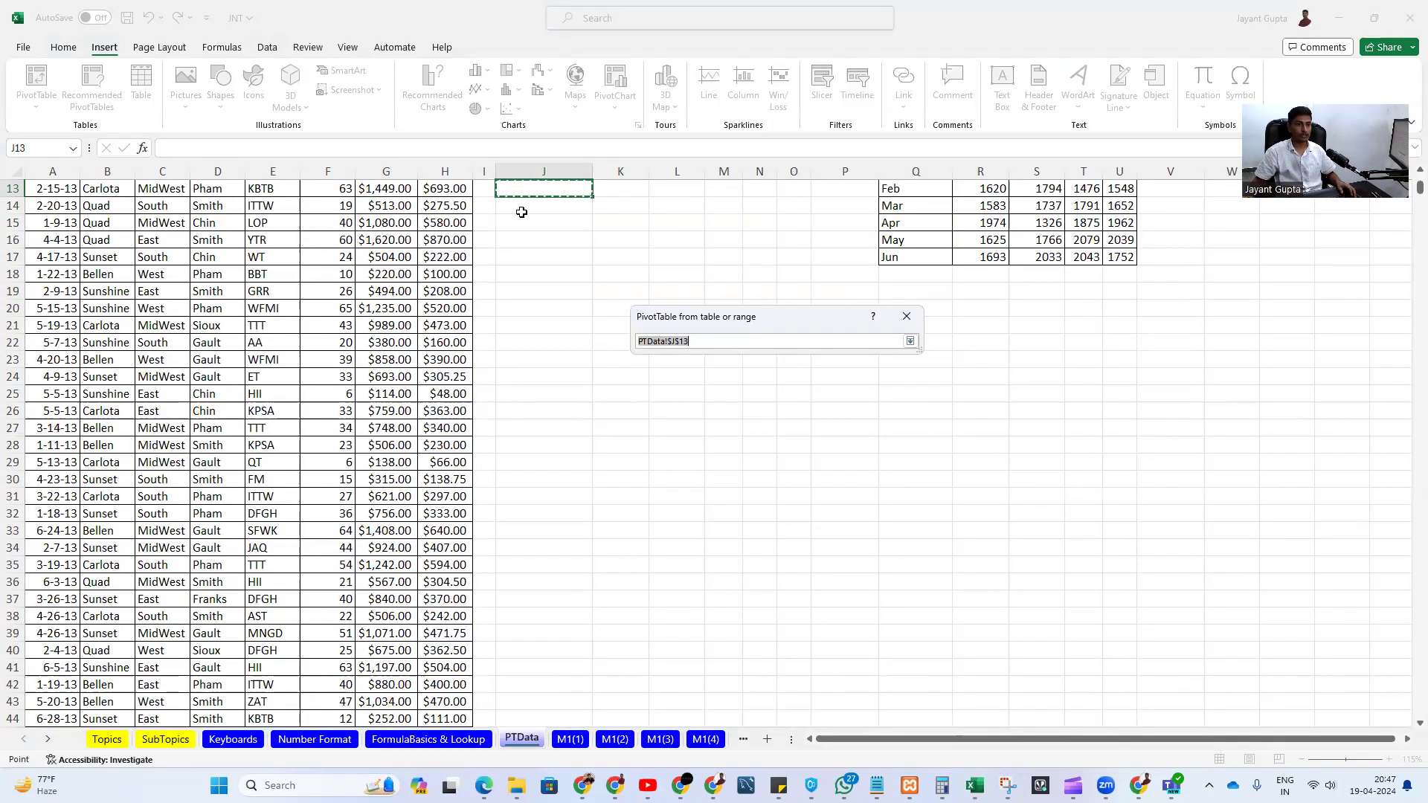
pyautogui.scroll(4, 532, 297)
pyautogui.click(537, 392)
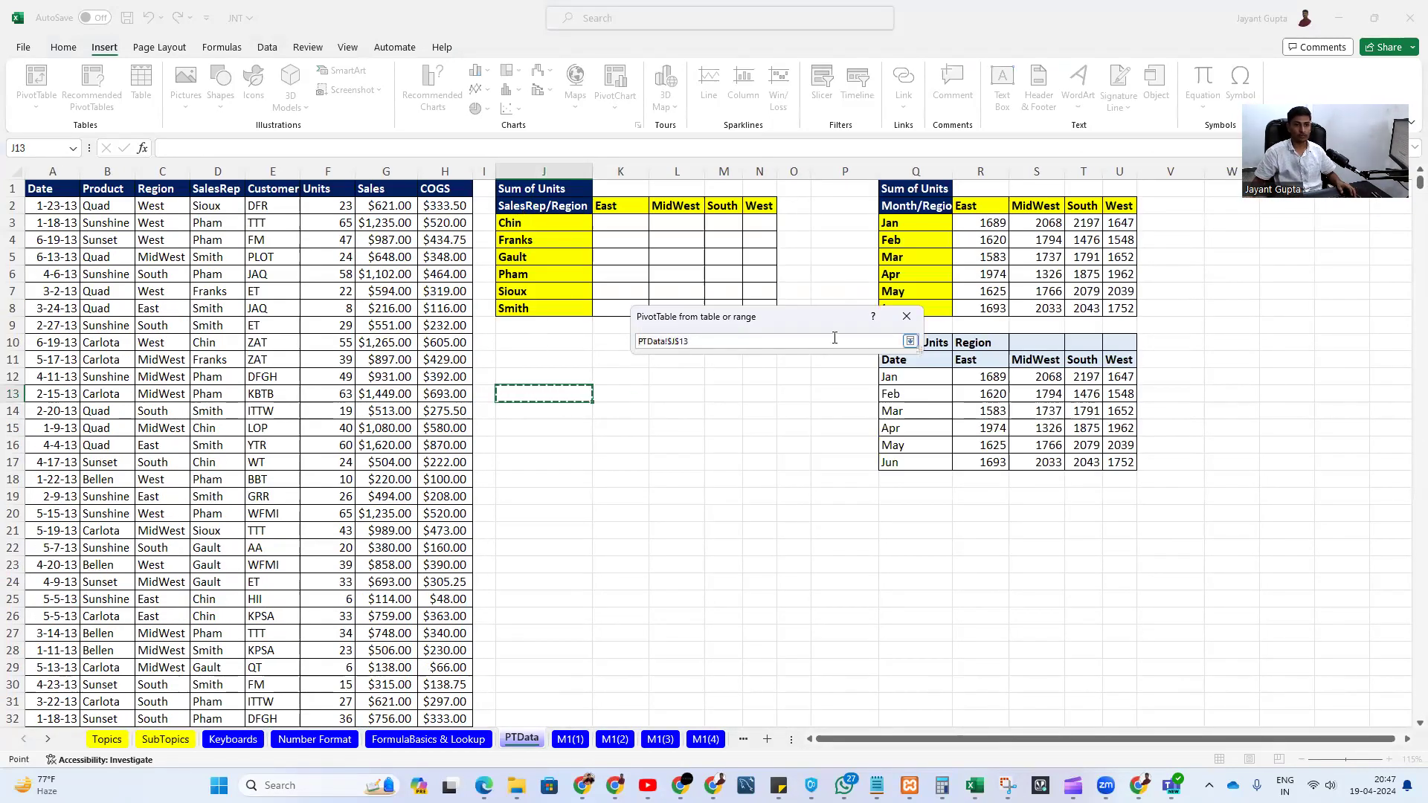
pyautogui.press('Return')
pyautogui.click(825, 474)
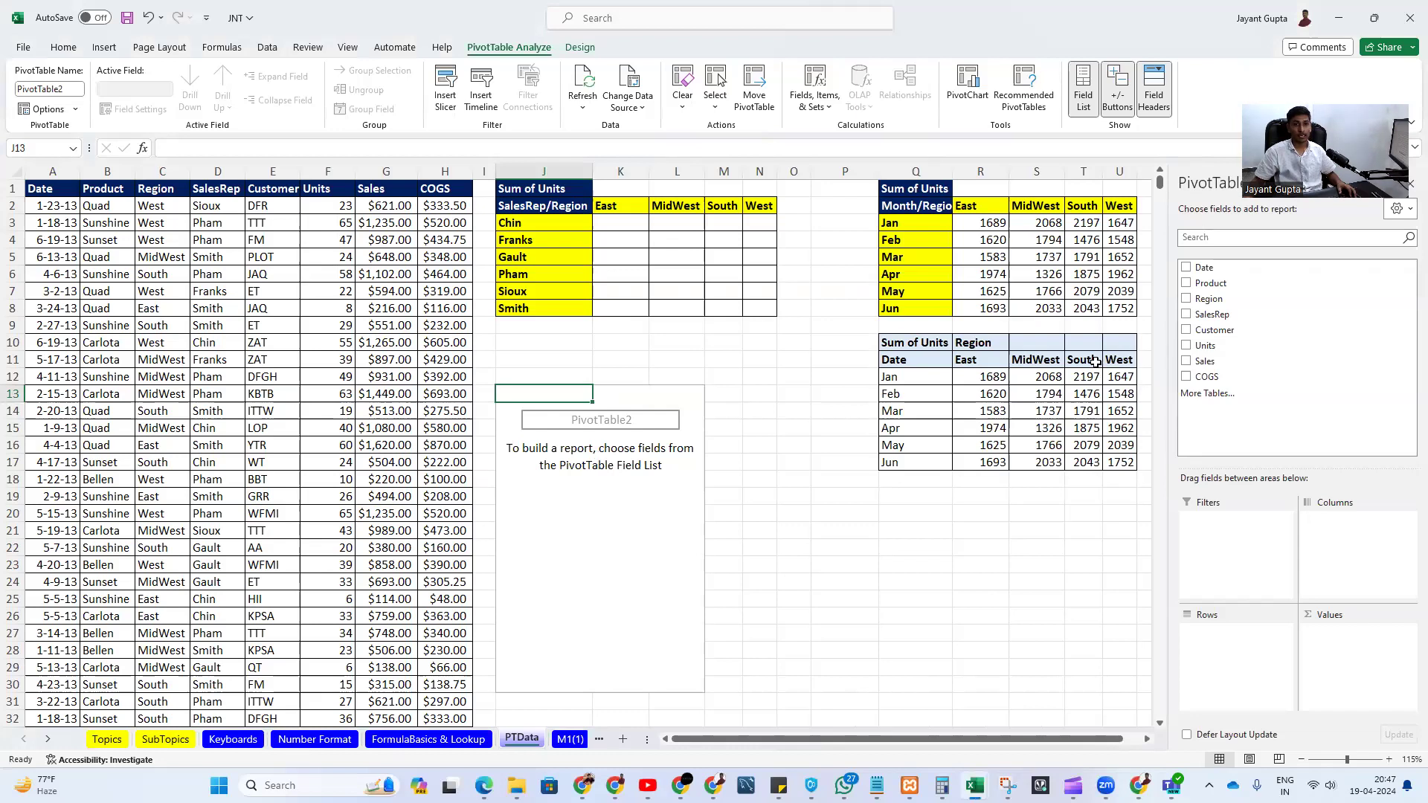
# - Add SalesRep as the row field and Region as the column field of the PivotTable
pyautogui.moveTo(1217, 319); pyautogui.dragTo(1252, 647)
pyautogui.moveTo(535, 228); pyautogui.dragTo(534, 311)
pyautogui.click(533, 444)
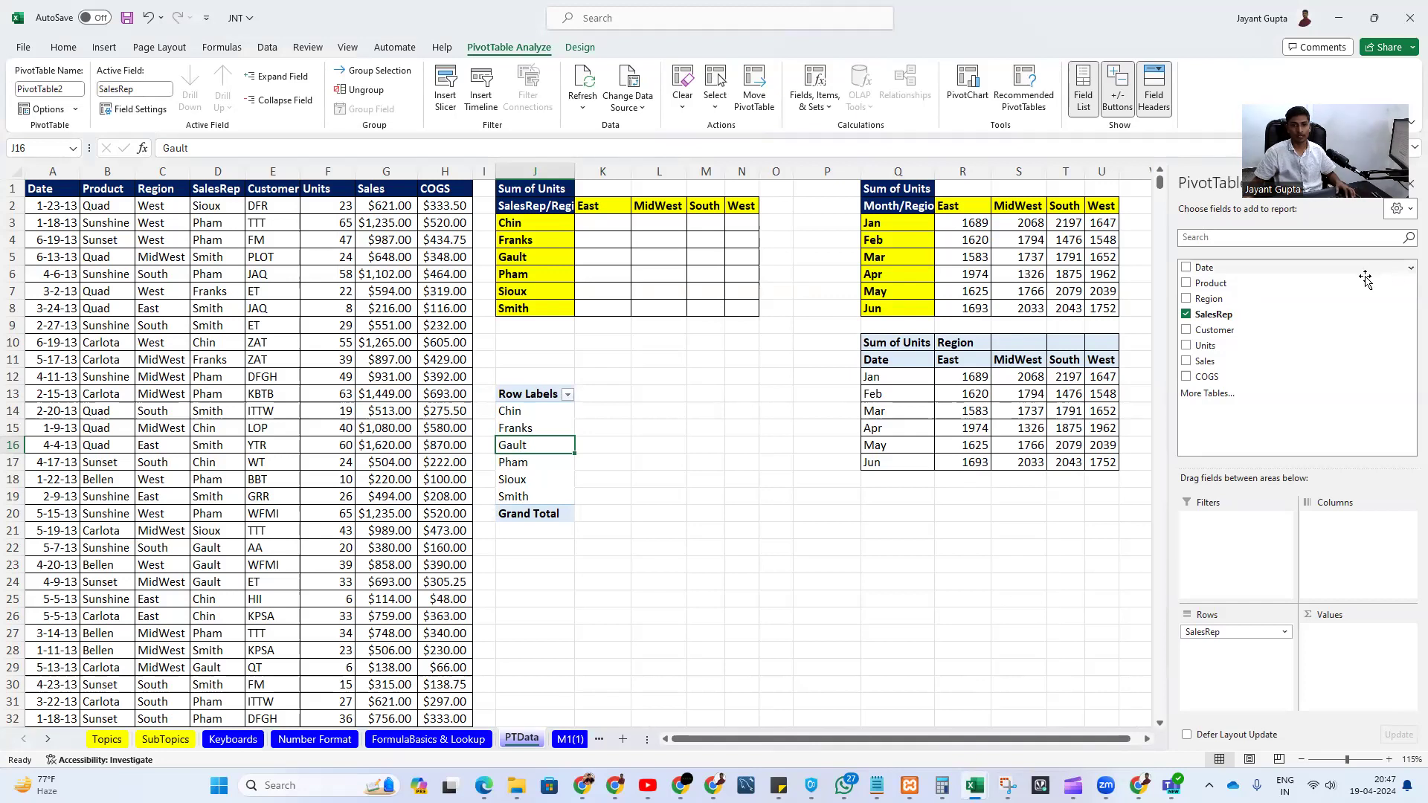
pyautogui.moveTo(1209, 298); pyautogui.dragTo(1331, 529)
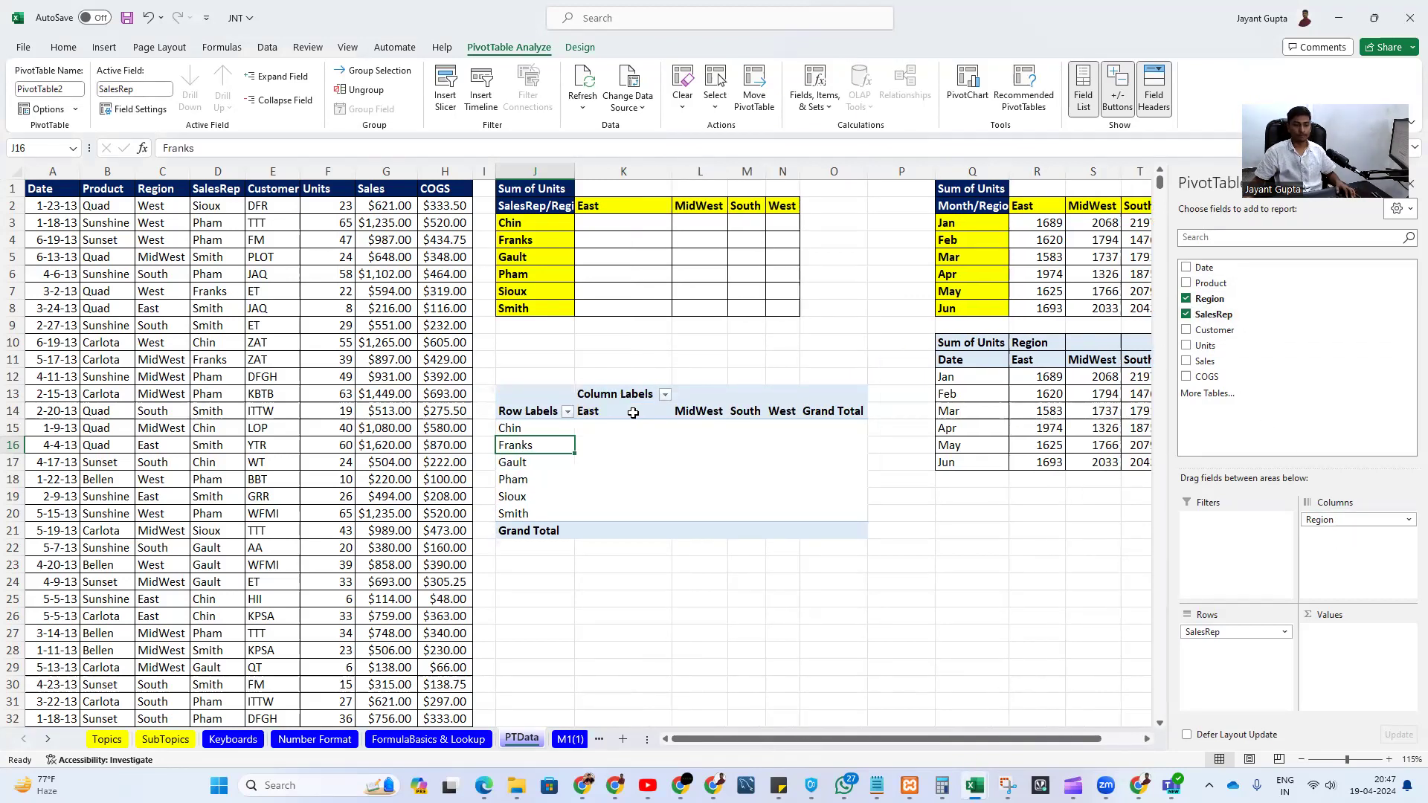
pyautogui.moveTo(633, 413); pyautogui.dragTo(855, 413)
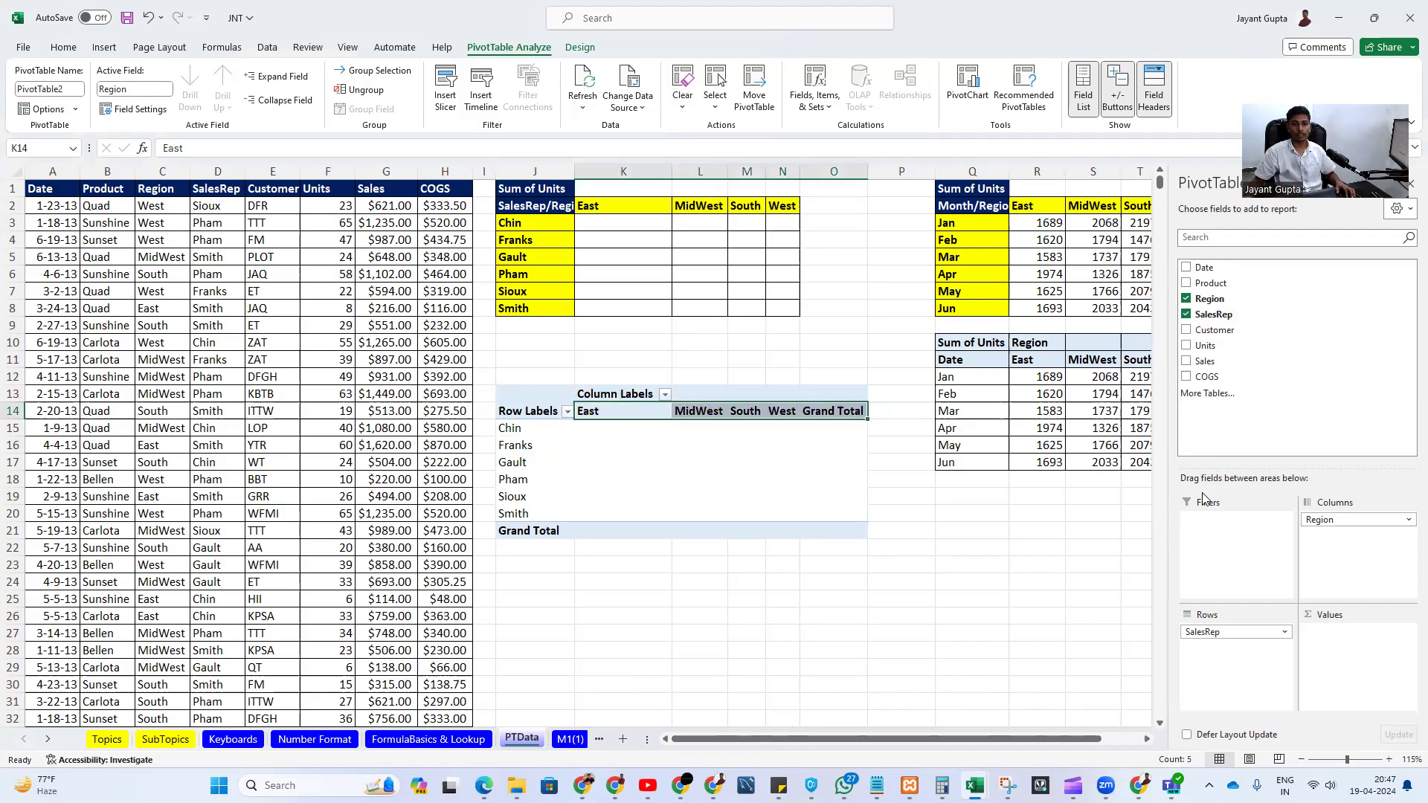
# - Try nesting the Region field under SalesRep in the rows, and return it to the columns
pyautogui.moveTo(1343, 523); pyautogui.dragTo(1239, 647)
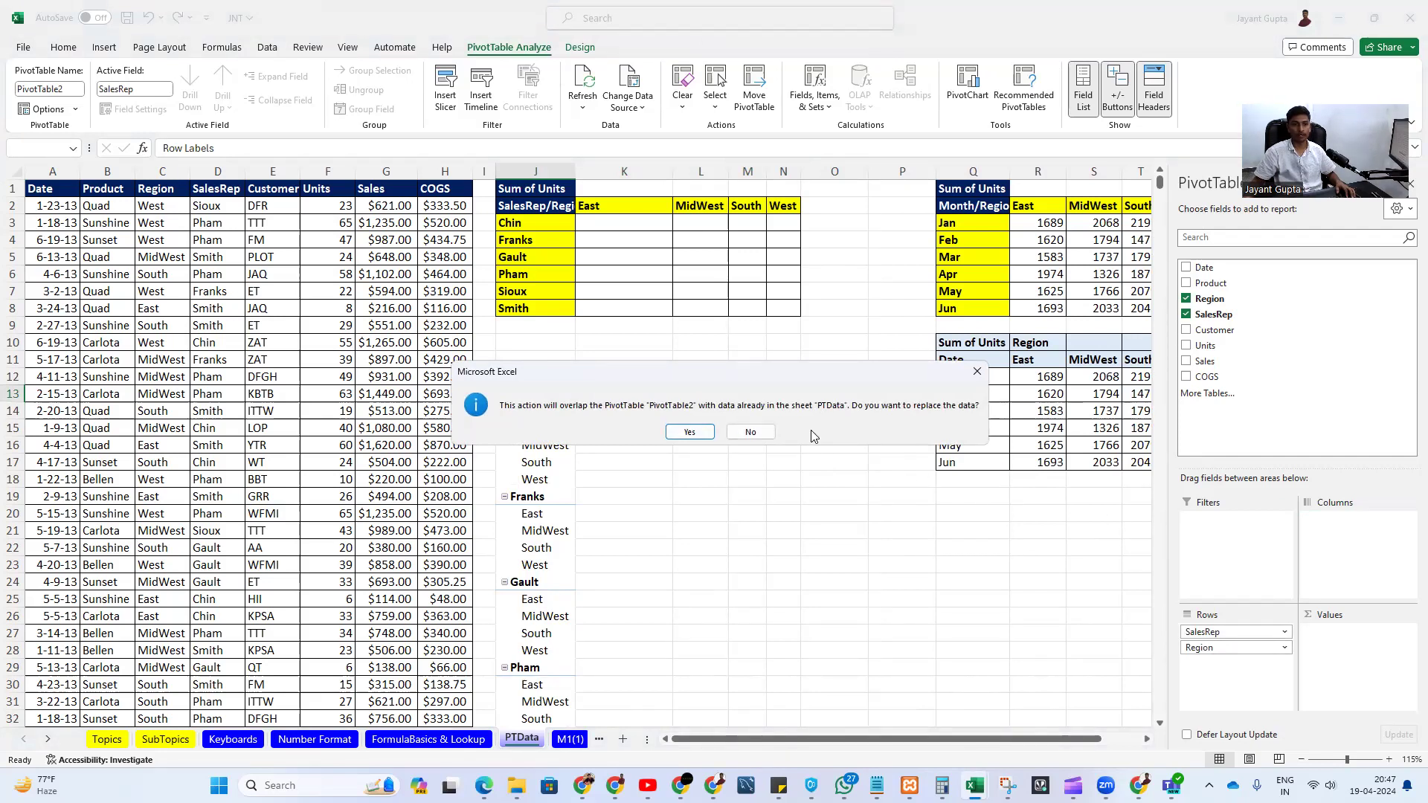
pyautogui.click(767, 434)
pyautogui.moveTo(1231, 647); pyautogui.dragTo(1325, 589)
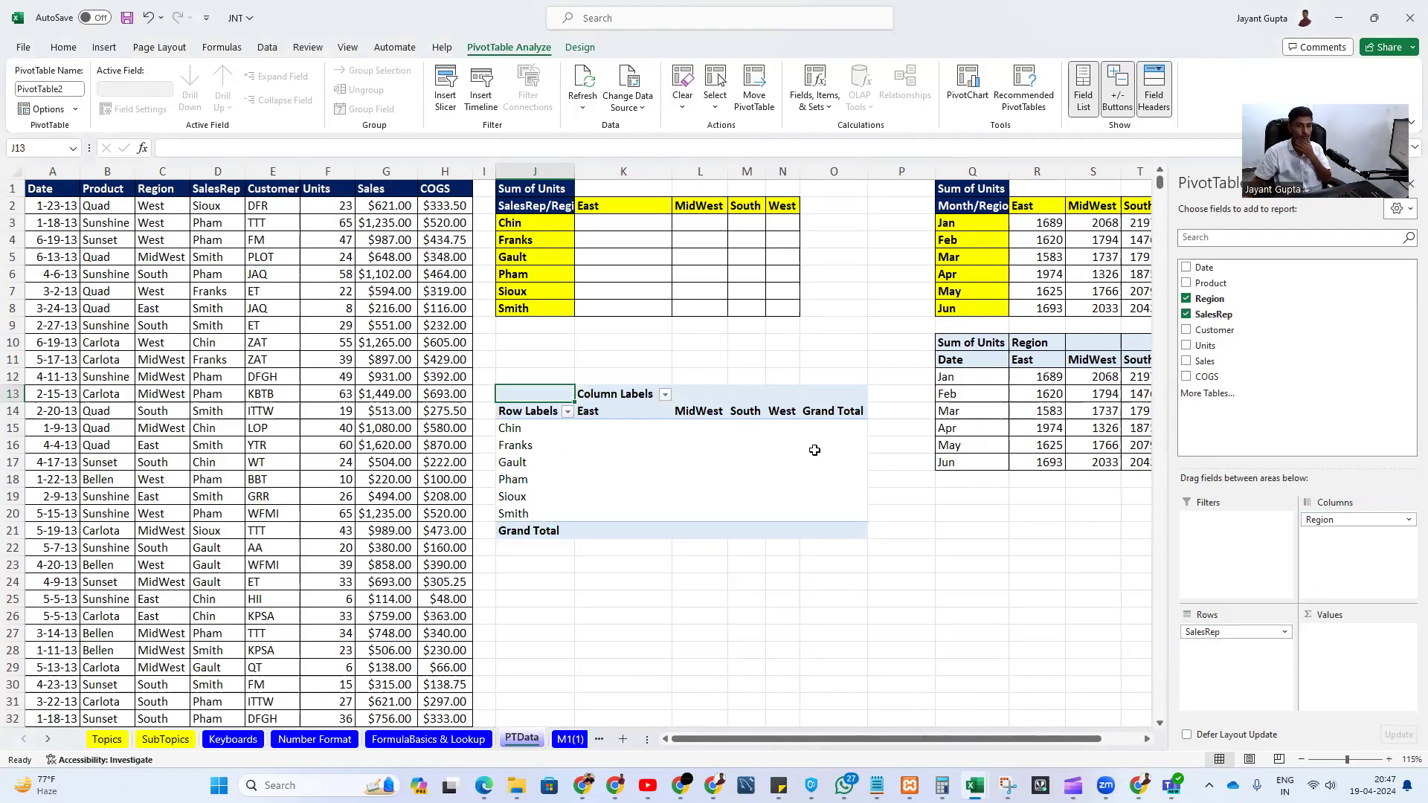
# - Add the Sales field to the PivotTable's values as a sum and select the sales figures by rep and region
pyautogui.click(703, 445)
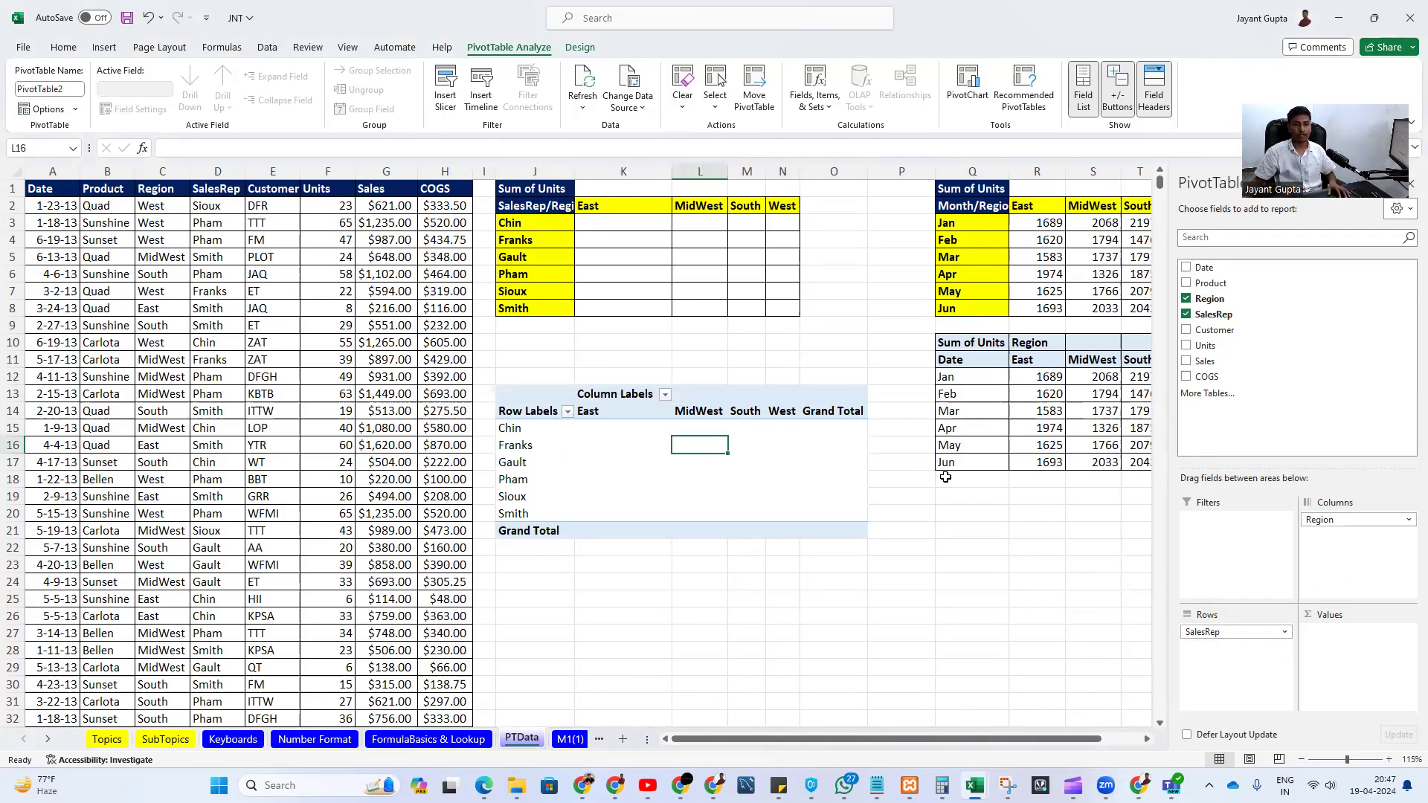
pyautogui.moveTo(1201, 346); pyautogui.dragTo(1113, 577)
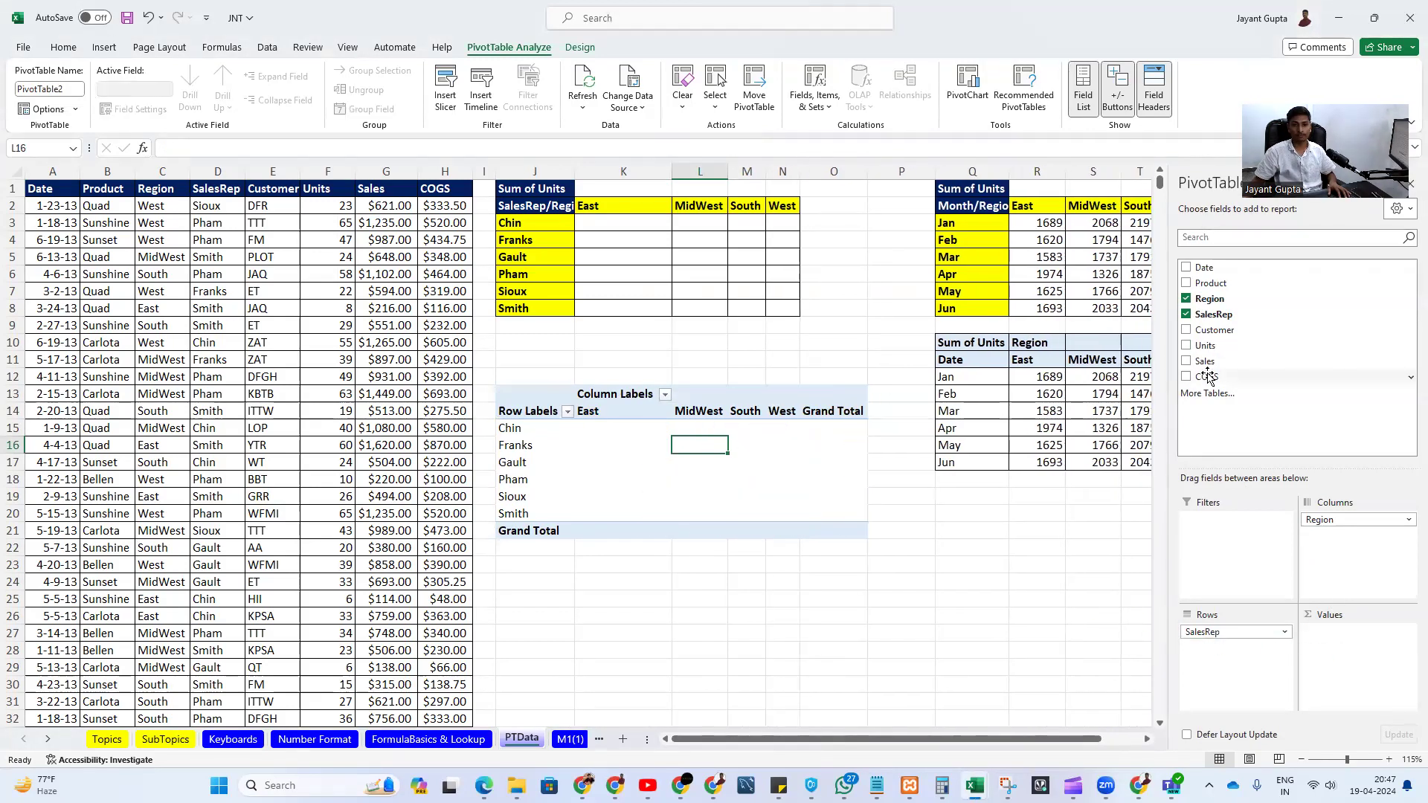
pyautogui.moveTo(1206, 367); pyautogui.dragTo(1338, 655)
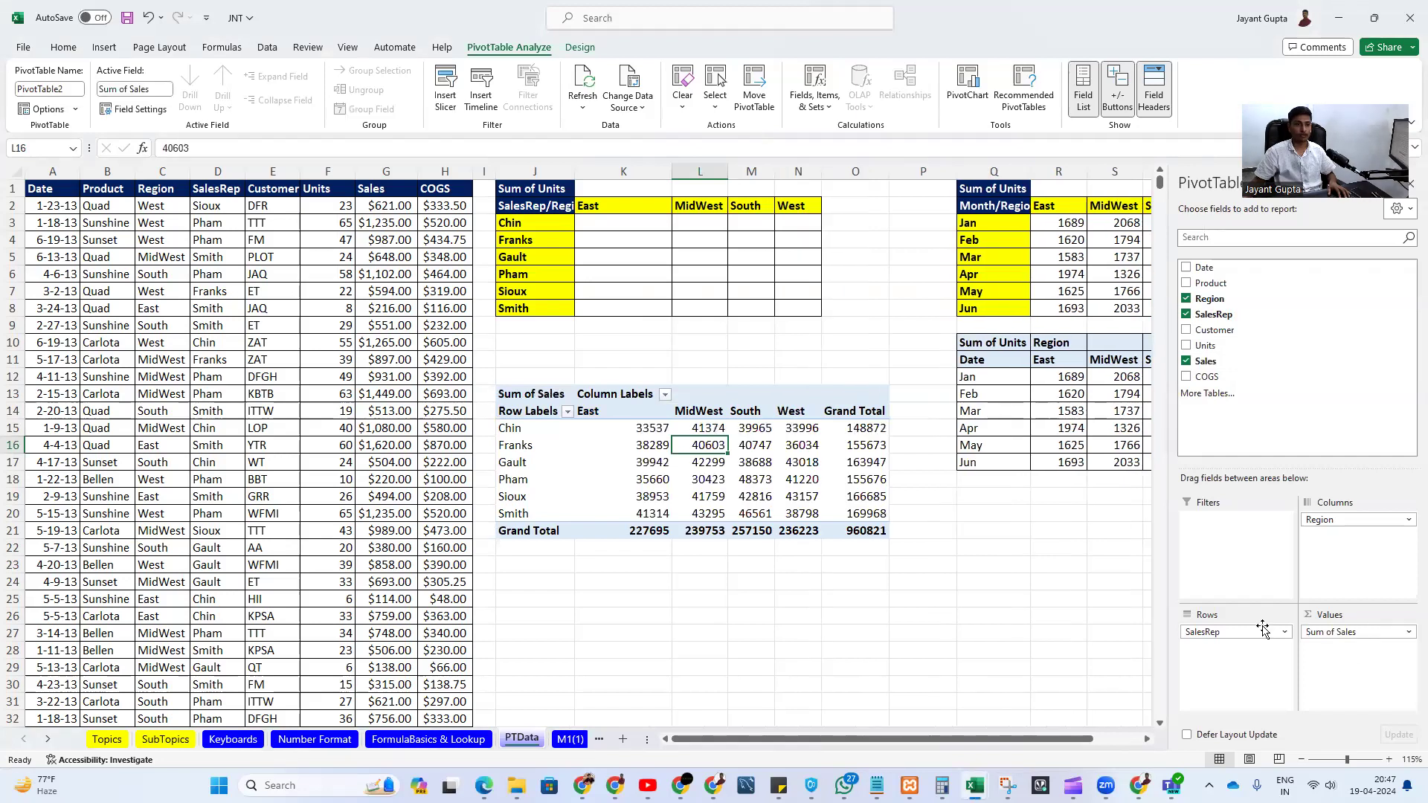
pyautogui.moveTo(647, 428); pyautogui.dragTo(814, 507)
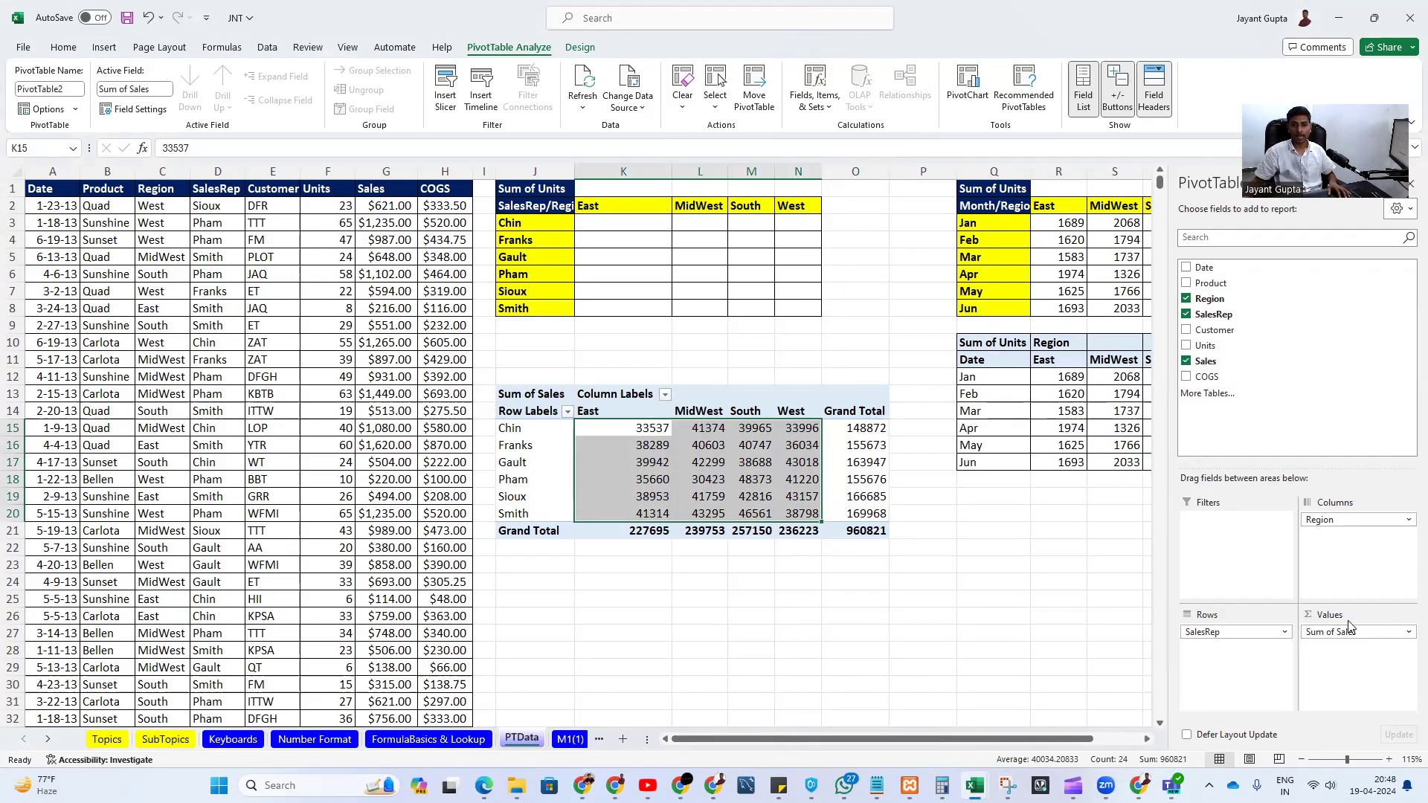
# - Try summarizing the PivotTable's Sales values by Count, and look at the source Sales column for comparison
pyautogui.click(1407, 632)
pyautogui.click(1360, 617)
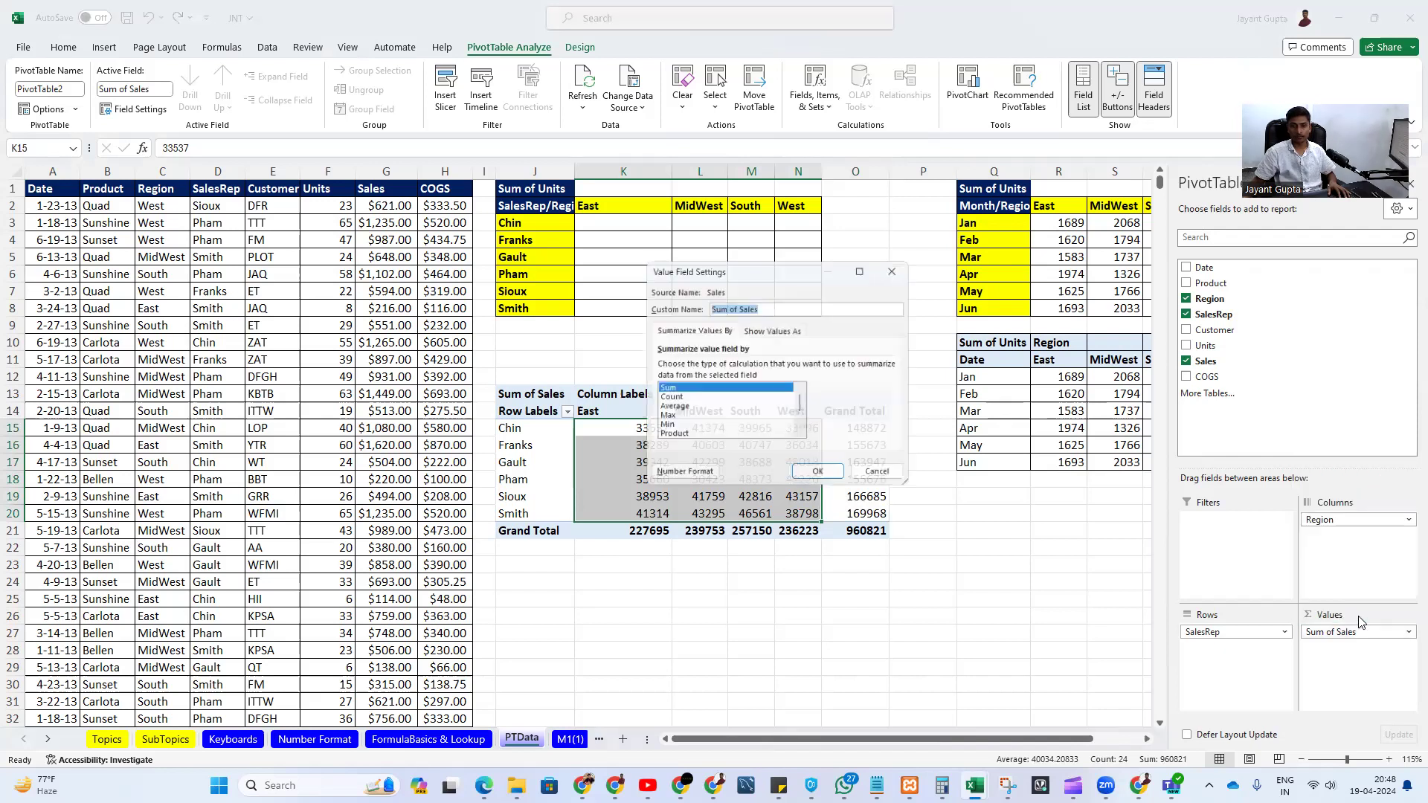
pyautogui.click(666, 399)
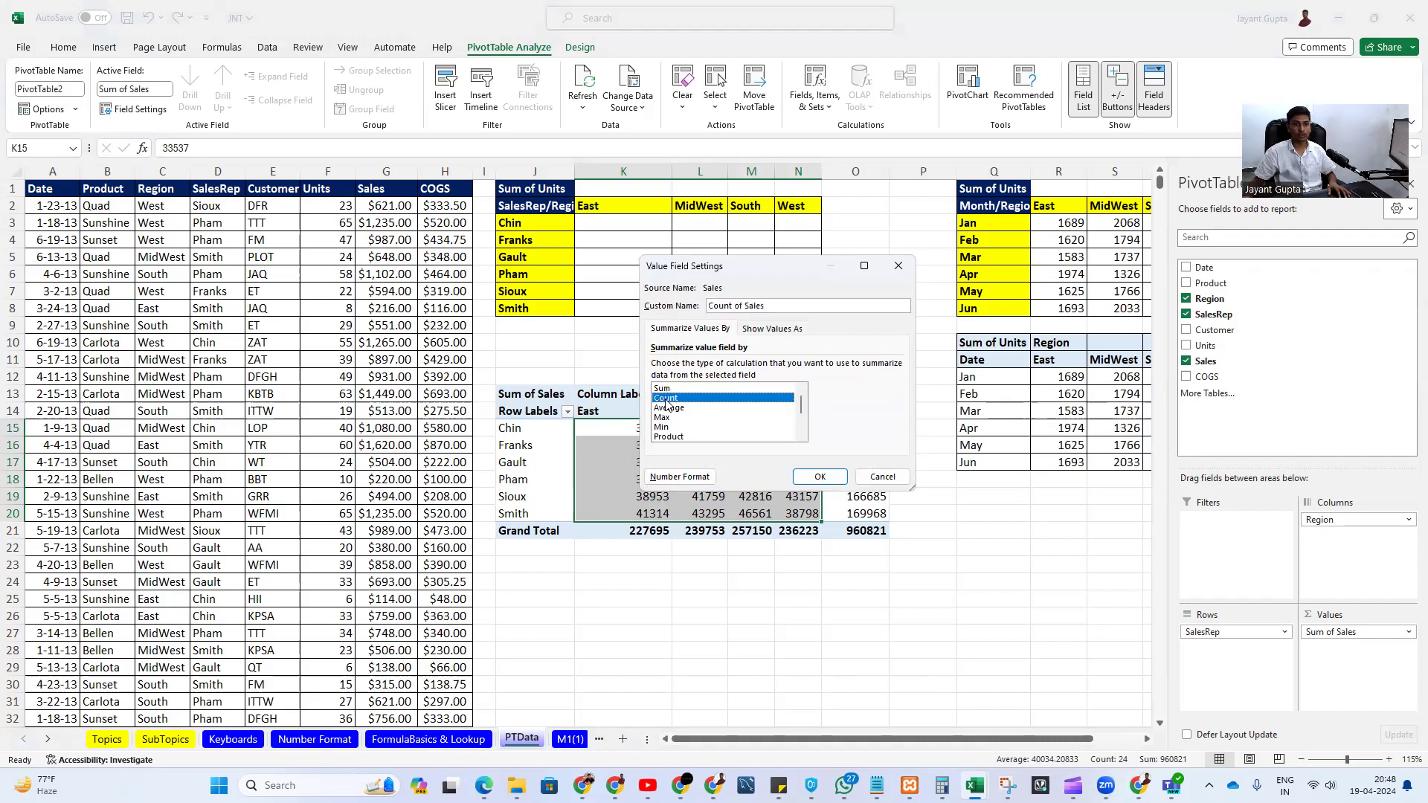
pyautogui.click(811, 480)
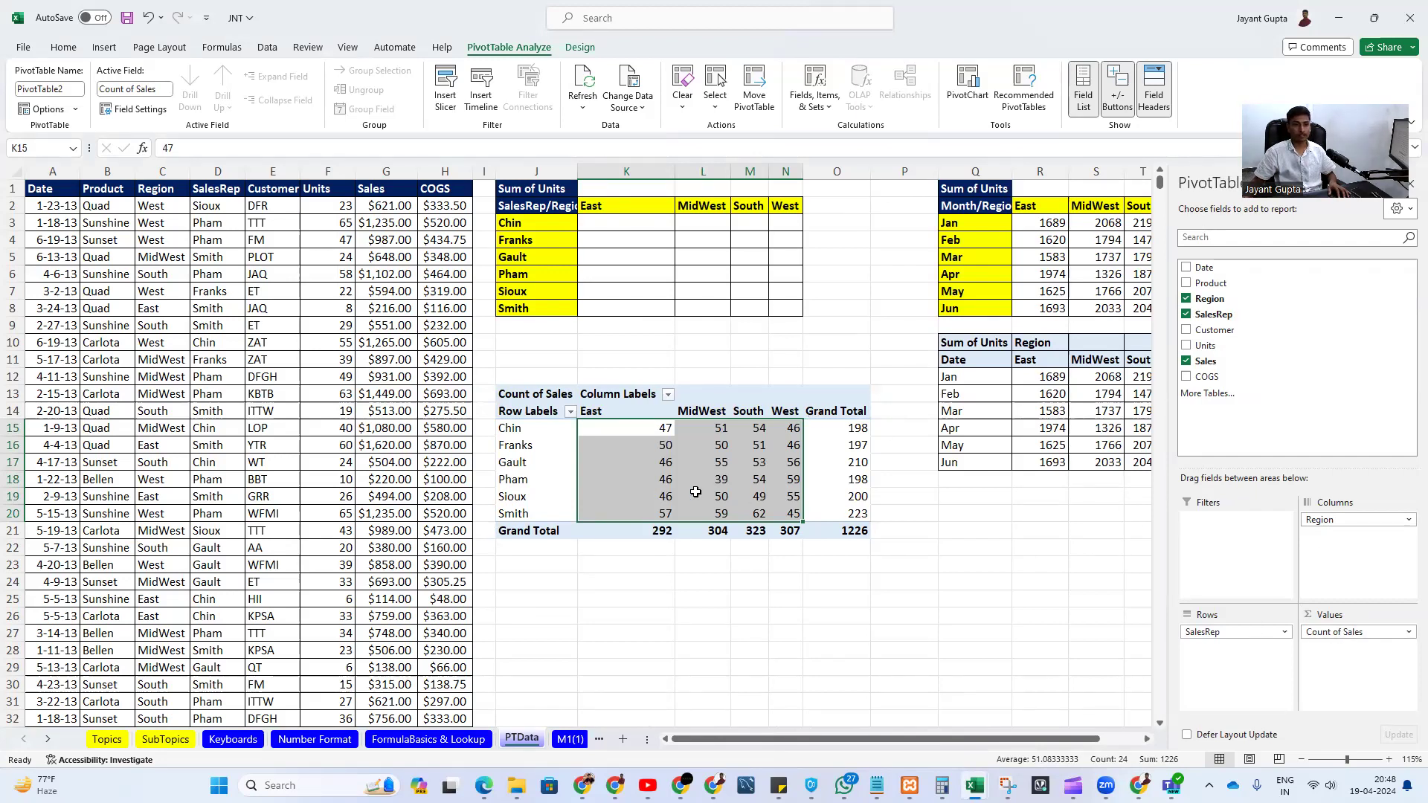
pyautogui.click(380, 172)
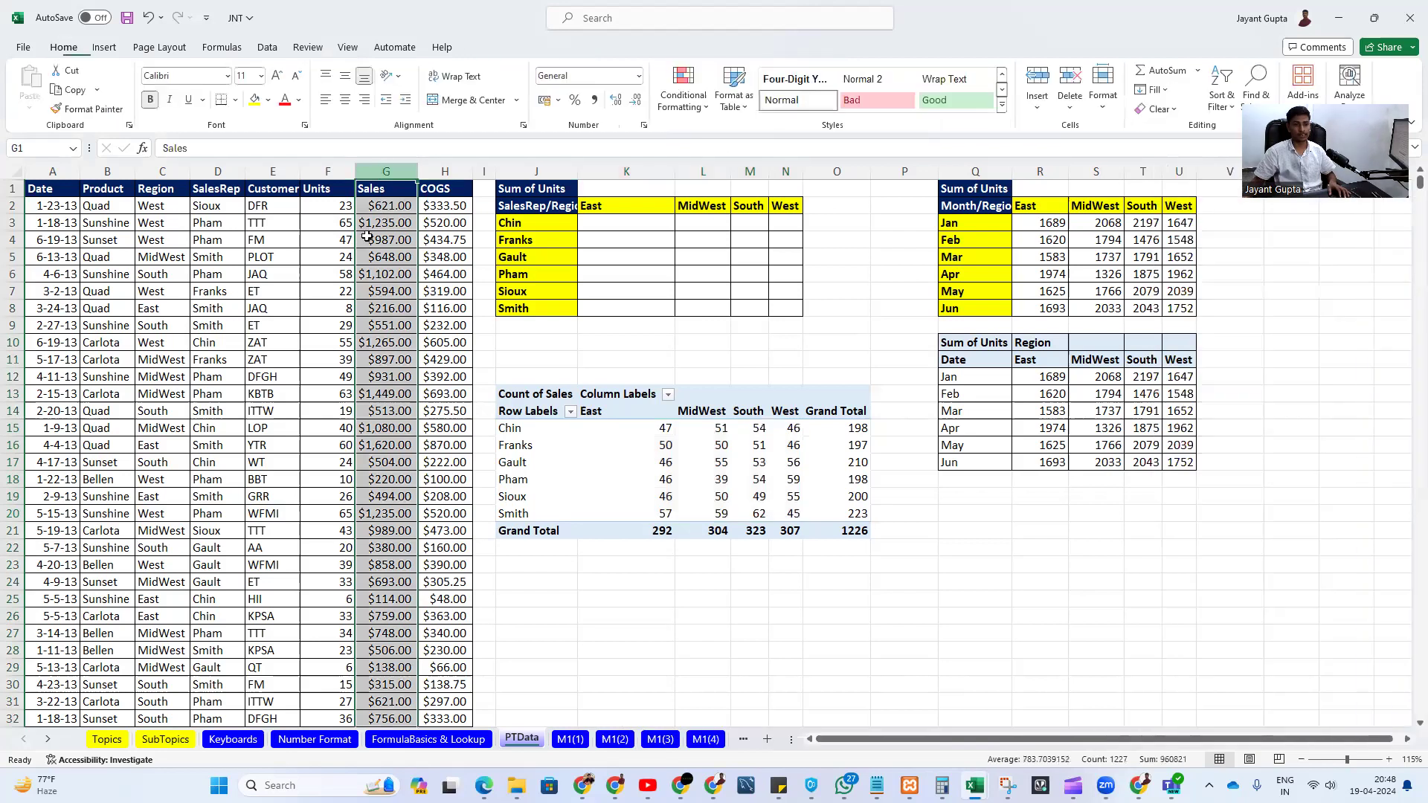
pyautogui.click(701, 458)
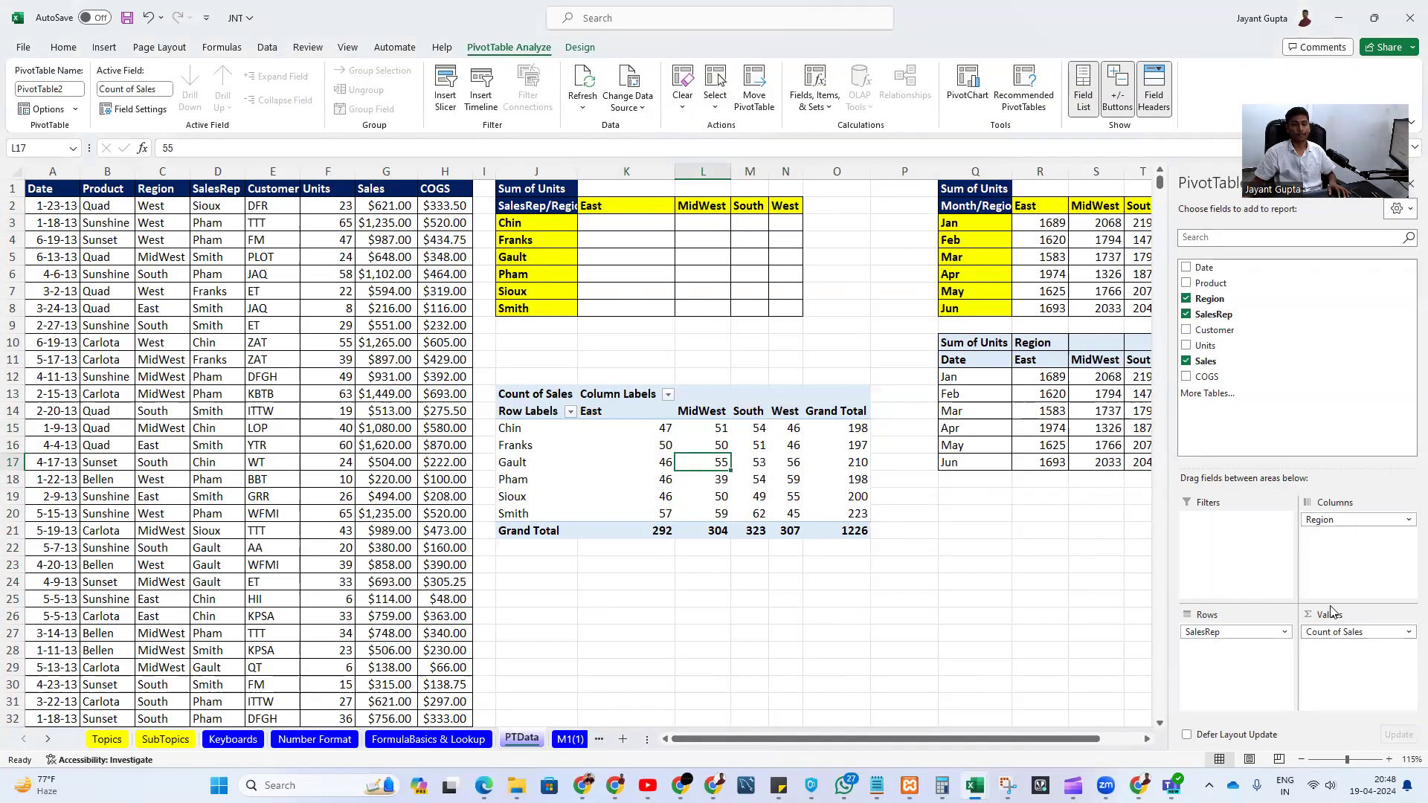
# - Select the count figures by rep and region, and set the Sales value field back to Sum
pyautogui.moveTo(645, 432); pyautogui.dragTo(784, 514)
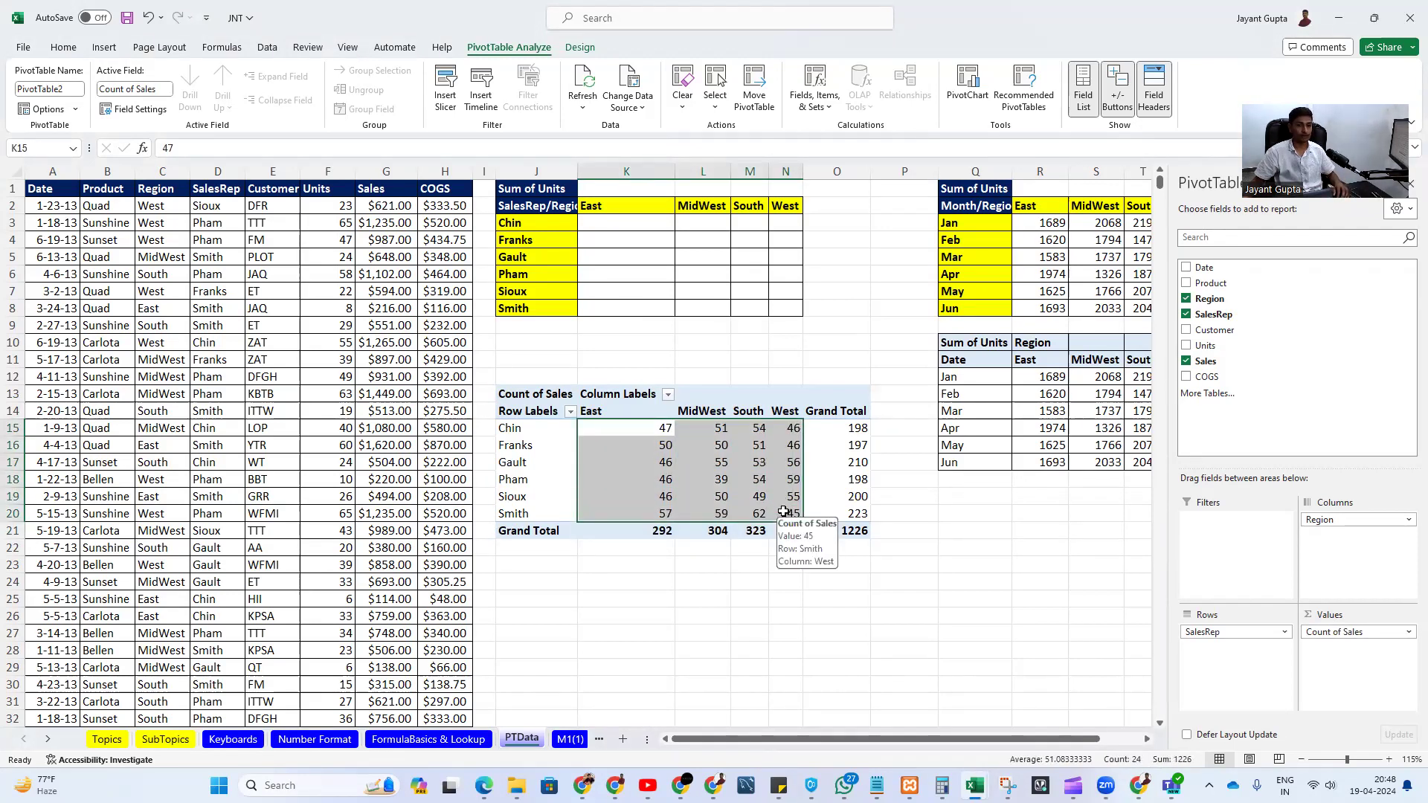
pyautogui.click(1338, 630)
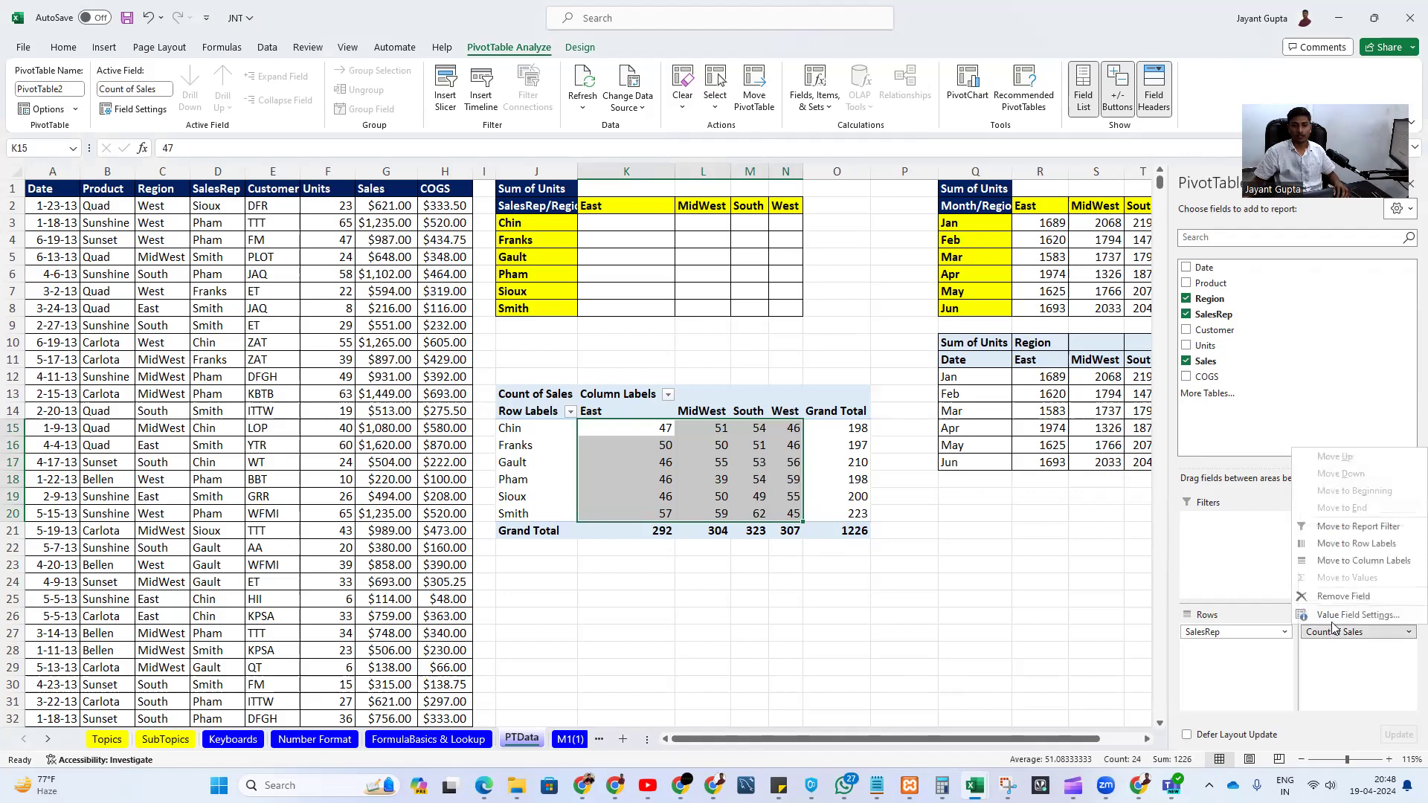
pyautogui.click(1332, 617)
pyautogui.click(669, 389)
pyautogui.click(818, 477)
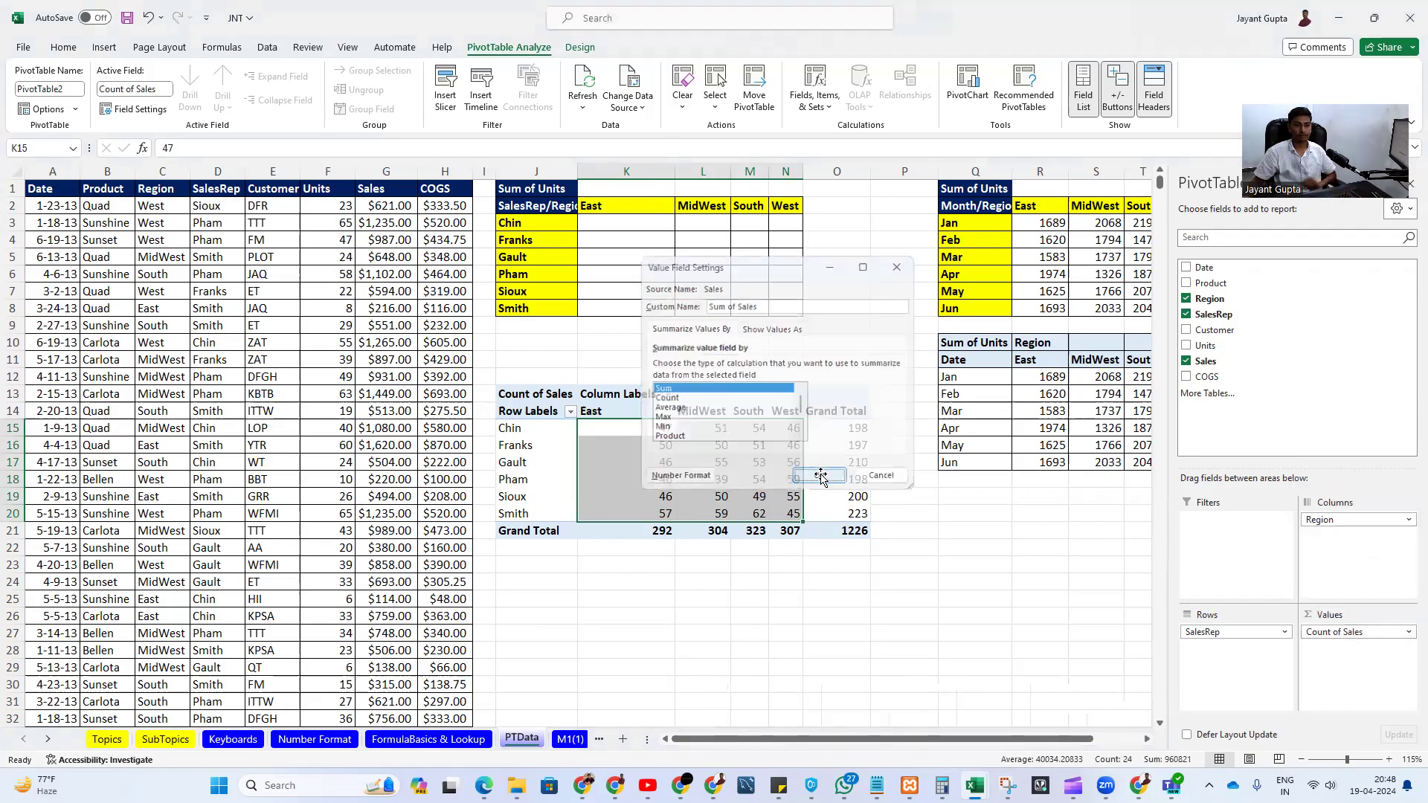
pyautogui.click(611, 225)
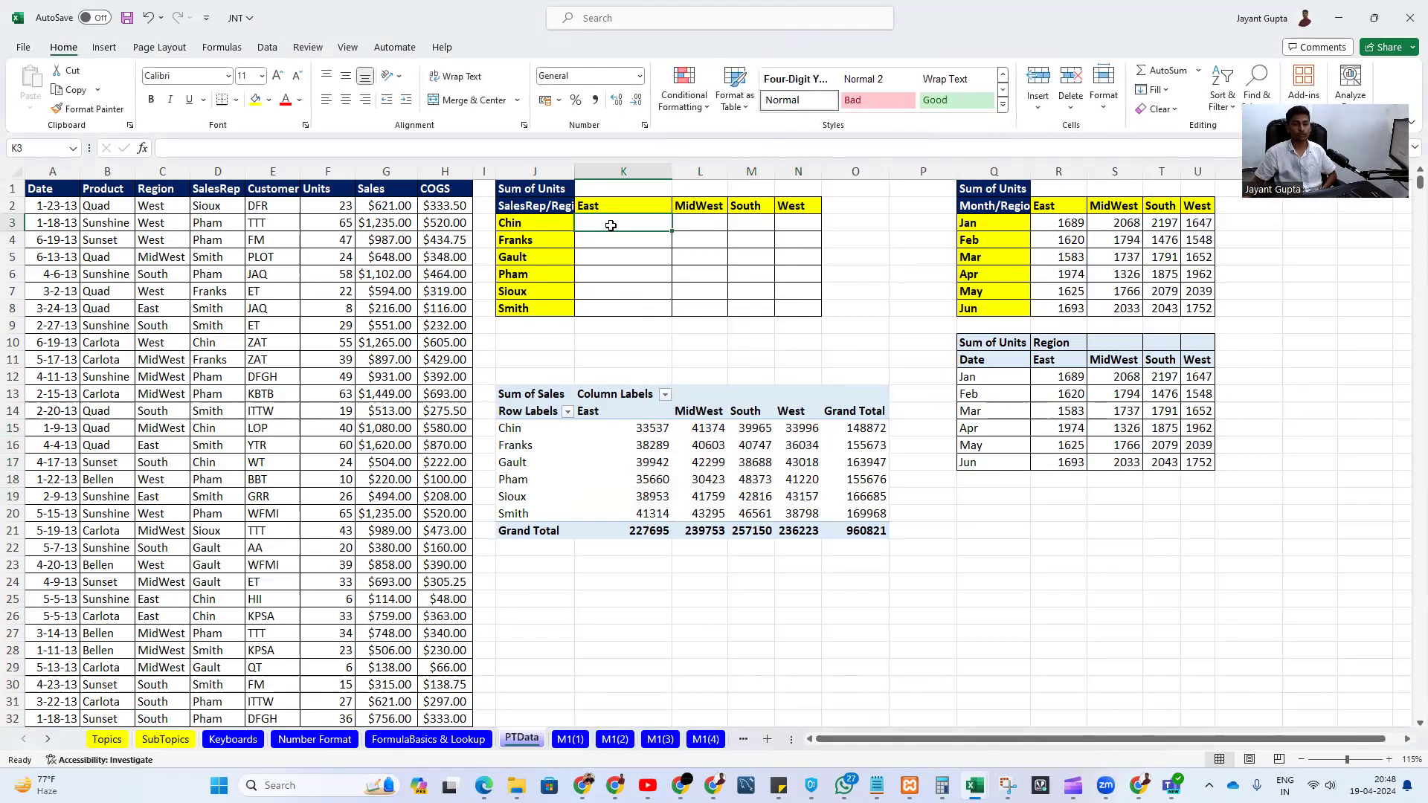
pyautogui.press('Left')
pyautogui.press('Up')
pyautogui.press('Right')
pyautogui.press('Down')
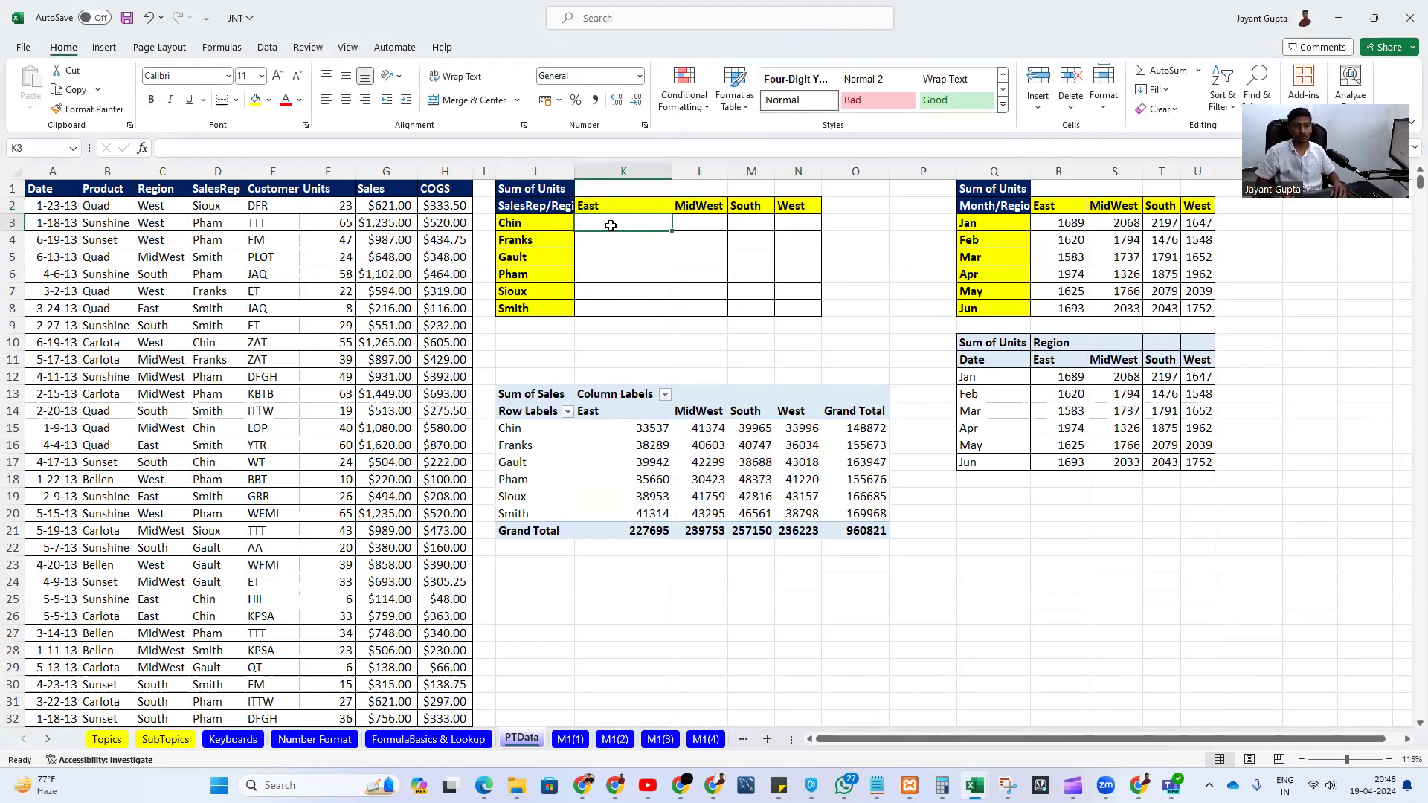
pyautogui.click(630, 440)
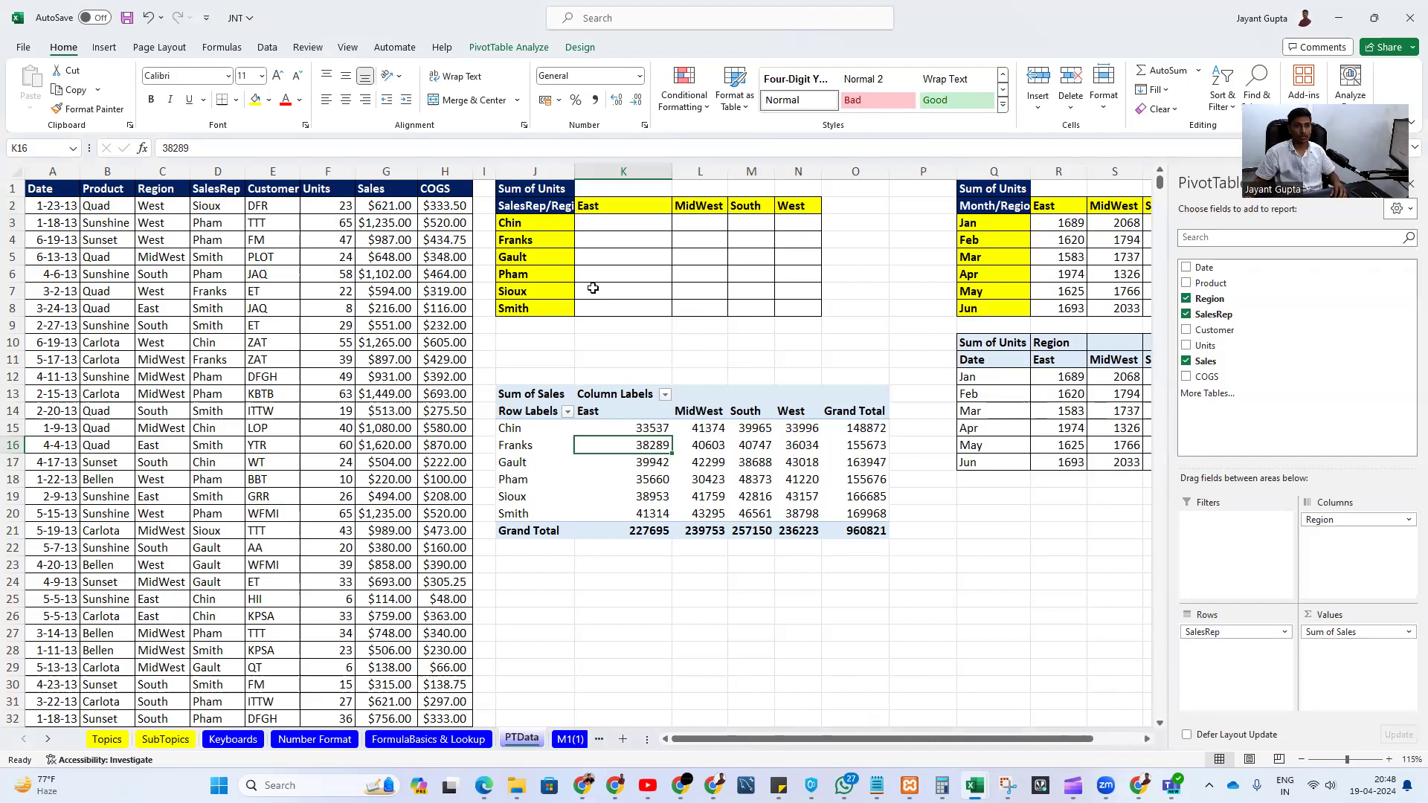
# - Start a SUMIFS formula in cell K3 with the Sales column G:G as the sum range
pyautogui.click(597, 224)
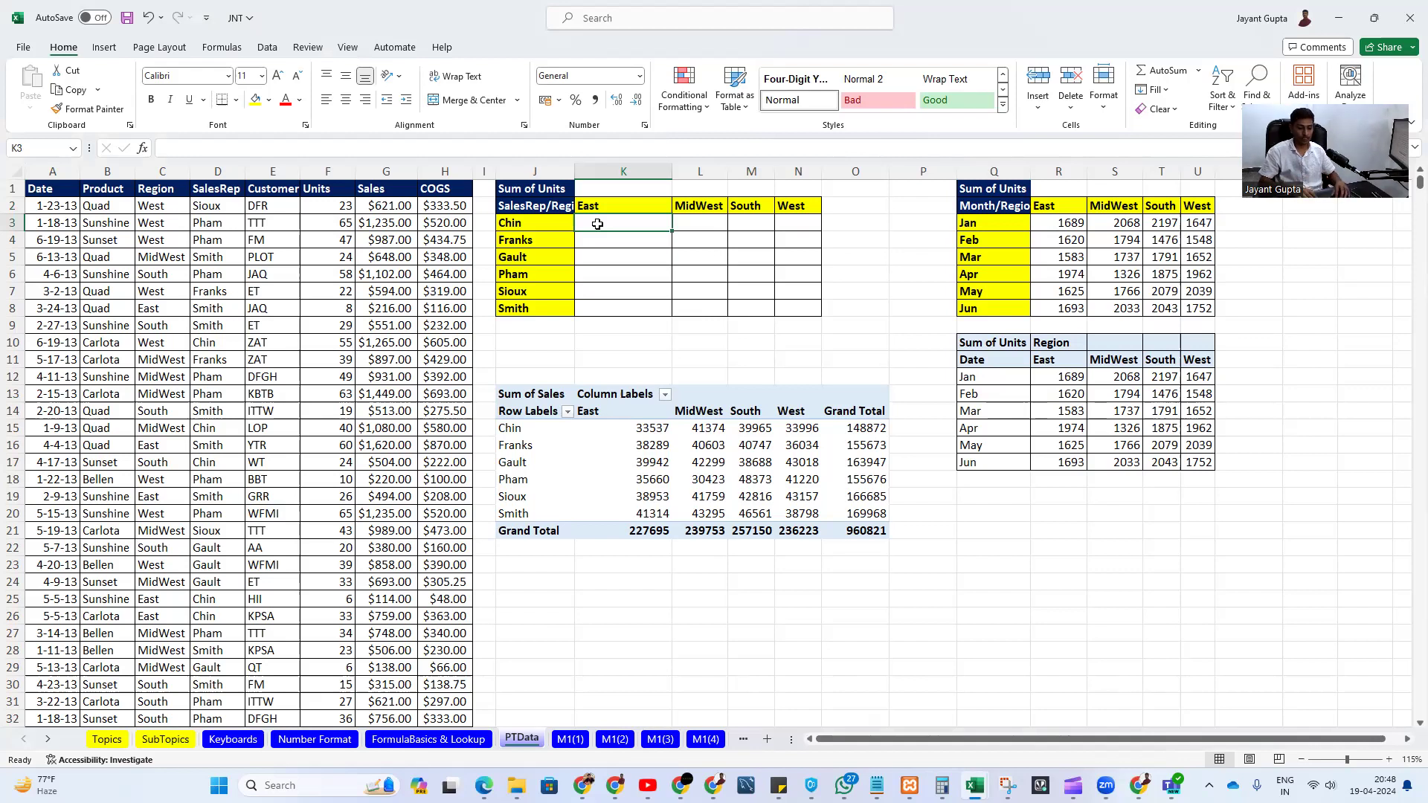
pyautogui.write('=')
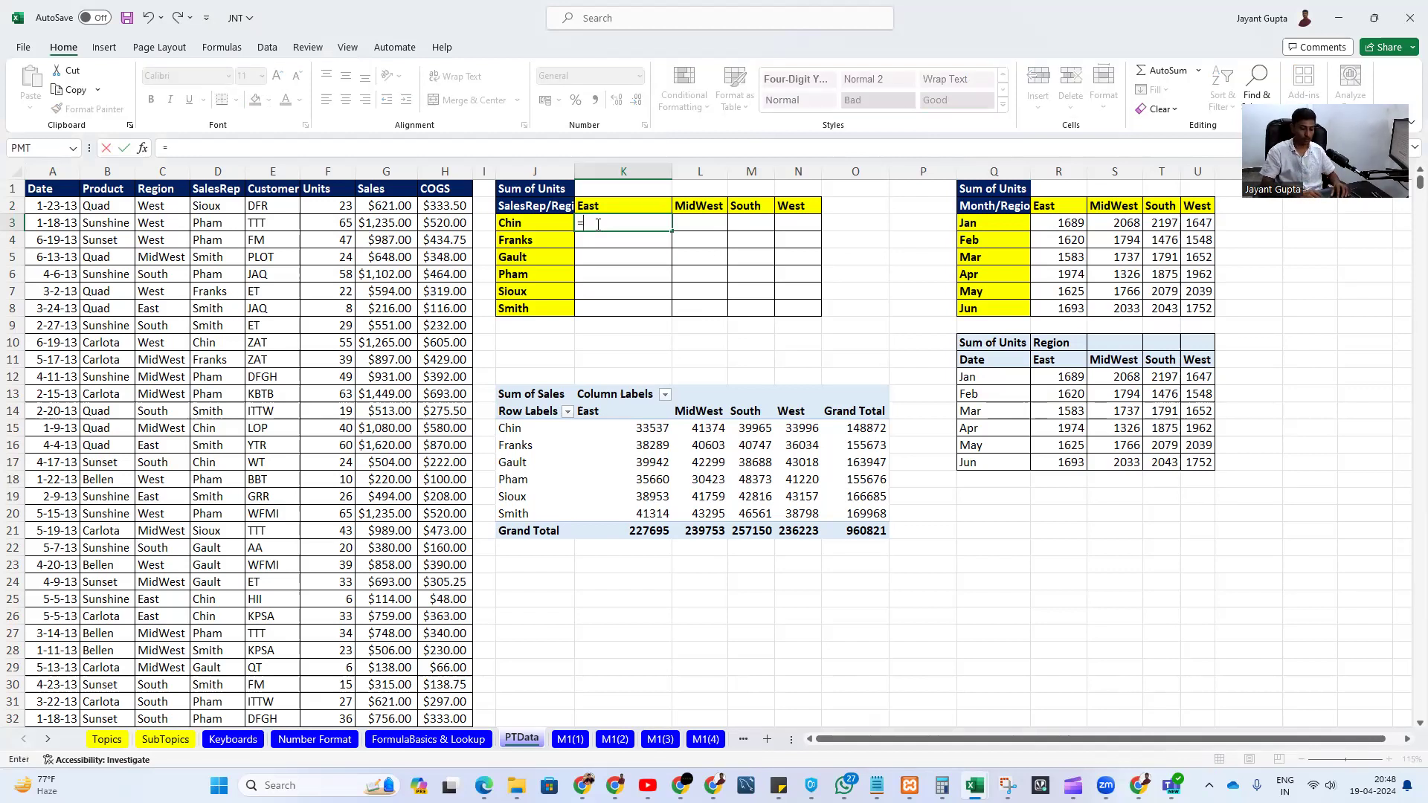
pyautogui.write('sumif')
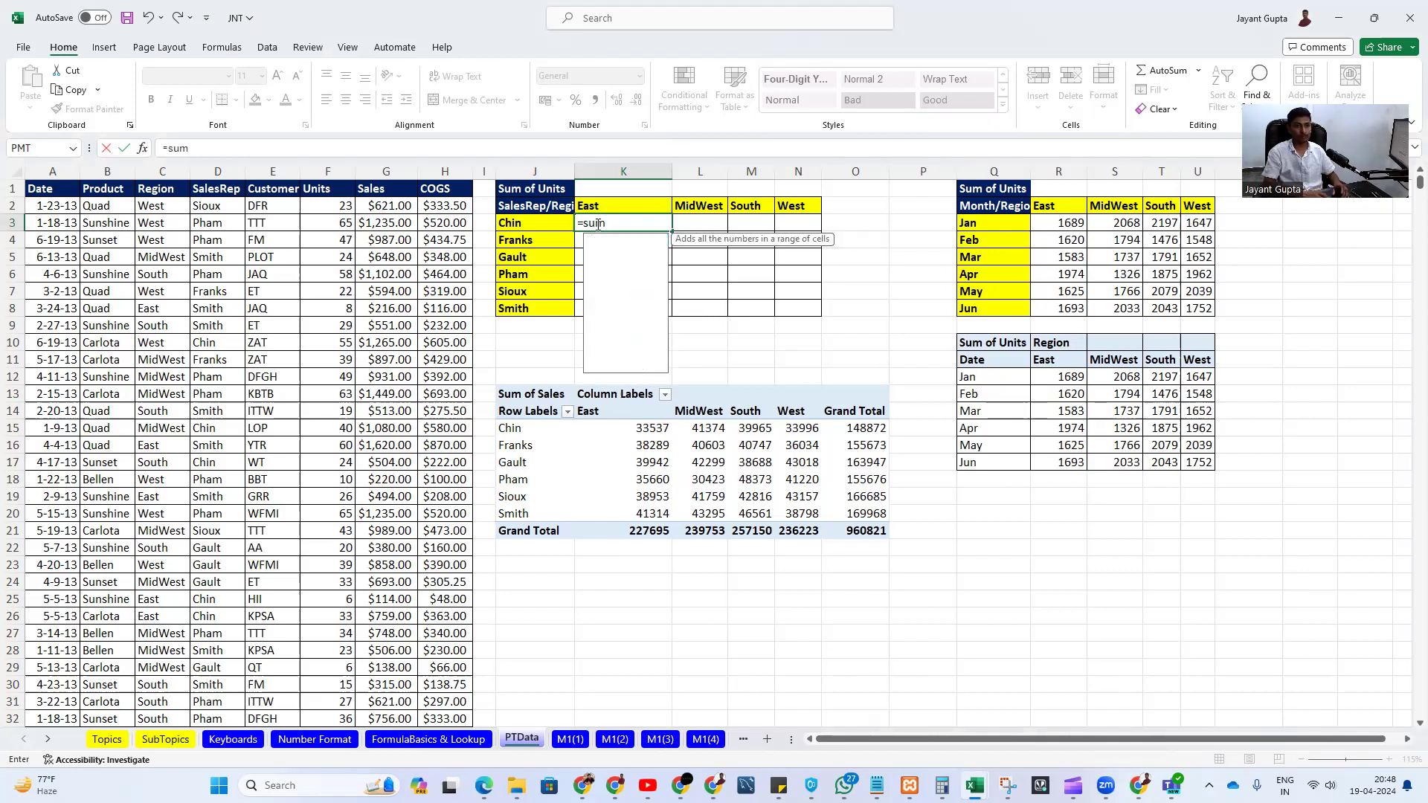
pyautogui.press('Down')
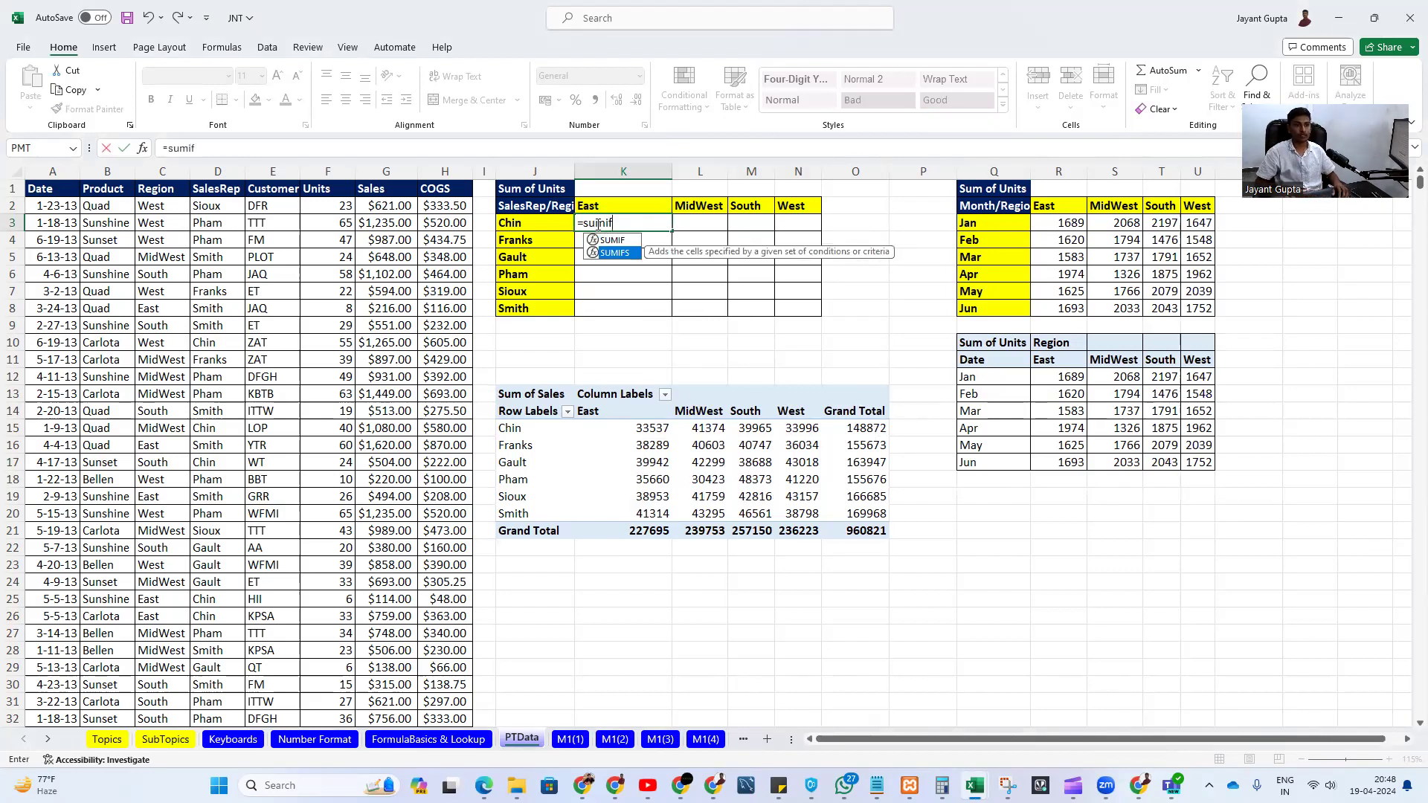
pyautogui.press('Up')
pyautogui.press('Down')
pyautogui.press('Tab')
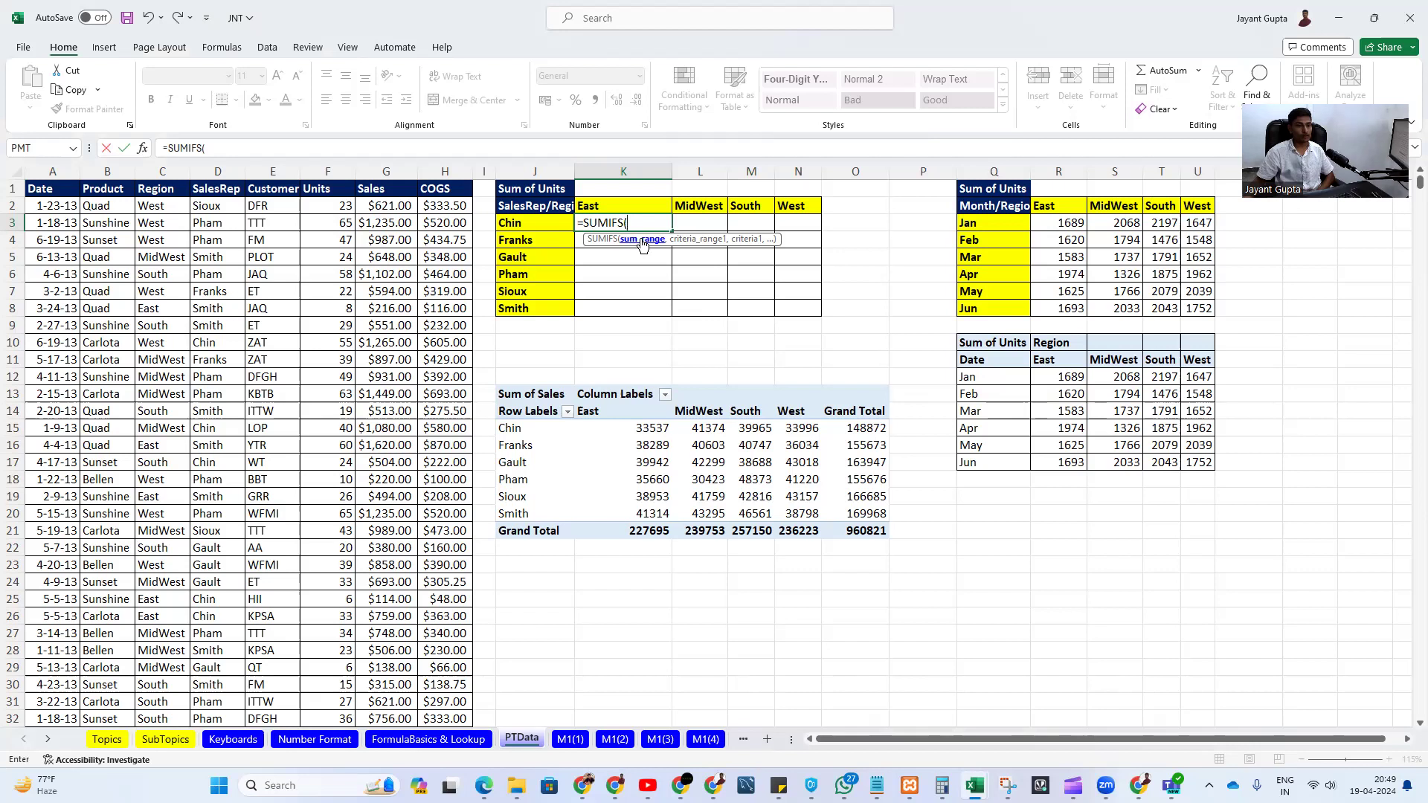
pyautogui.click(386, 171)
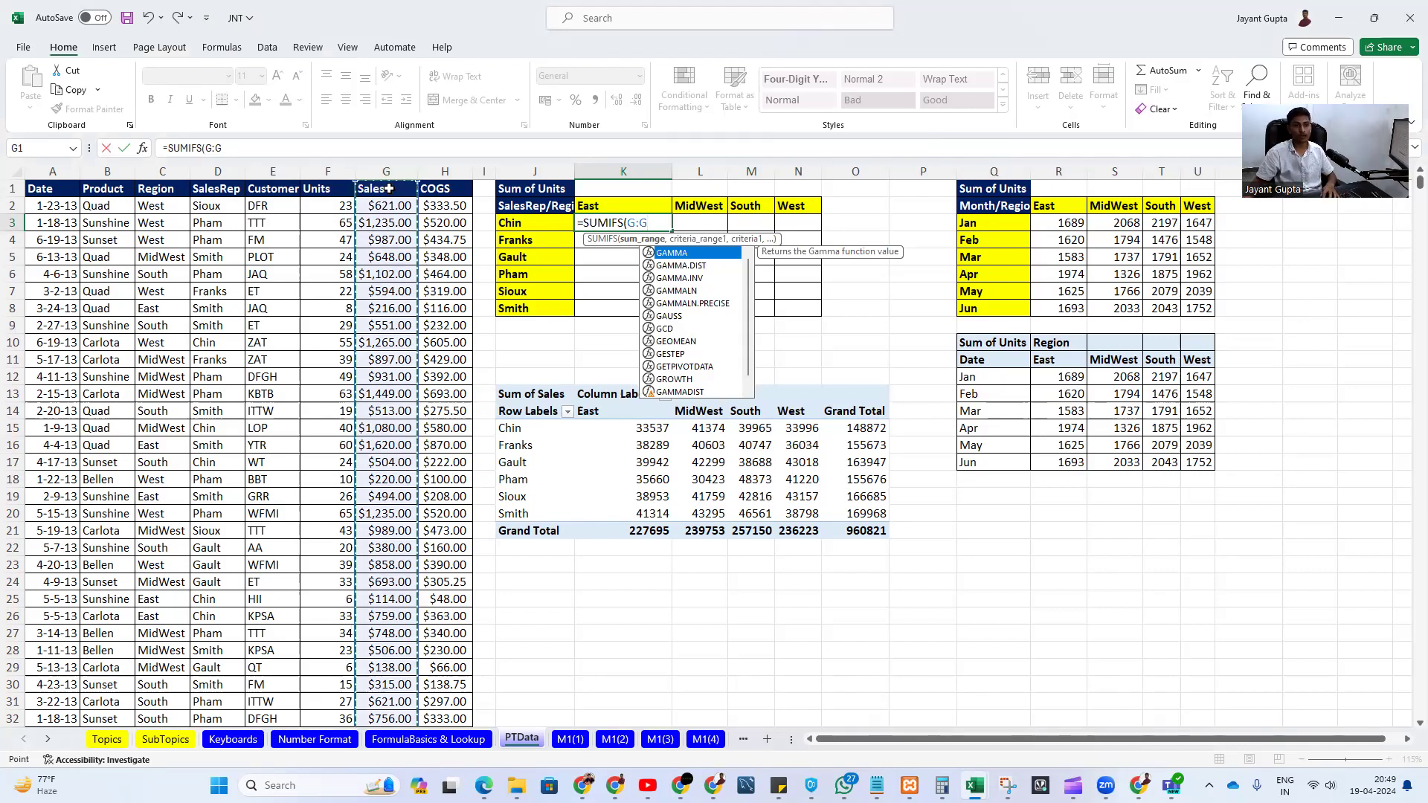
pyautogui.write(',')
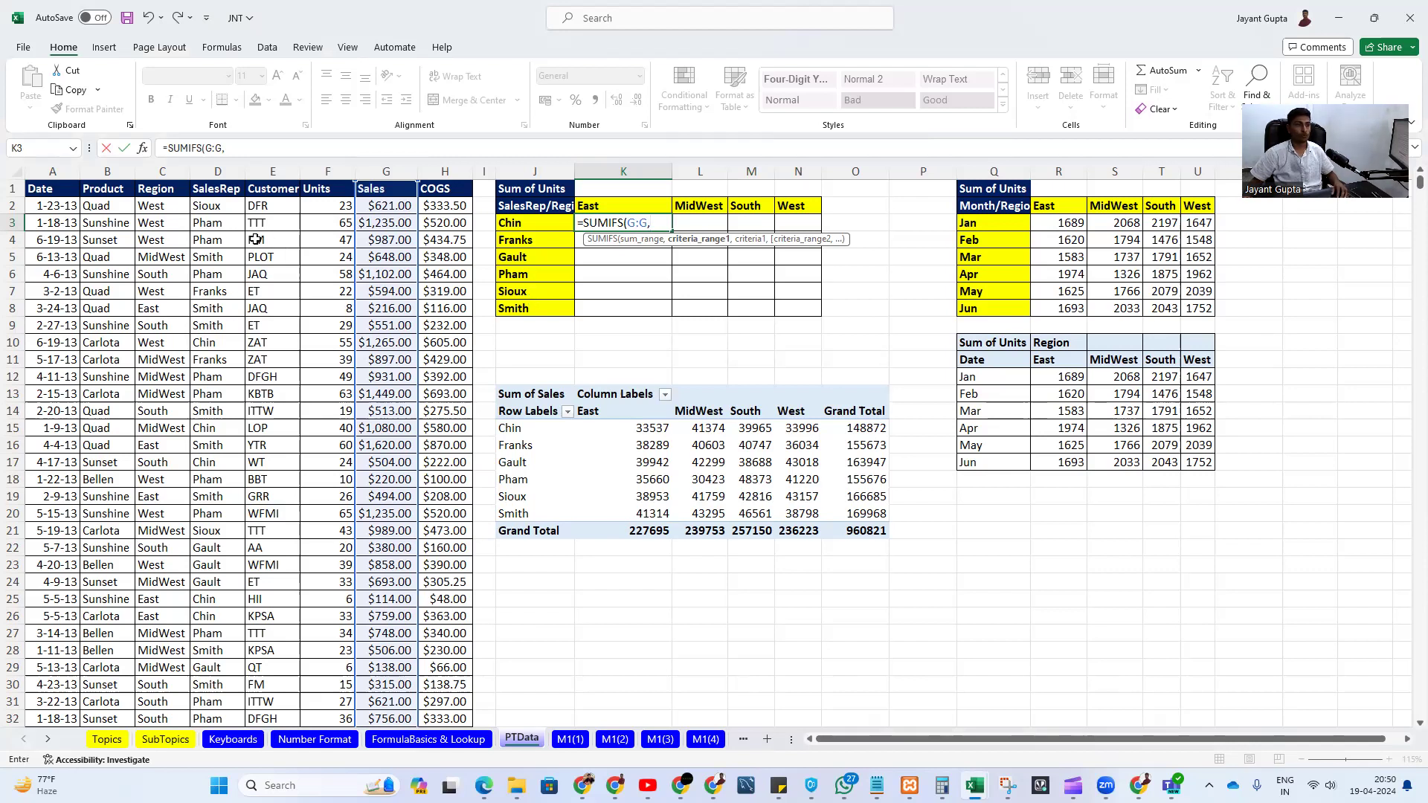
# - Complete the K3 formula with criteria D:D matching J3 and C:C matching K2, and enter it
pyautogui.click(216, 170)
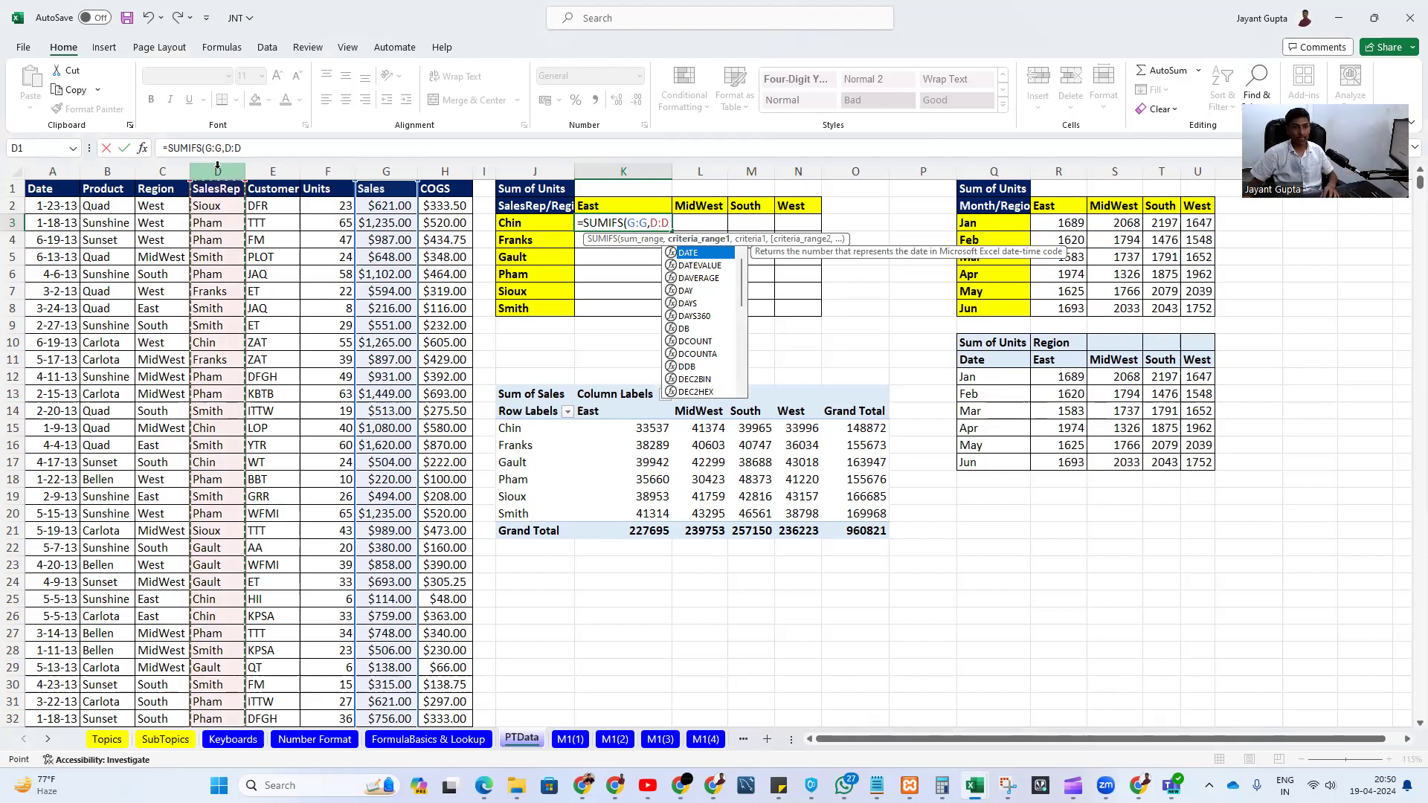
pyautogui.write(',')
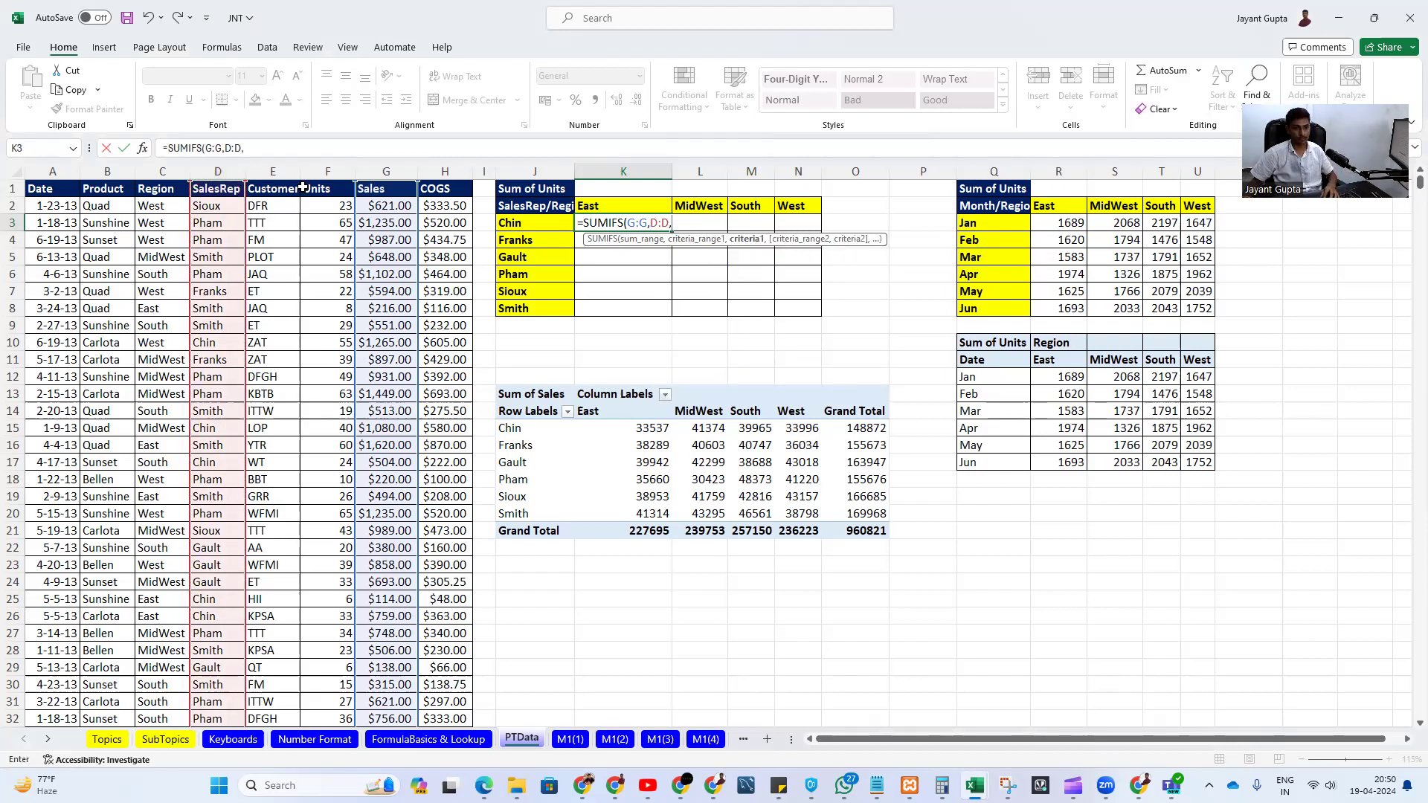
pyautogui.click(518, 220)
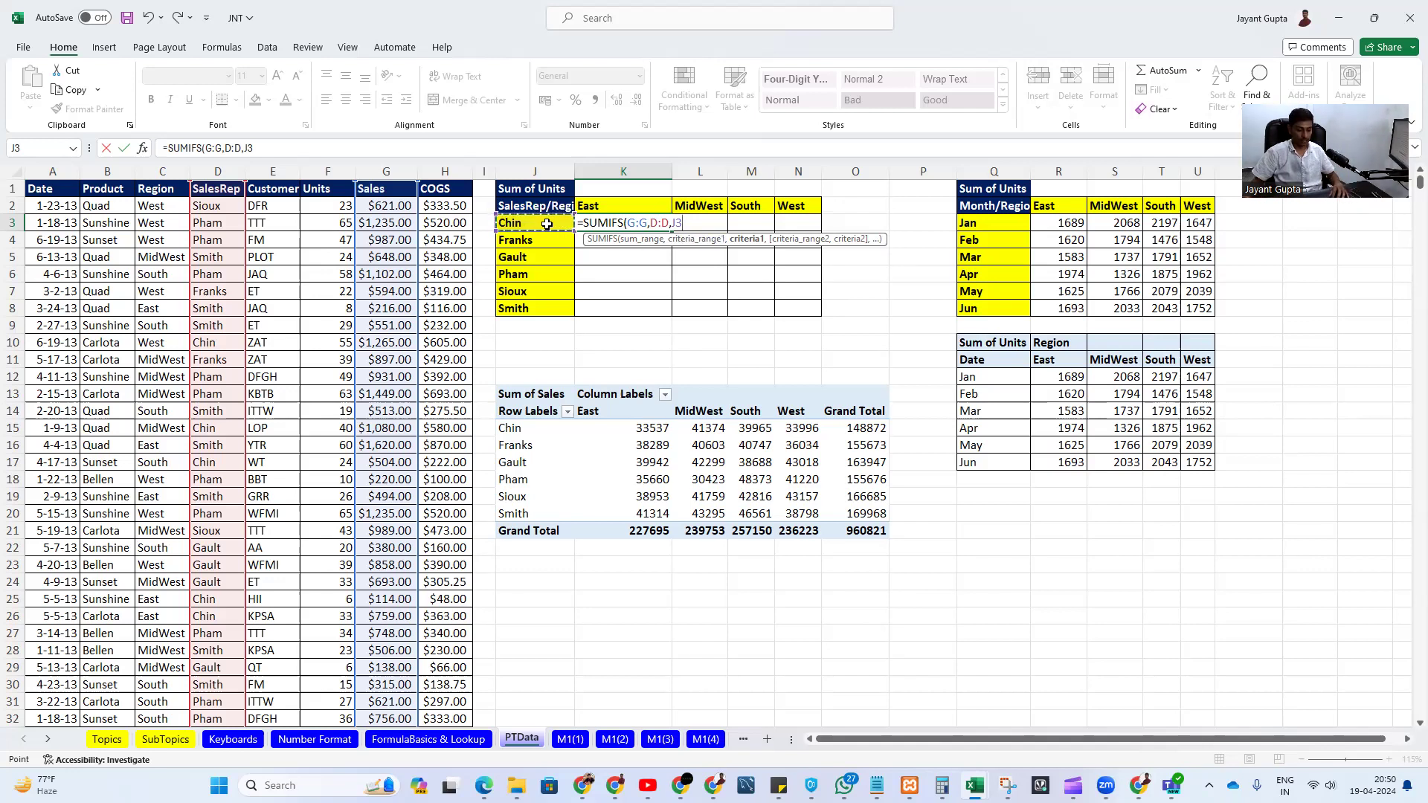
pyautogui.write(',')
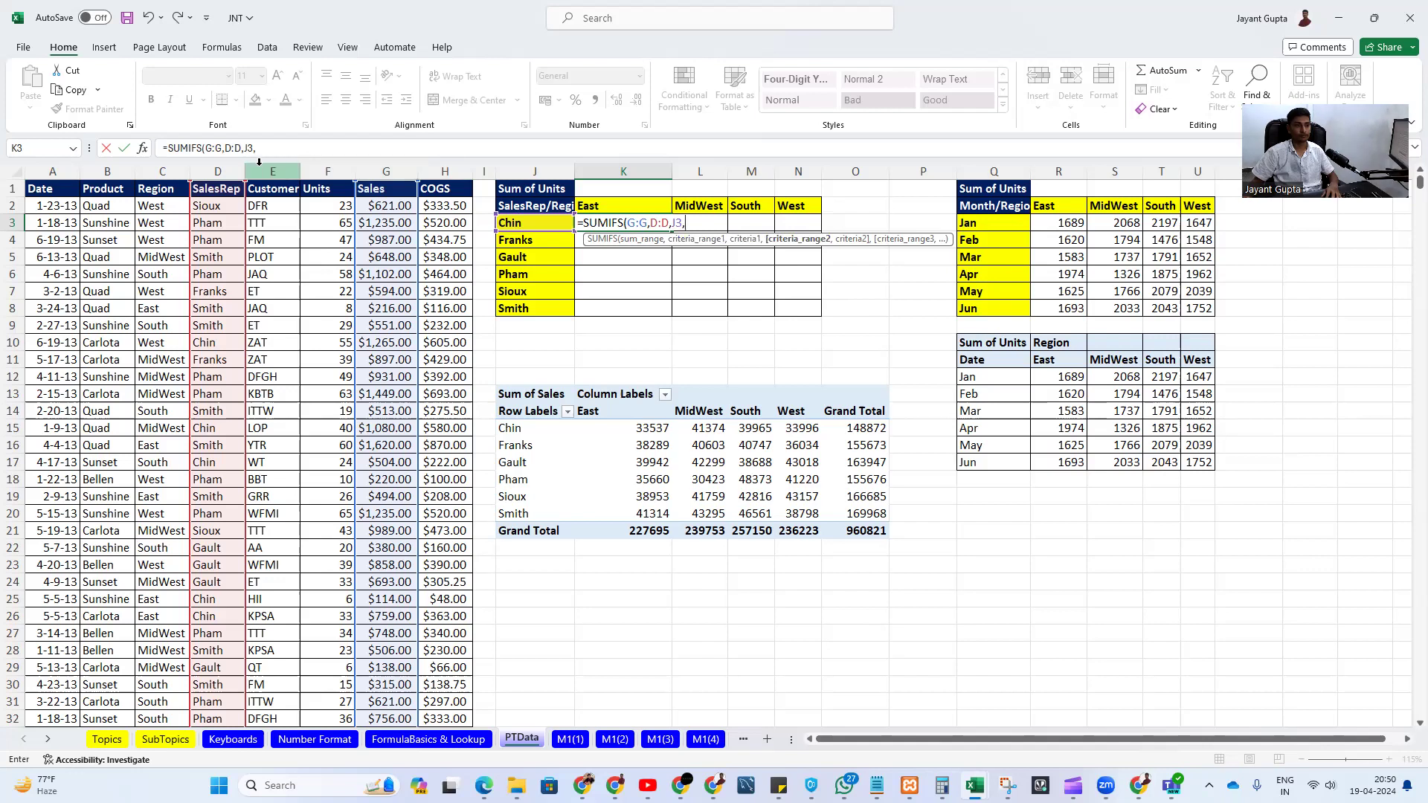
pyautogui.click(149, 171)
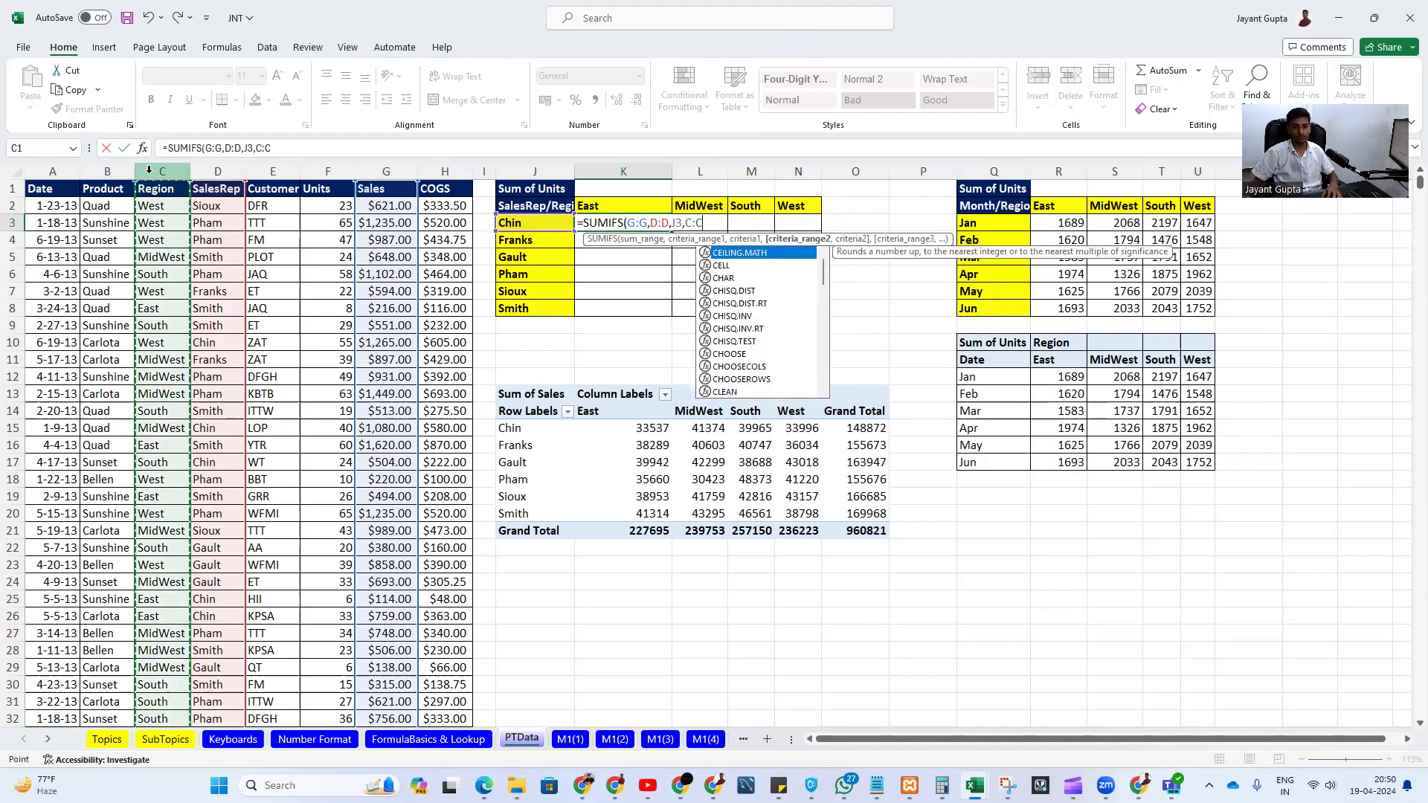
pyautogui.write(',')
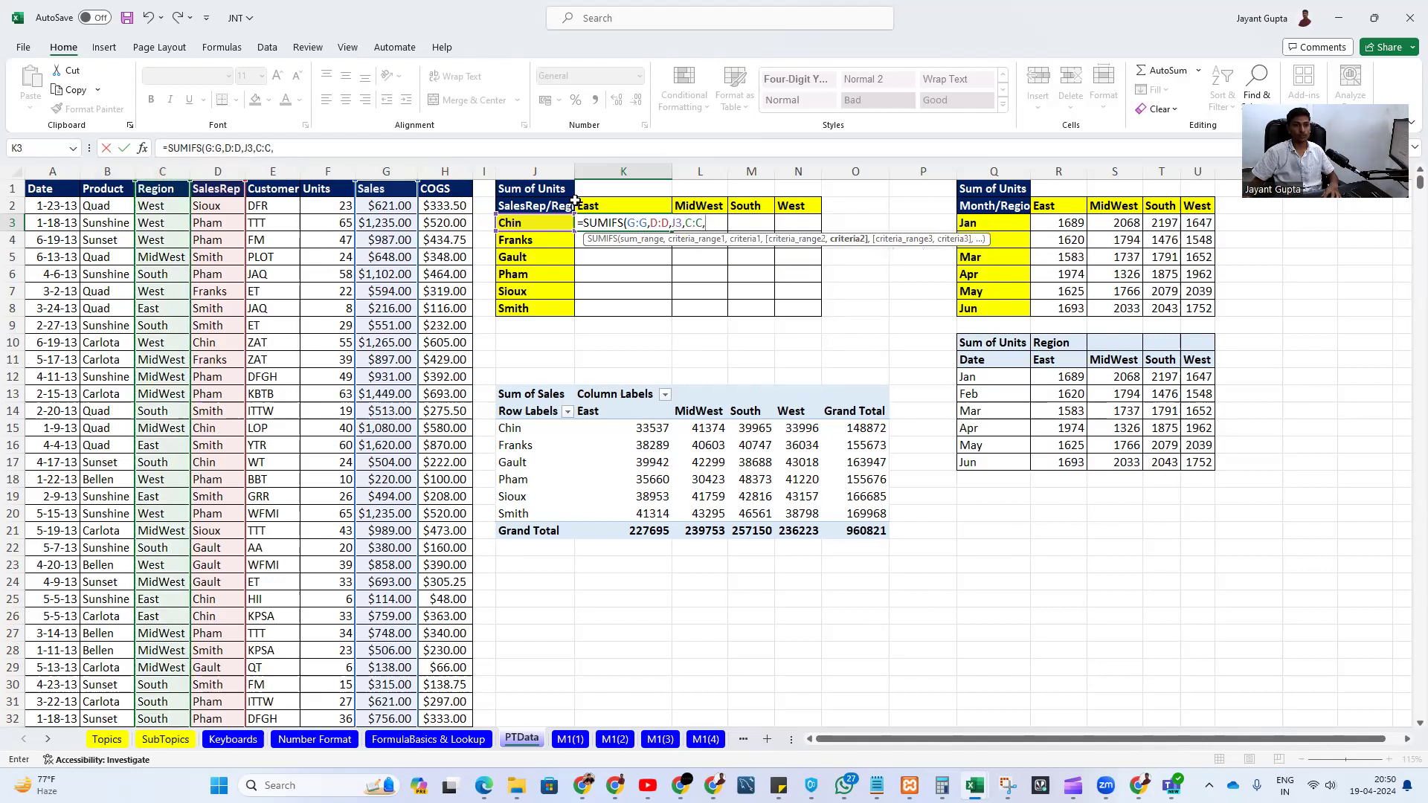
pyautogui.click(599, 203)
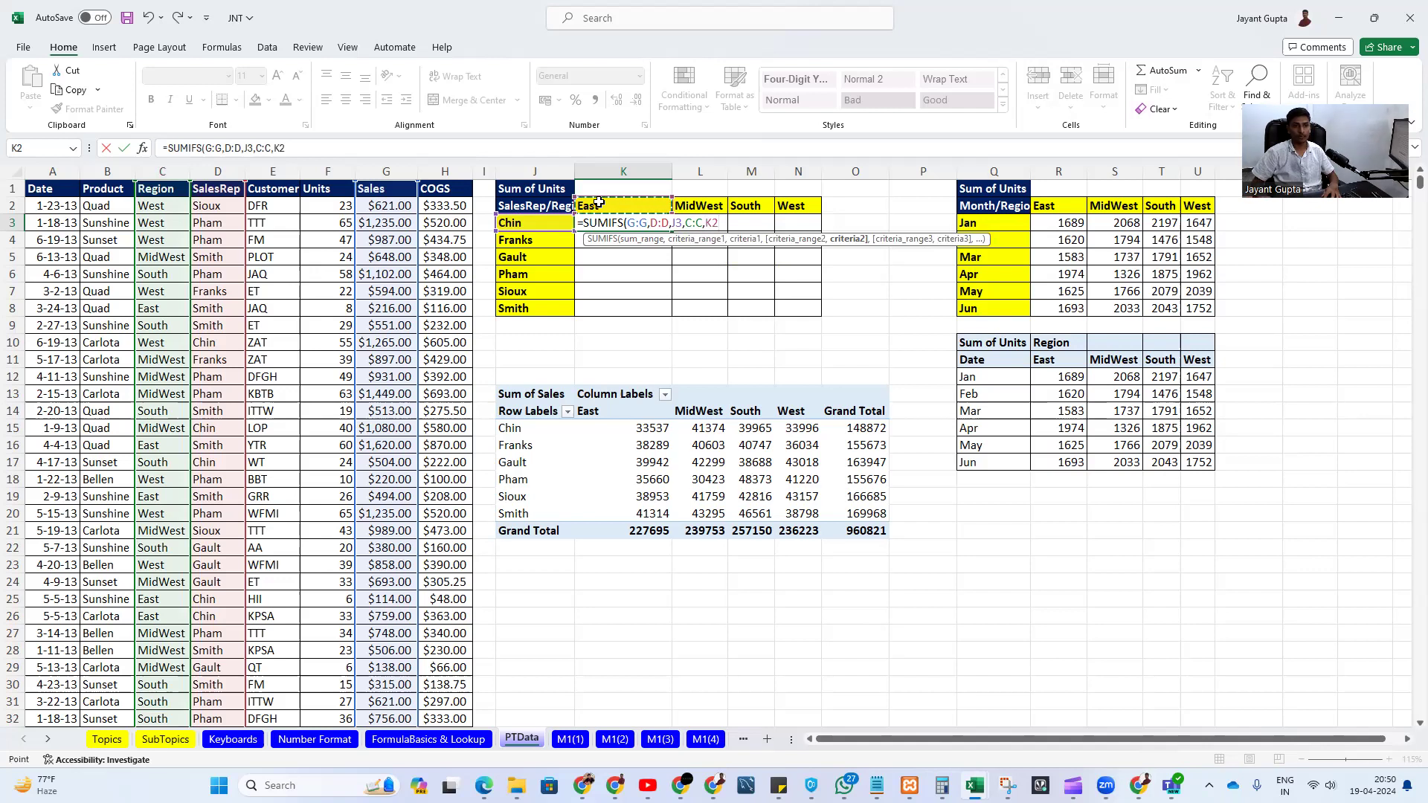
pyautogui.hotkey('ctrl', 'Return')
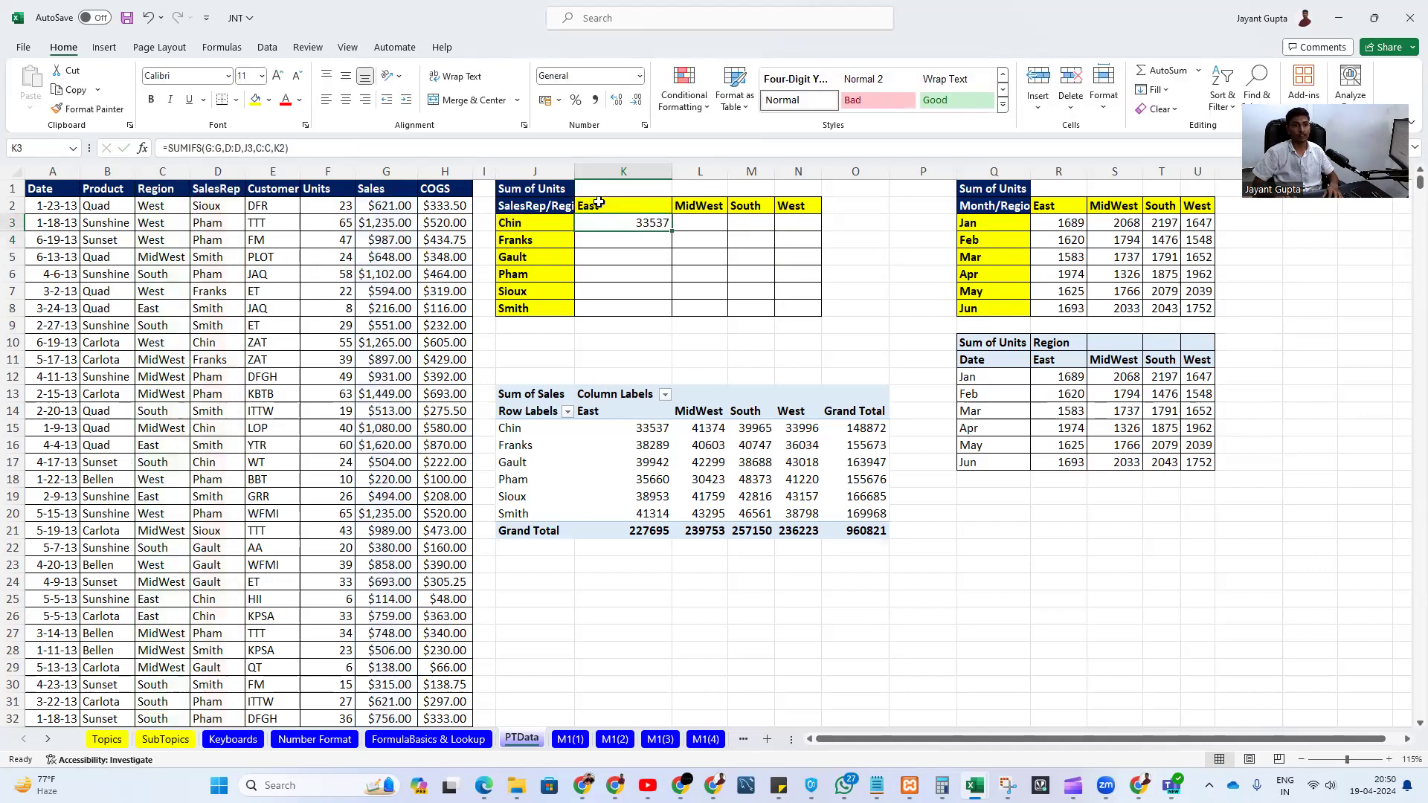
# - Fill the SUMIFS formula from K3 down the East column to K8
pyautogui.click(644, 431)
pyautogui.click(647, 225)
pyautogui.moveTo(674, 233); pyautogui.dragTo(666, 311)
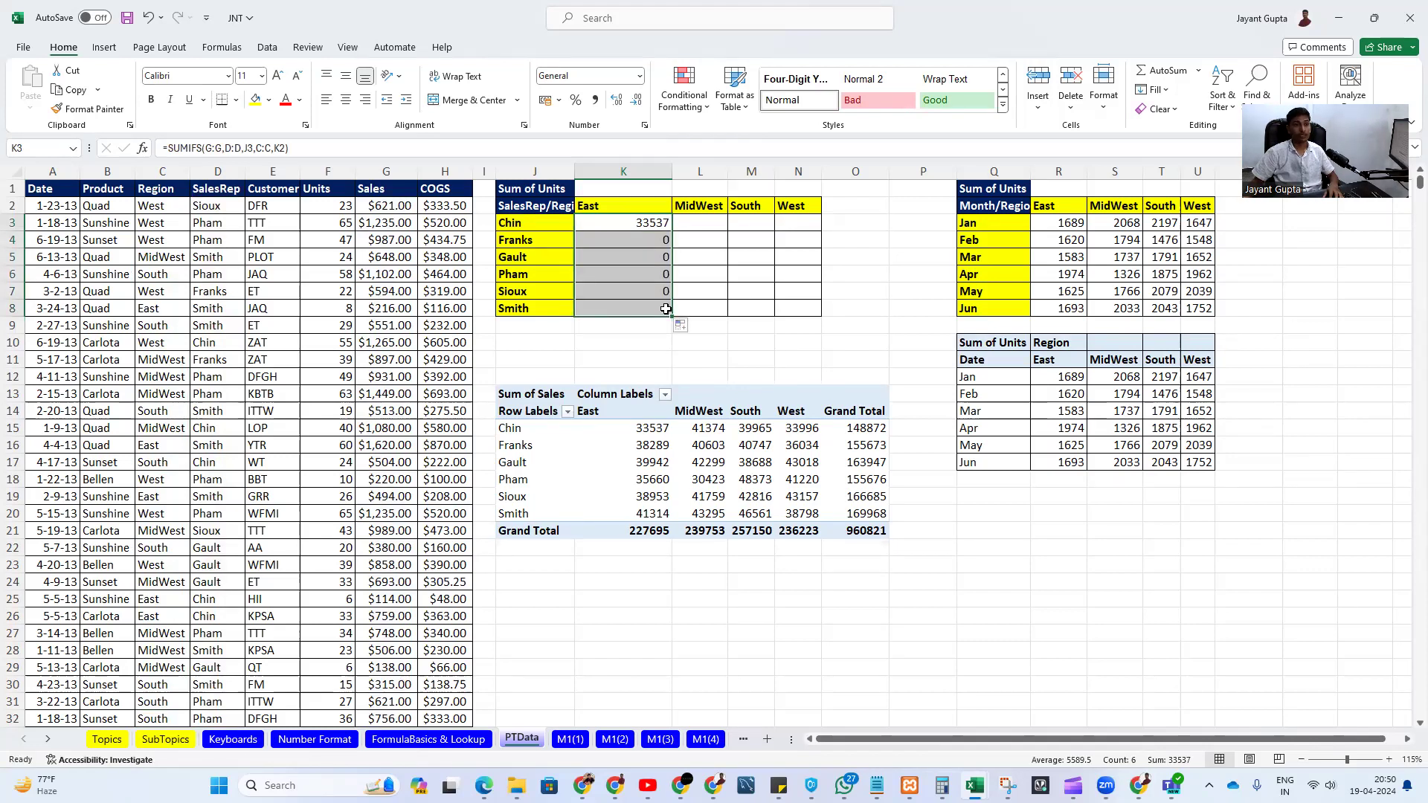
# - Compare the formulas in K3 and K4 to examine how the criteria references shift when filled down
pyautogui.click(650, 221)
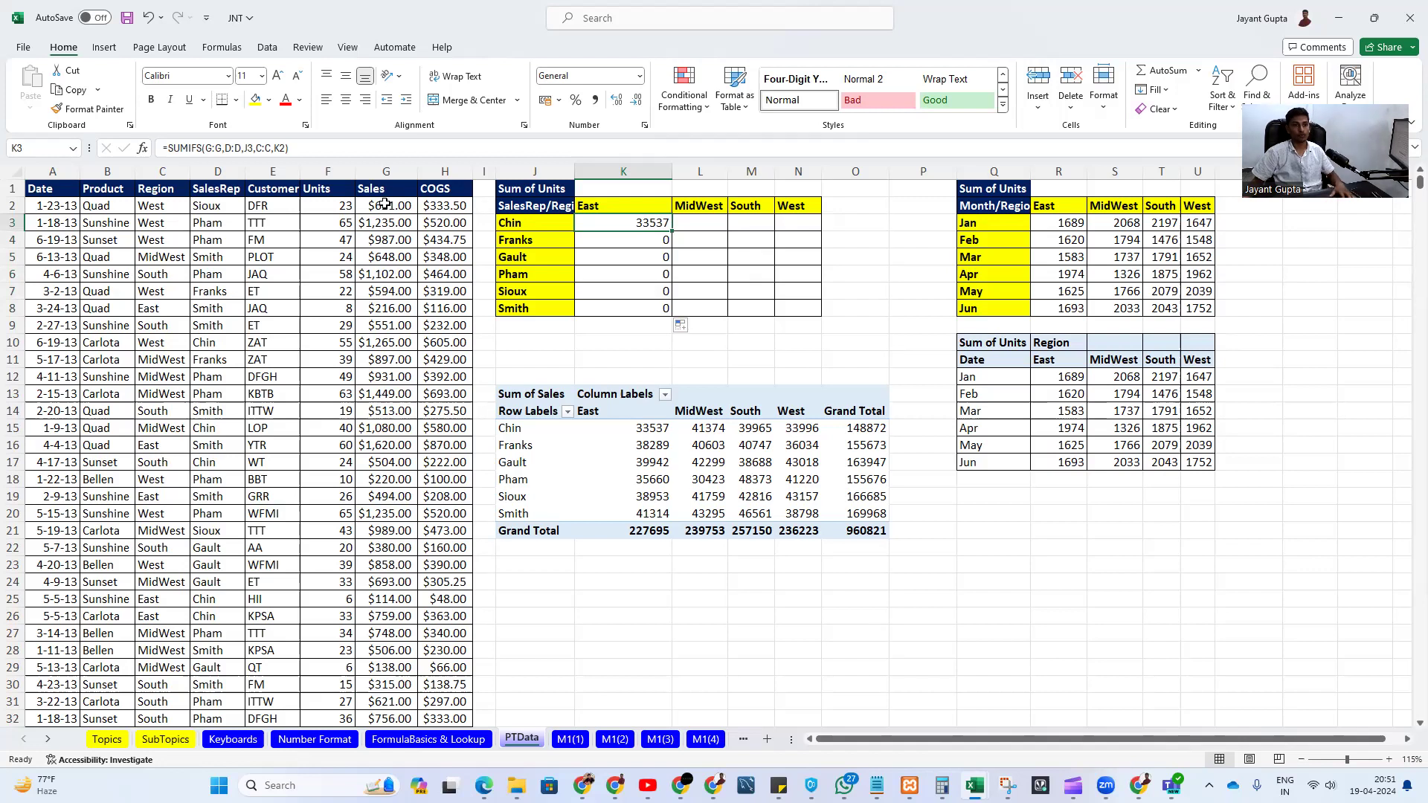
pyautogui.click(636, 239)
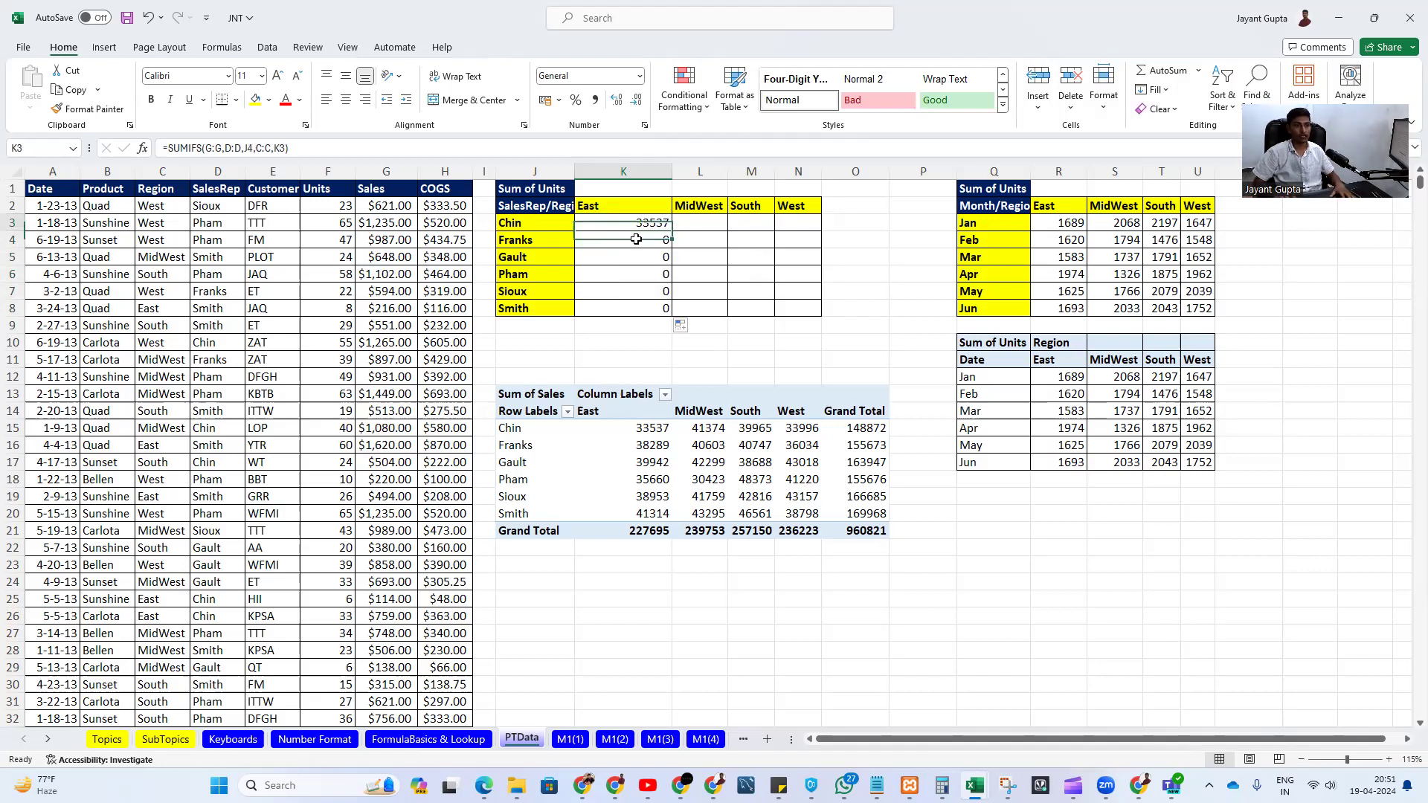
pyautogui.press('Up')
pyautogui.press('Down')
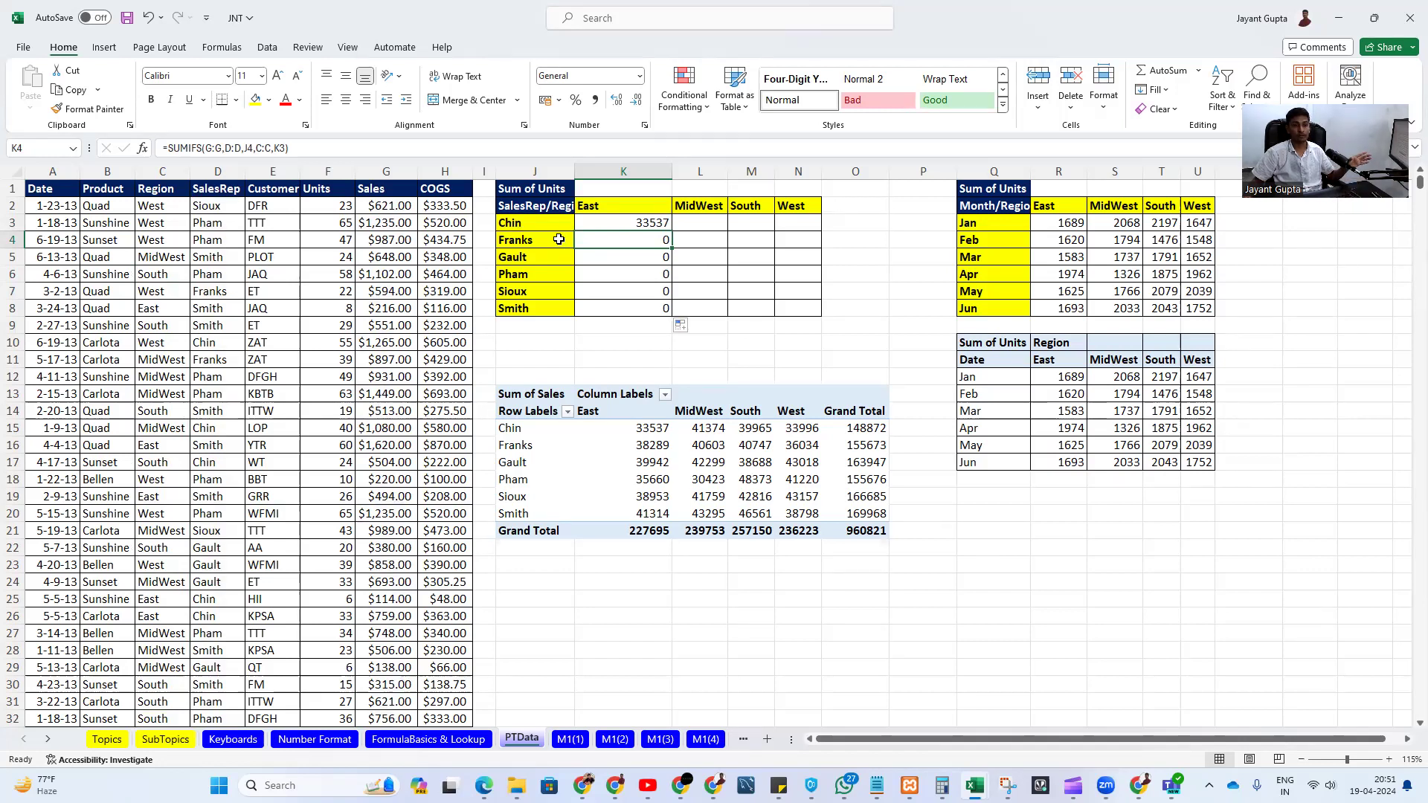
pyautogui.click(621, 222)
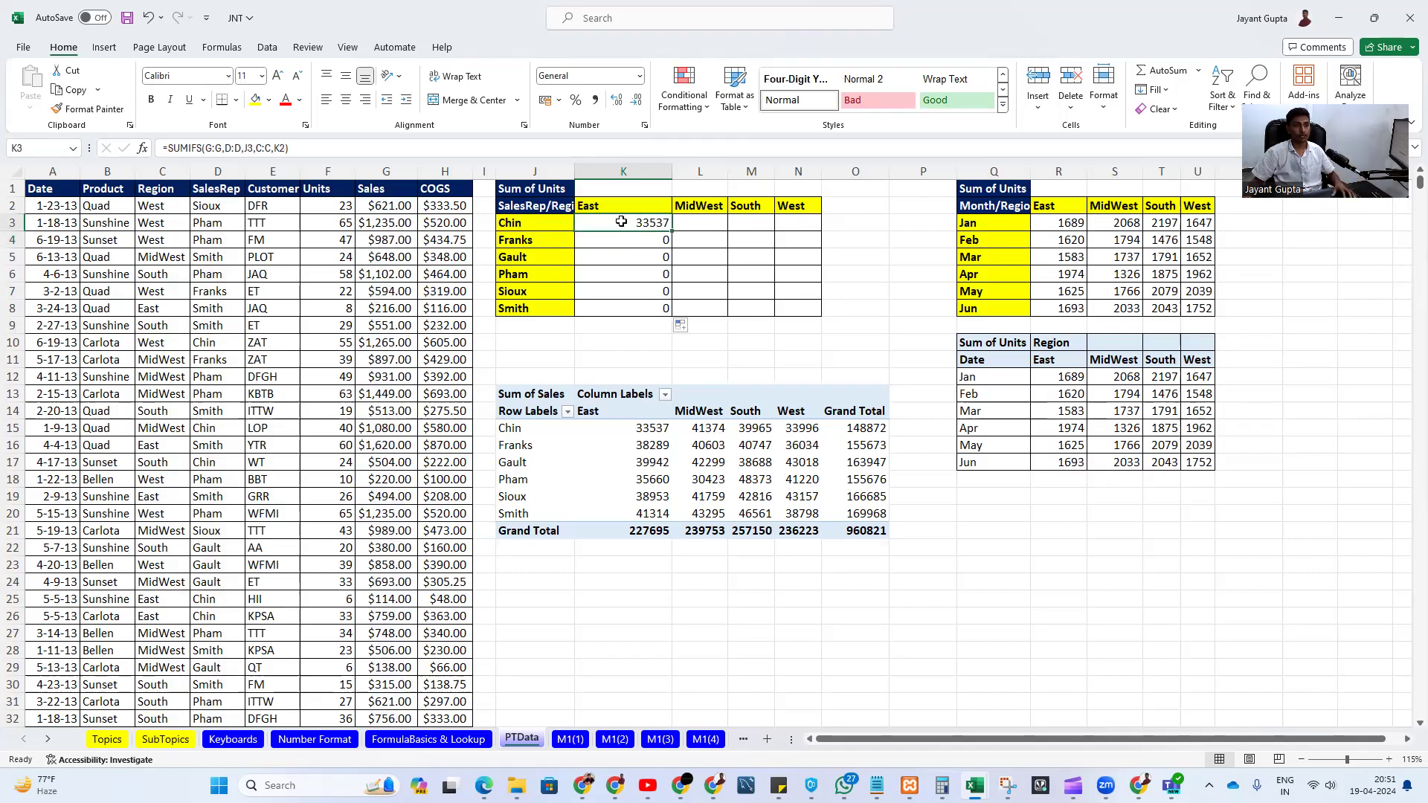
pyautogui.press('Down')
pyautogui.press('Up')
pyautogui.press('Down')
pyautogui.press('Up')
pyautogui.press('Down')
pyautogui.press('Up')
# - Lock the row of the region reference in the K3 formula as K$2 and enter it
pyautogui.click(281, 147)
pyautogui.press('BackSpace')
pyautogui.write('2')
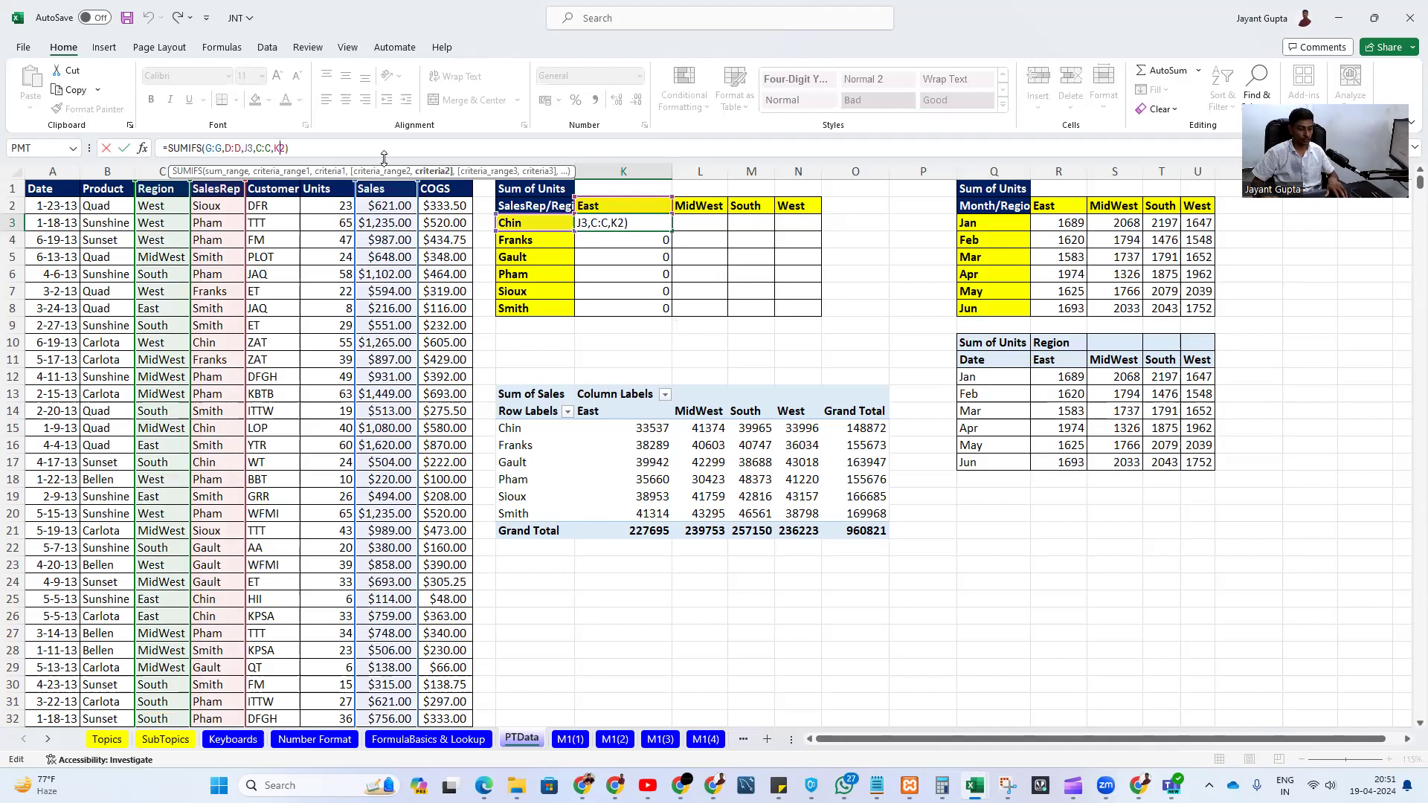
pyautogui.write('$')
pyautogui.press('F4')
pyautogui.press('F4')
pyautogui.press('F4')
pyautogui.press('F4')
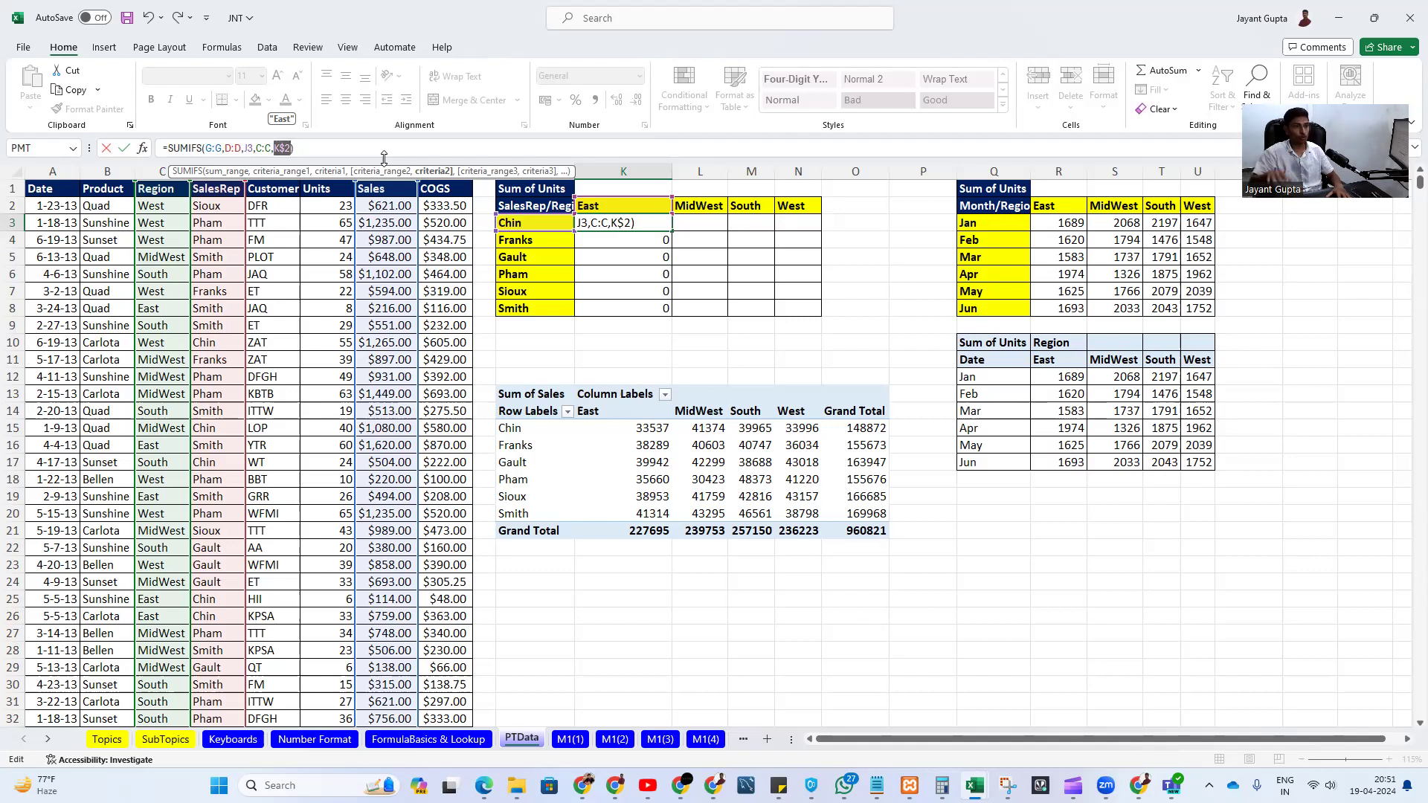
pyautogui.click(276, 147)
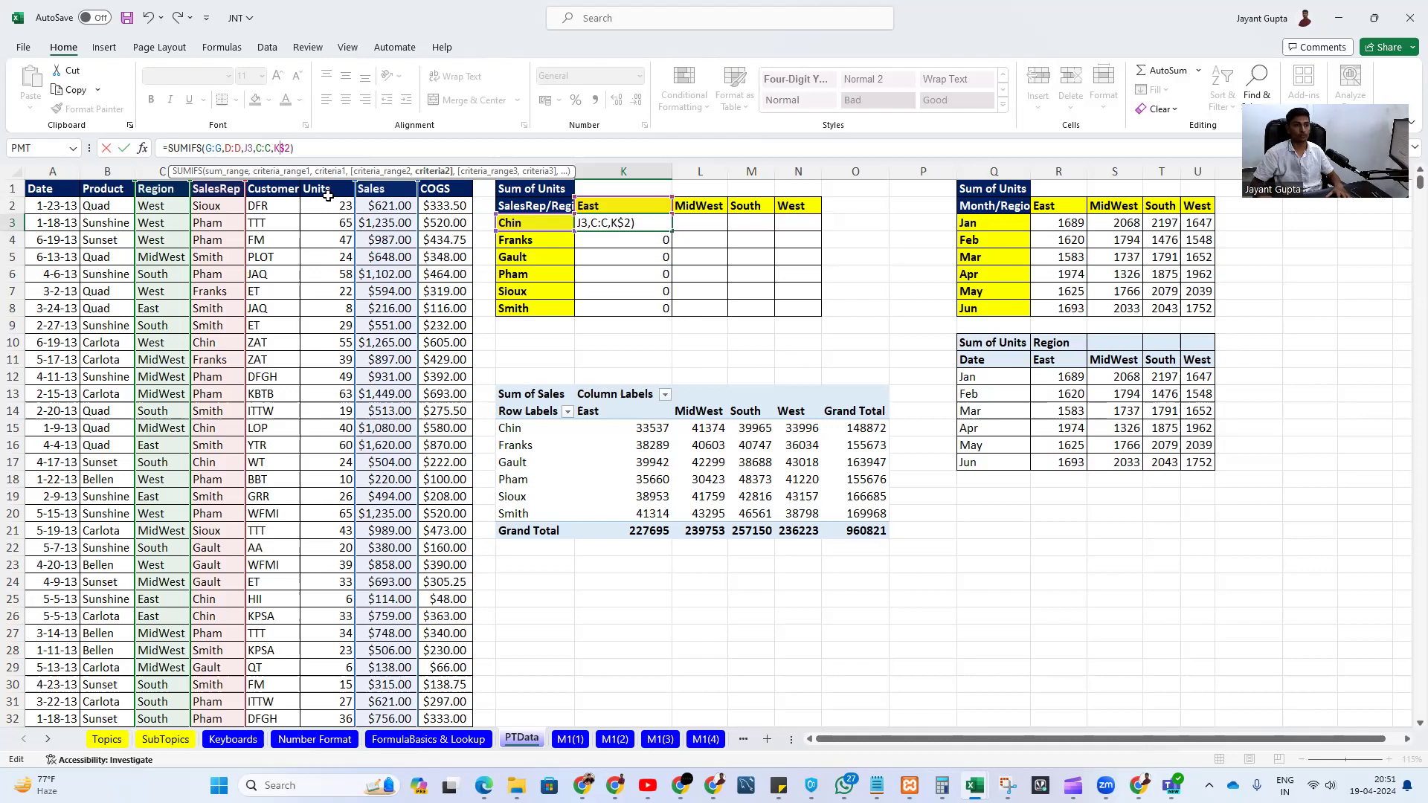
pyautogui.hotkey('ctrl', 'Return')
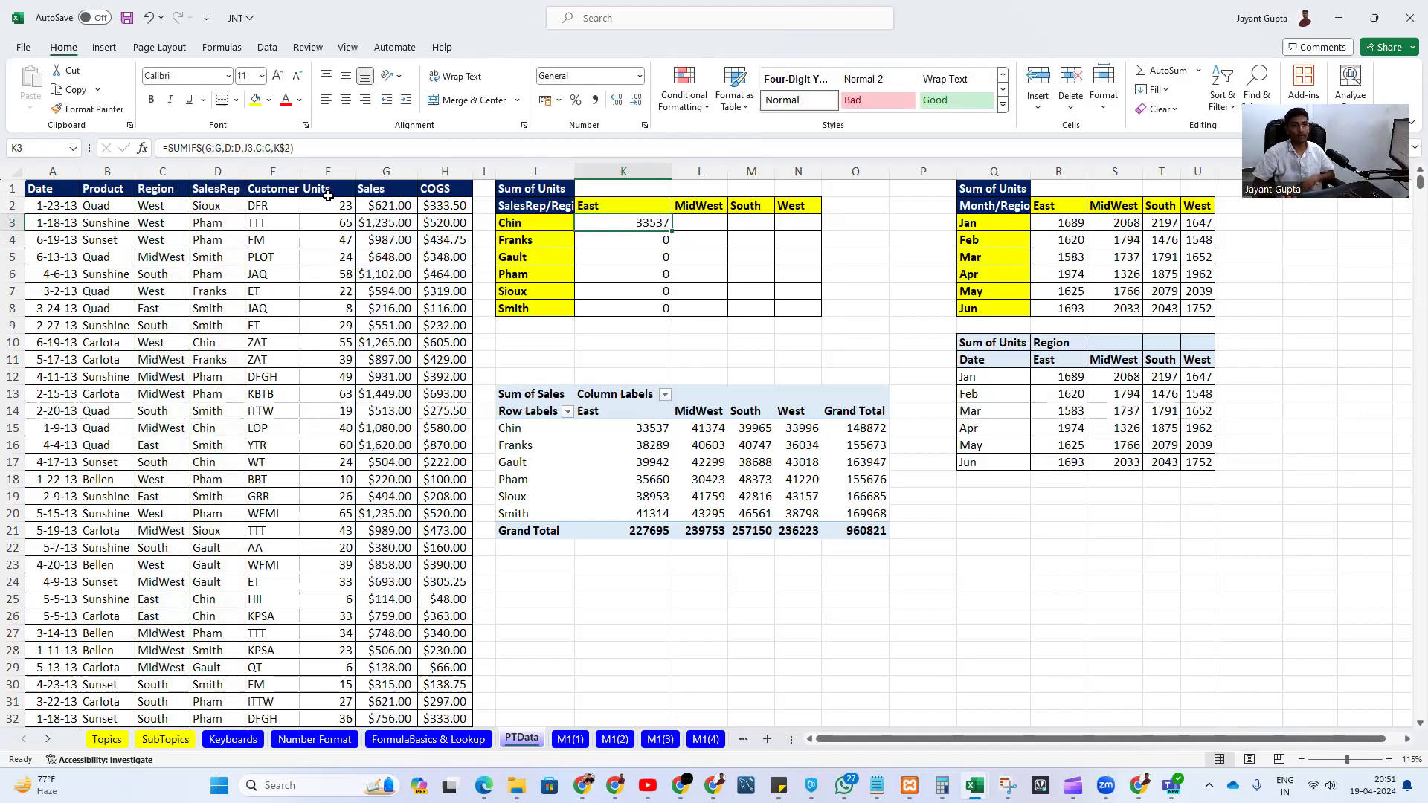
# - Fill the K3 formula with the locked K$2 reference down the East column to K8
pyautogui.hotkey('ctrl', 'shift', 'Down')
pyautogui.hotkey('ctrl', 'd')
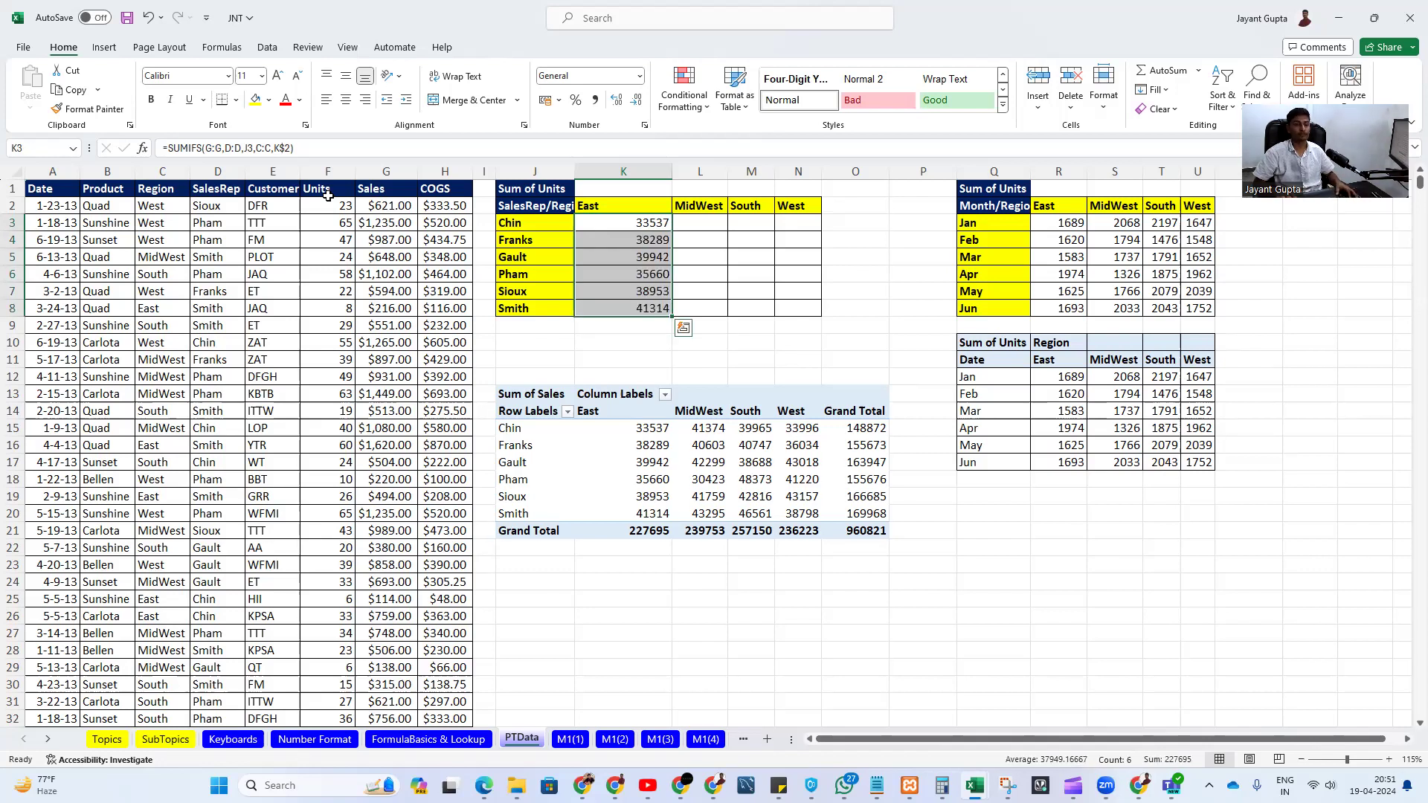
# - Examine the formulas down the East column and compare its values with the PivotTable's East column
pyautogui.press('Down')
pyautogui.hotkey('ctrl', 'Down')
pyautogui.hotkey('ctrl', 'Up')
pyautogui.press('Down')
pyautogui.hotkey('ctrl', 'shift', 'Down')
pyautogui.press('Down')
pyautogui.press('Down')
pyautogui.press('Down')
pyautogui.press('Down')
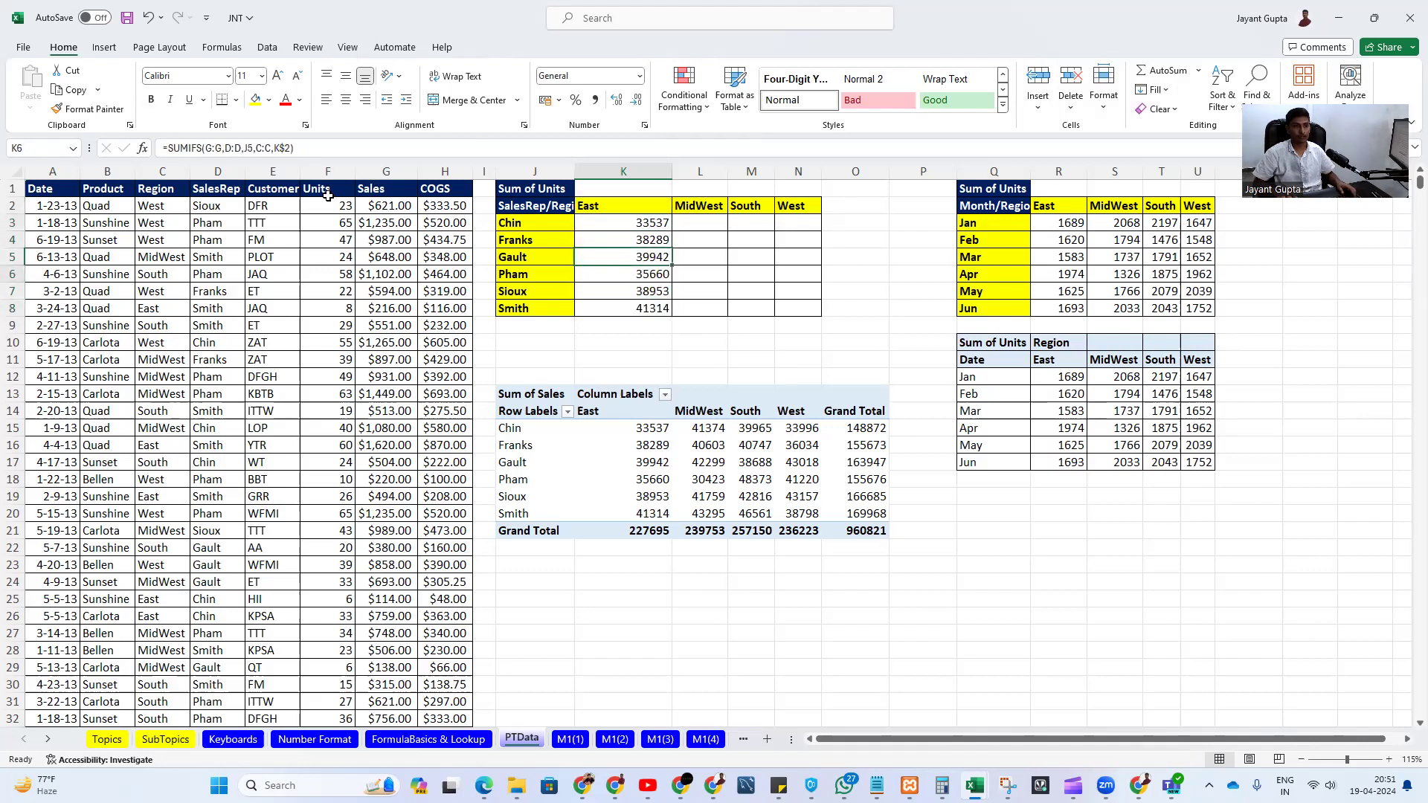
pyautogui.hotkey('ctrl', 'Up')
pyautogui.press('Down')
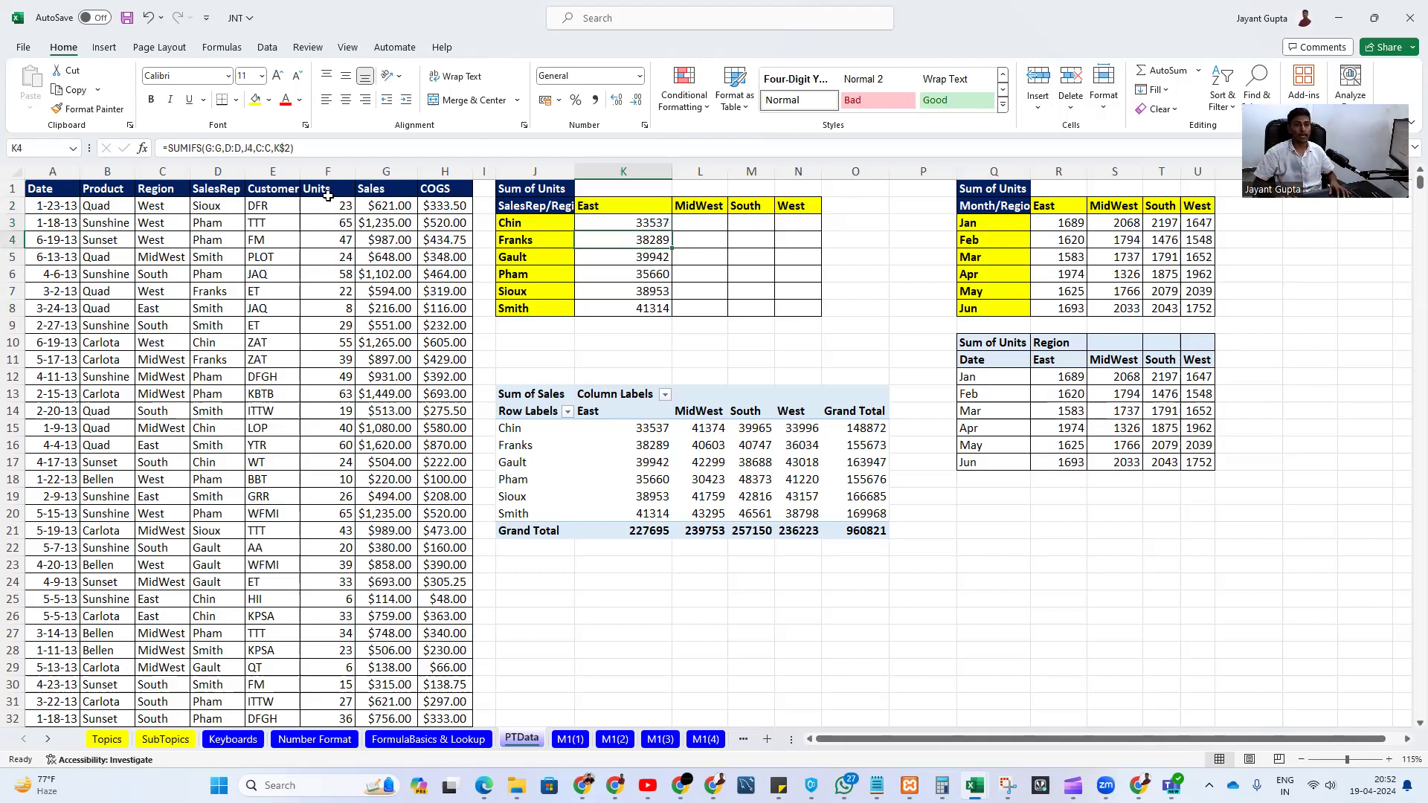
pyautogui.hotkey('ctrl', 'shift', 'Down')
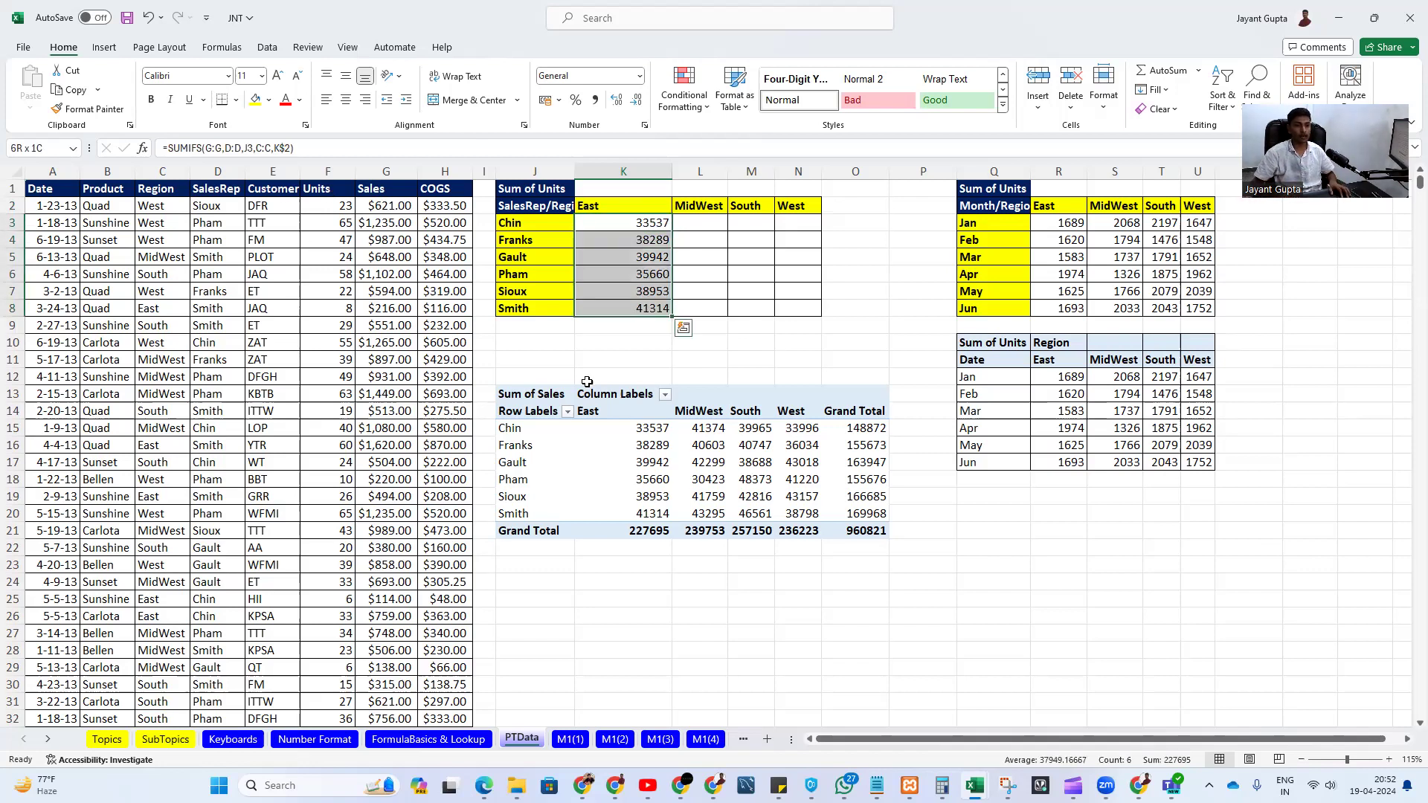
pyautogui.moveTo(627, 429); pyautogui.dragTo(625, 510)
# - Try to fill the East formulas in K3:K8 across the MidWest, South and West columns
pyautogui.click(639, 221)
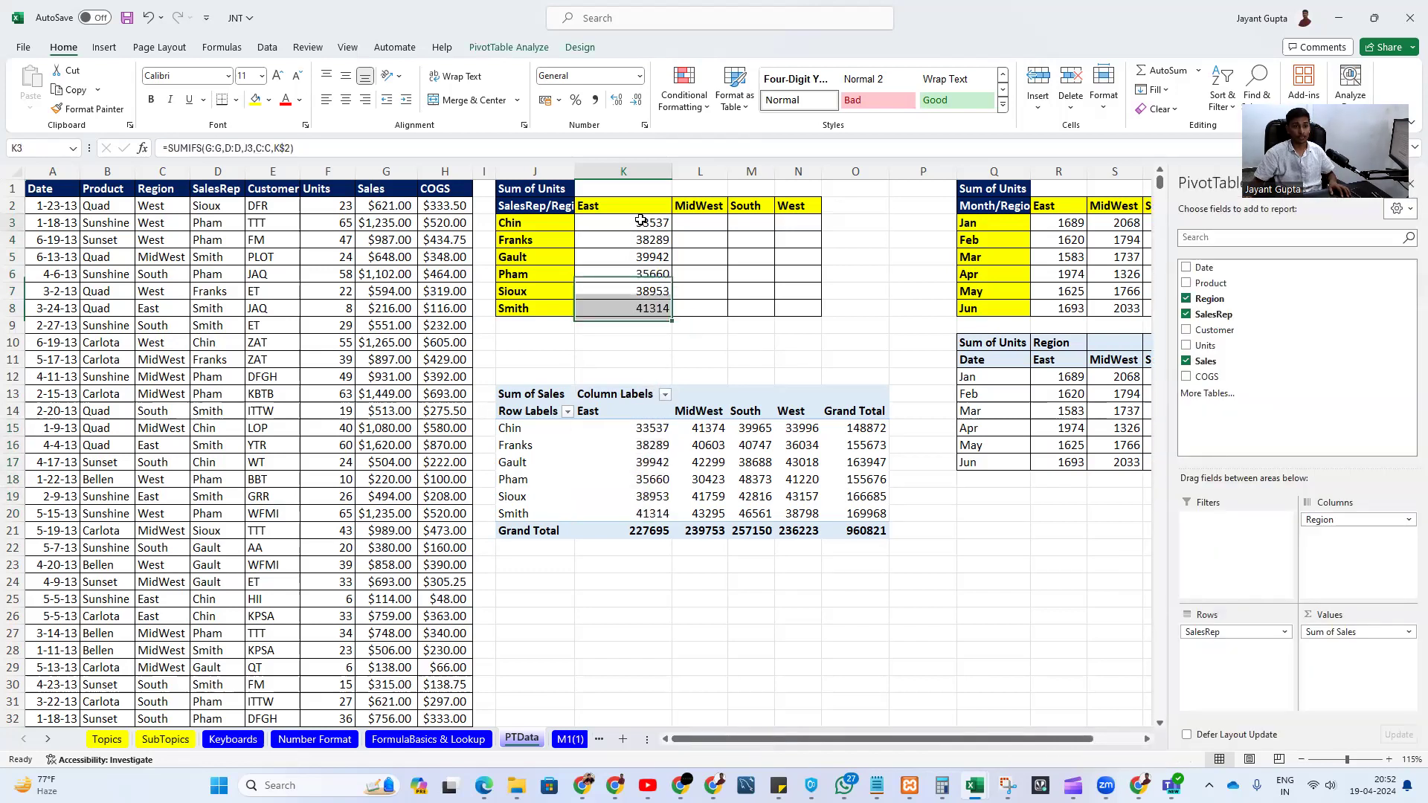
pyautogui.hotkey('ctrl', 'shift', 'Down')
pyautogui.hotkey('shift', 'Right')
pyautogui.hotkey('shift', 'Right')
pyautogui.hotkey('shift', 'Right')
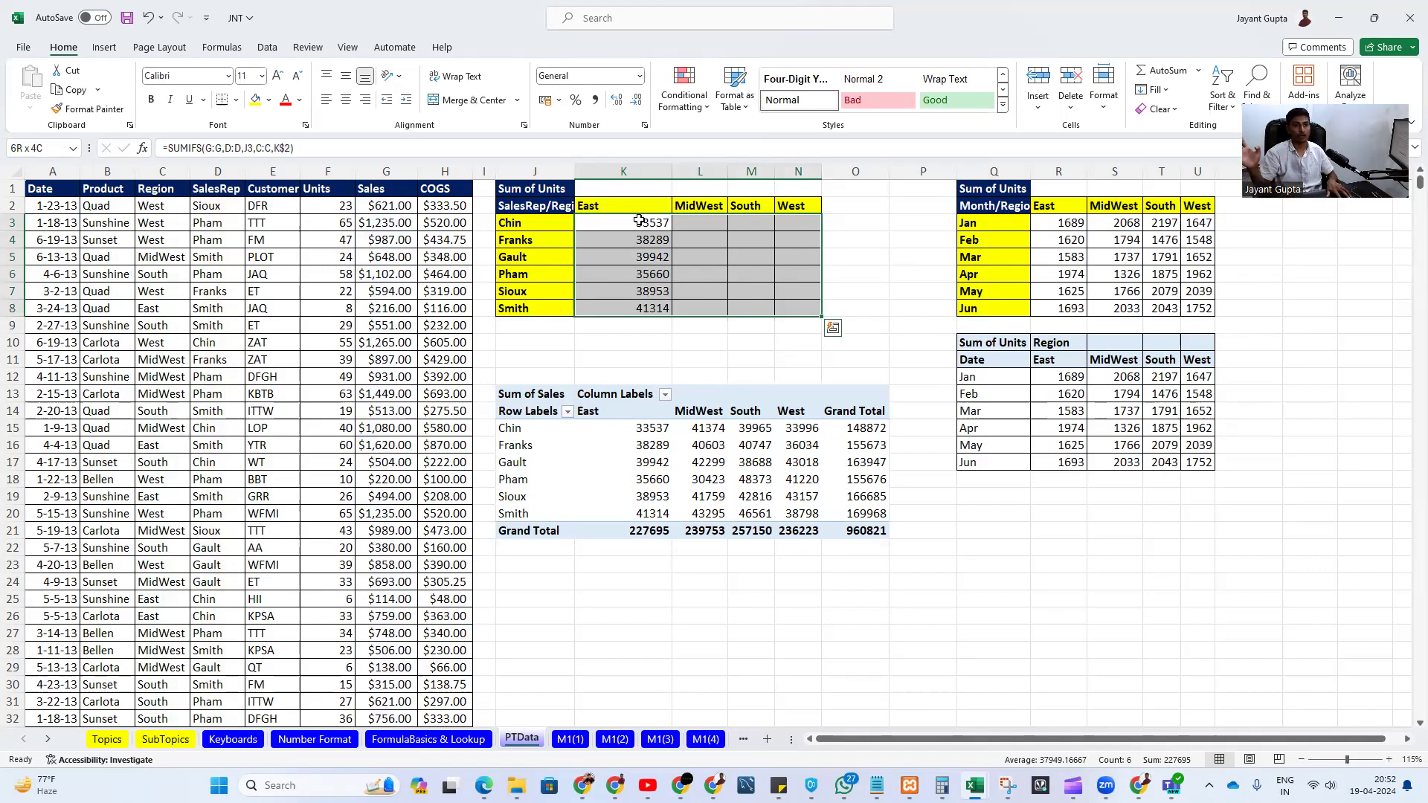
pyautogui.hotkey('ctrl', 'r')
pyautogui.hotkey('ctrl', 'r')
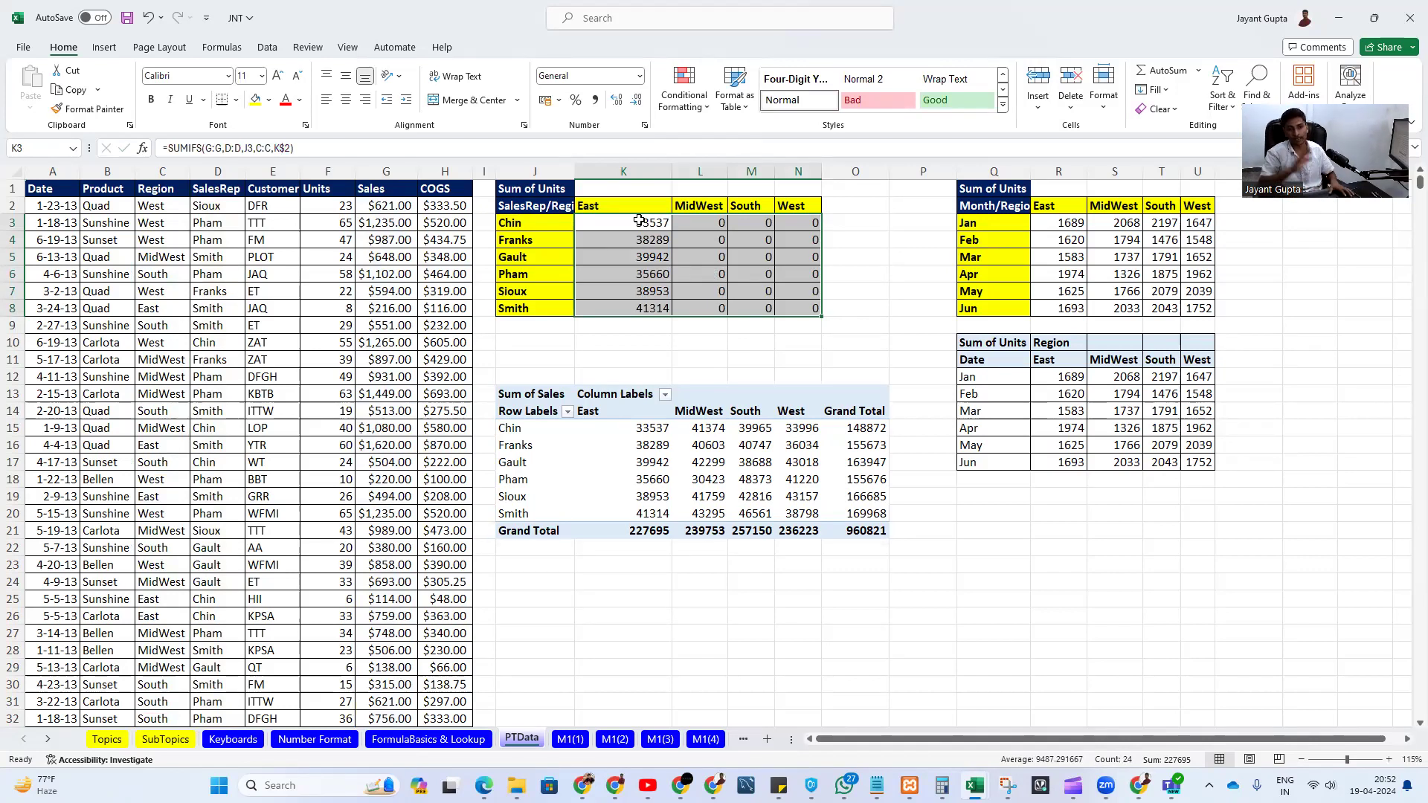
pyautogui.hotkey('shift', 'Left')
pyautogui.hotkey('shift', 'Left')
pyautogui.hotkey('shift', 'Left')
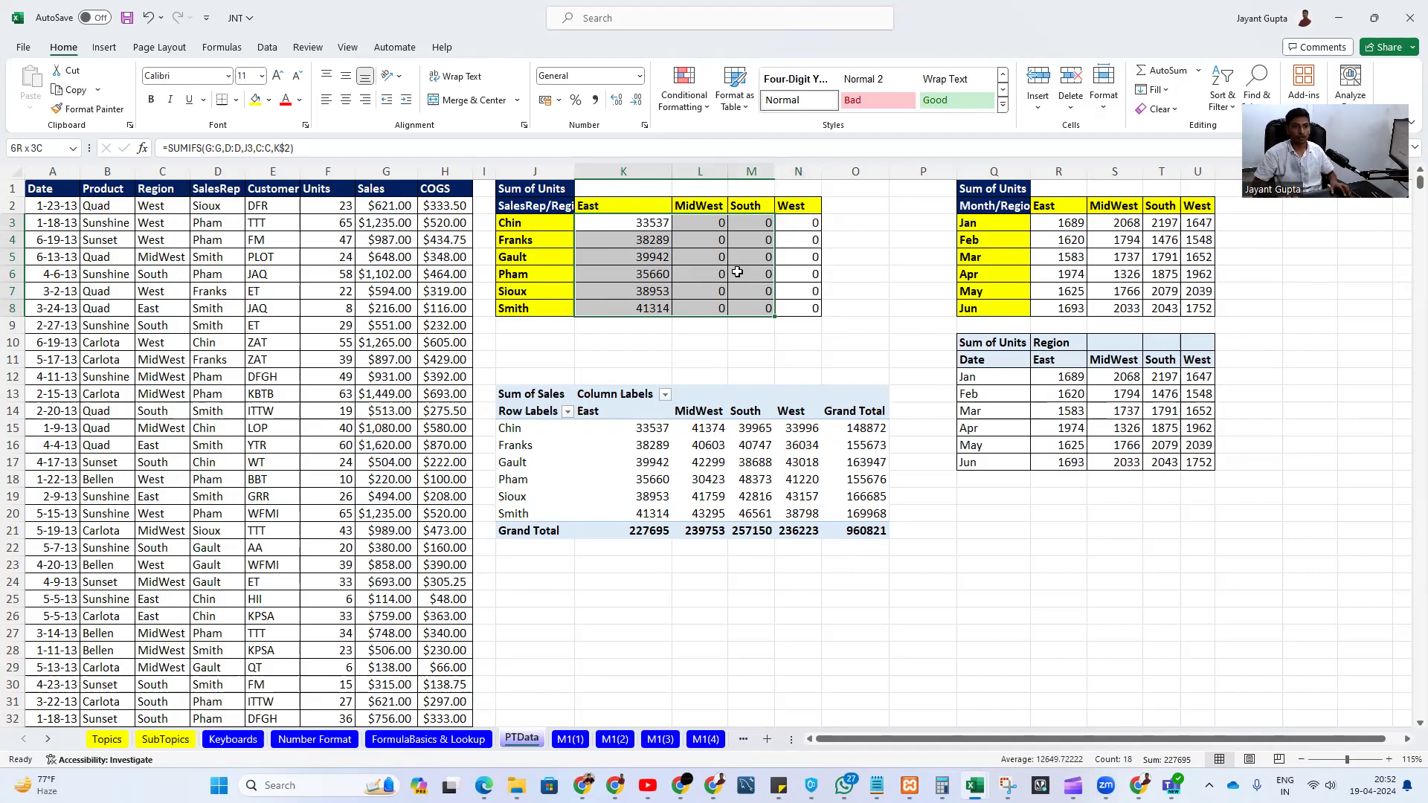
pyautogui.moveTo(669, 320); pyautogui.dragTo(804, 311)
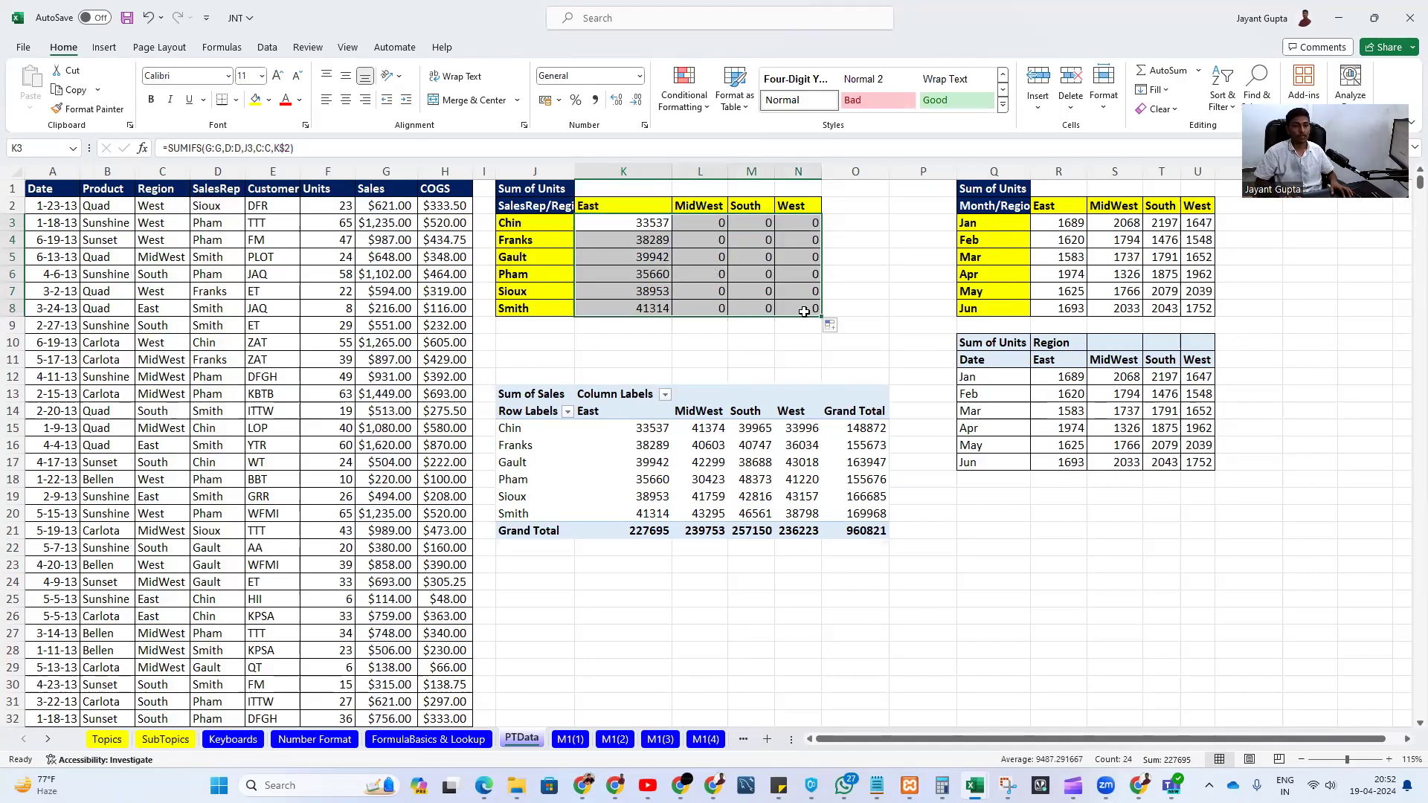
# - Compare the formulas in K3 and L3 to examine how the references shift when filled across
pyautogui.press('Right')
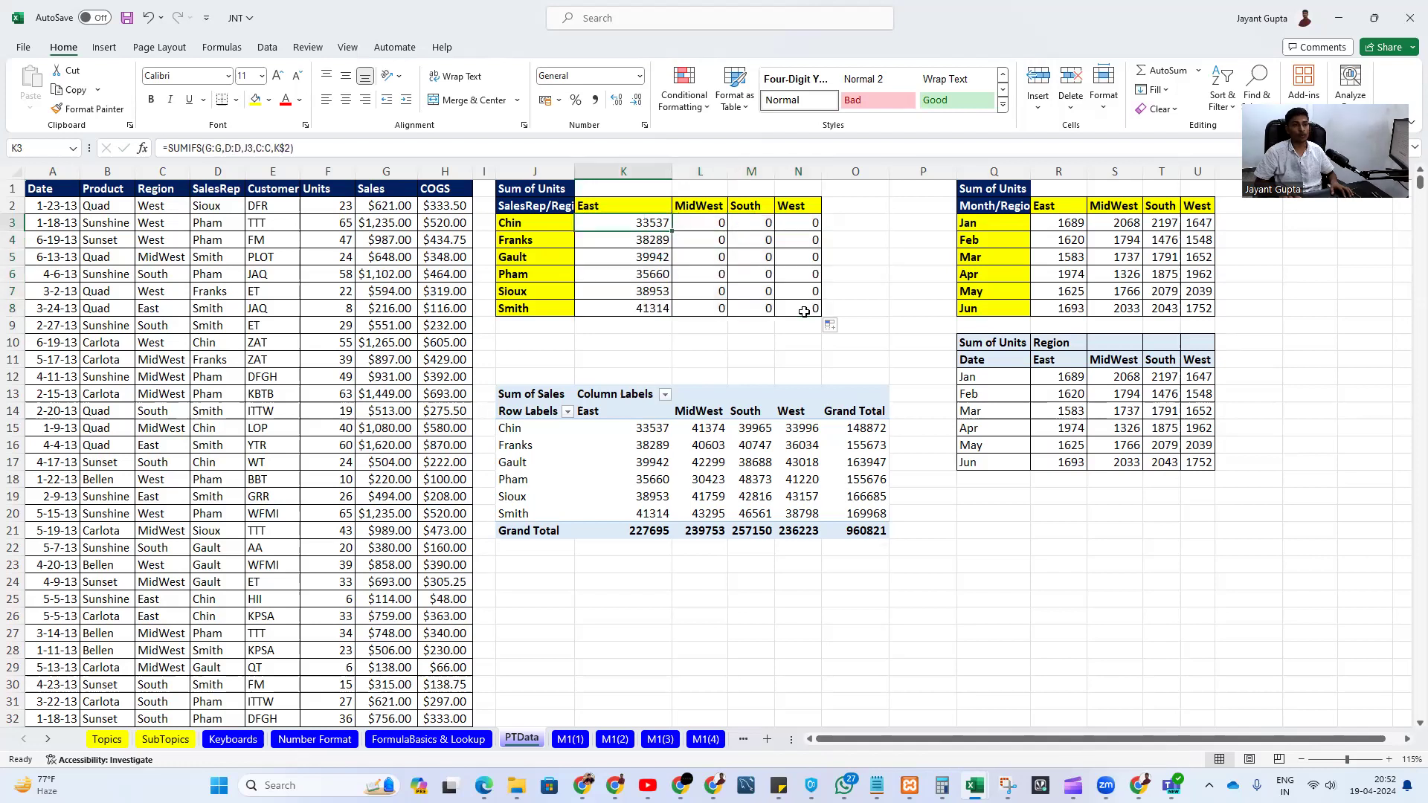
pyautogui.press('Left')
pyautogui.press('Right')
pyautogui.press('Left')
pyautogui.press('Right')
pyautogui.press('Left')
pyautogui.press('Right')
pyautogui.press('Left')
pyautogui.press('Right')
pyautogui.press('Left')
pyautogui.press('Right')
pyautogui.press('Left')
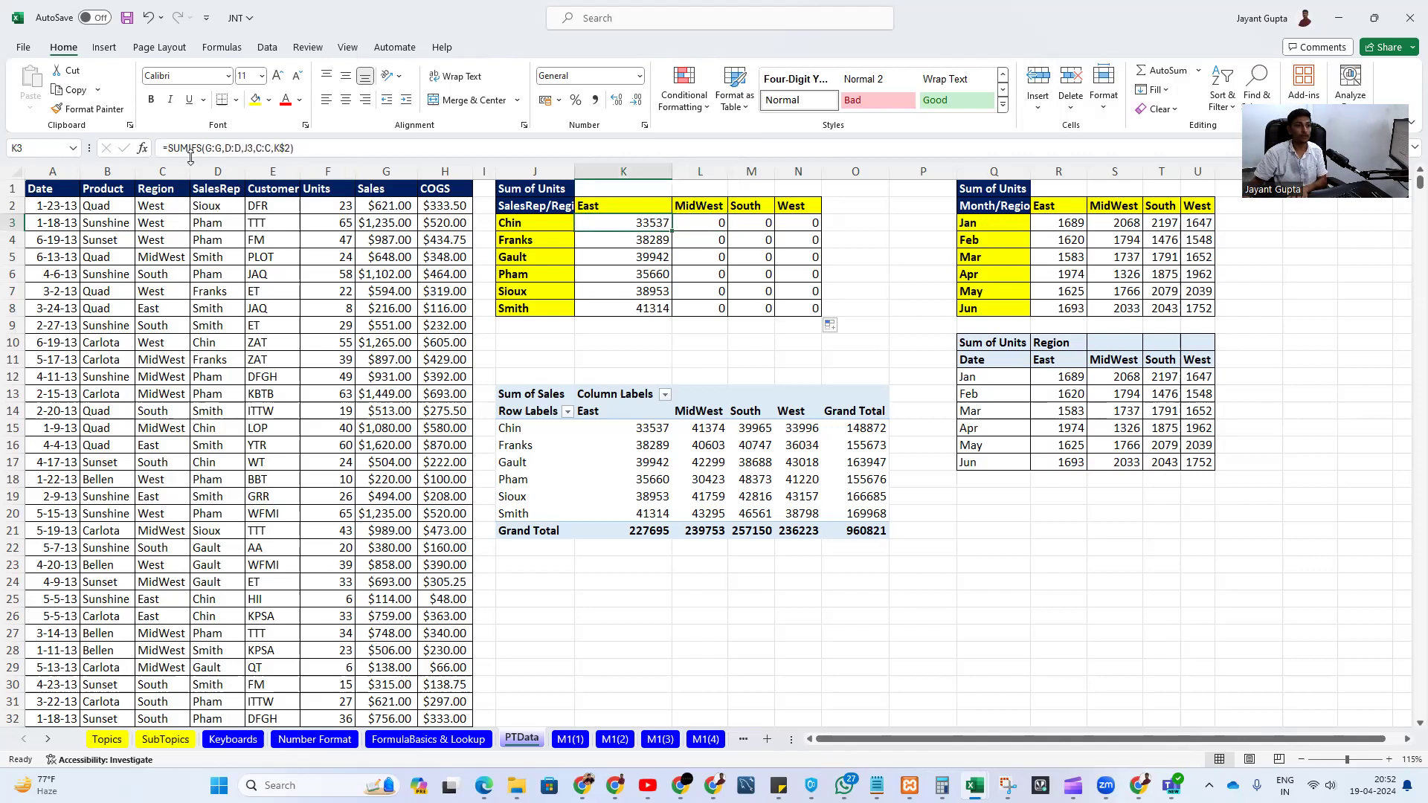
# - Lock the sum and criteria ranges in the K3 formula as $G:$G, $D:$D and $C:$C, and enter it
pyautogui.click(213, 148)
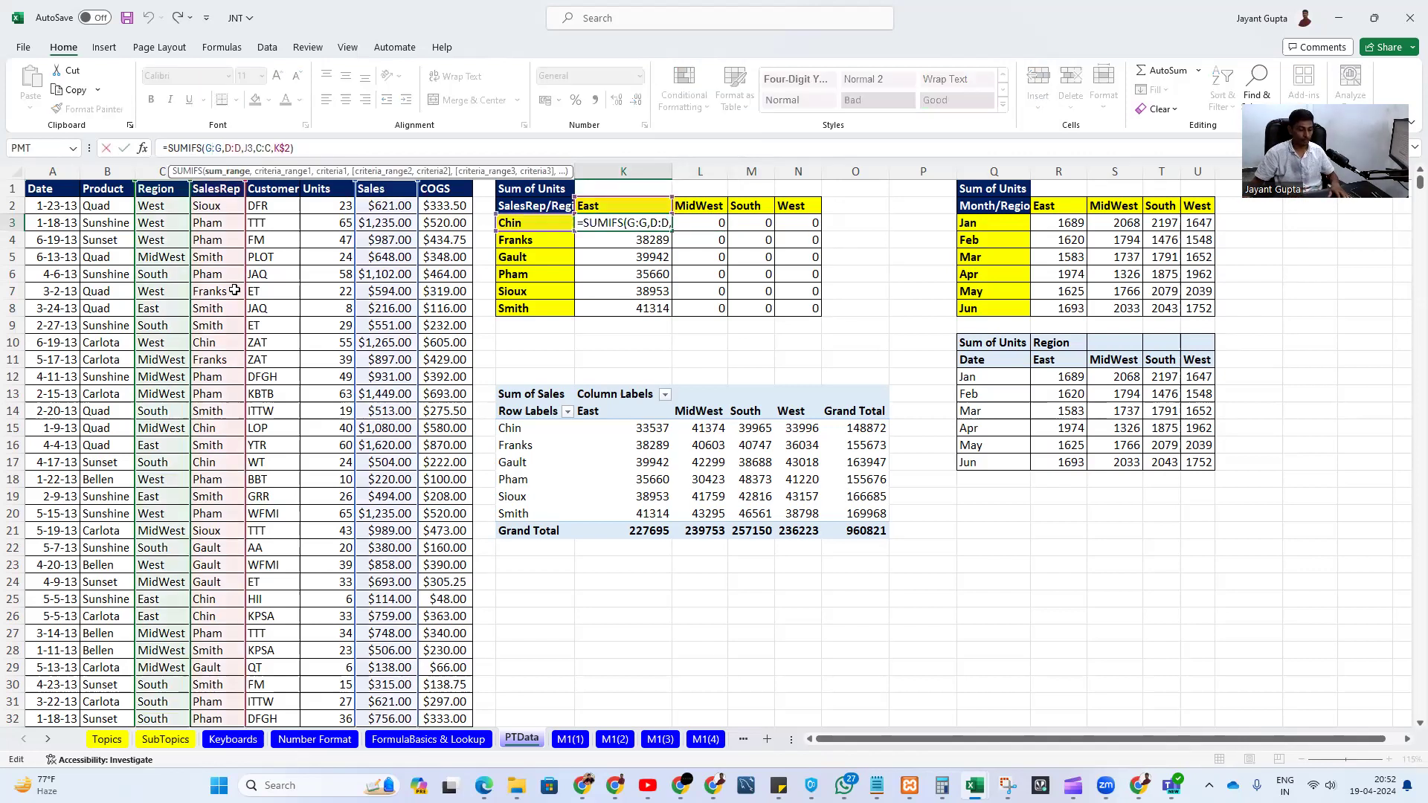
pyautogui.press('F4')
pyautogui.press('Right')
pyautogui.press('F4')
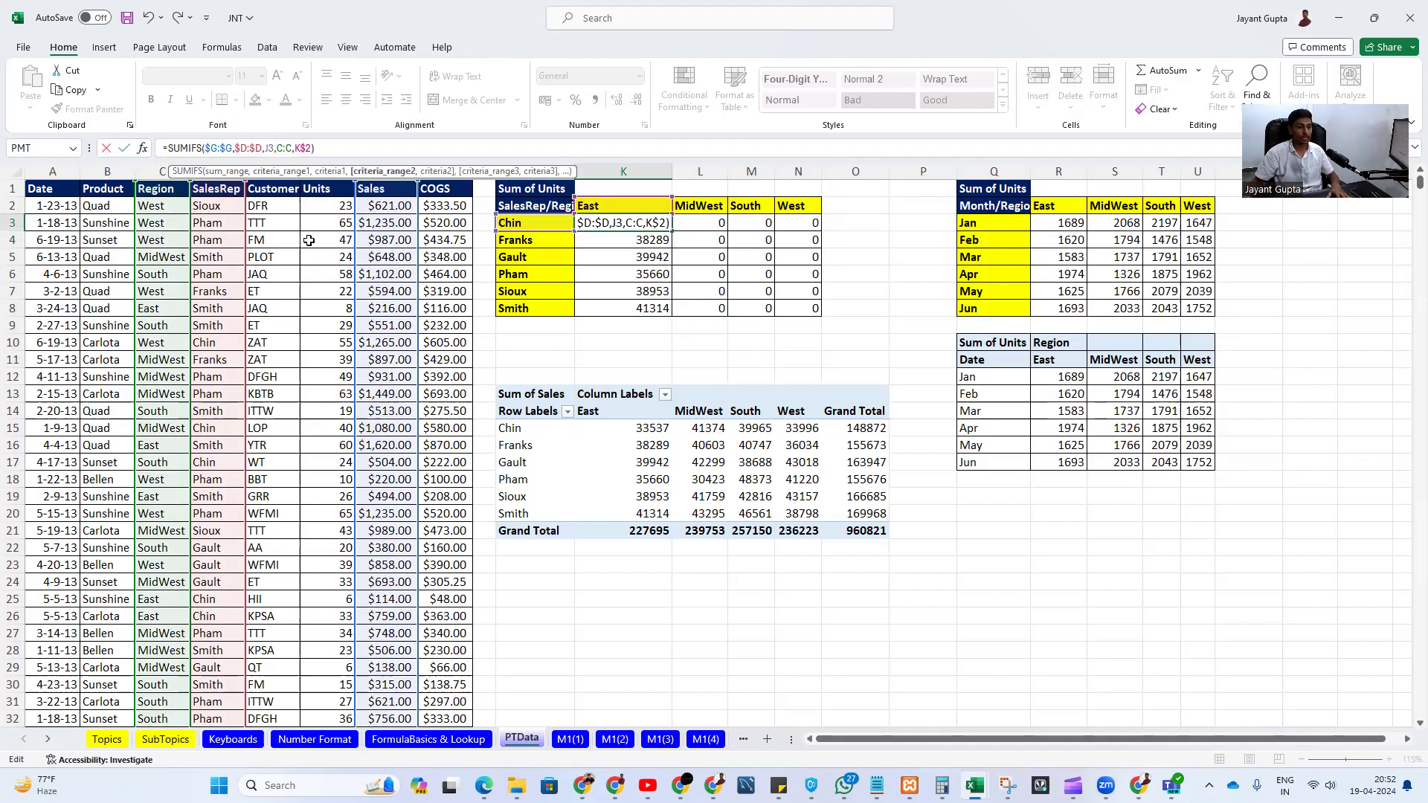
pyautogui.press('F4')
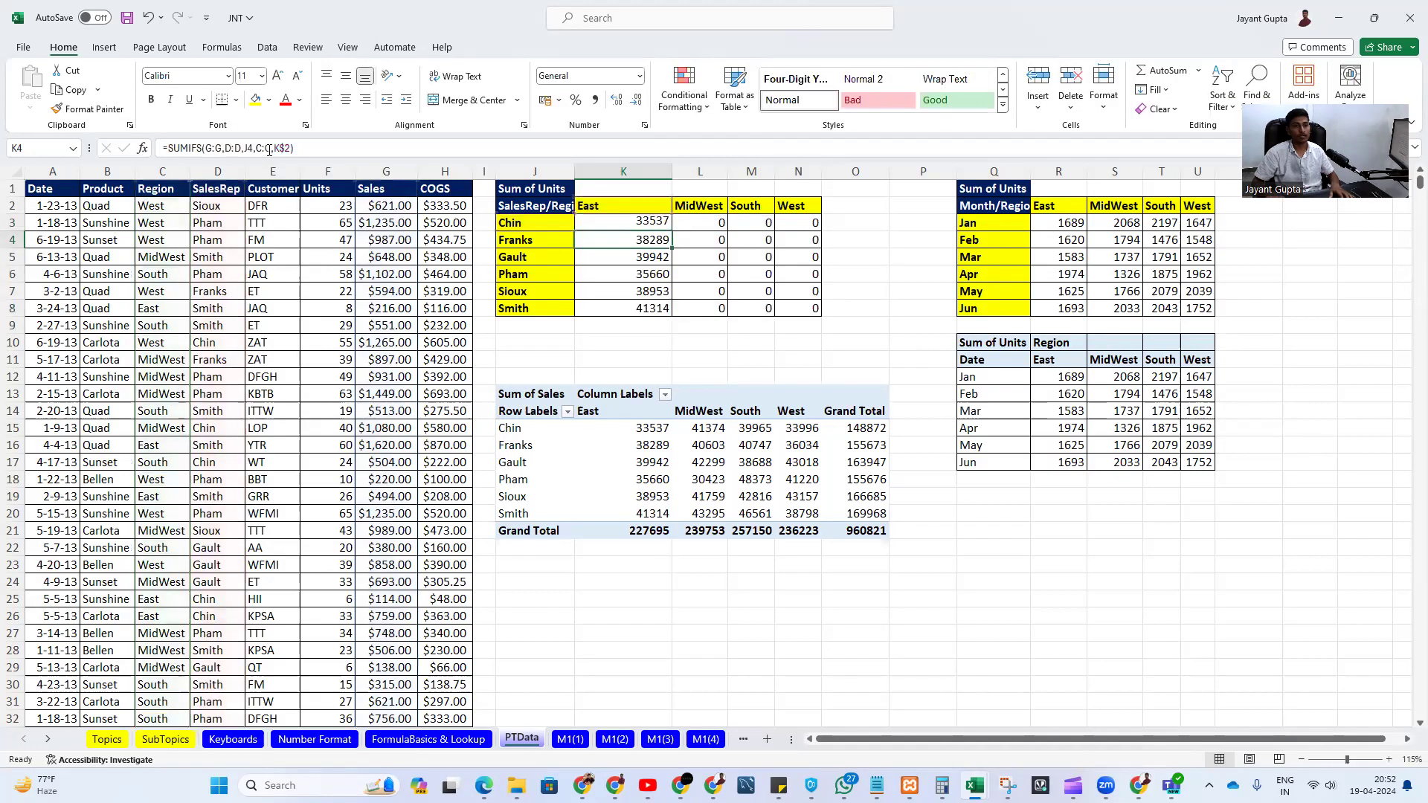
pyautogui.hotkey('ctrl', 'Return')
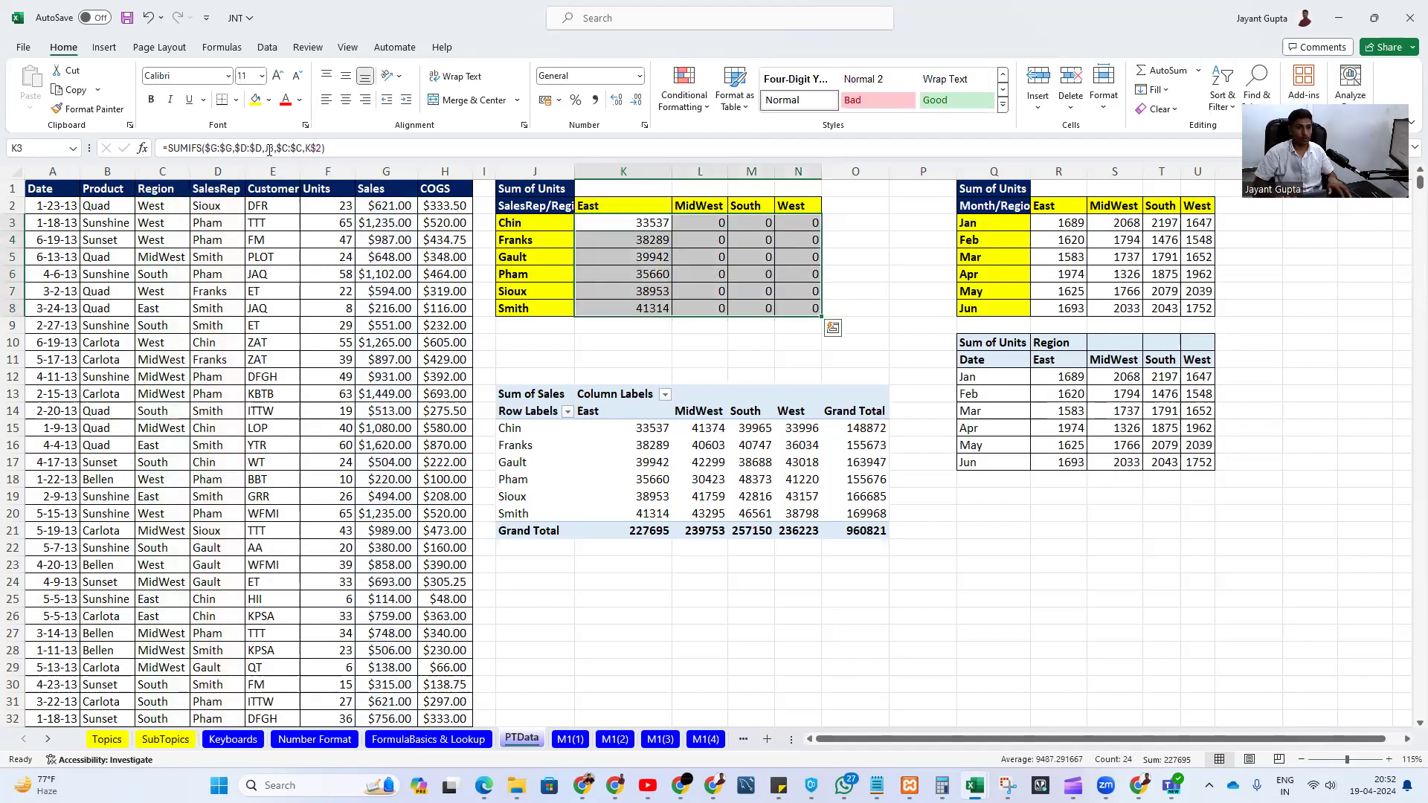
pyautogui.press('Left')
pyautogui.press('Right')
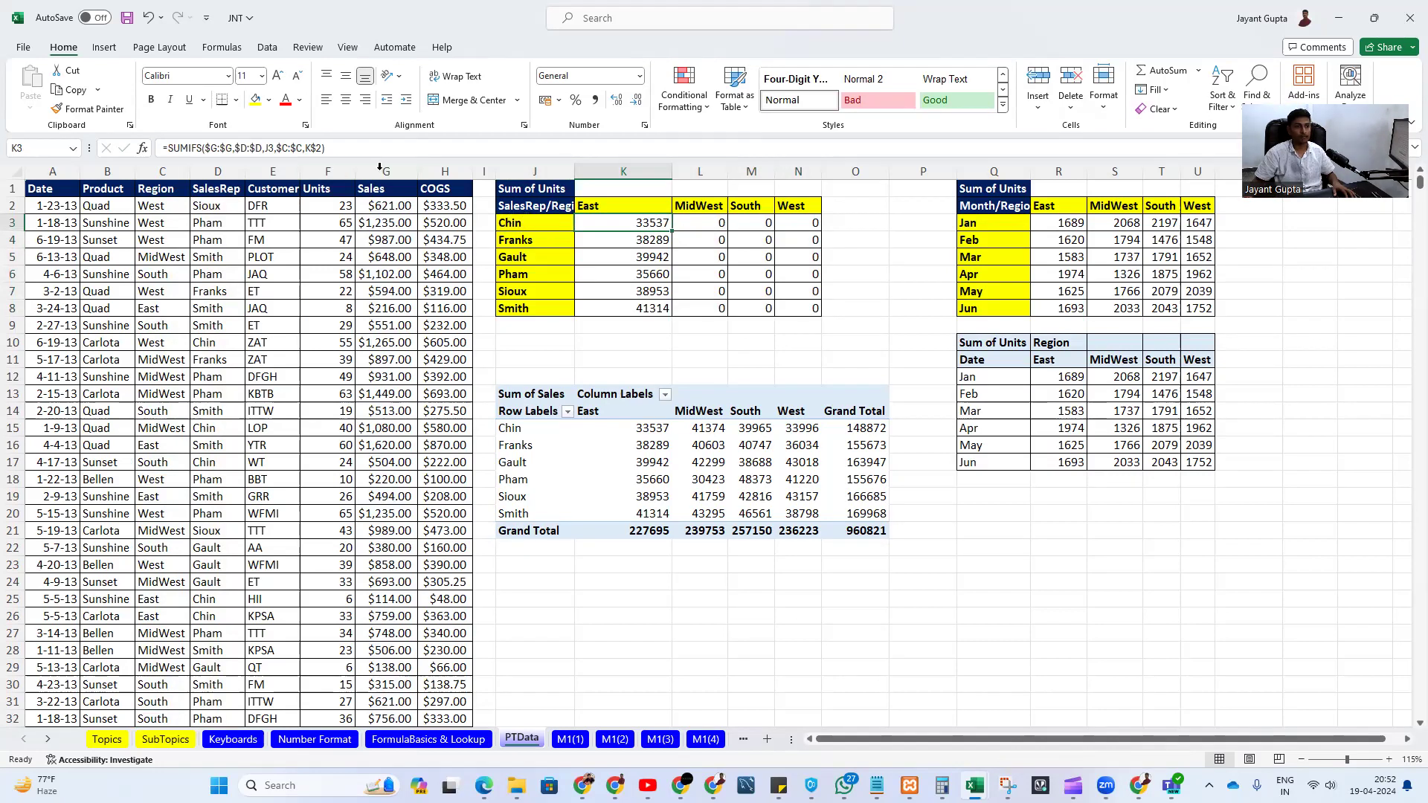
# - Lock the column of the sales rep reference in the K3 formula as $J3 and enter it
pyautogui.click(262, 145)
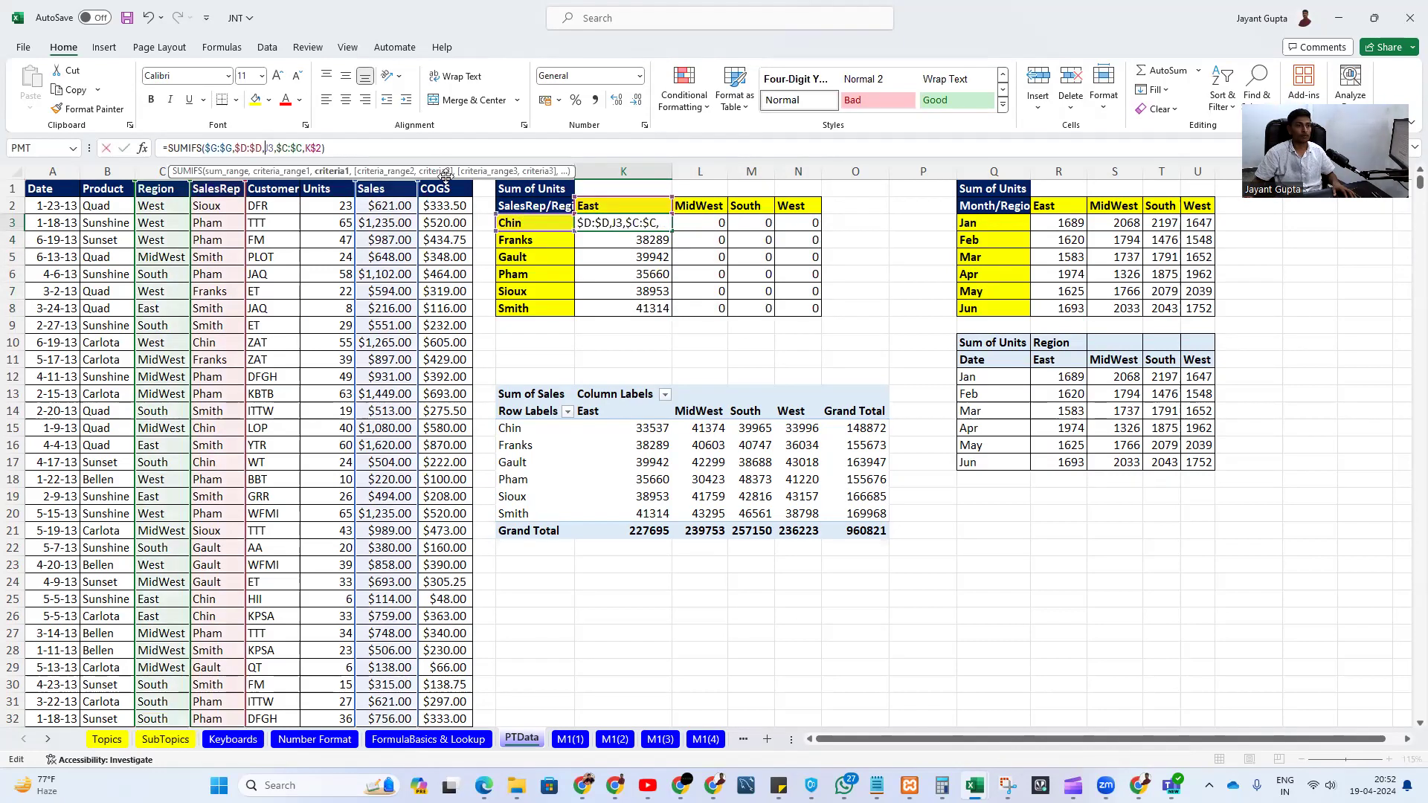
pyautogui.write('$')
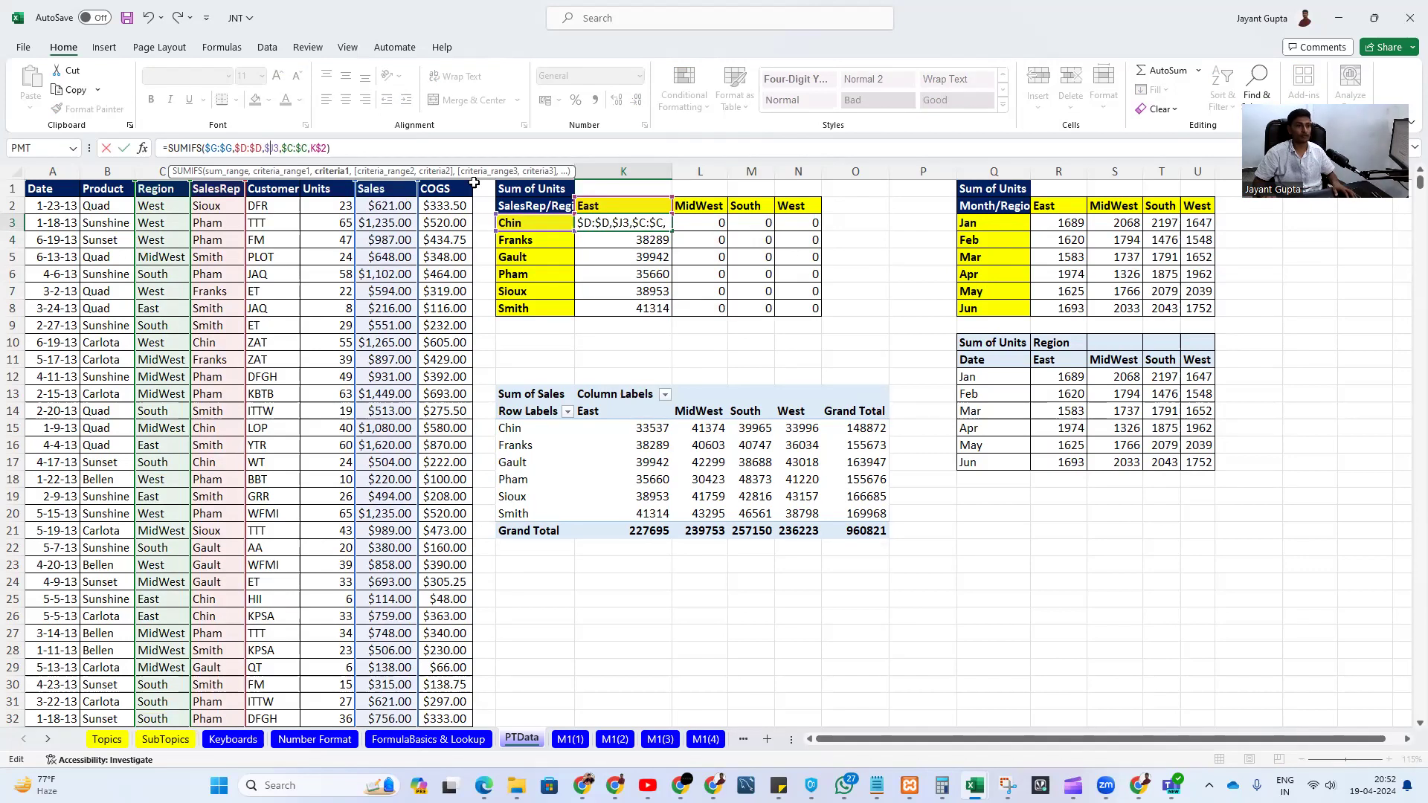
pyautogui.press('F4')
pyautogui.press('F4')
pyautogui.press('F4')
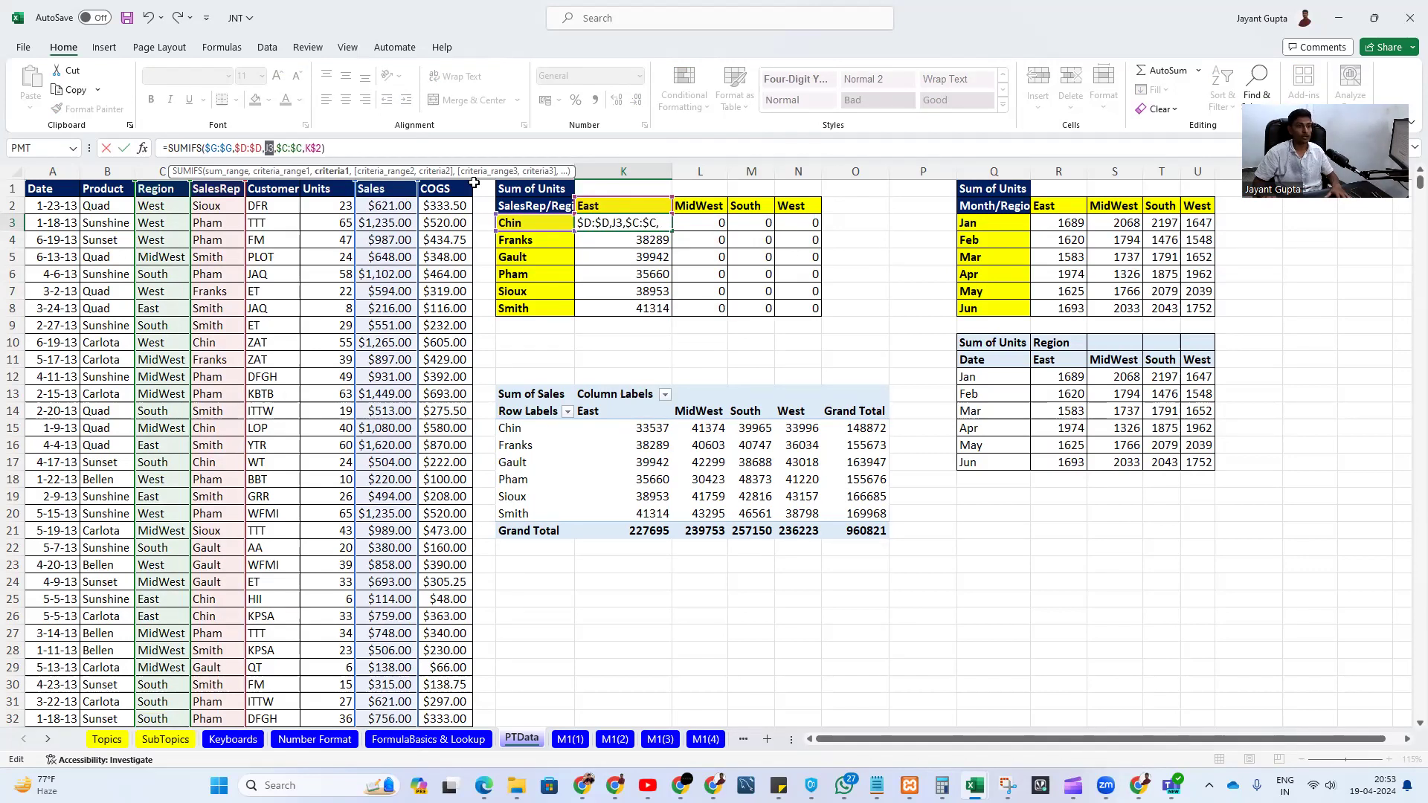
pyautogui.press('F4')
pyautogui.hotkey('ctrl', 'Return')
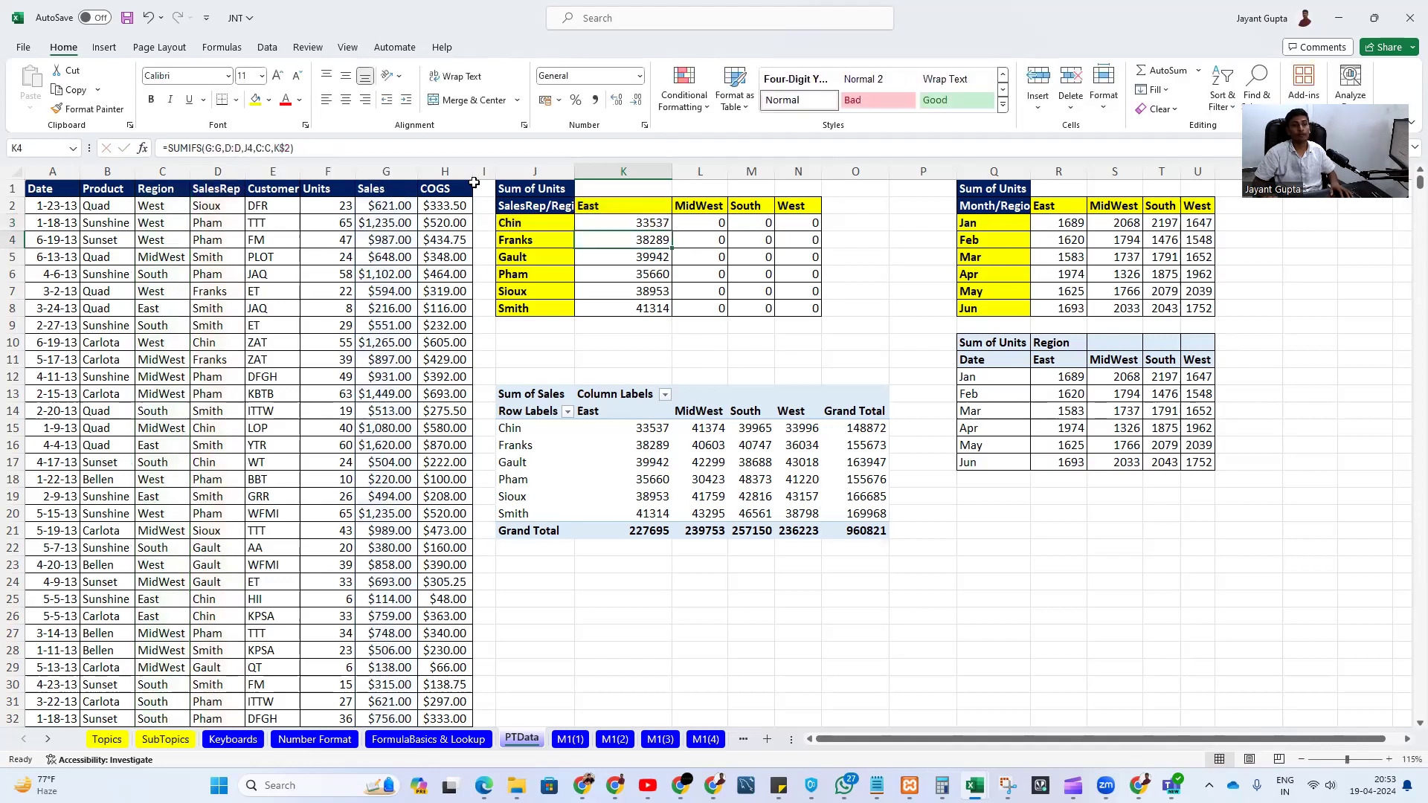
# - Fill the K3 formula down and across the whole sales rep and region table, K3:N8
pyautogui.hotkey('ctrl', 'shift', 'Down')
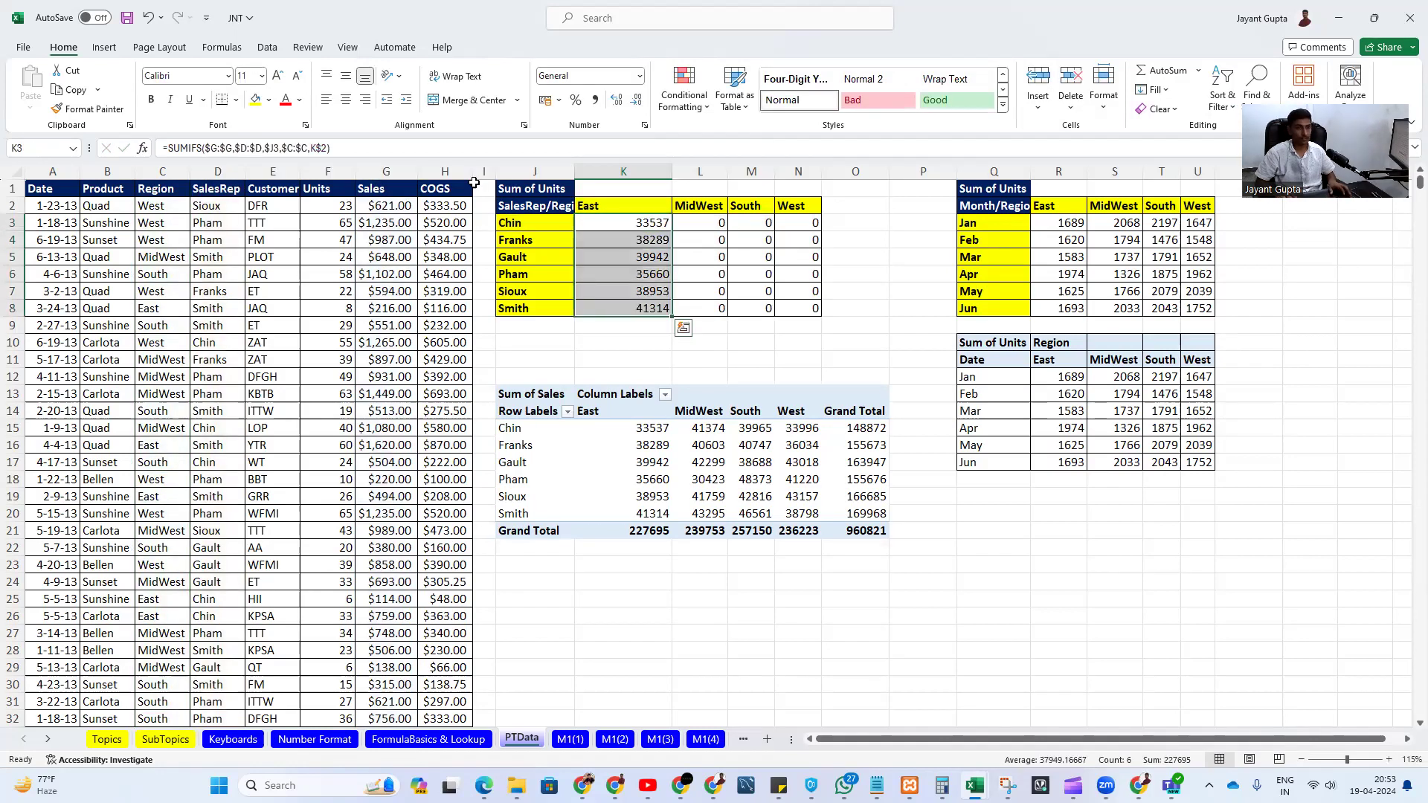
pyautogui.hotkey('ctrl', 'shift', 'Right')
pyautogui.hotkey('ctrl', 'r')
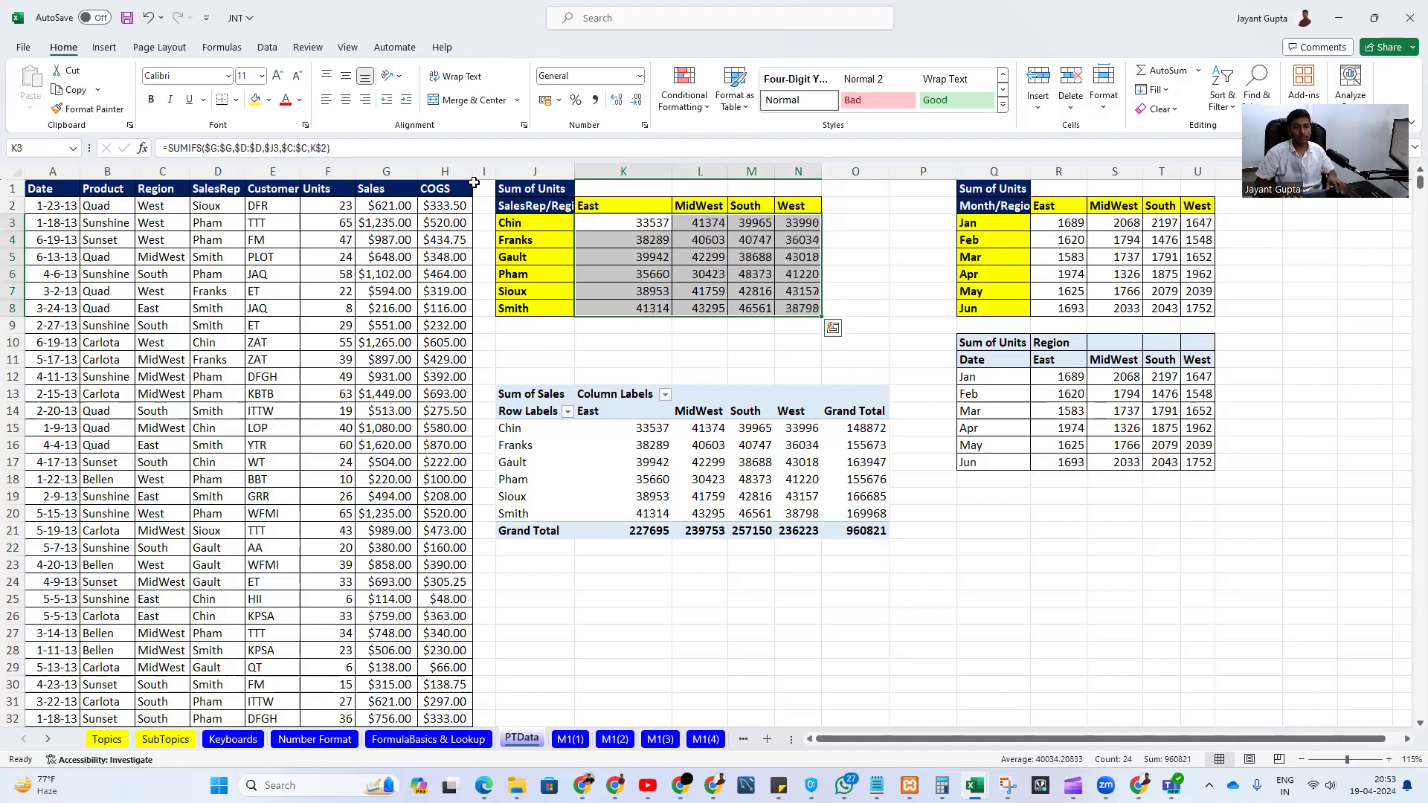
# - Review the filled K3:N8 results and the mixed references in the complete K3 formula
pyautogui.press('Up')
pyautogui.press('Down')
pyautogui.hotkey('ctrl', 'shift', 'Down')
pyautogui.hotkey('ctrl', 'shift', 'Right')
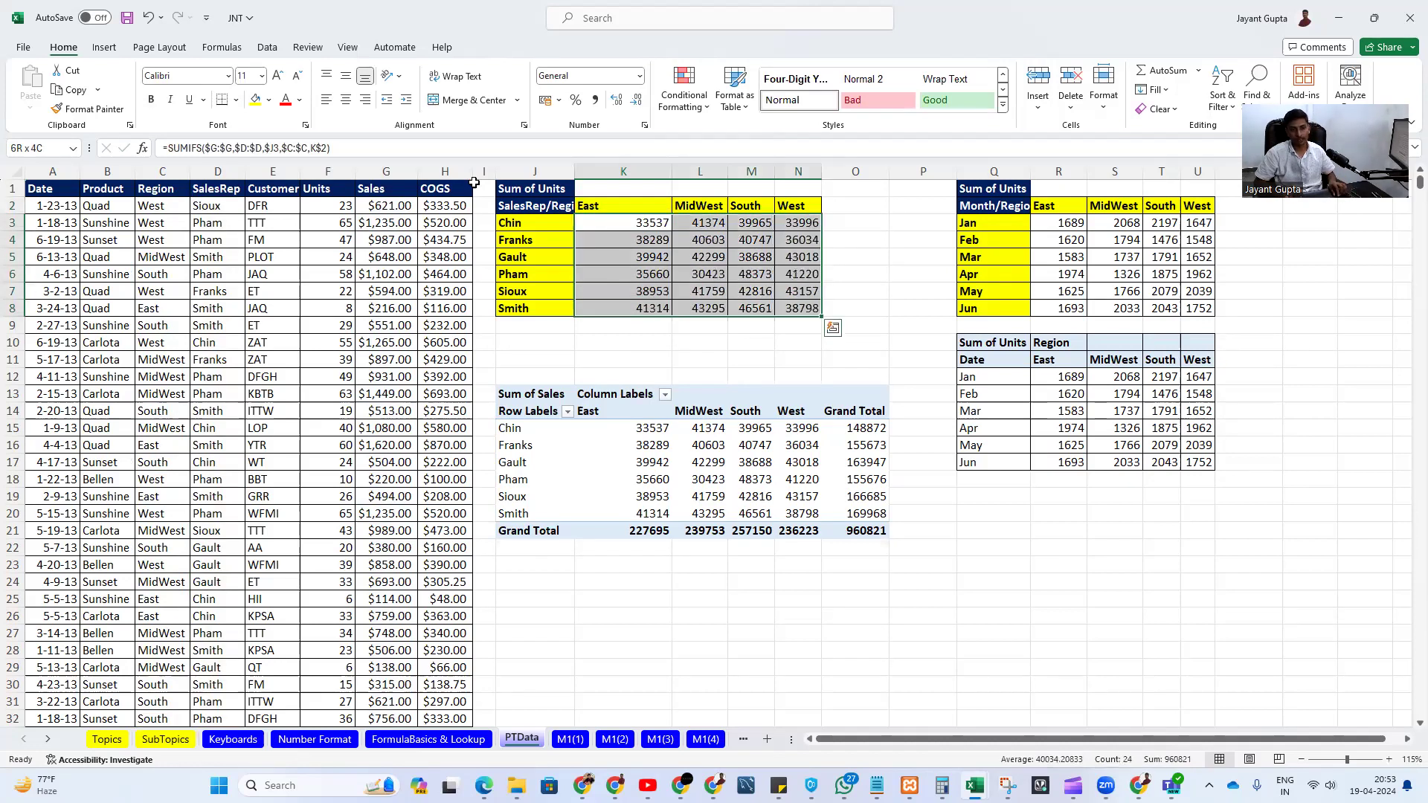
pyautogui.press('Right')
pyautogui.press('Left')
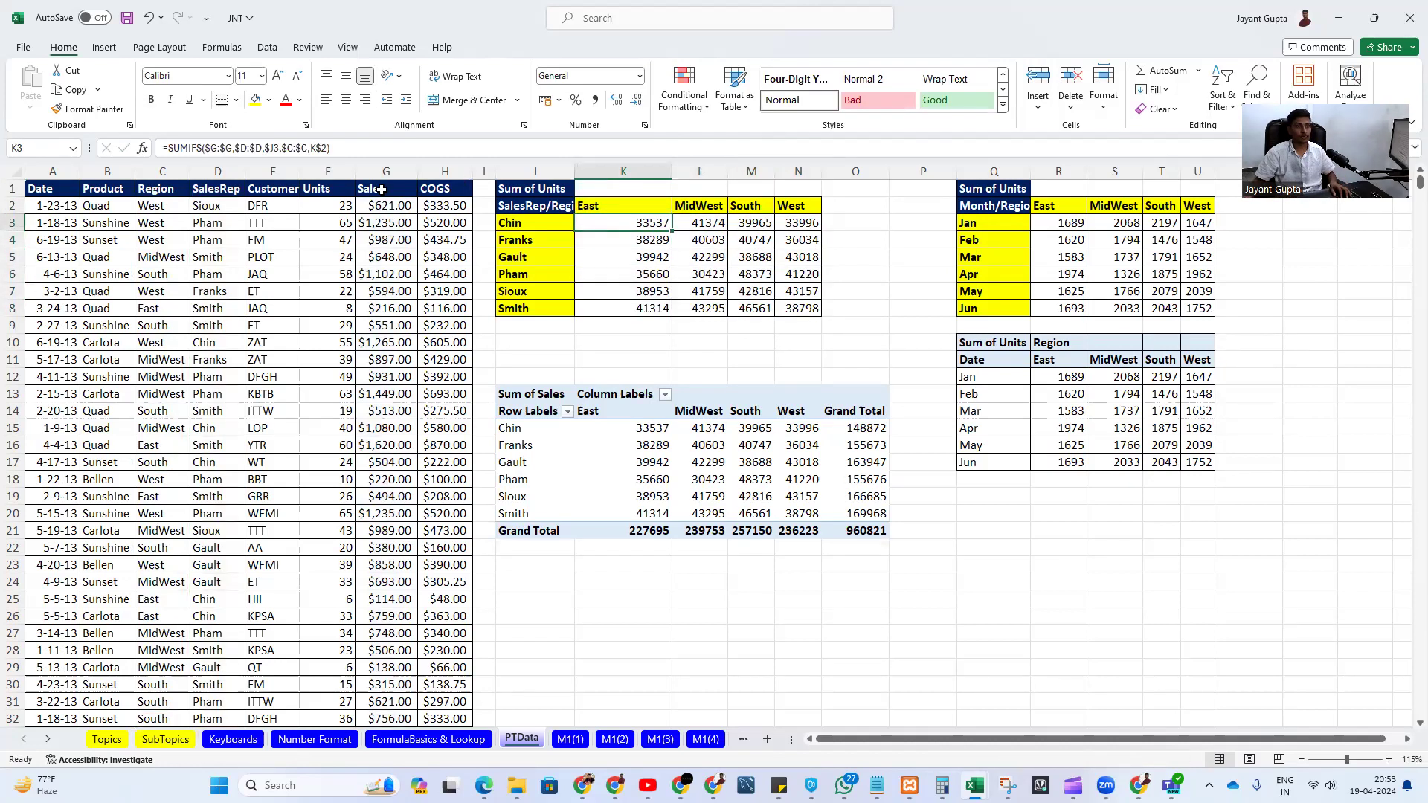
pyautogui.click(346, 145)
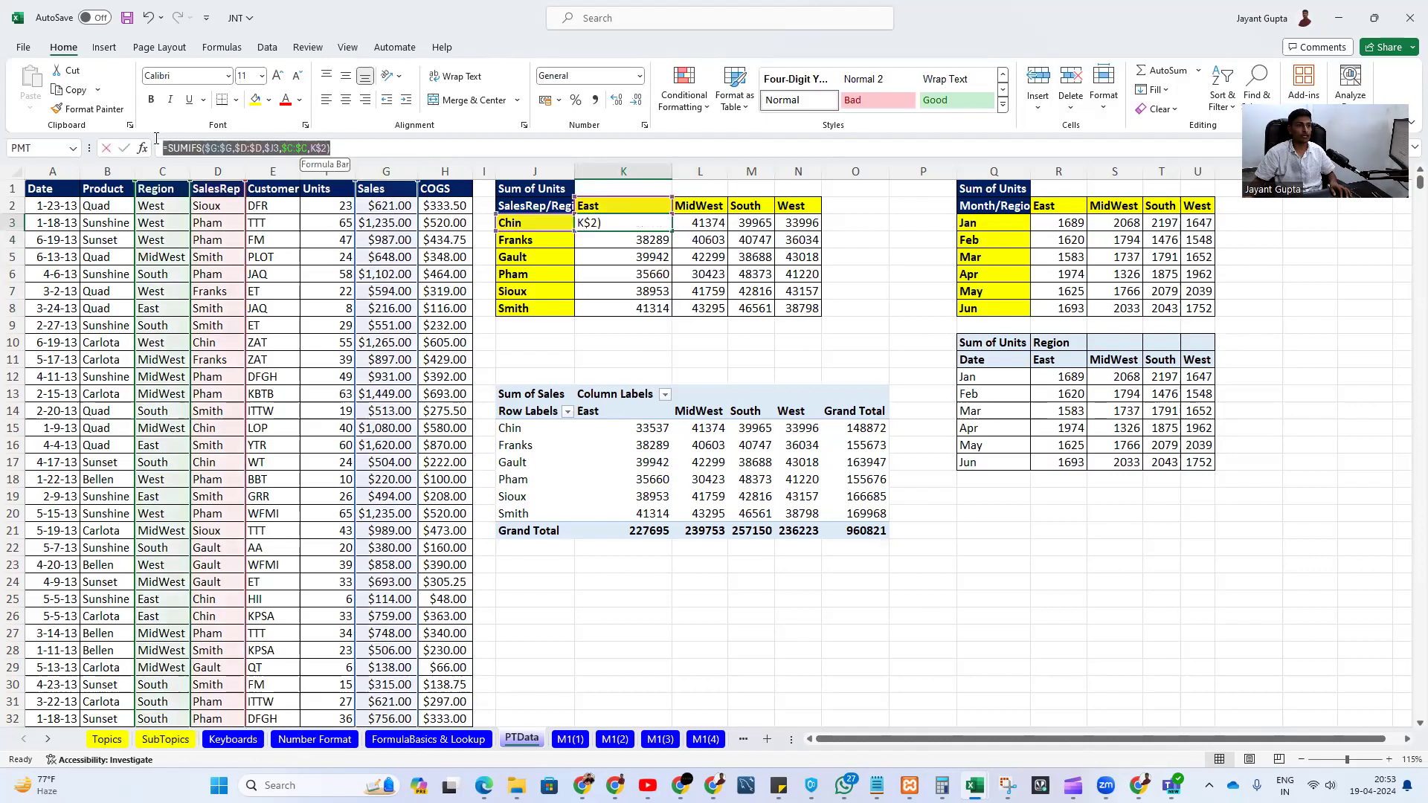
pyautogui.press('Return')
pyautogui.press('Up')
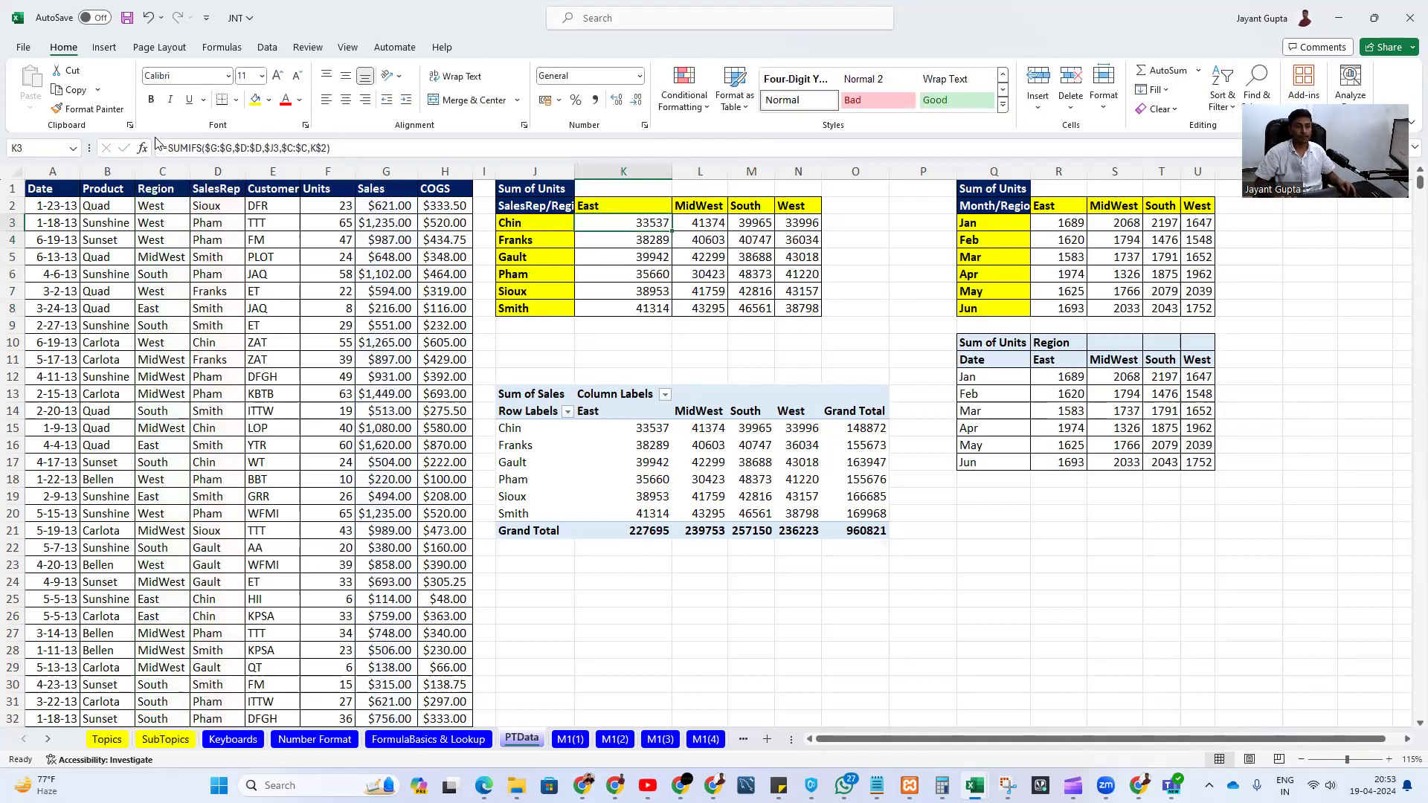
# - Examine the SUMIFS results across all four regions, from the full table to its first sales rep row
pyautogui.hotkey('ctrl', 'shift', 'Down')
pyautogui.hotkey('ctrl', 'shift', 'Right')
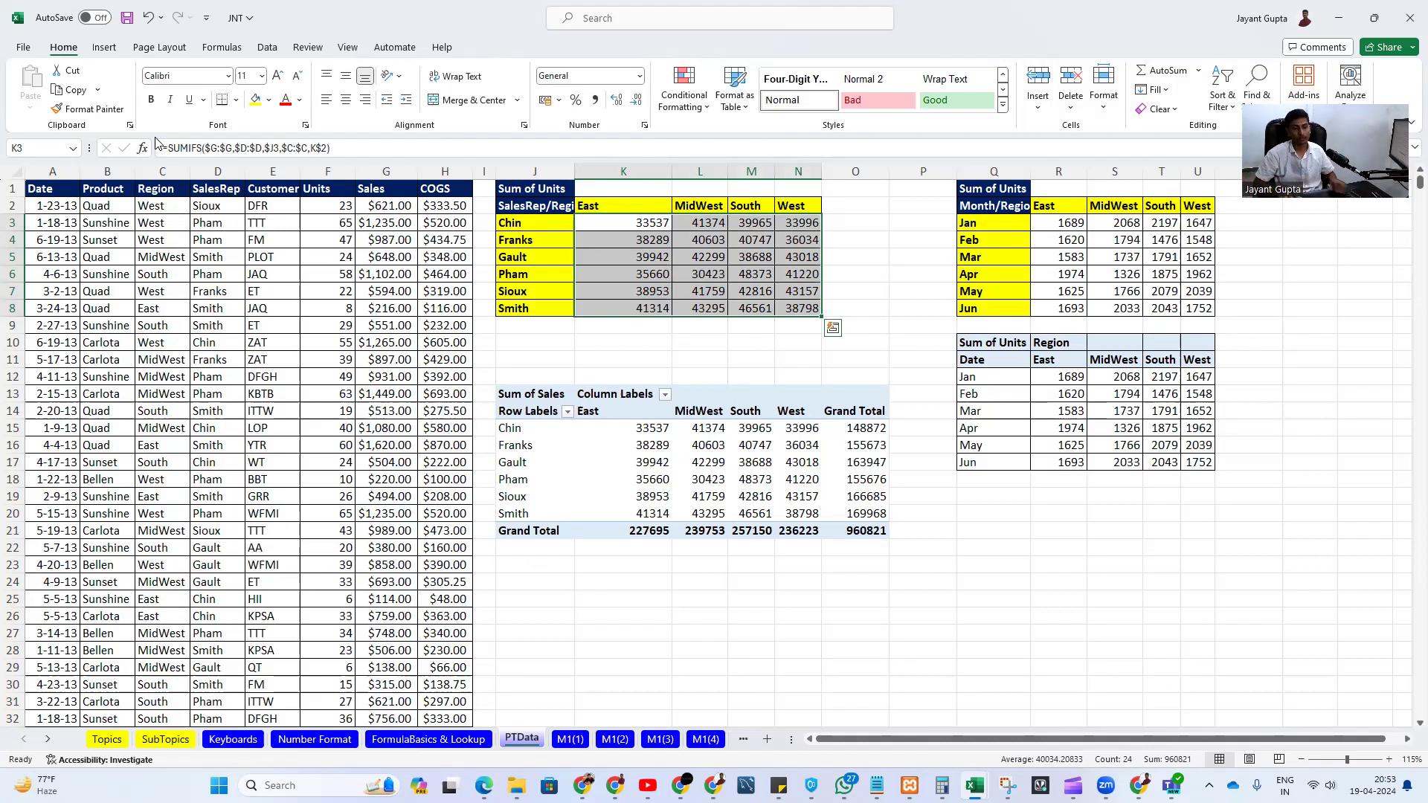
pyautogui.press('Right')
pyautogui.press('Left')
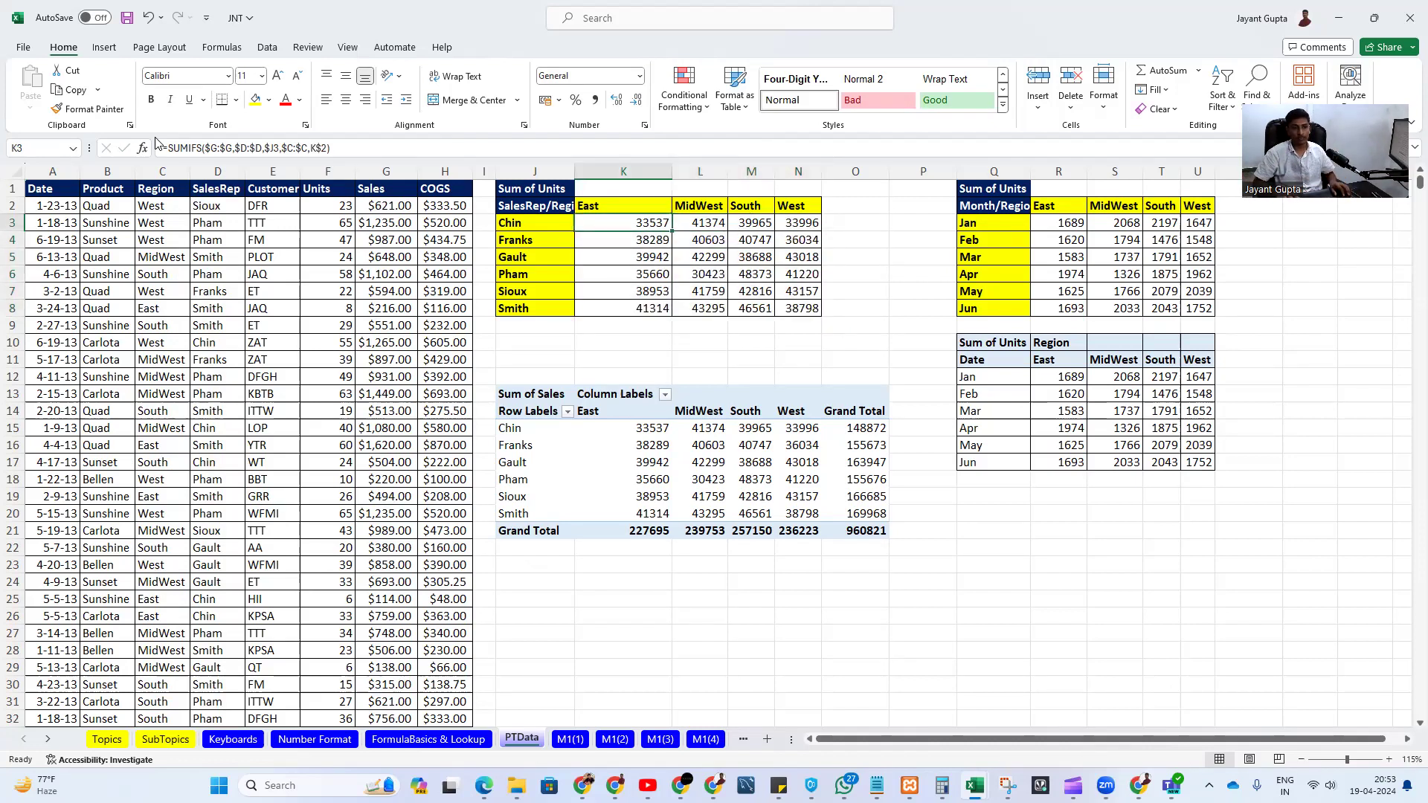
pyautogui.hotkey('ctrl', 'shift', 'Right')
pyautogui.hotkey('shift', 'Right')
pyautogui.hotkey('shift', 'Right')
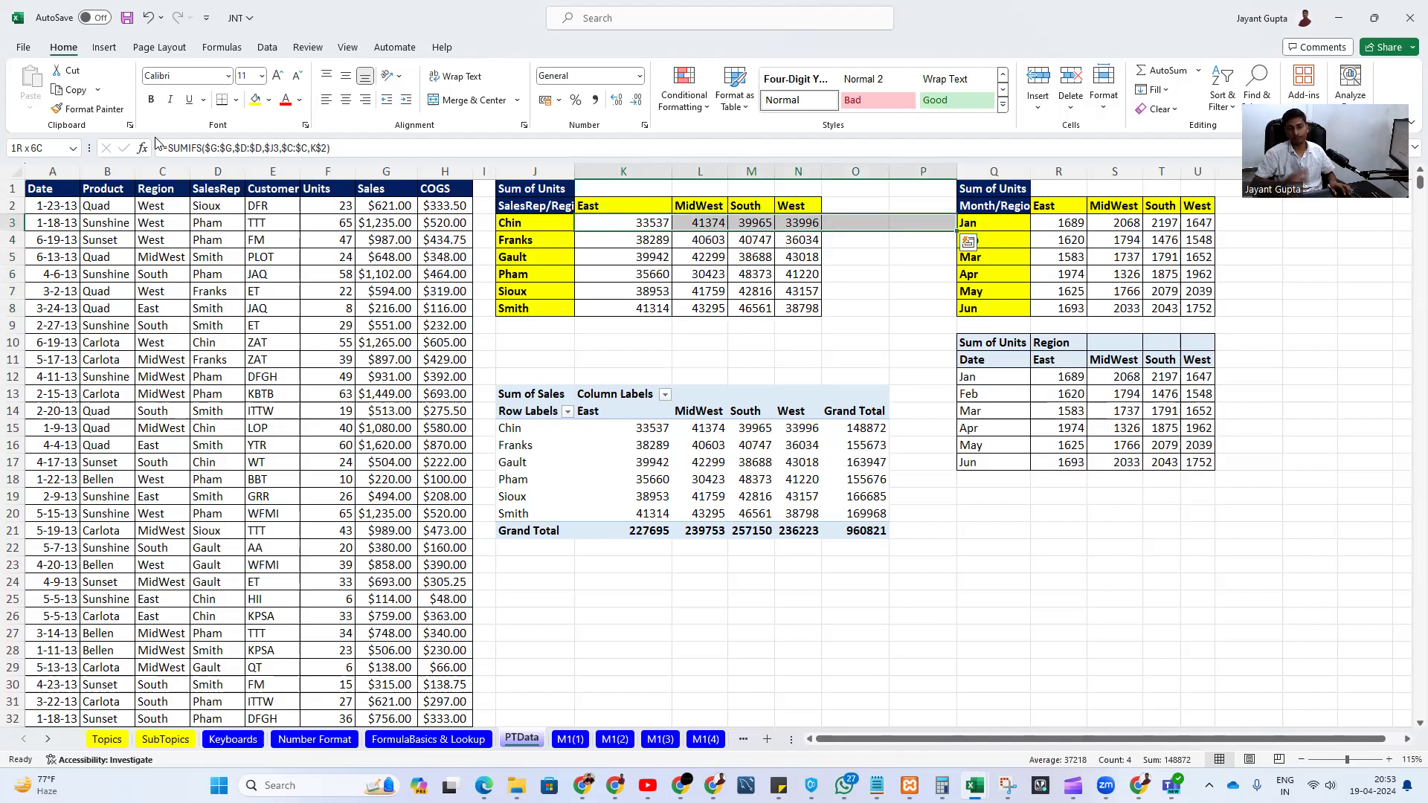
pyautogui.press('Right')
pyautogui.press('Left')
pyautogui.hotkey('ctrl', 'shift', 'Right')
pyautogui.press('Right')
pyautogui.press('Left')
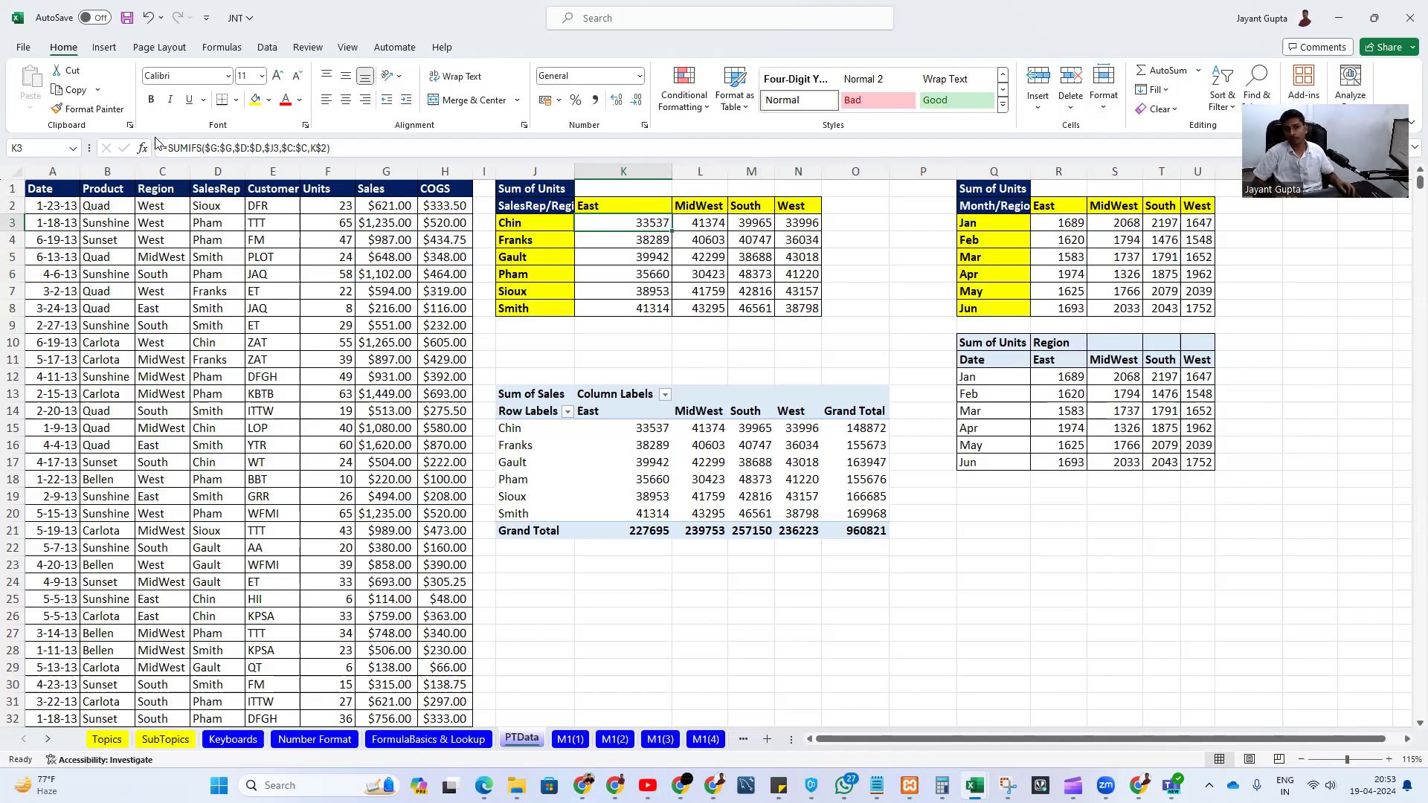
# - Clear the region headers in K2:N2 of the SUMIFS table
pyautogui.press('Up')
pyautogui.hotkey('ctrl', 'shift', 'Right')
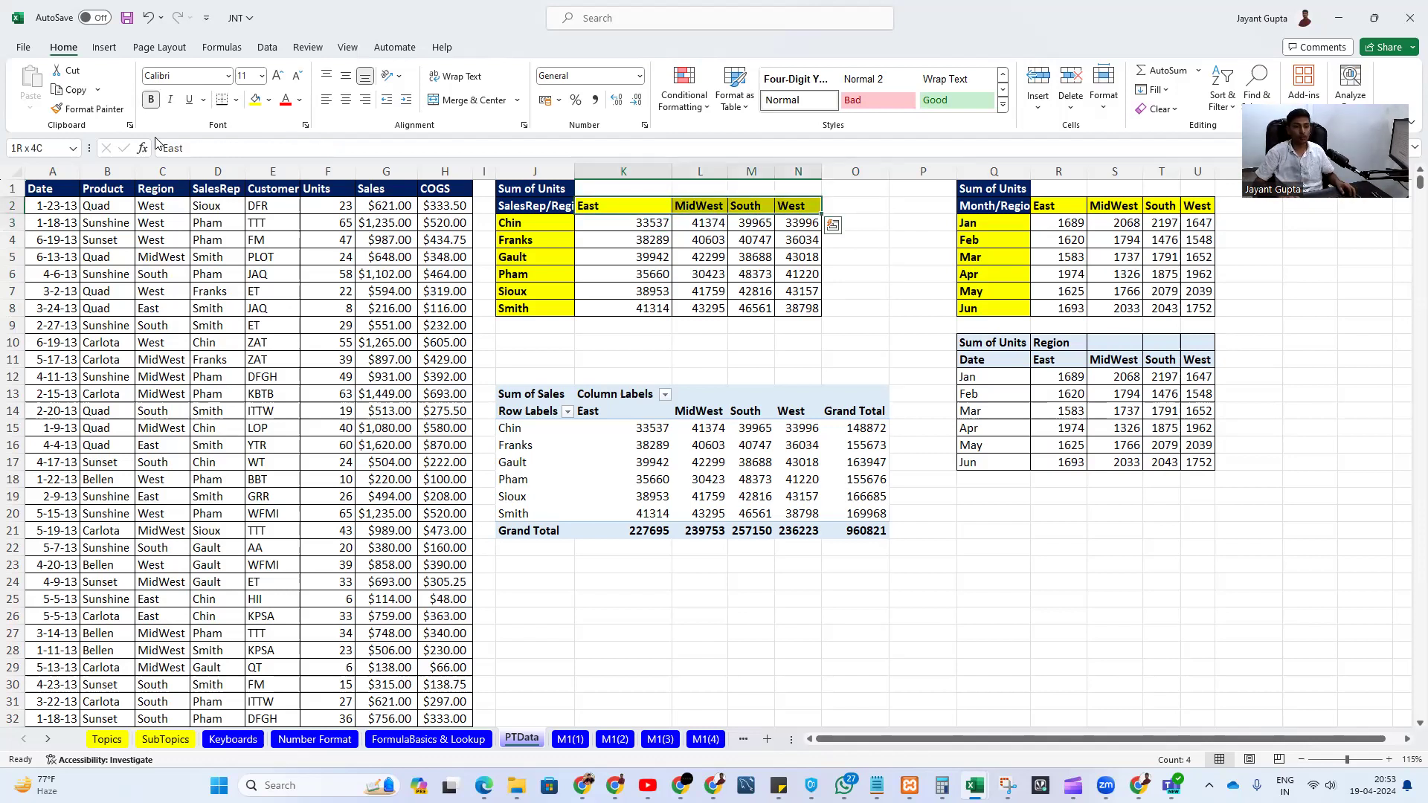
pyautogui.press('Delete')
pyautogui.press('Up')
pyautogui.press('Down')
pyautogui.press('Up')
pyautogui.press('Down')
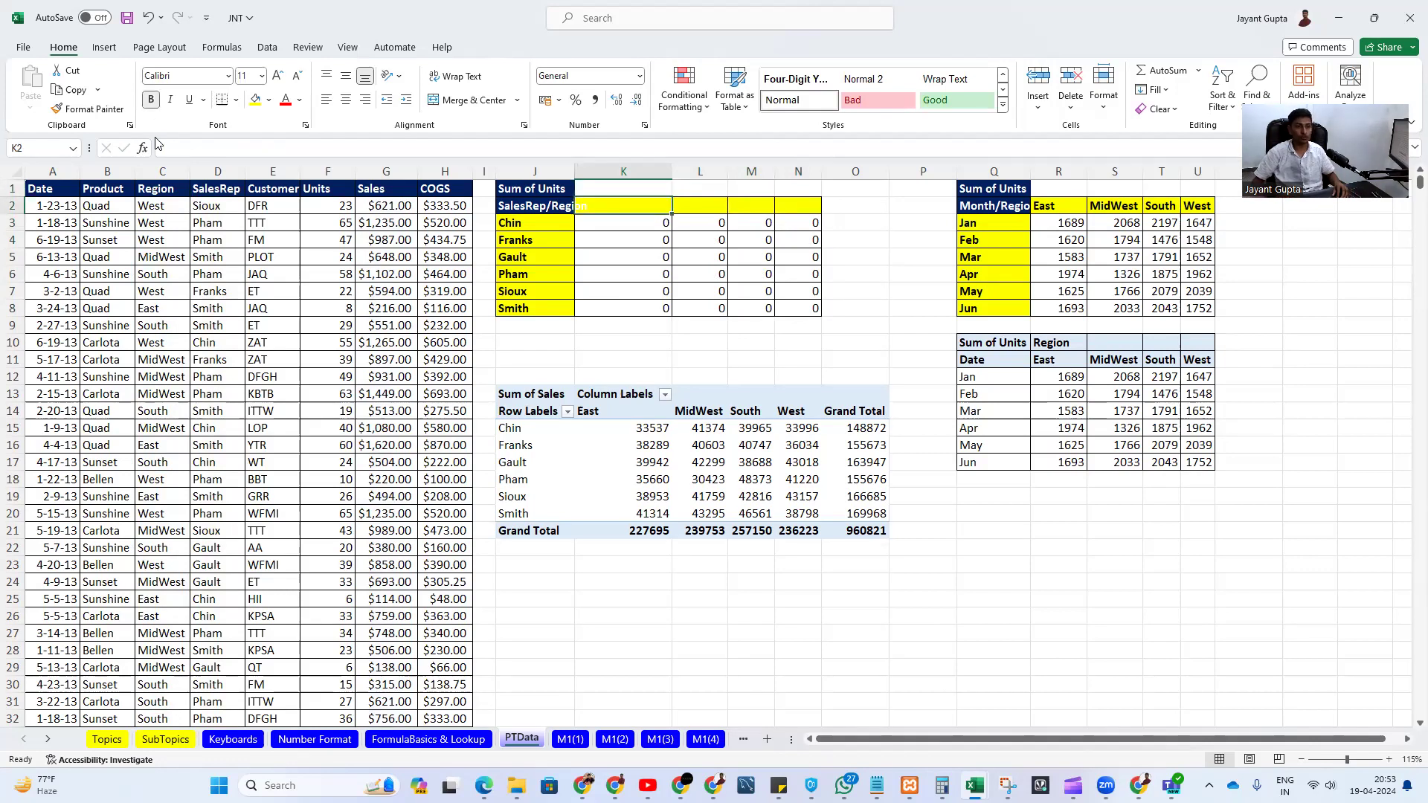
# - Enter a UNIQUE formula in K2 that lists the distinct regions from C2:C1227
pyautogui.write('=')
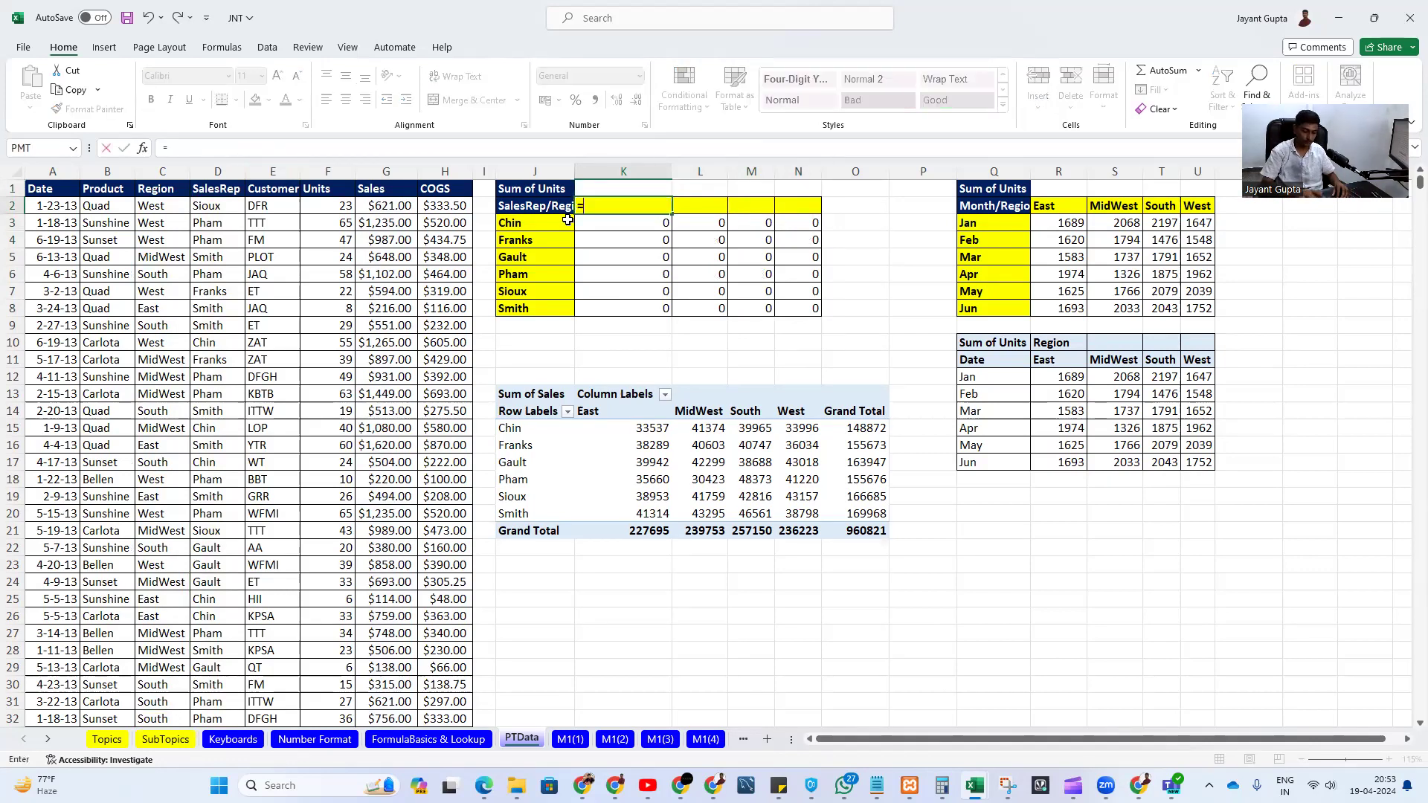
pyautogui.write('uniq')
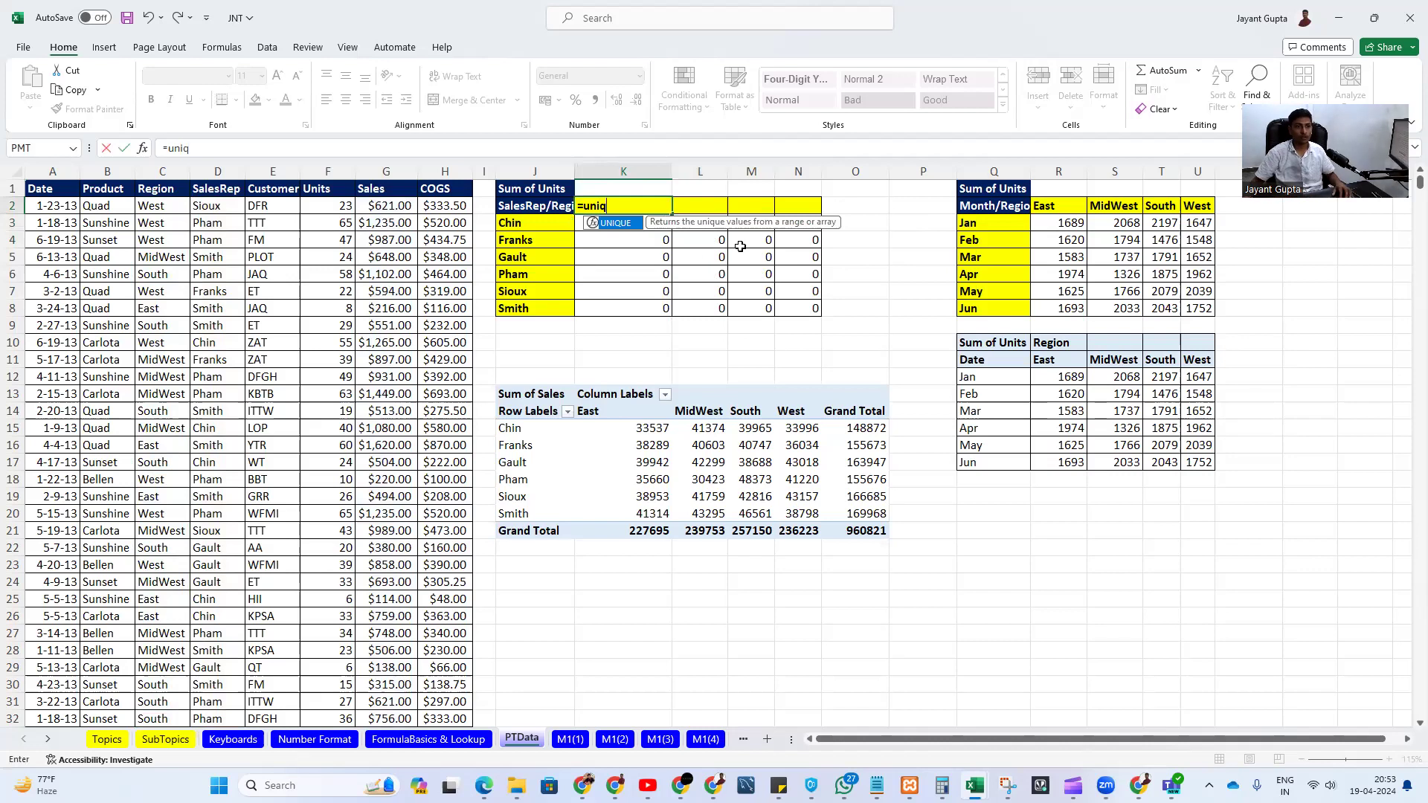
pyautogui.press('Tab')
pyautogui.click(161, 208)
pyautogui.hotkey('ctrl', 'shift', 'Down')
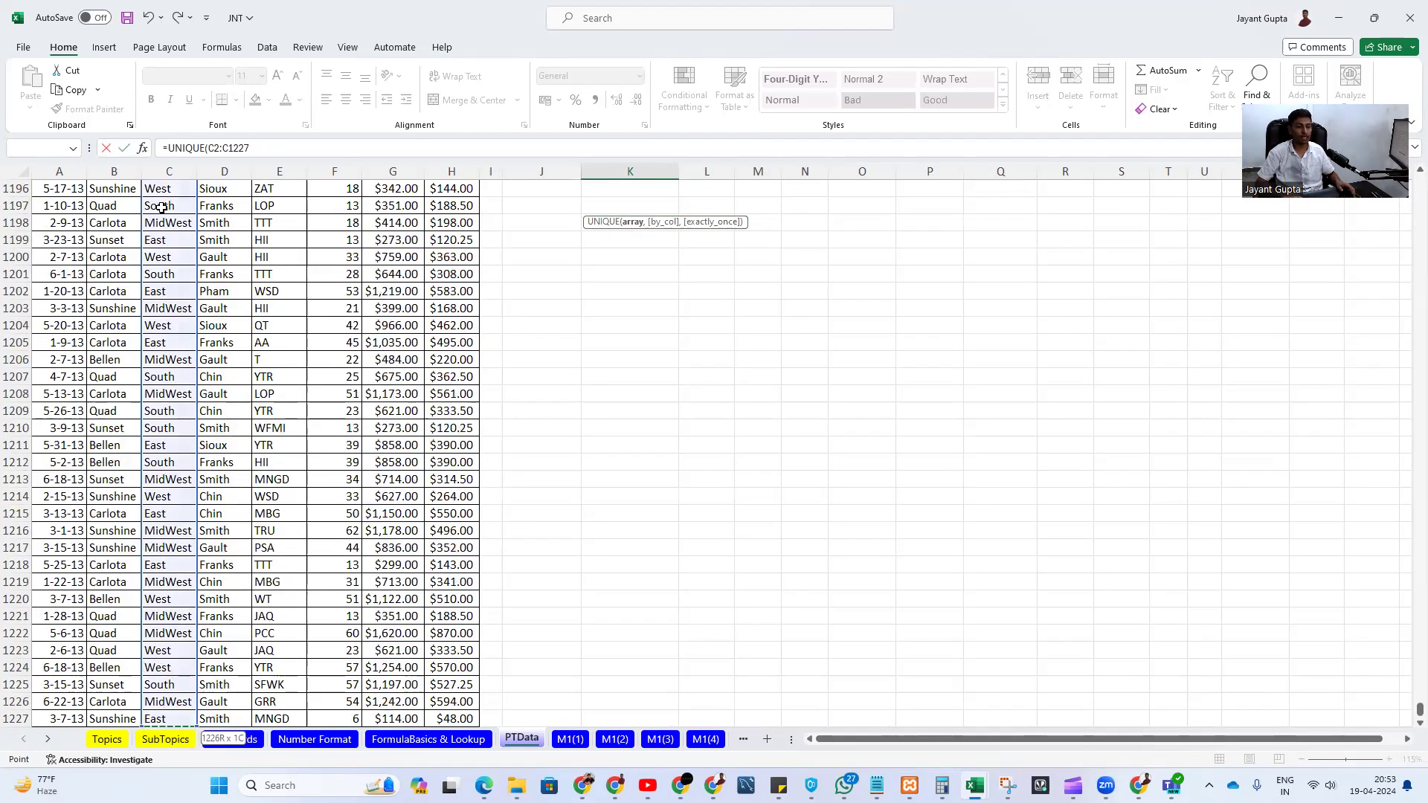
pyautogui.press('Return')
pyautogui.scroll(1, 161, 207)
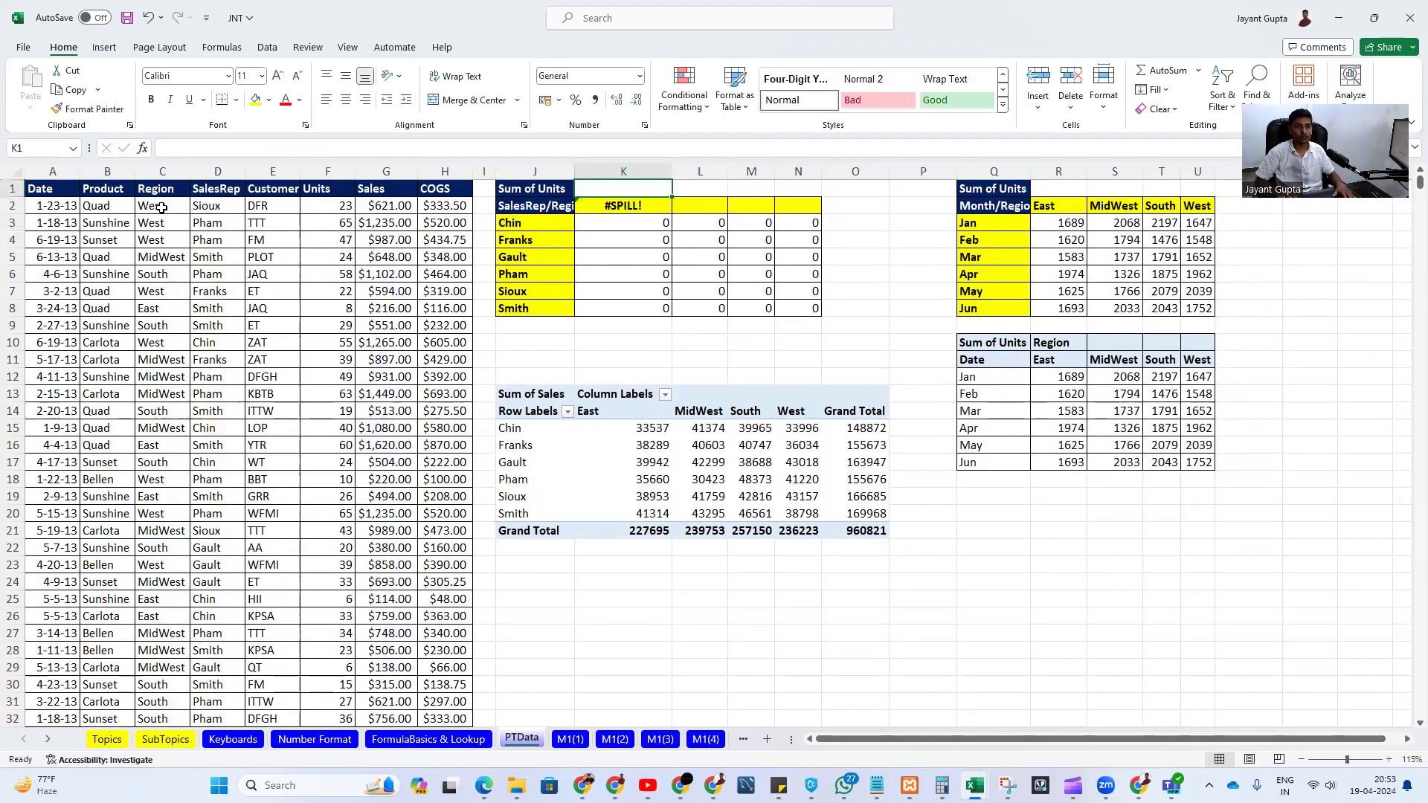
# - Wrap the UNIQUE formula in K2 in TRANSPOSE so the regions run across K2:N2
pyautogui.press('F2')
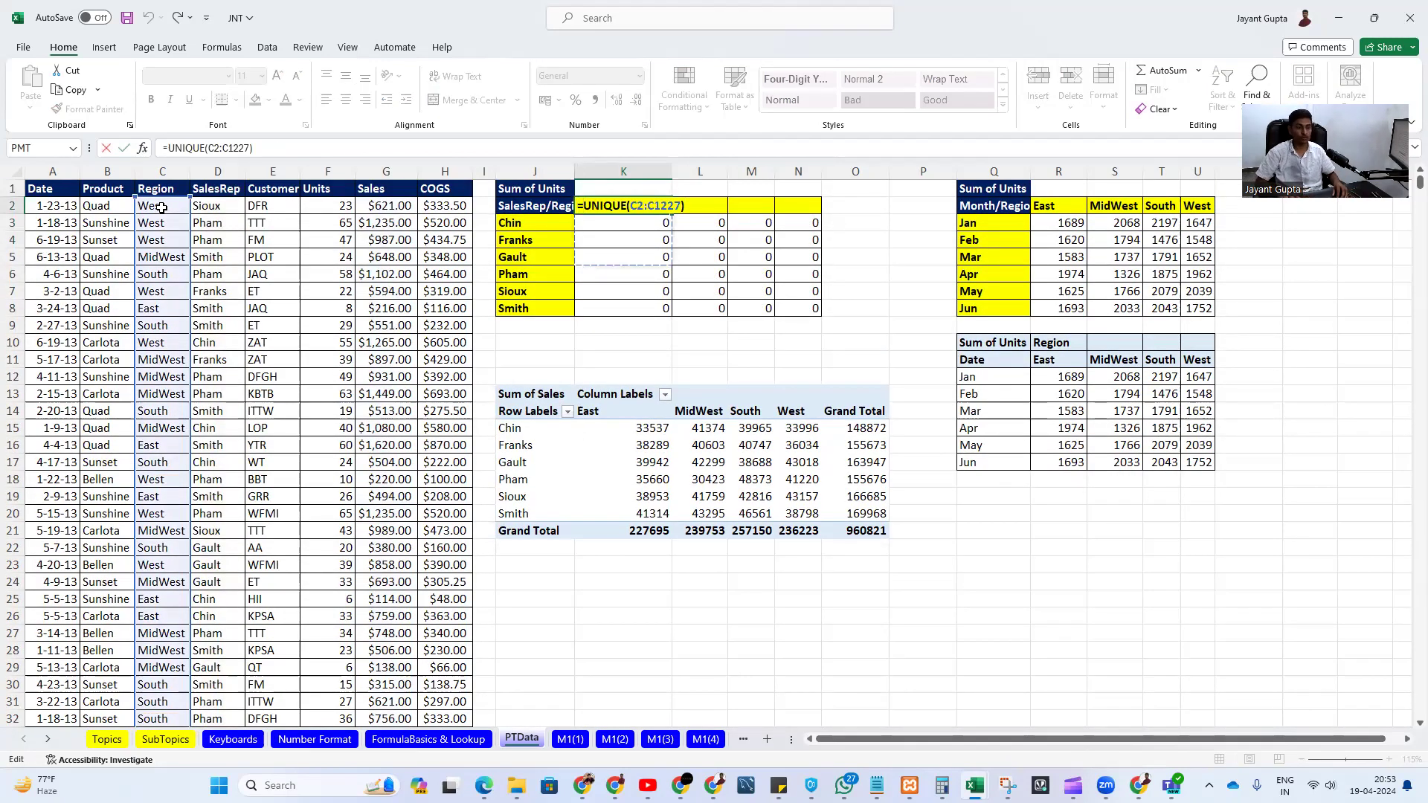
pyautogui.press('Home')
pyautogui.press('Right')
pyautogui.write('TRANSPOSE(')
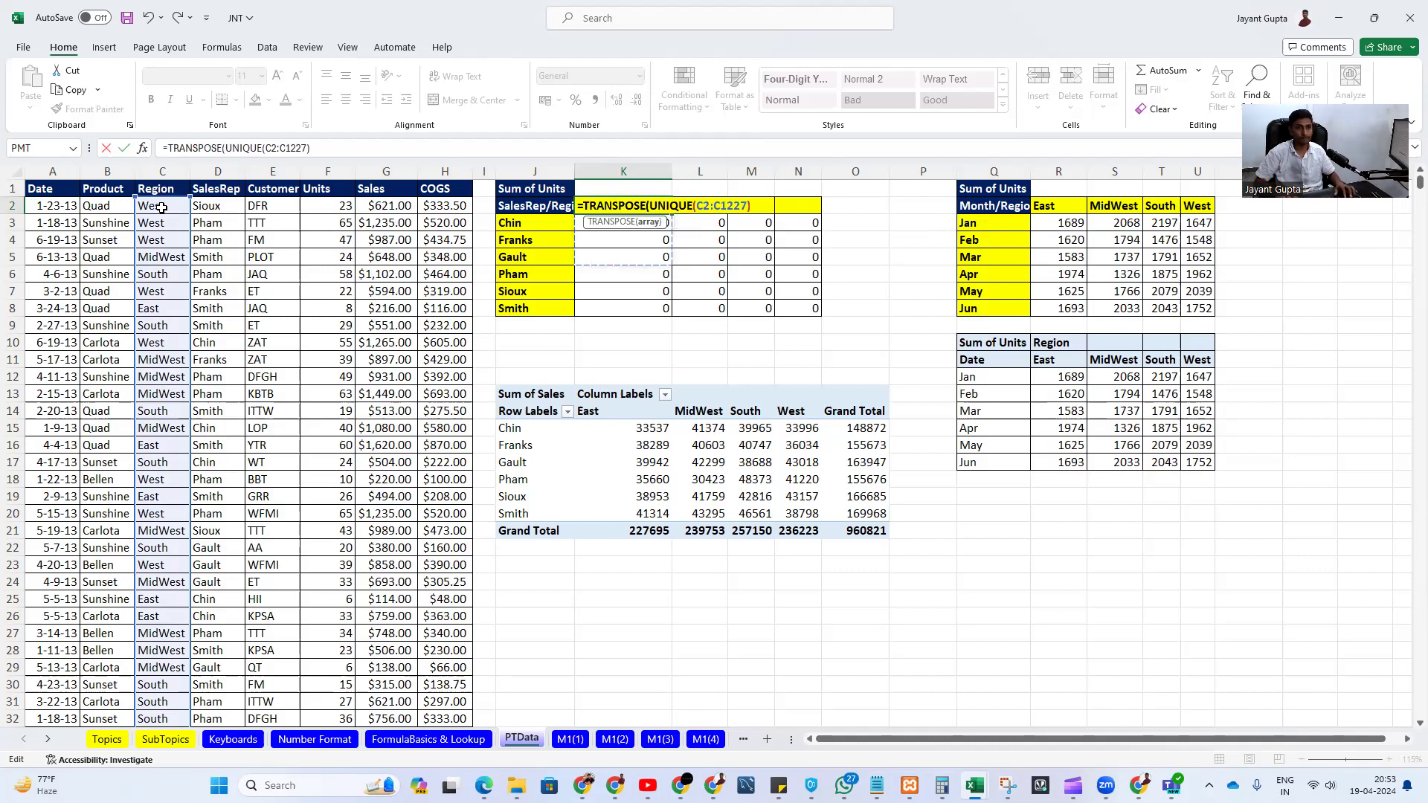
pyautogui.press('Return')
pyautogui.press('Return')
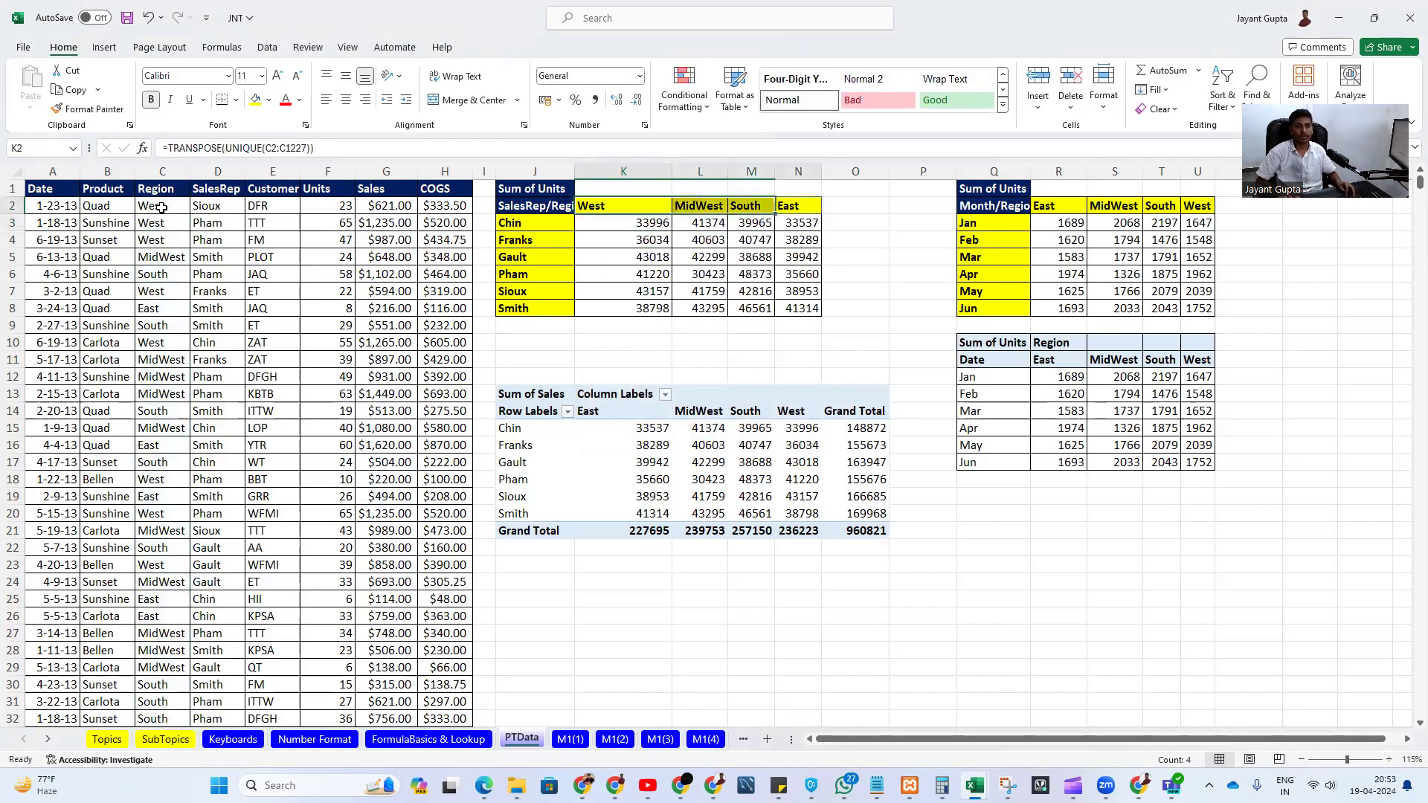
pyautogui.press('Left')
pyautogui.press('Right')
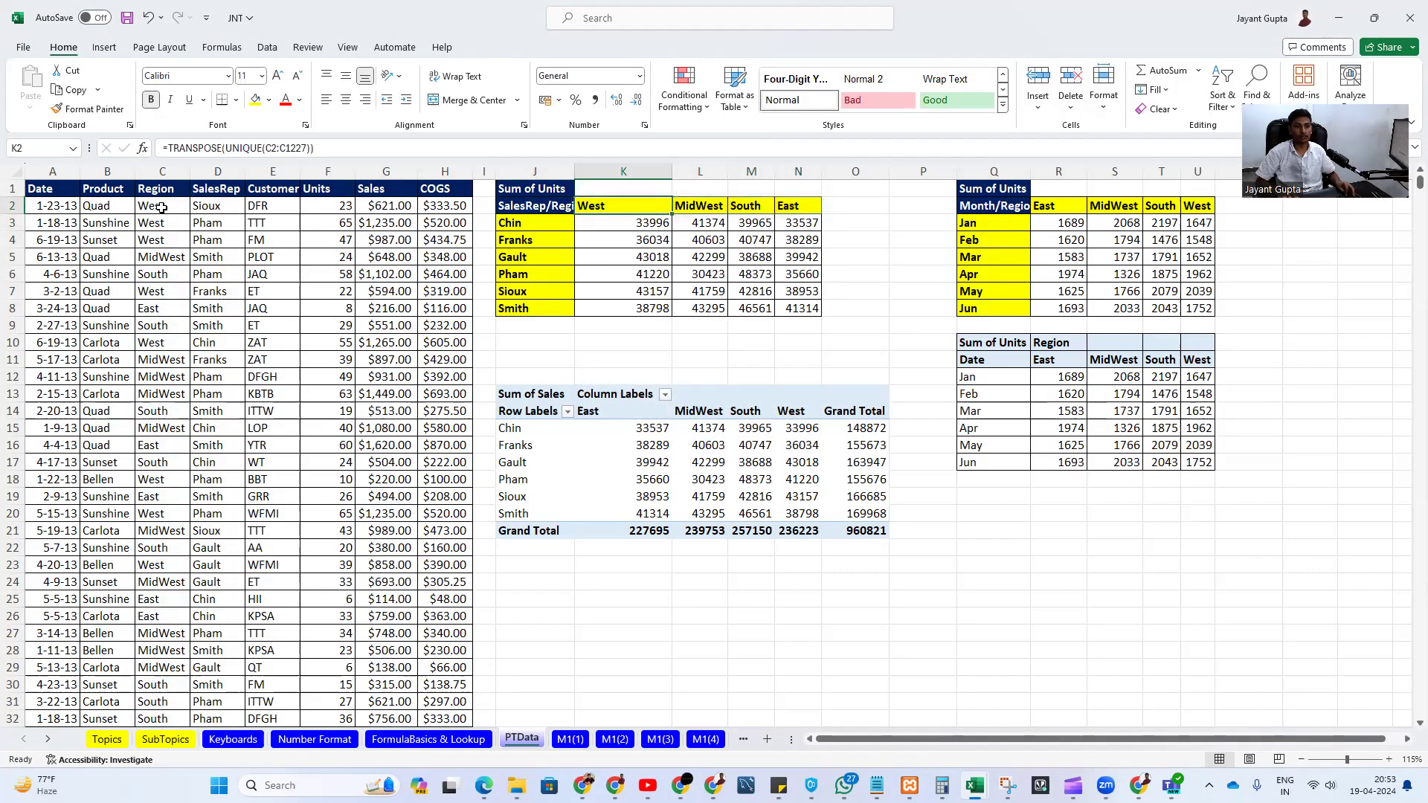
pyautogui.press('Left')
pyautogui.press('Right')
# - Wrap the K2 formula in SORT with sort index 1 and ascending order 1
pyautogui.press('F2')
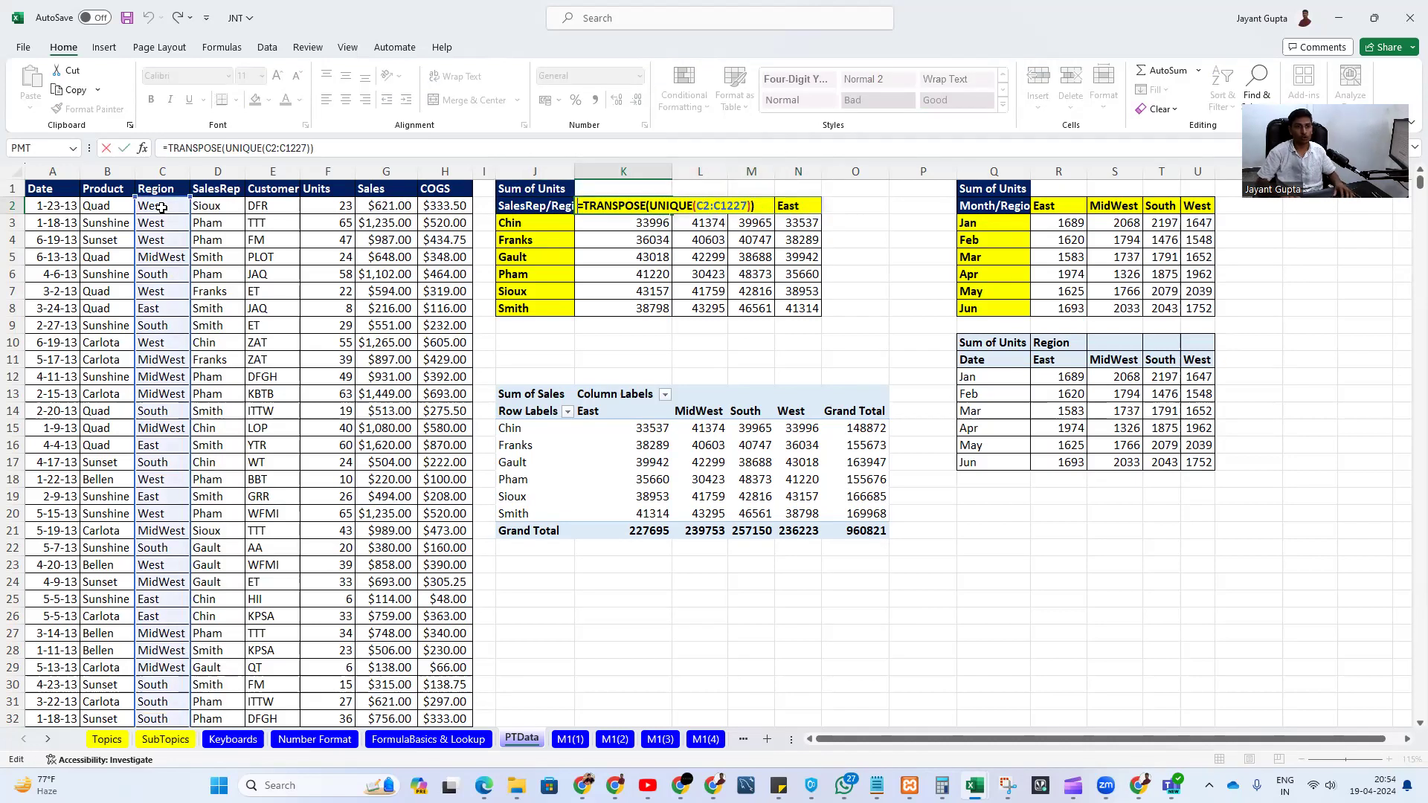
pyautogui.write('SORT')
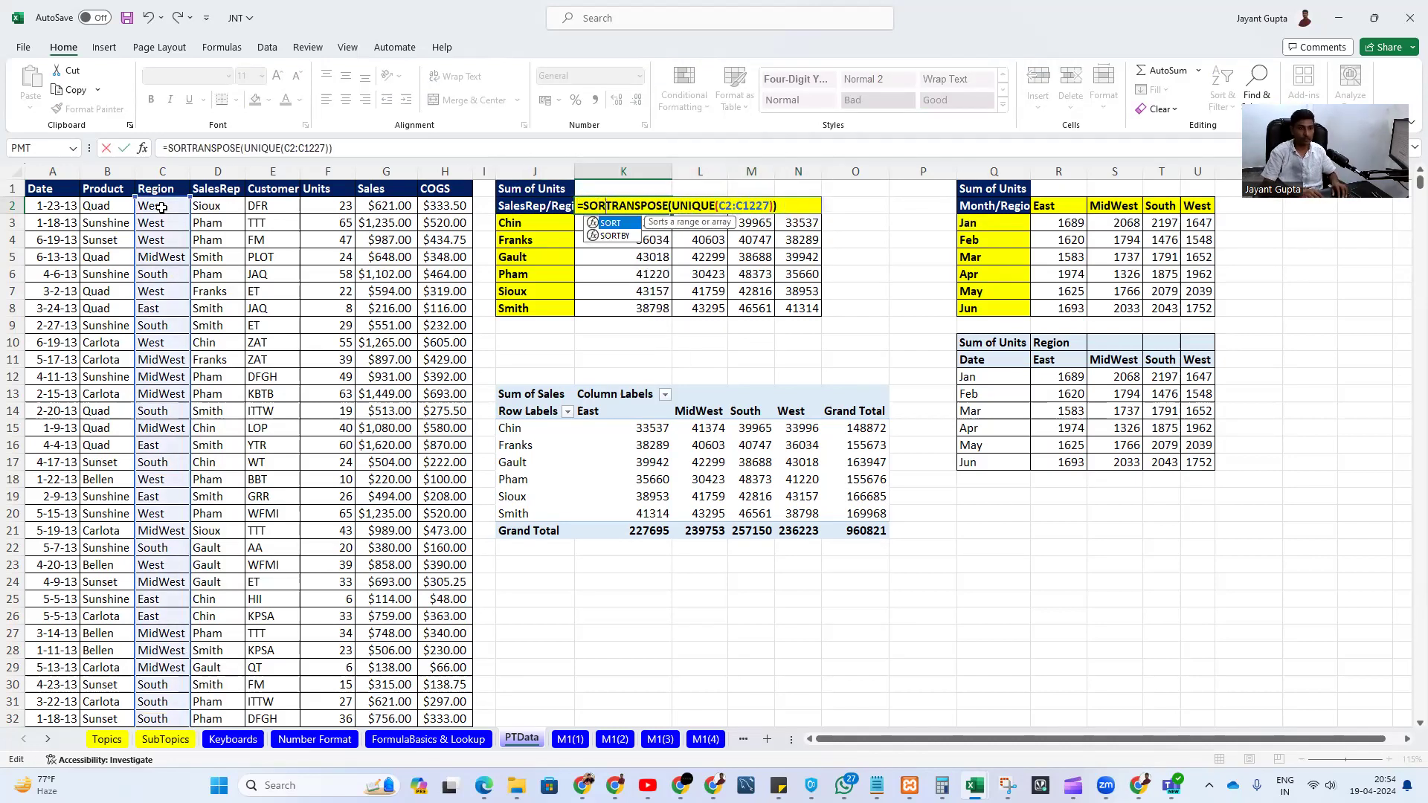
pyautogui.write('(')
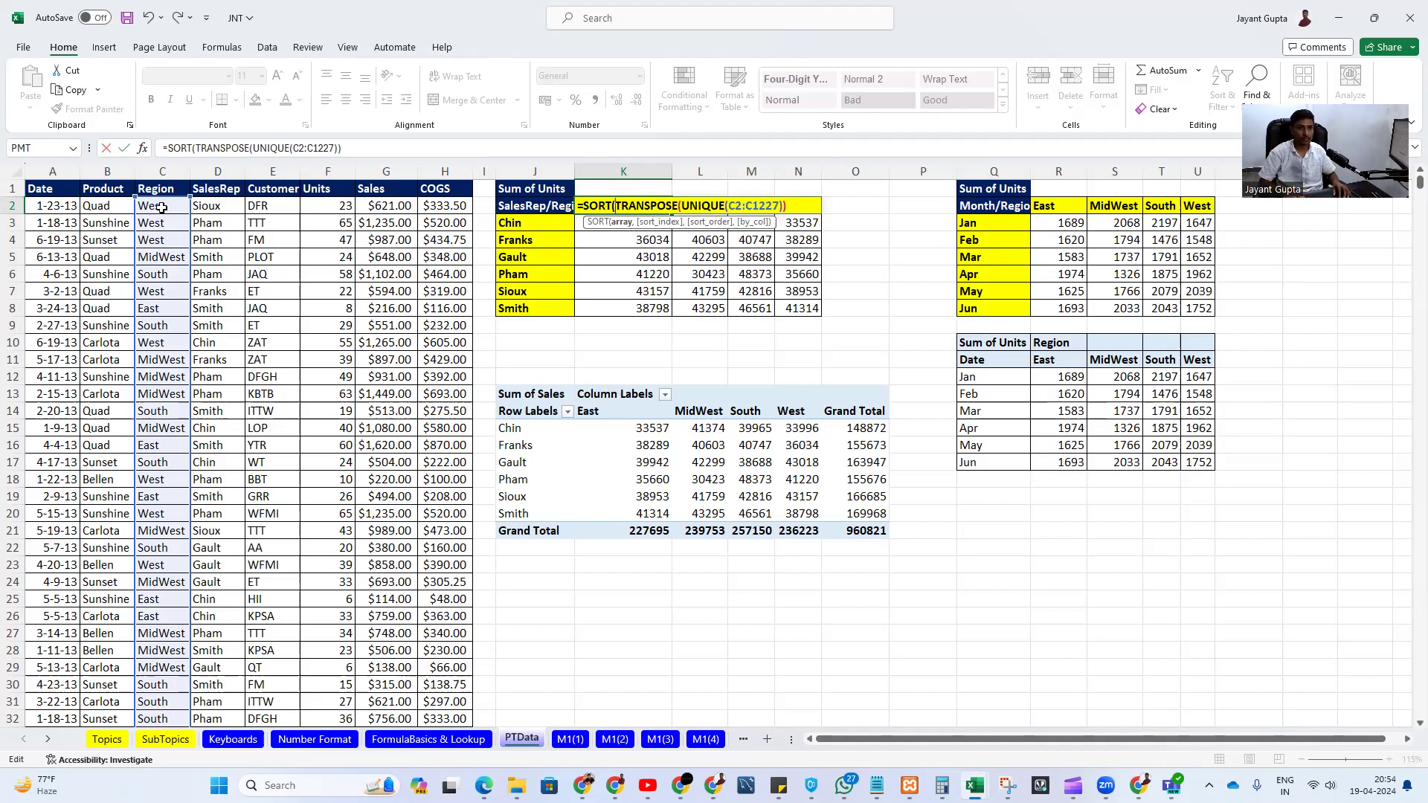
pyautogui.write(',')
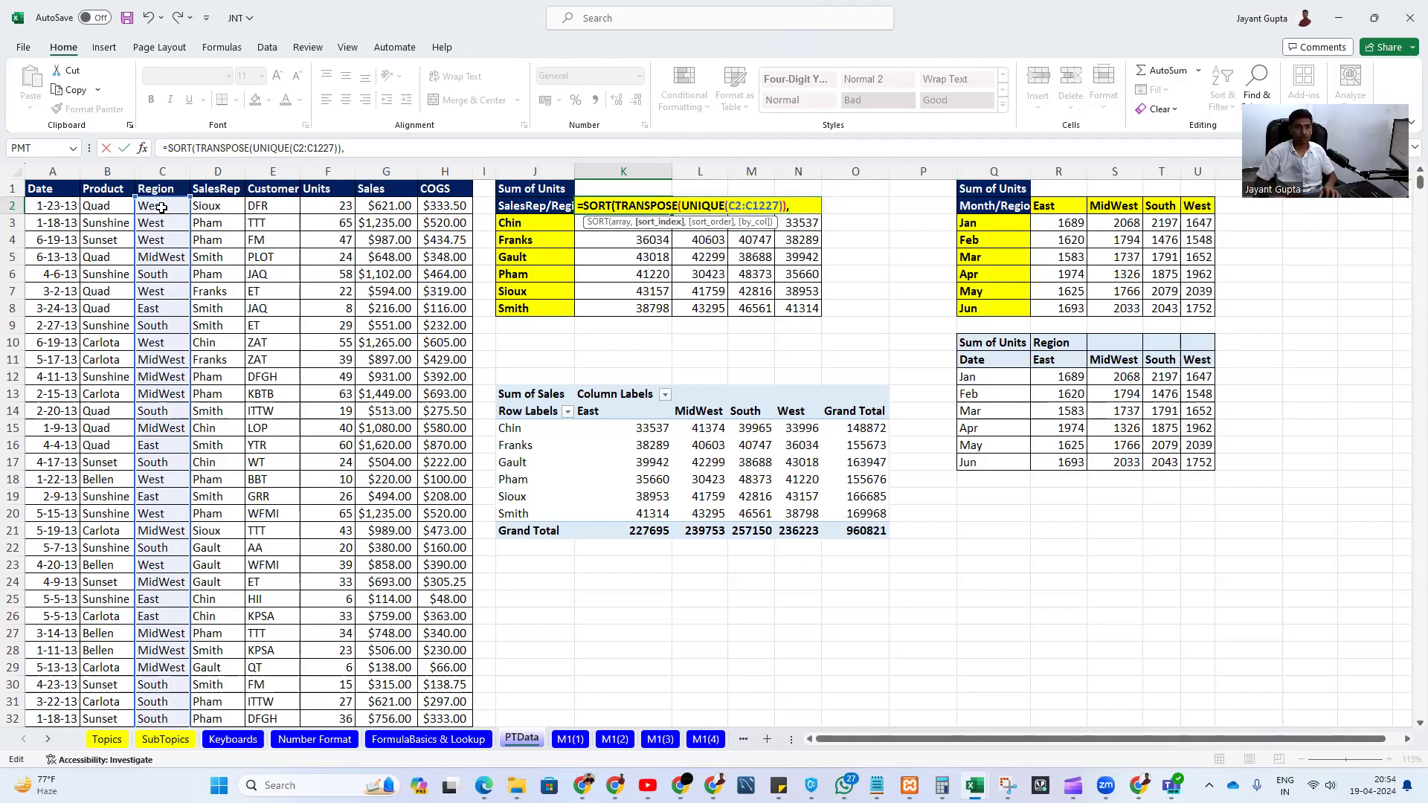
pyautogui.write('1,')
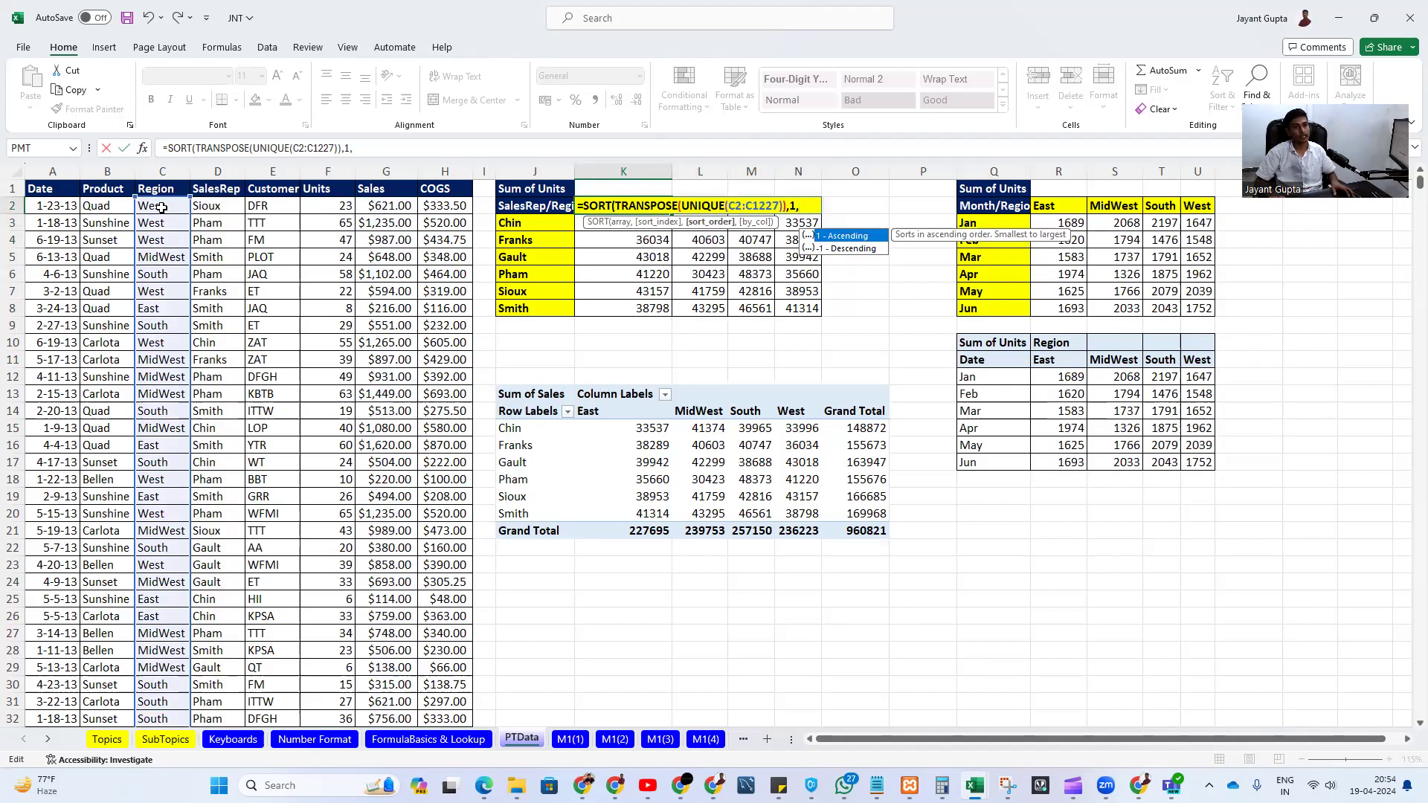
pyautogui.write('1')
pyautogui.press('Return')
pyautogui.press('Return')
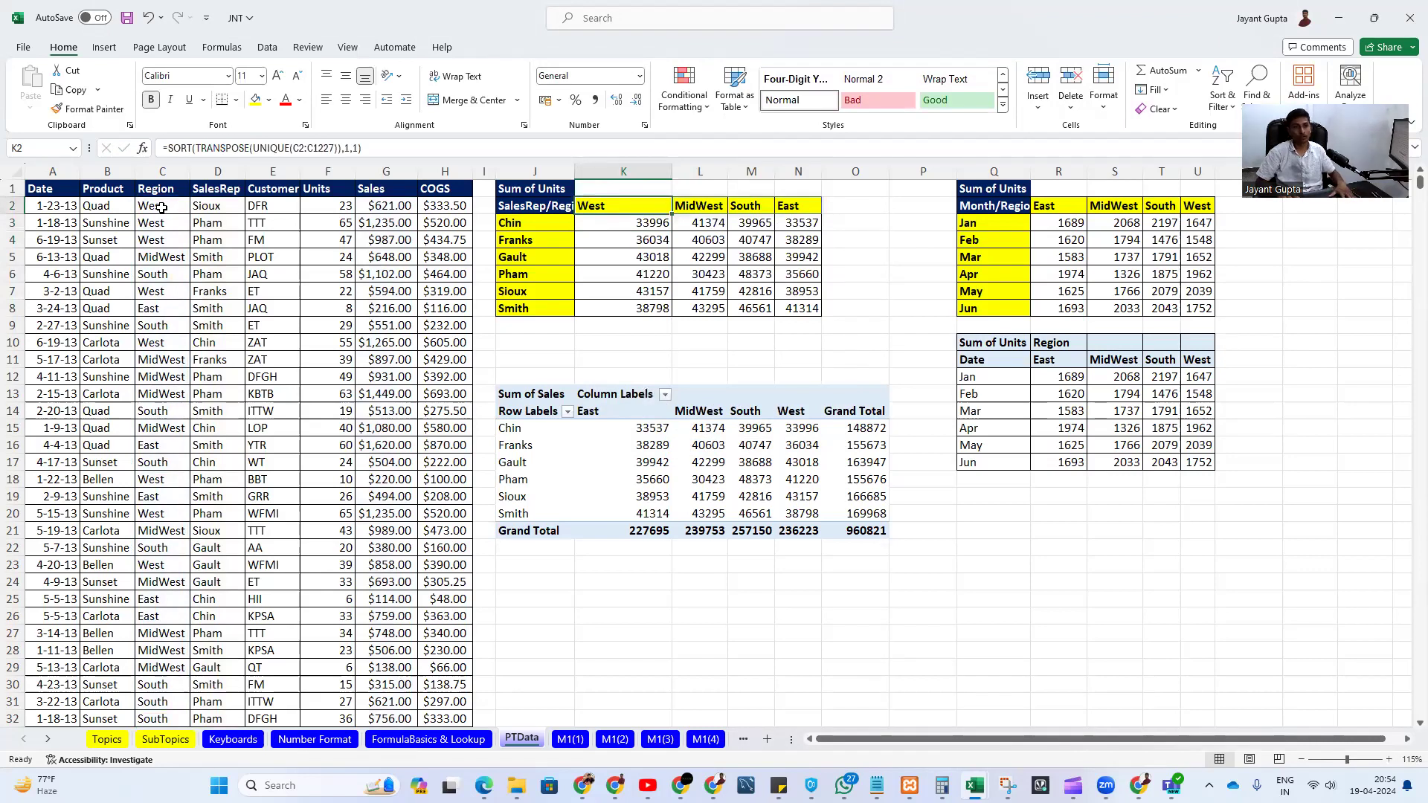
# - Try to change the sort order argument of the K2 SORT formula to 2
pyautogui.press('F2')
pyautogui.press('Left')
pyautogui.hotkey('shift', 'Left')
pyautogui.write('2')
pyautogui.press('Return')
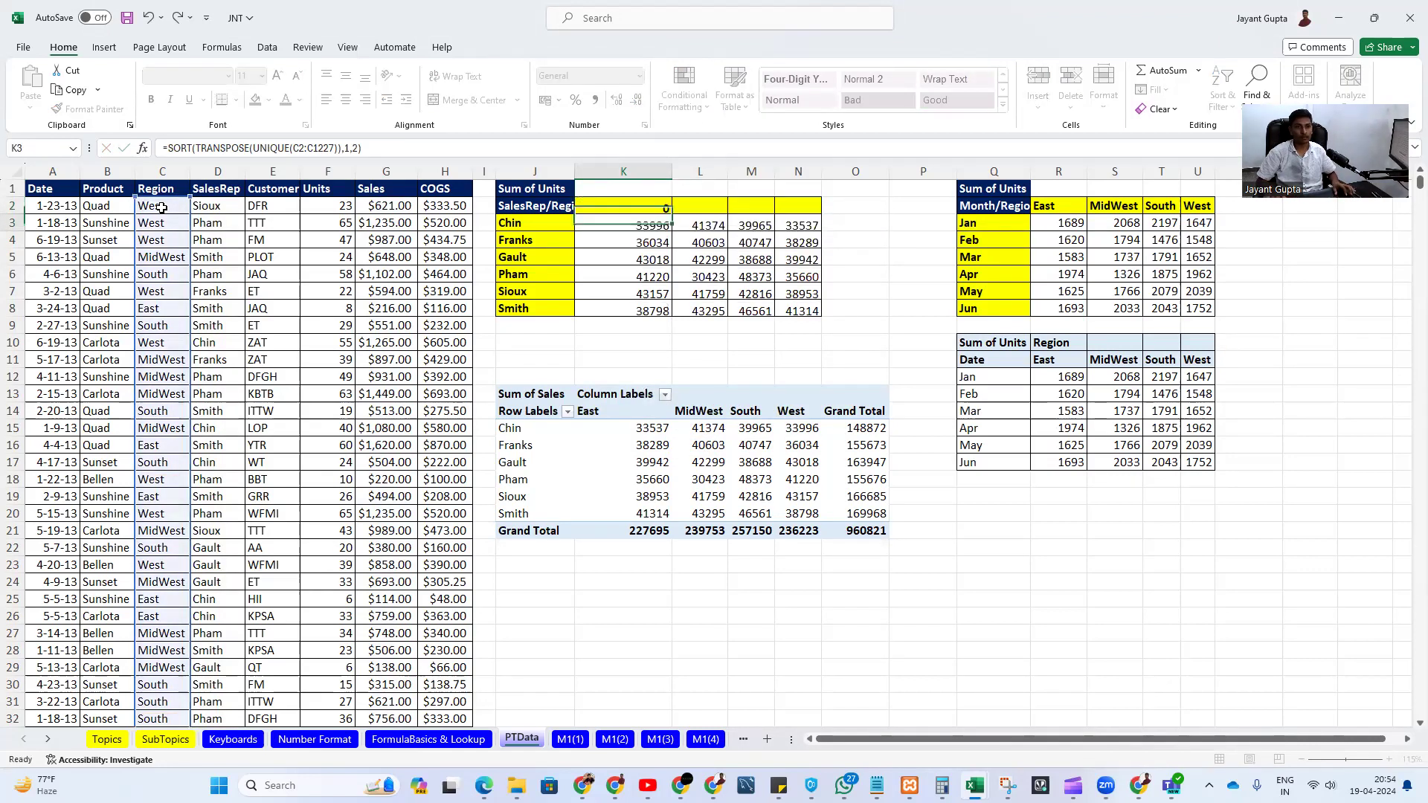
pyautogui.press('Up')
pyautogui.press('Left')
pyautogui.press('Right')
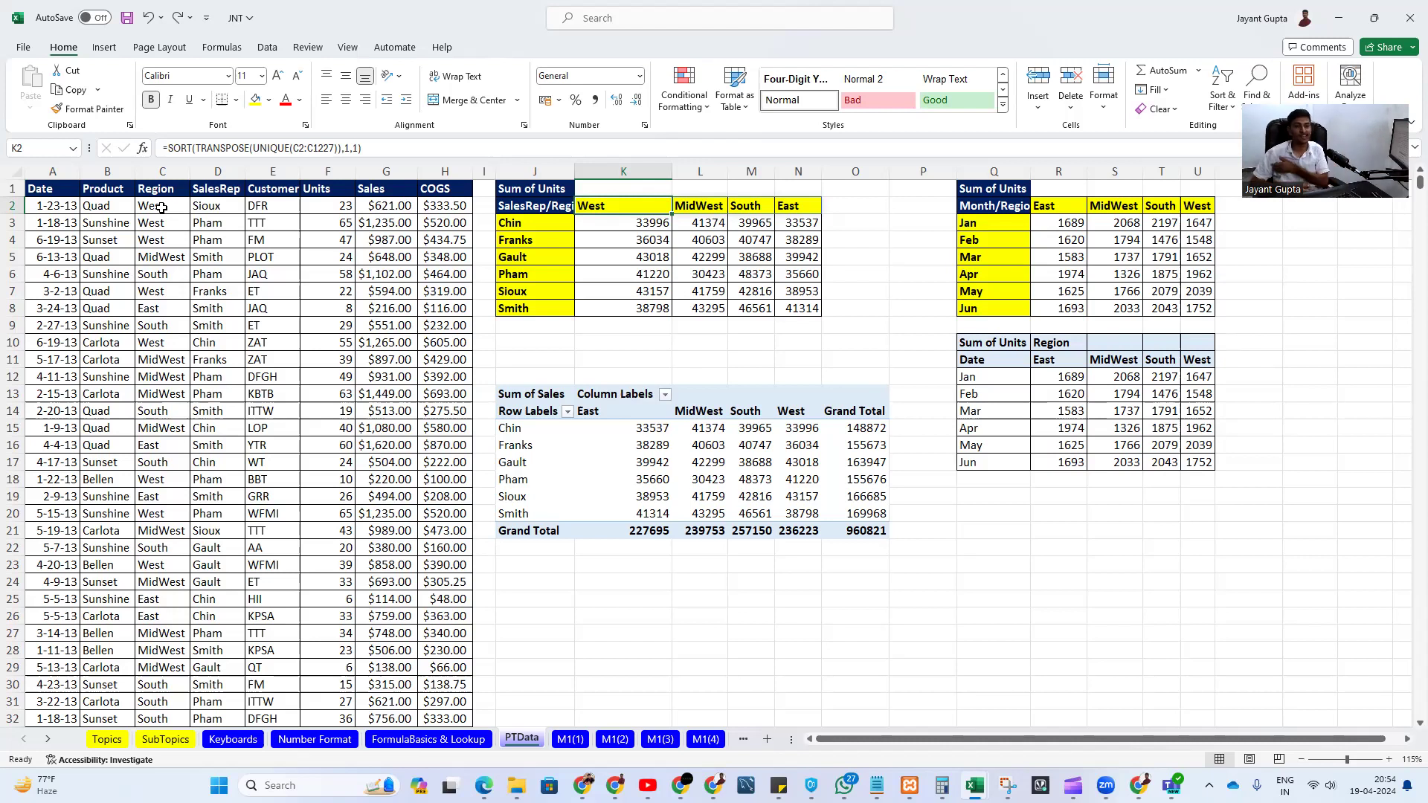
# - Compare the PivotTable's region headers in K14:N14 with the formula-generated headers in K2:N2
pyautogui.hotkey('ctrl', 'Down')
pyautogui.hotkey('ctrl', 'Down')
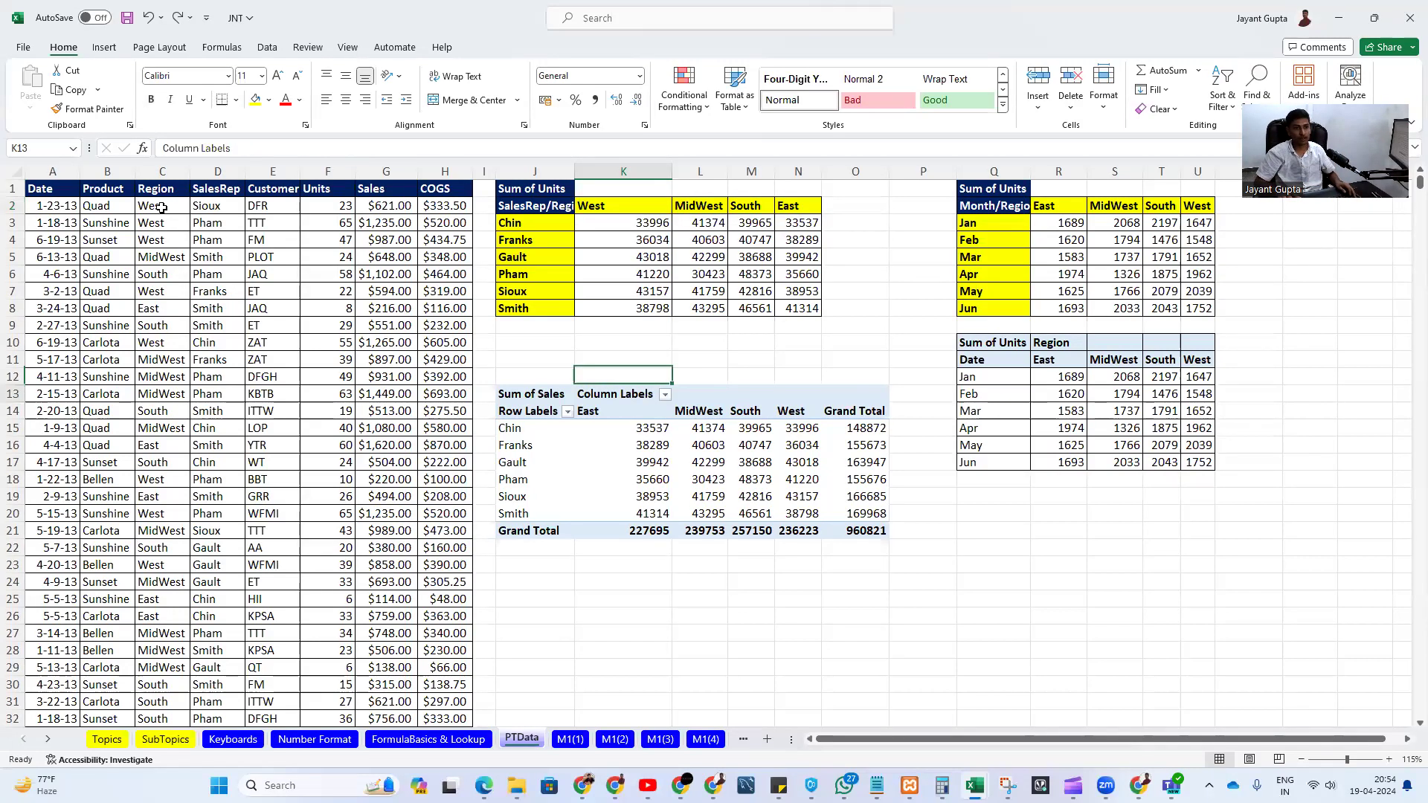
pyautogui.press('Down')
pyautogui.hotkey('ctrl', 'shift', 'Right')
pyautogui.hotkey('shift', 'Left')
pyautogui.hotkey('shift', 'Left')
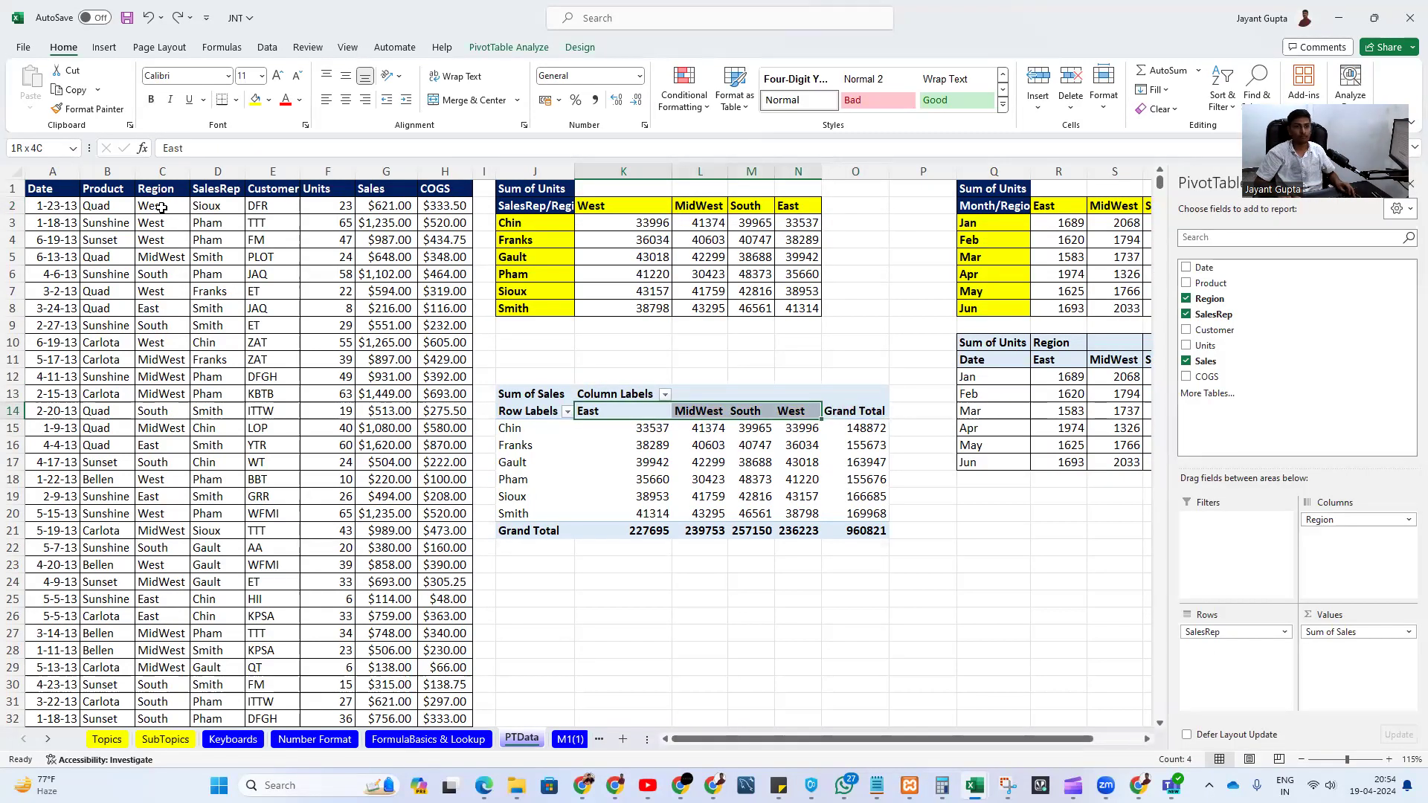
pyautogui.hotkey('ctrl', 'Up')
pyautogui.hotkey('ctrl', 'Up')
pyautogui.hotkey('ctrl', 'Up')
pyautogui.hotkey('ctrl', 'shift', 'Right')
# - Clear the sales rep names in J3:J8 of the SUMIFS table
pyautogui.press('Down')
pyautogui.press('Left')
pyautogui.hotkey('ctrl', 'shift', 'Down')
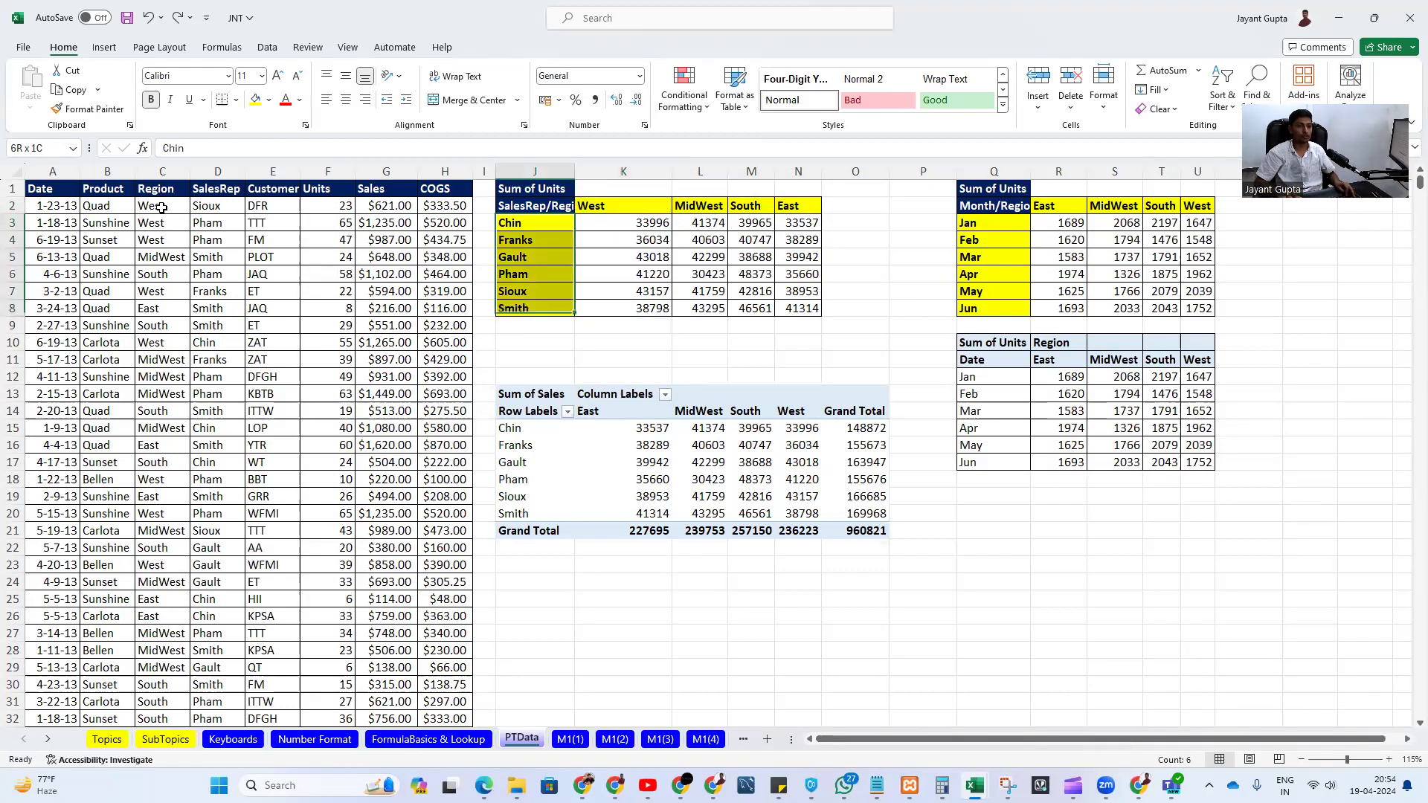
pyautogui.press('Delete')
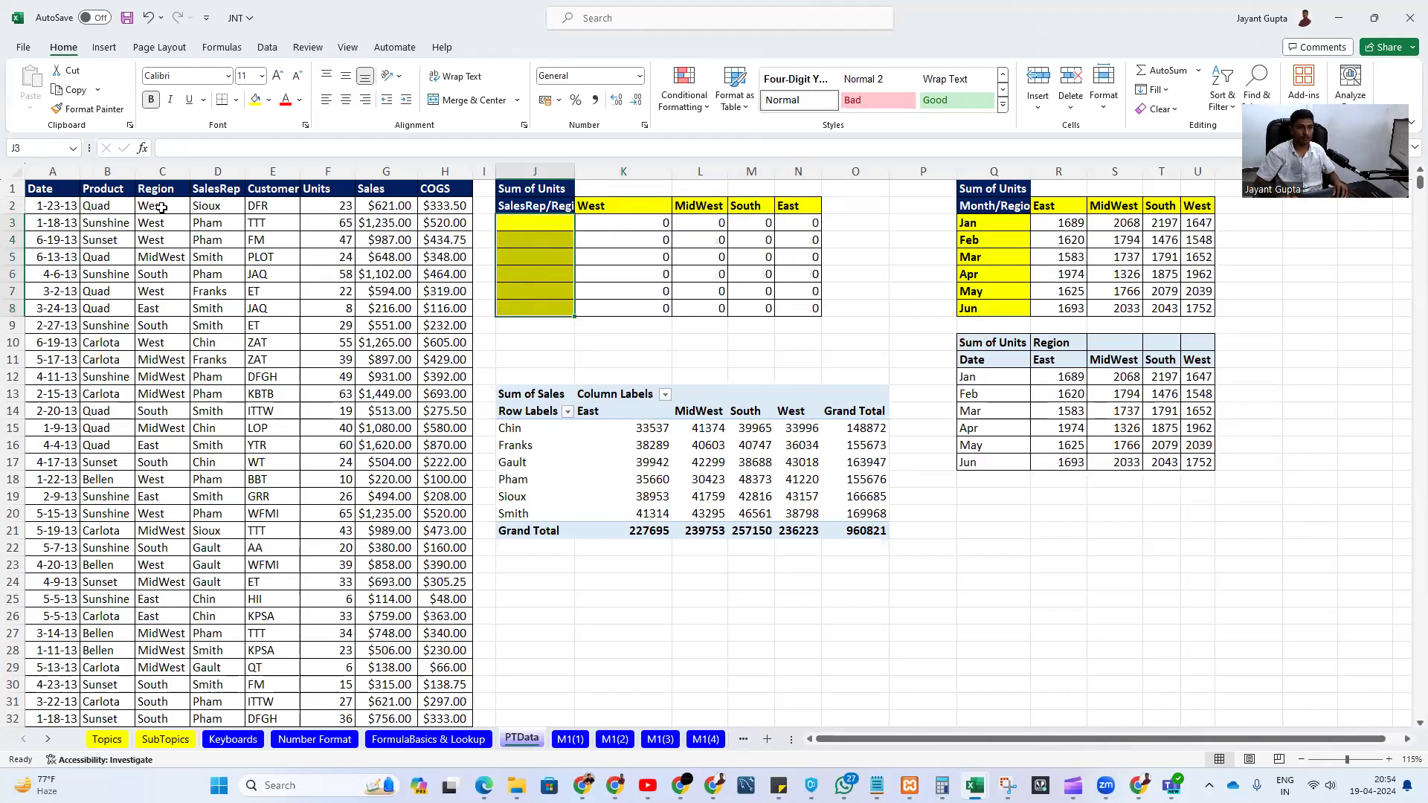
# - Enter =UNIQUE(D2:D1227) in J3 to list the distinct sales reps down the table
pyautogui.write('=u')
pyautogui.press('Down')
pyautogui.press('Down')
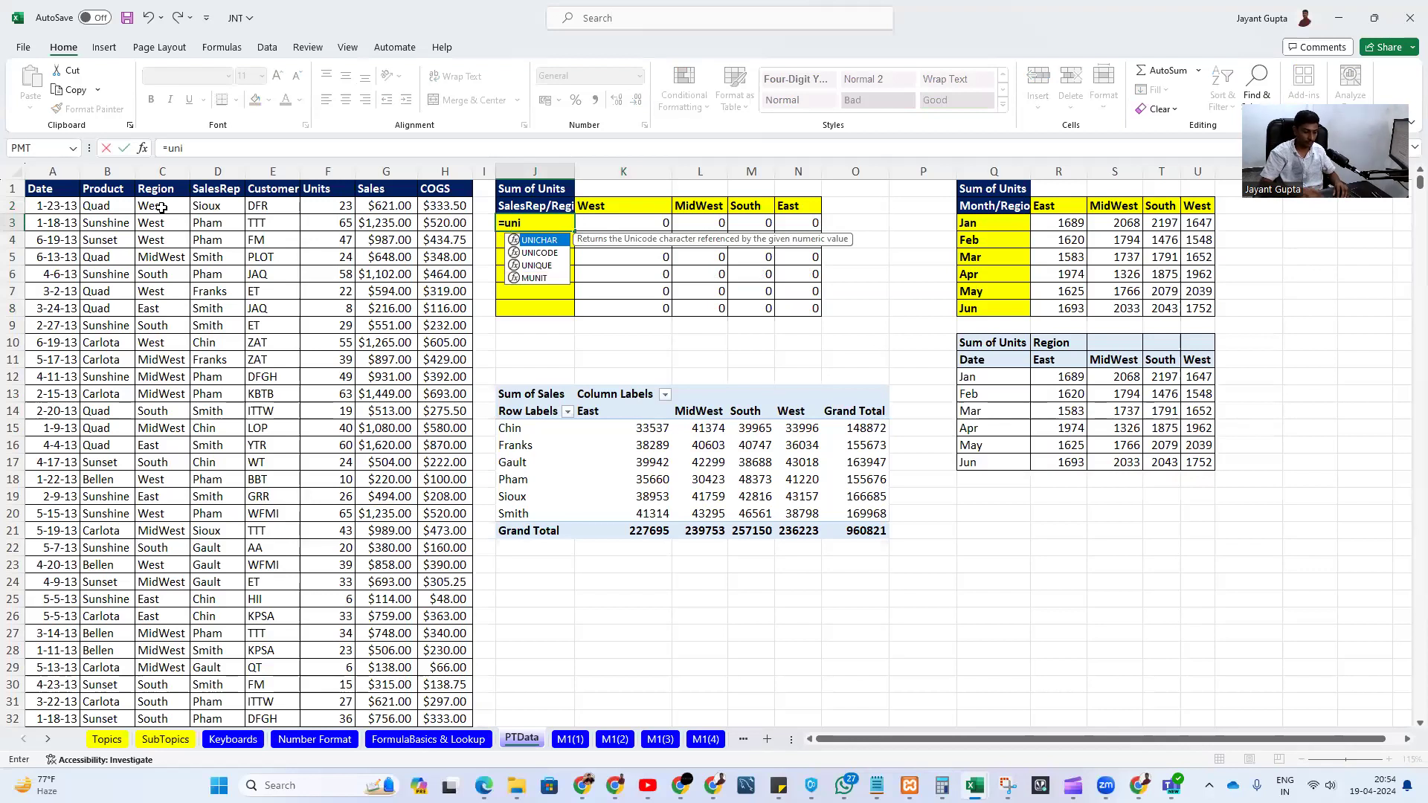
pyautogui.press('Tab')
pyautogui.press('Left')
pyautogui.press('Left')
pyautogui.press('Up')
pyautogui.press('Left')
pyautogui.press('Left')
pyautogui.press('Left')
pyautogui.press('Left')
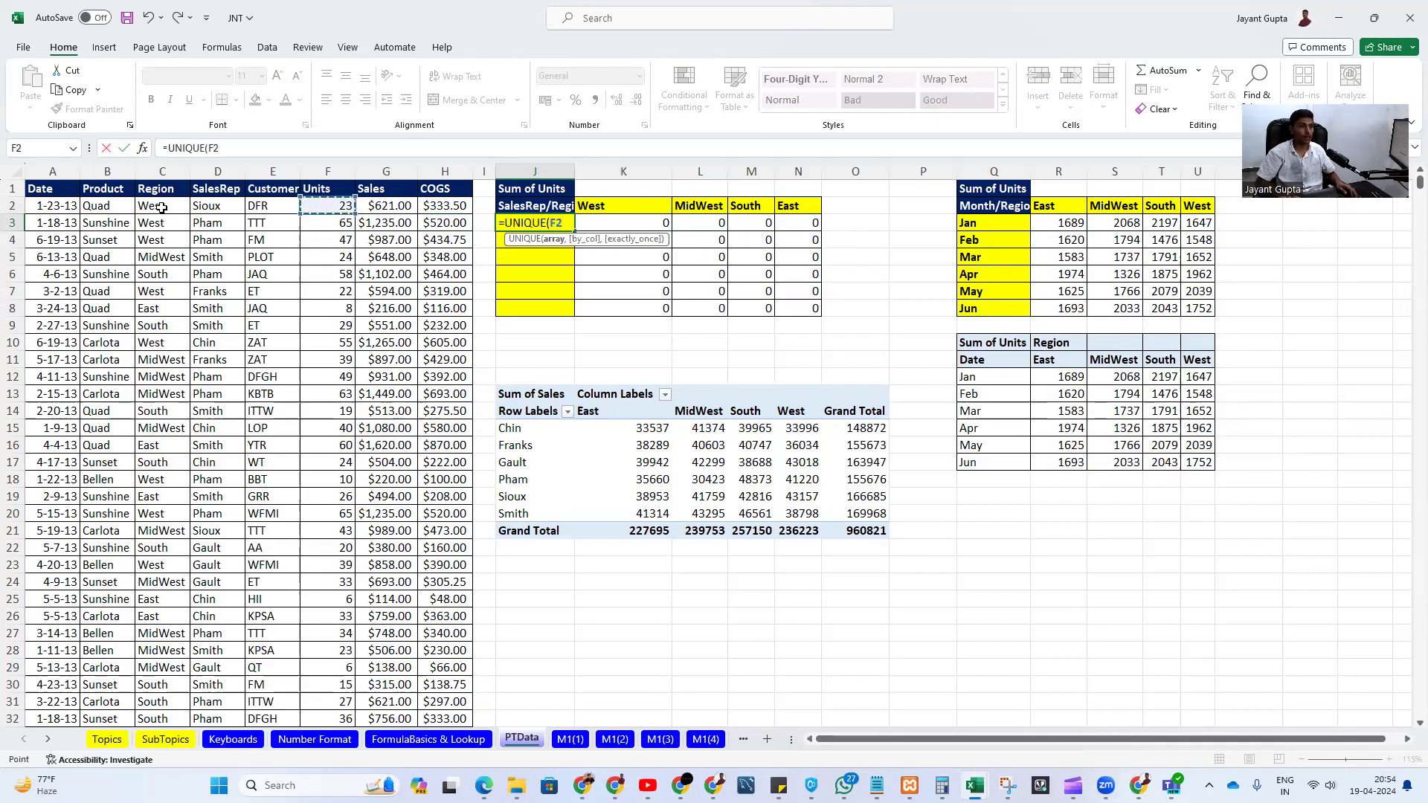
pyautogui.hotkey('ctrl', 'shift', 'Down')
pyautogui.press('Return')
# - Review the spilled sales rep list and the UNIQUE formula behind it in J3
pyautogui.hotkey('ctrl', 'Up')
pyautogui.press('Down')
pyautogui.press('Down')
pyautogui.hotkey('ctrl', 'shift', 'Down')
pyautogui.press('F2')
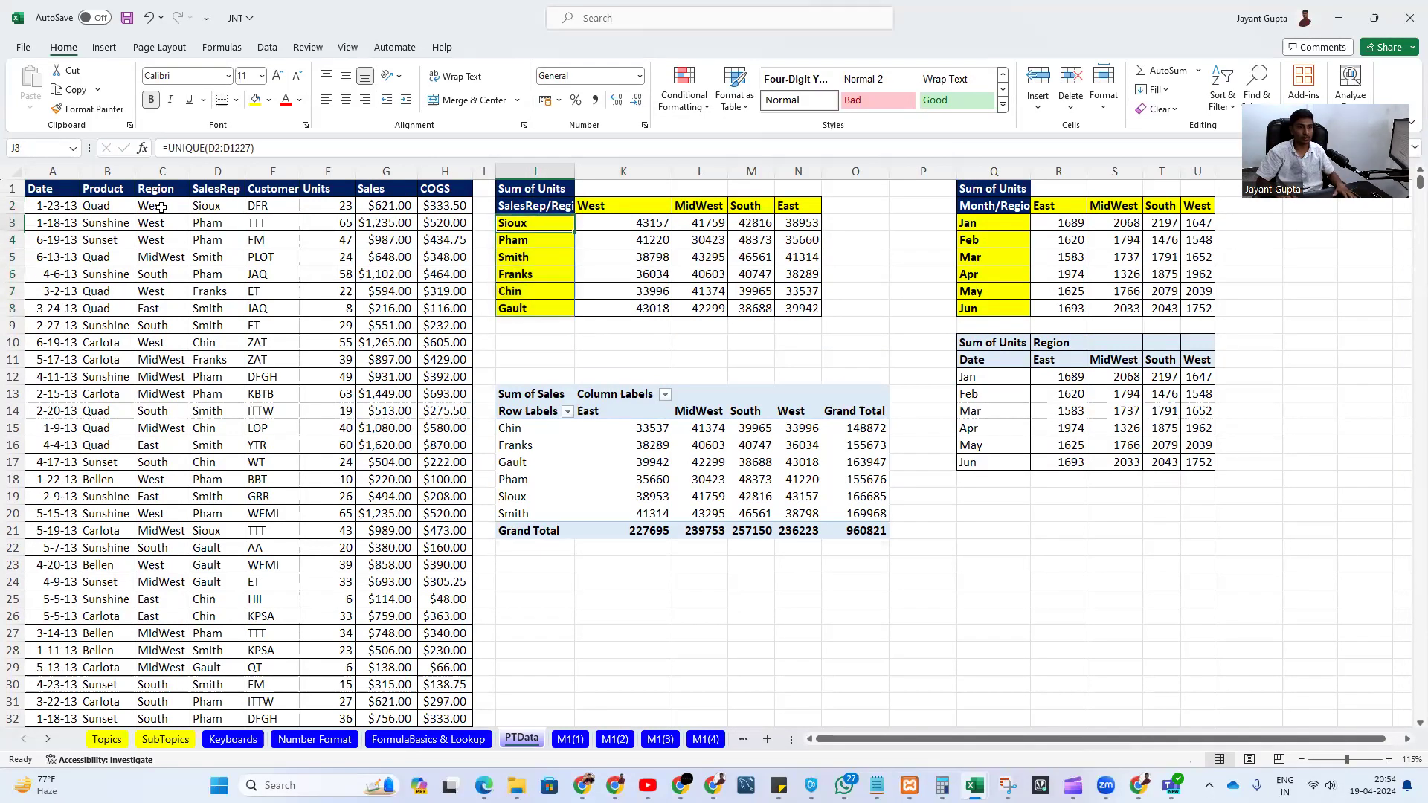
pyautogui.press('Escape')
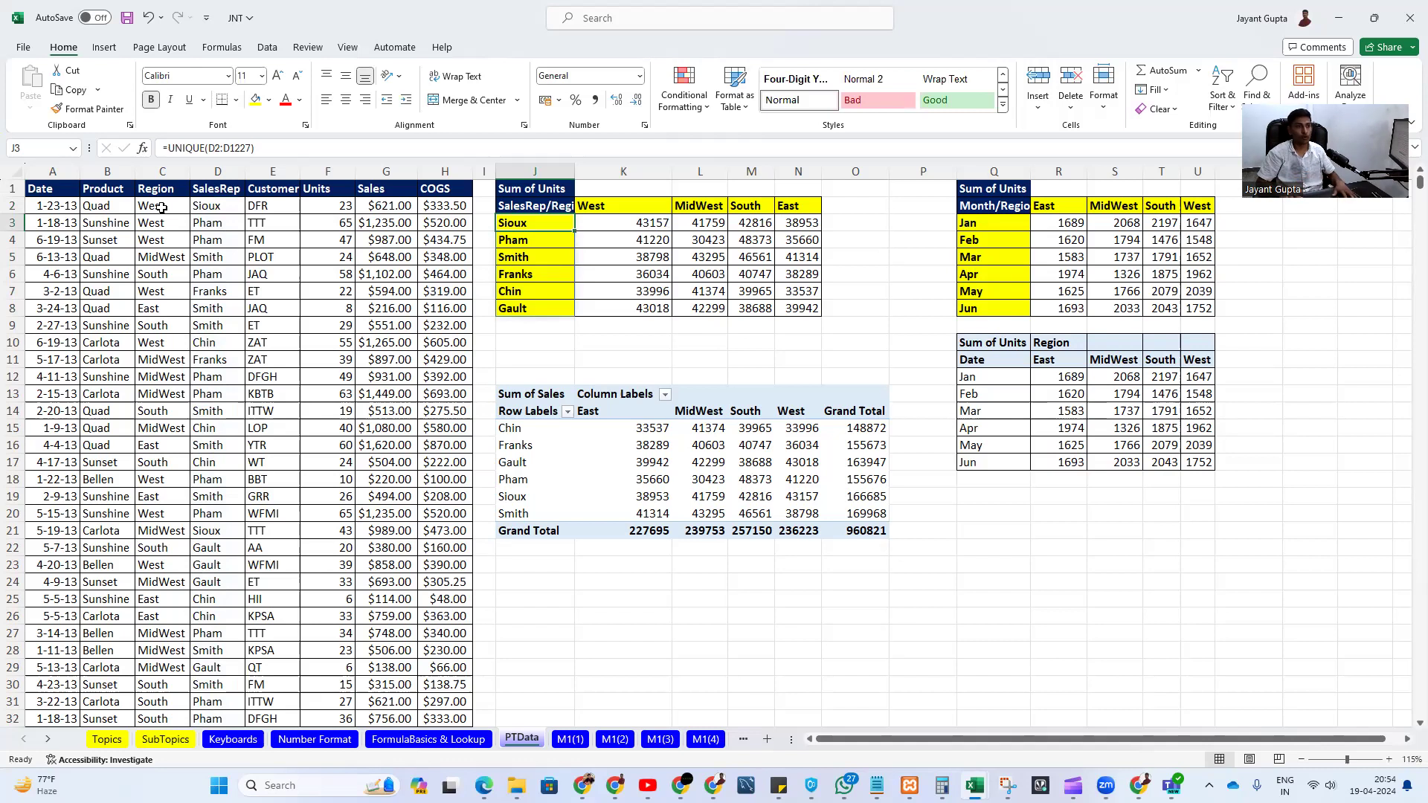
pyautogui.press('F2')
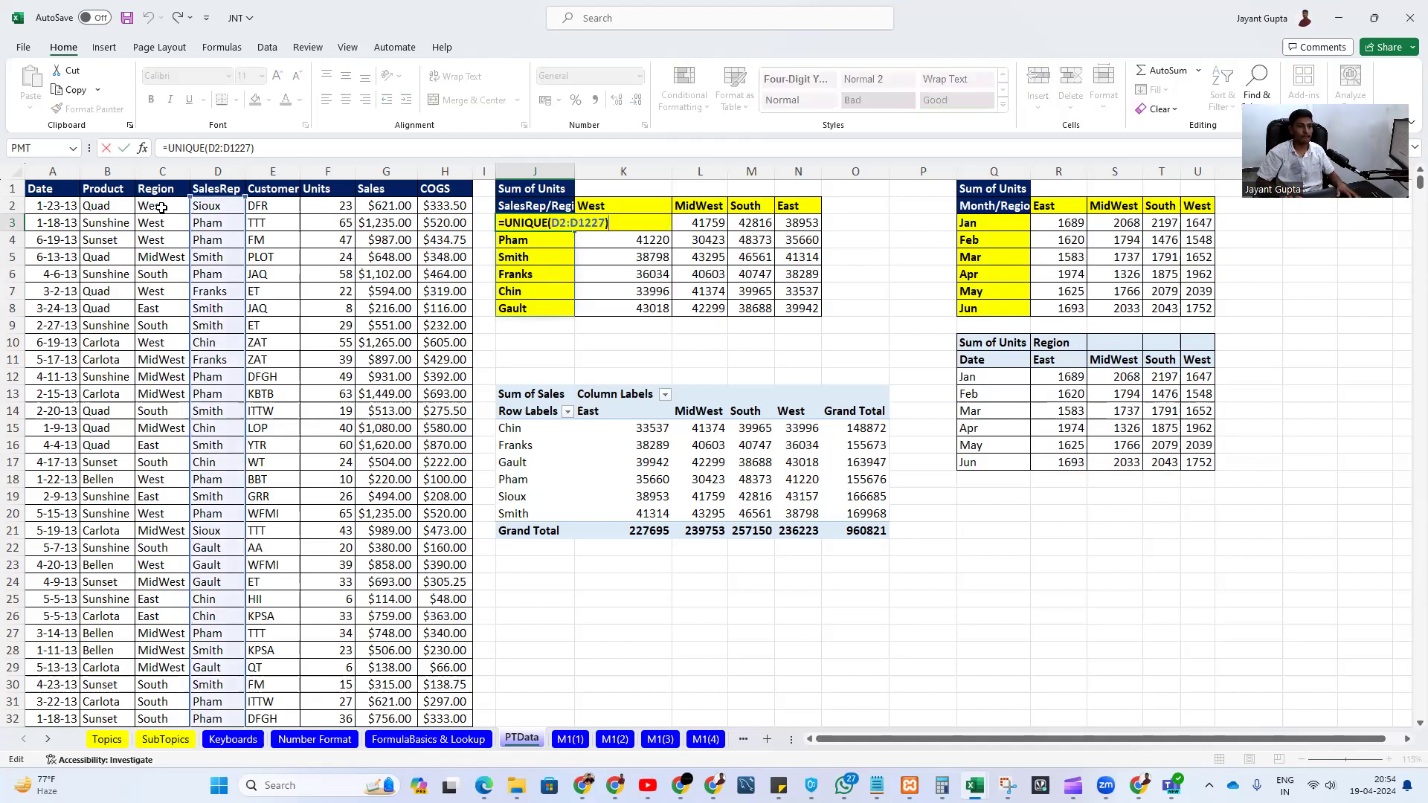
pyautogui.press('Escape')
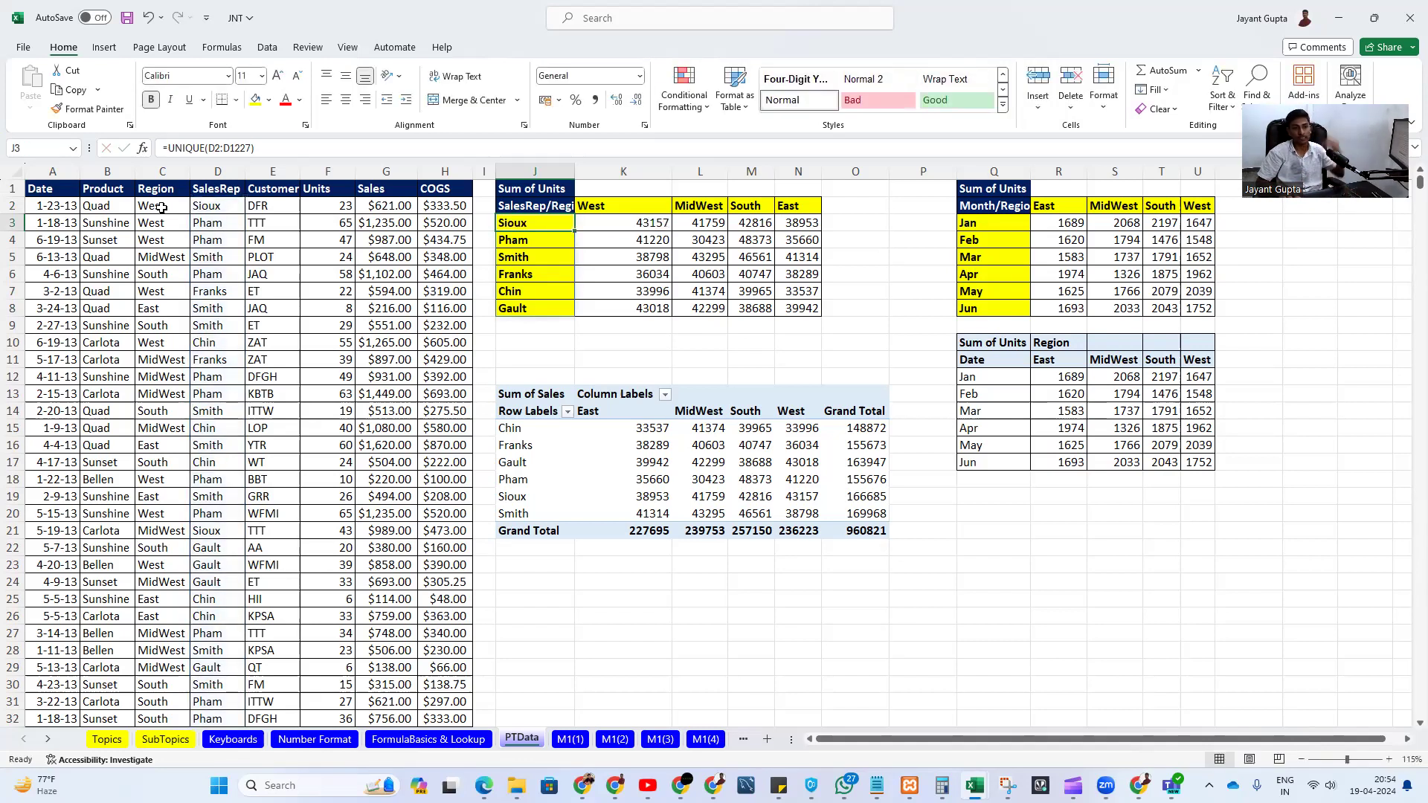
# - Try to delete the spilled sales rep names in J4:J8 and dismiss the notice
pyautogui.press('Down')
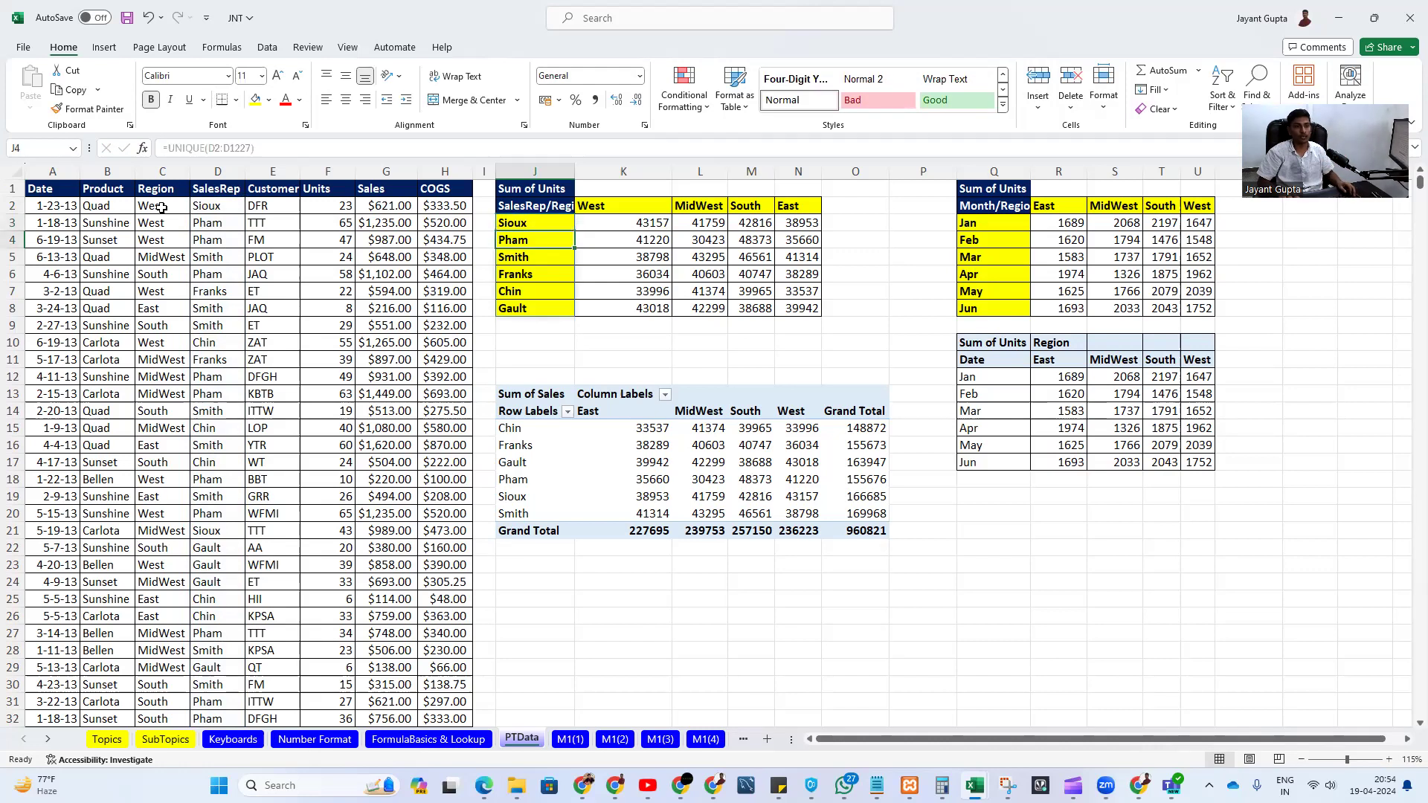
pyautogui.hotkey('ctrl', 'shift', 'Down')
pyautogui.press('Delete')
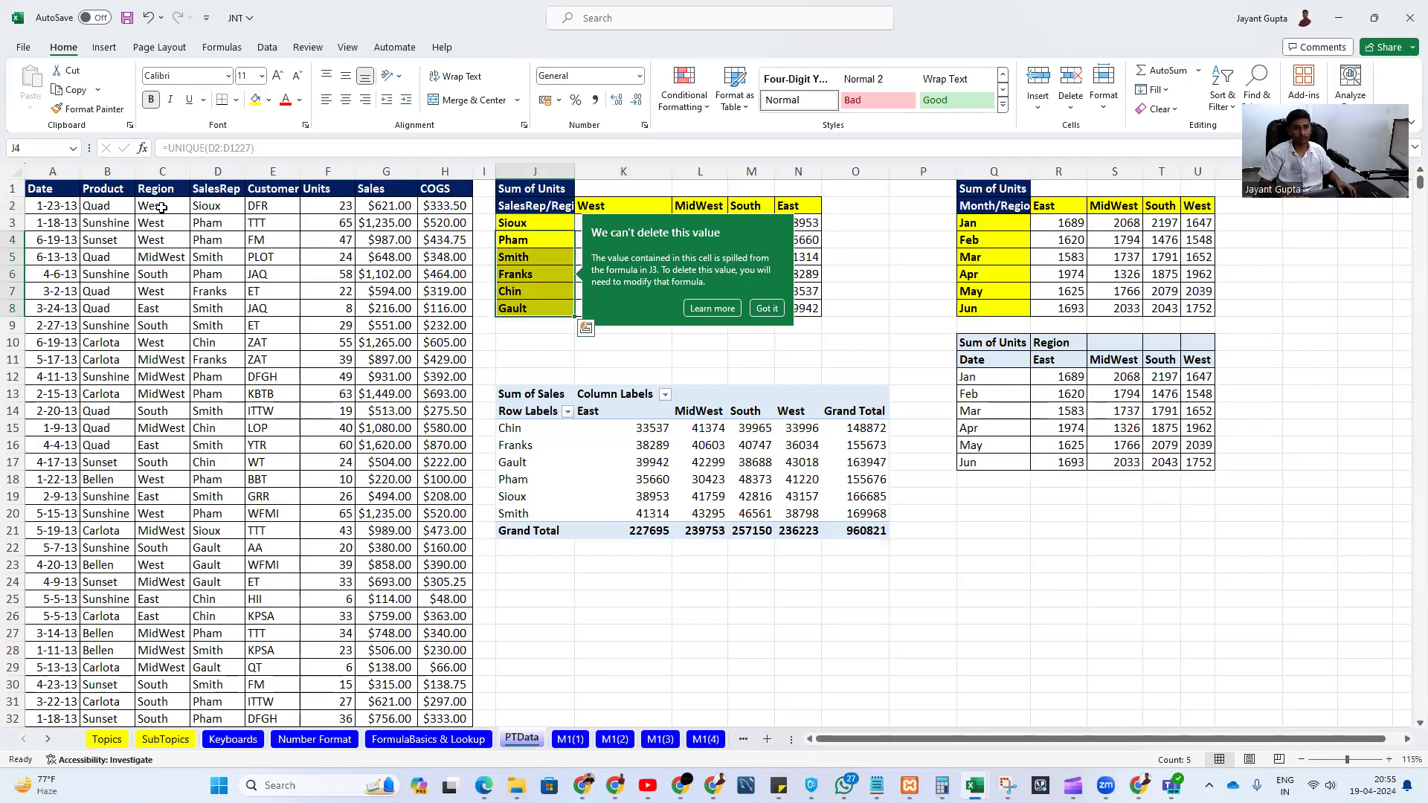
pyautogui.press('Up')
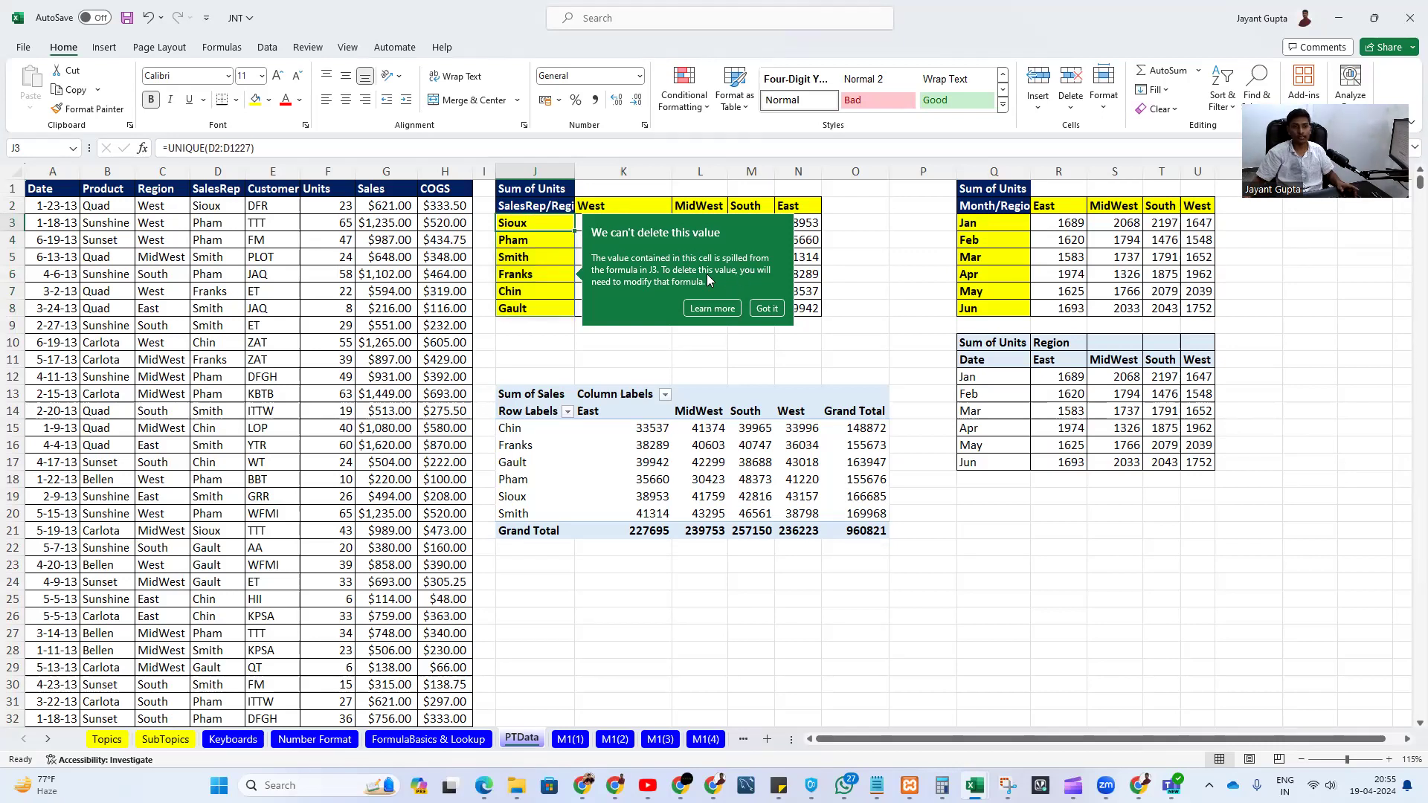
pyautogui.click(766, 309)
pyautogui.click(543, 249)
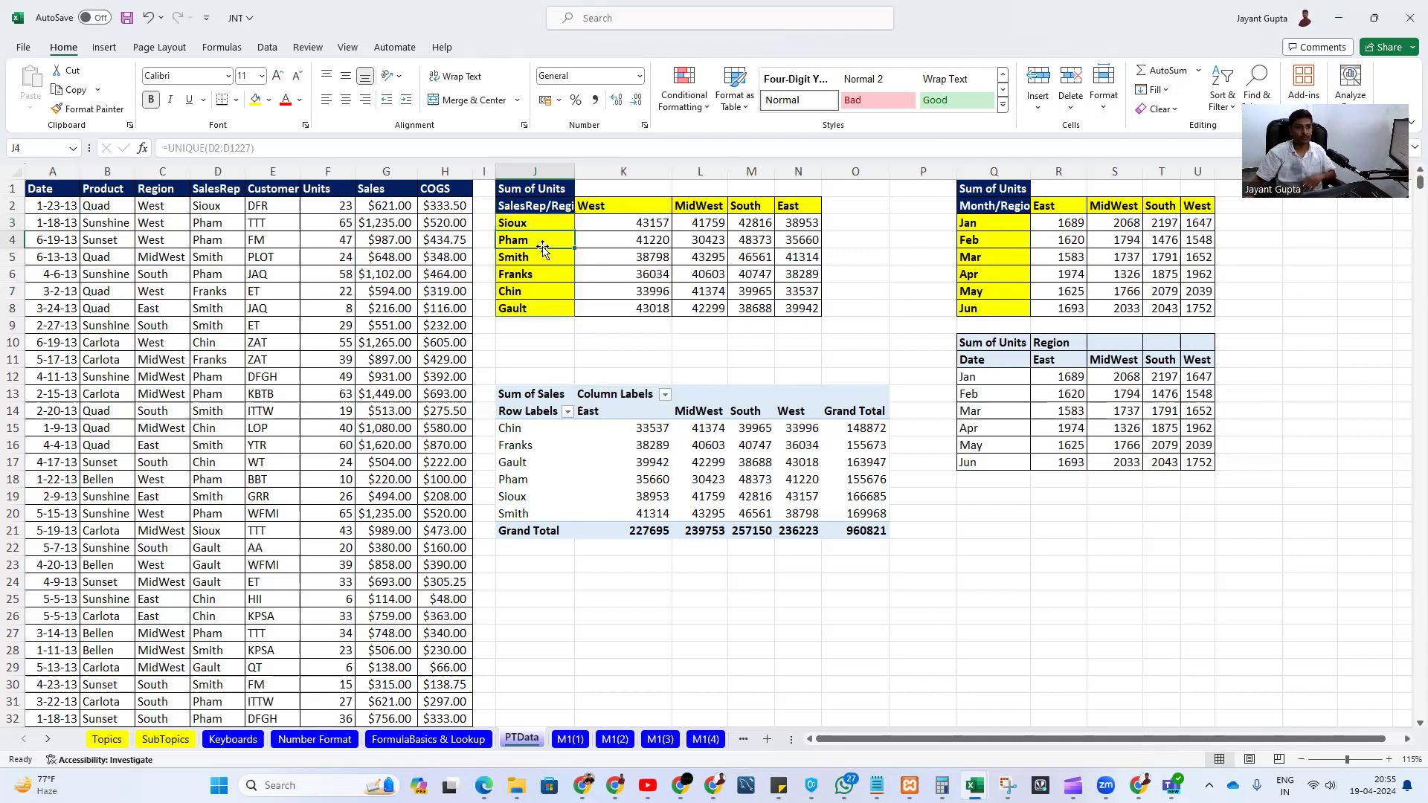
# - Examine the SUMIFS results in K3:N8 against the generated rep and region headers
pyautogui.press('Down')
pyautogui.press('Right')
pyautogui.press('Up')
pyautogui.press('Up')
pyautogui.hotkey('ctrl', 'shift', 'Right')
pyautogui.hotkey('ctrl', 'shift', 'Down')
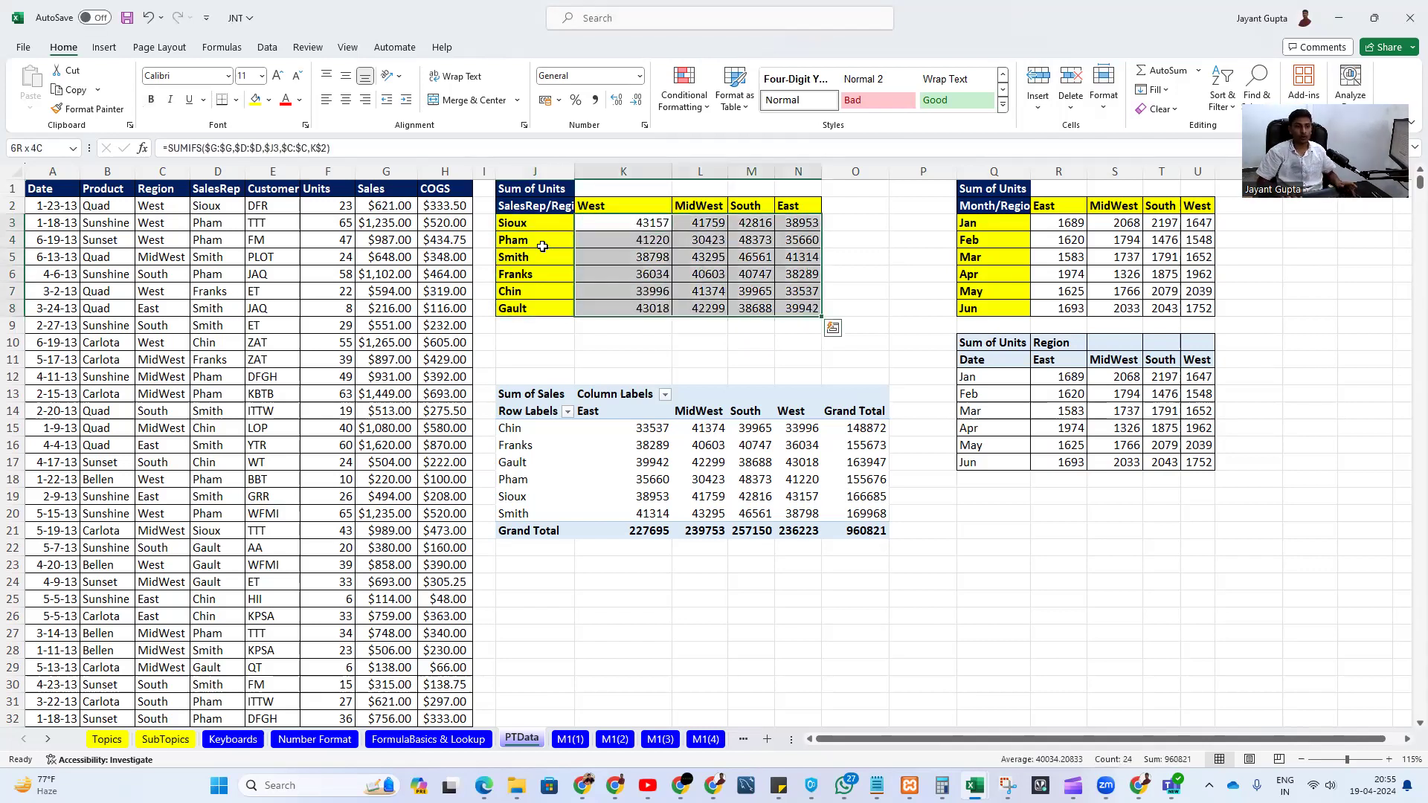
# - Copy the PivotTable's sales rep labels from J15:J20 into J3:J8 of the SUMIFS table
pyautogui.press('Left')
pyautogui.hotkey('ctrl', 'Down')
pyautogui.hotkey('ctrl', 'Down')
pyautogui.press('Down')
pyautogui.press('Down')
pyautogui.hotkey('ctrl', 'shift', 'Down')
pyautogui.hotkey('shift', 'Up')
pyautogui.hotkey('ctrl', 'c')
pyautogui.hotkey('ctrl', 'Up')
pyautogui.hotkey('ctrl', 'Up')
pyautogui.hotkey('ctrl', 'Up')
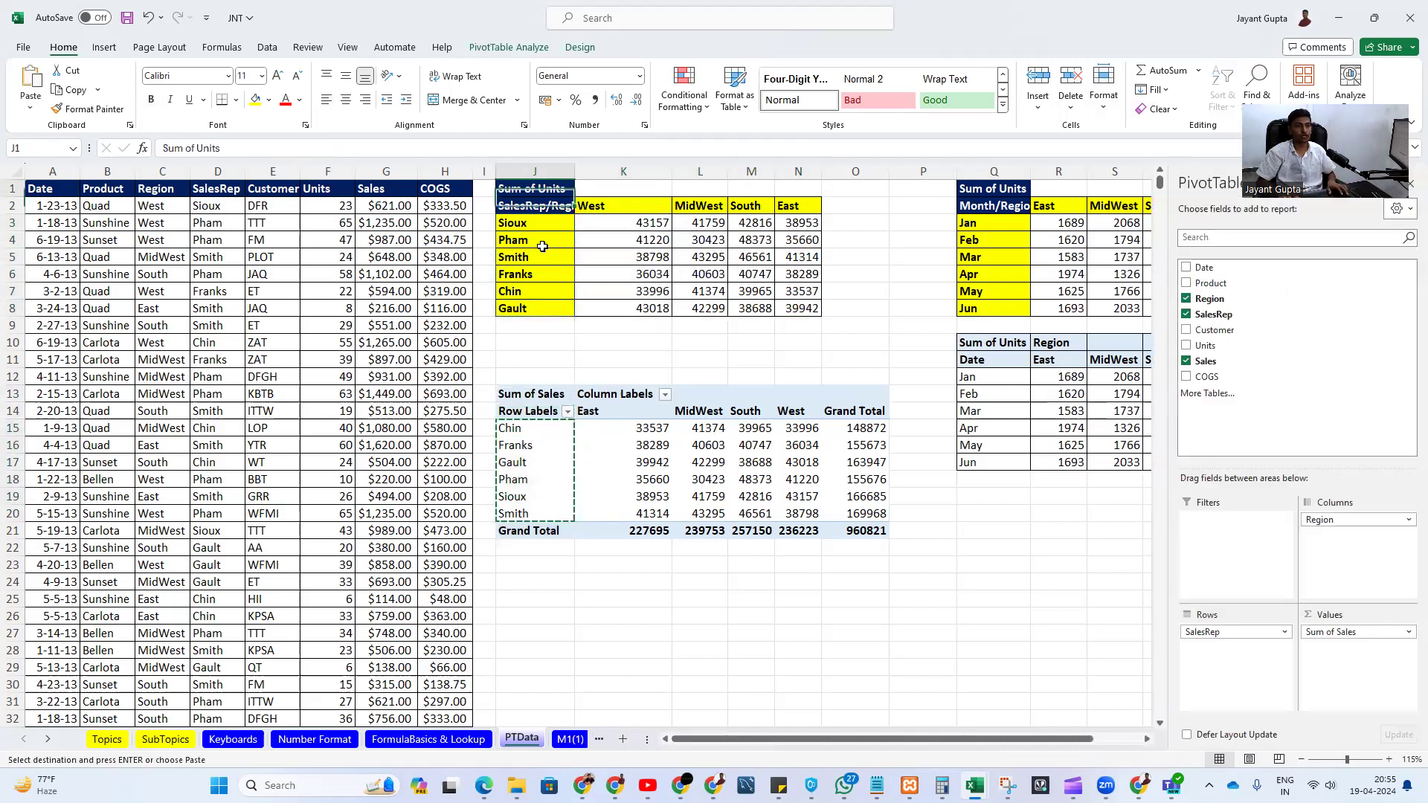
pyautogui.press('Down')
pyautogui.press('Down')
pyautogui.hotkey('ctrl', 'v')
# - Copy the PivotTable's region headers from K14:N14 over the formula headers in K2:N2
pyautogui.hotkey('ctrl', 'Up')
pyautogui.press('Right')
pyautogui.press('Down')
pyautogui.hotkey('ctrl', 'Down')
pyautogui.hotkey('ctrl', 'Down')
pyautogui.hotkey('ctrl', 'Down')
pyautogui.press('Up')
pyautogui.hotkey('ctrl', 'Up')
pyautogui.press('Down')
pyautogui.hotkey('ctrl', 'shift', 'Right')
pyautogui.hotkey('shift', 'Left')
pyautogui.hotkey('ctrl', 'c')
pyautogui.hotkey('ctrl', 'Up')
pyautogui.hotkey('ctrl', 'Up')
pyautogui.hotkey('ctrl', 'Up')
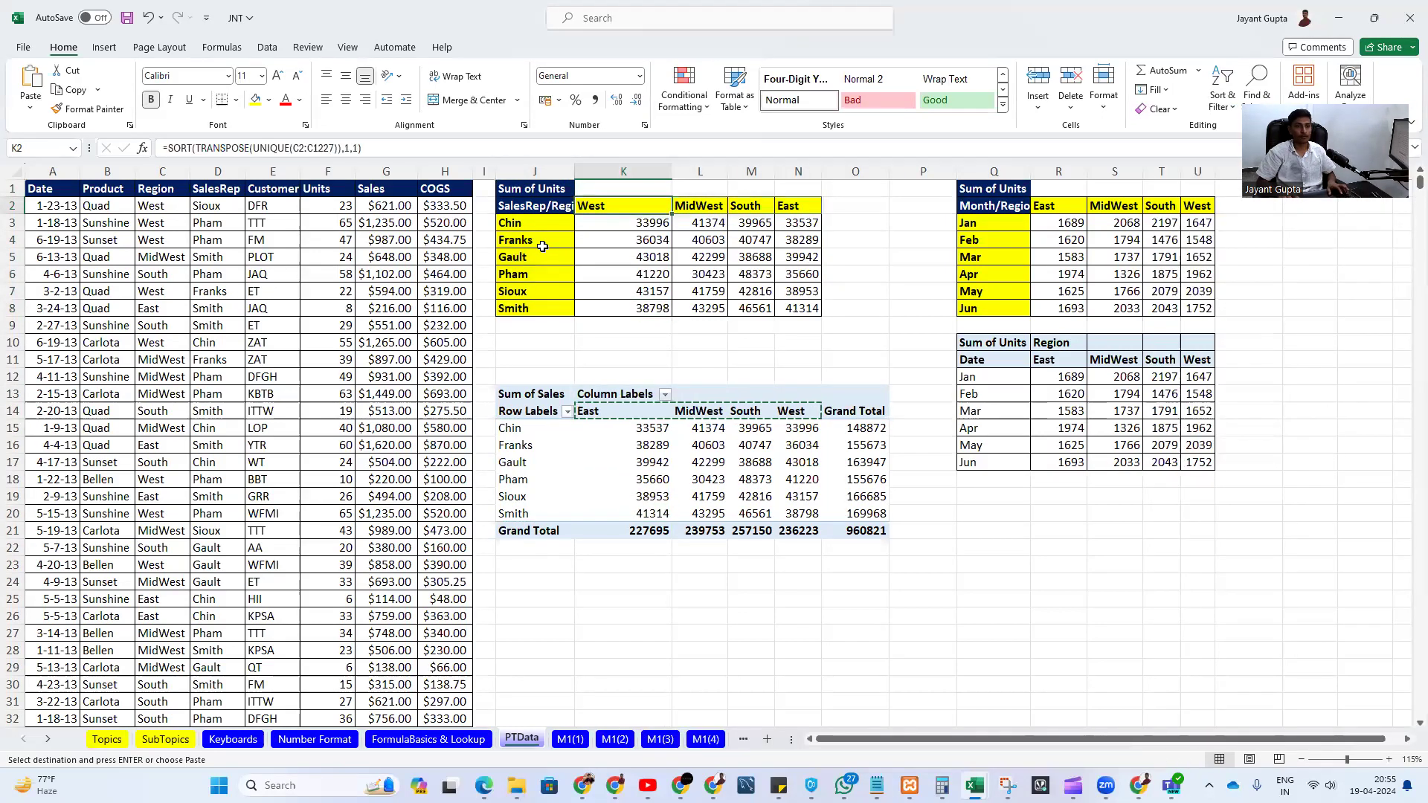
pyautogui.hotkey('ctrl', 'v')
# - Compare the SUMIFS results in K3:N8 with the PivotTable values and review the formula in K3
pyautogui.hotkey('ctrl', 'Down')
pyautogui.hotkey('ctrl', 'Up')
pyautogui.press('Down')
pyautogui.hotkey('ctrl', 'shift', 'Right')
pyautogui.hotkey('ctrl', 'shift', 'Down')
pyautogui.hotkey('ctrl', 'Down')
pyautogui.hotkey('ctrl', 'Down')
pyautogui.hotkey('ctrl', 'Down')
pyautogui.press('Up')
pyautogui.hotkey('ctrl', 'Up')
pyautogui.press('Down')
pyautogui.press('Escape')
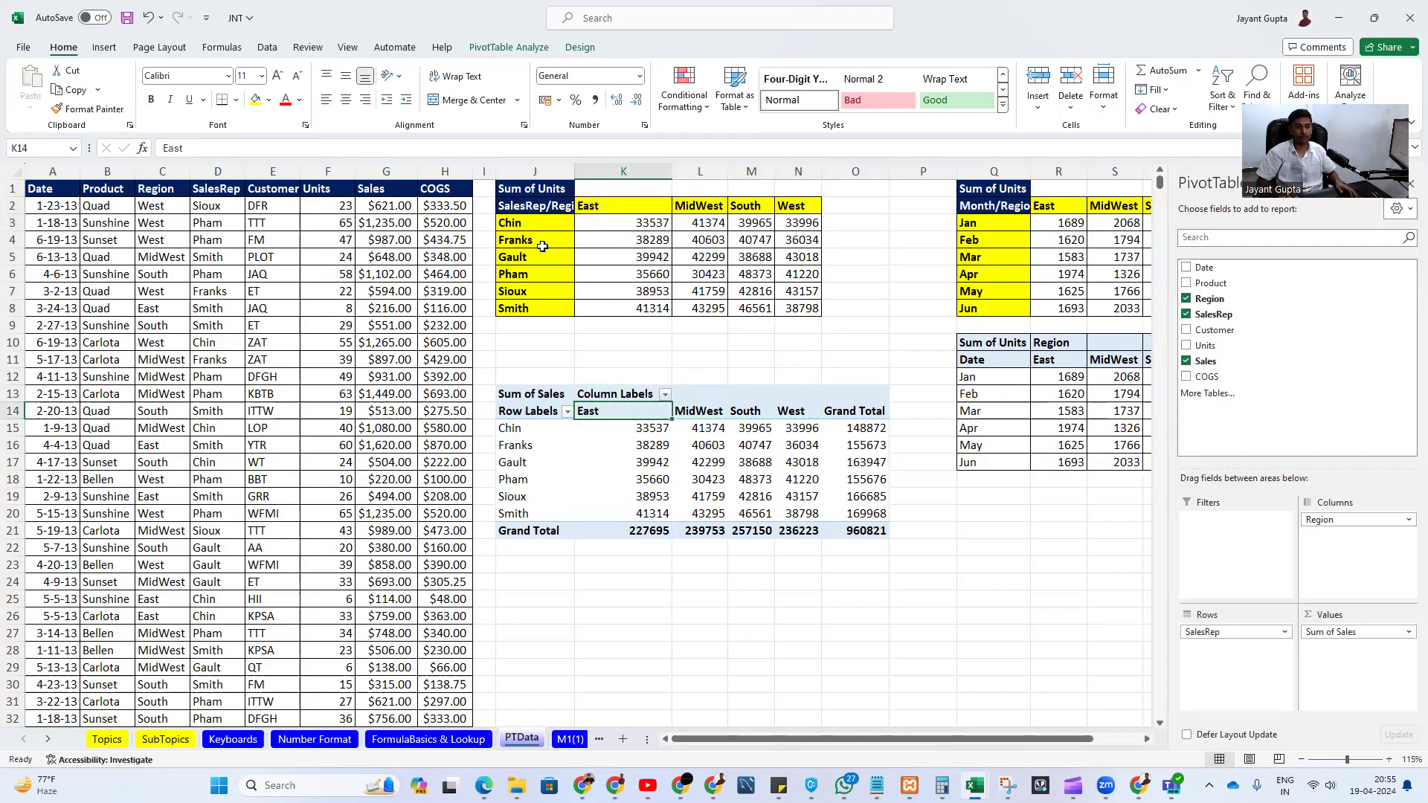
pyautogui.click(639, 227)
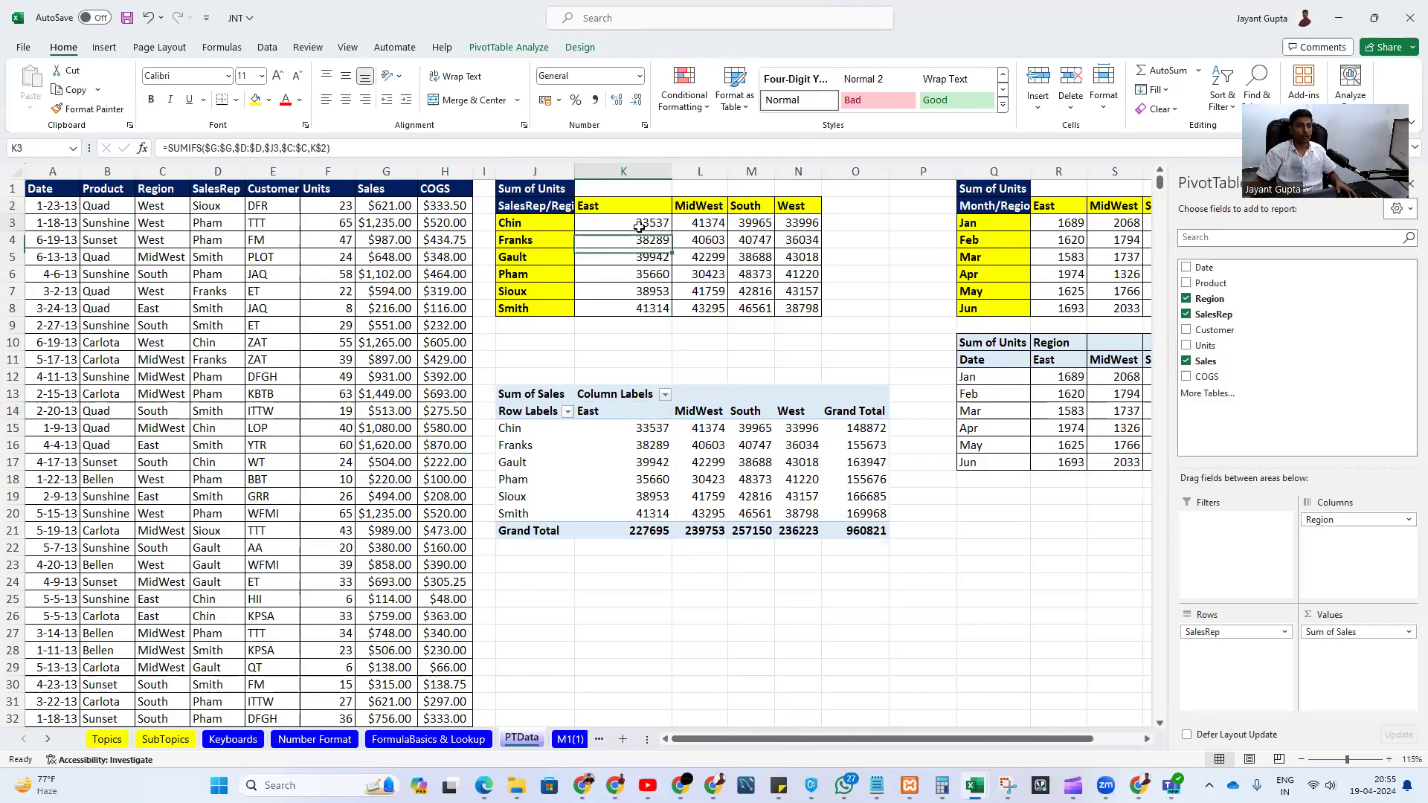
# - Change the function in cell K3 from SUMIFS to AVERAGEIFS, keeping its sales, rep and region arguments
pyautogui.doubleClick(201, 148)
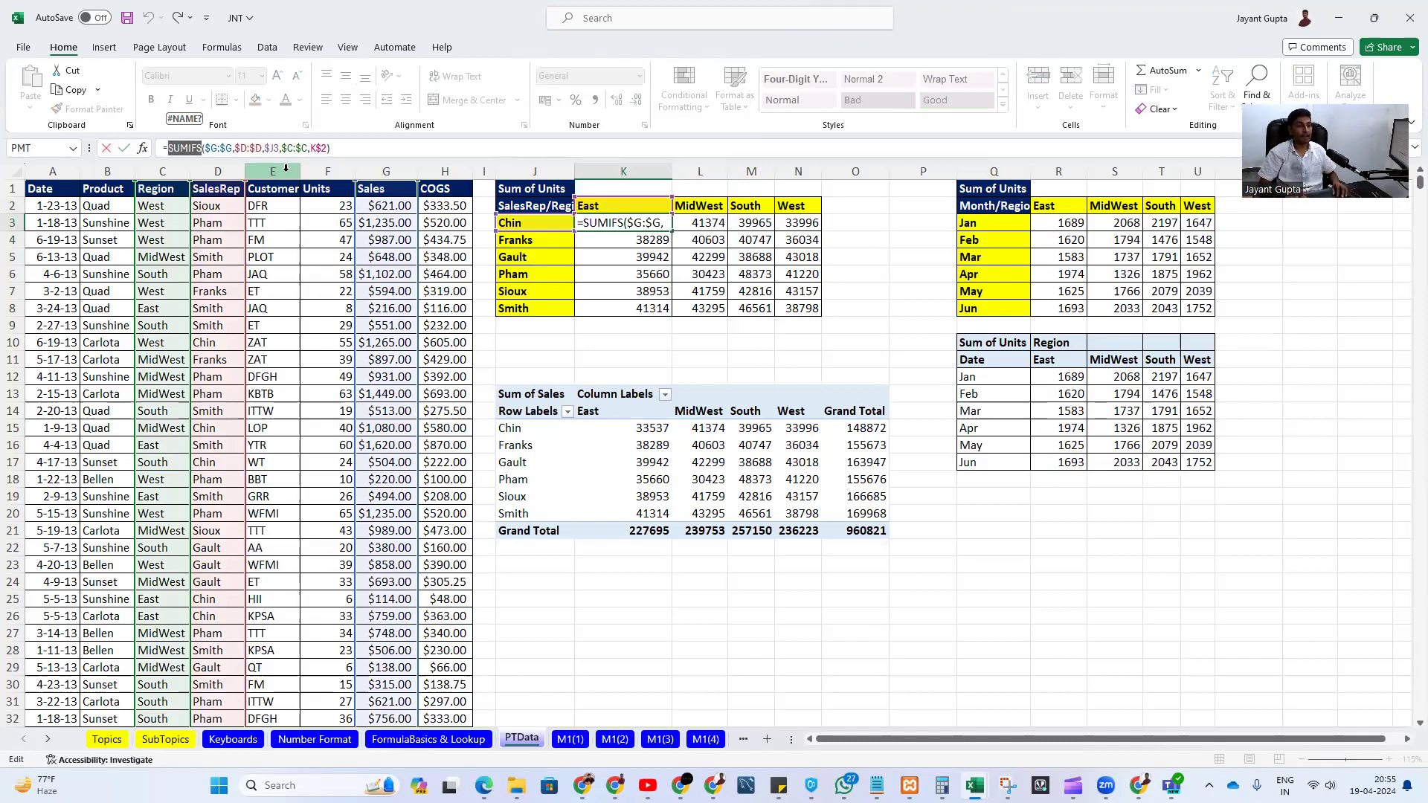
pyautogui.write('Ava')
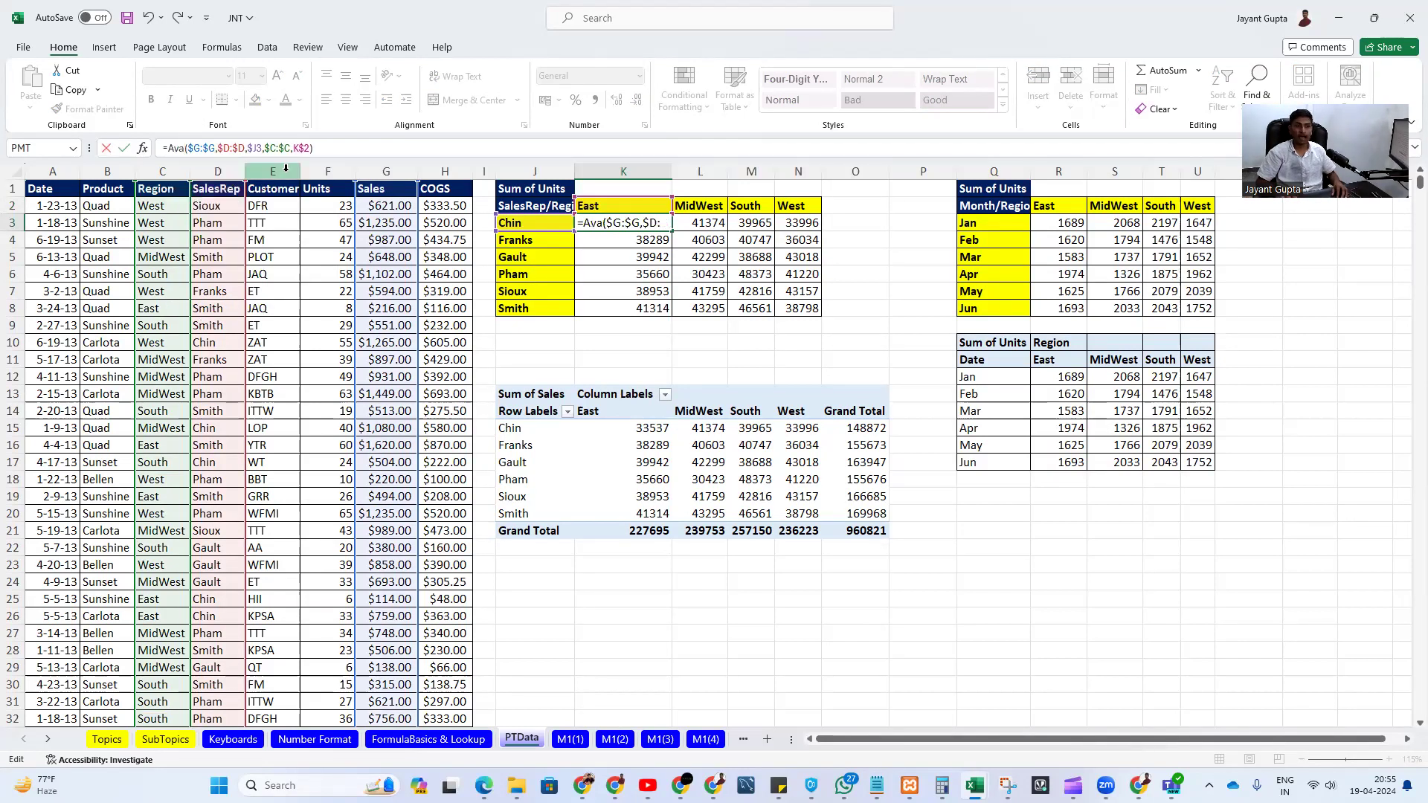
pyautogui.write('eag')
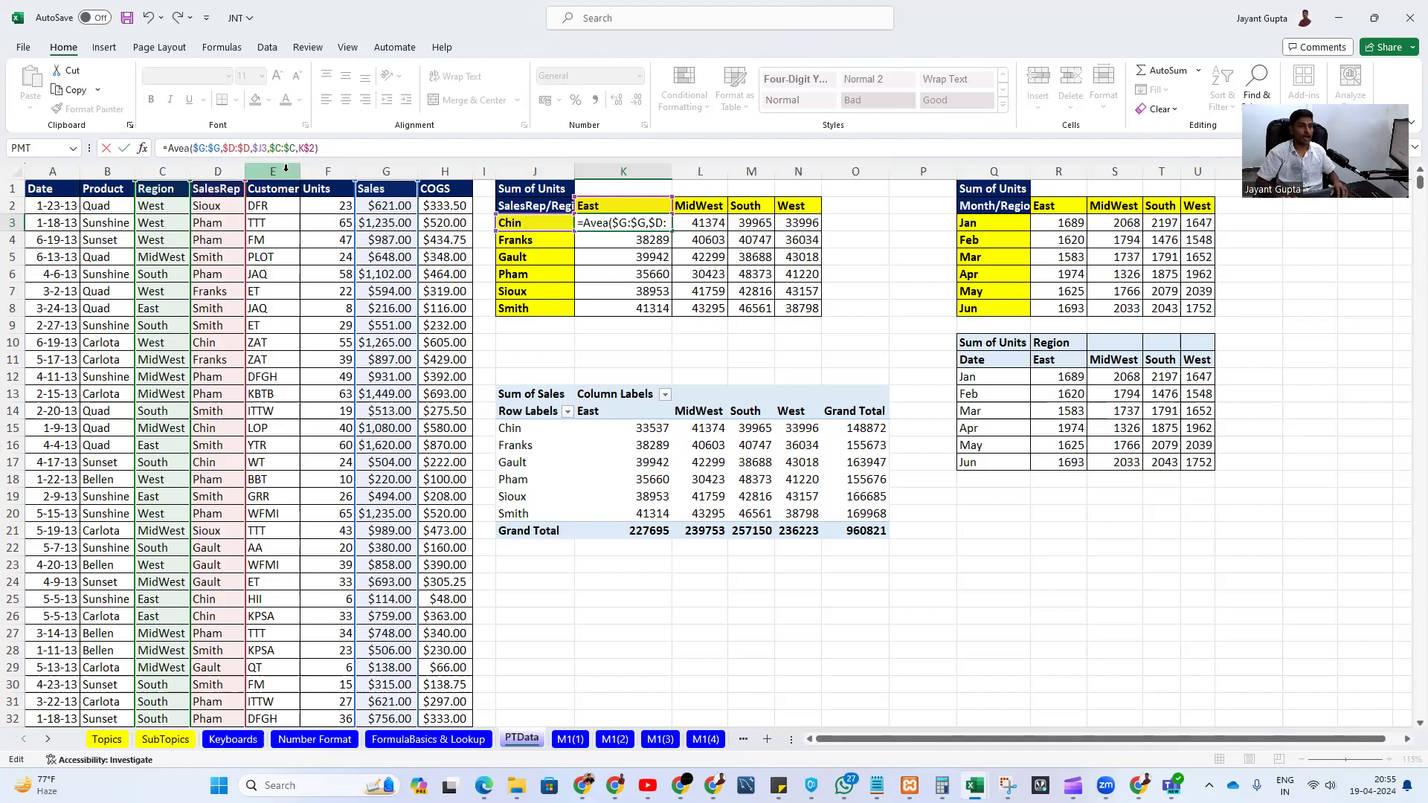
pyautogui.press('BackSpace')
pyautogui.press('BackSpace')
pyautogui.write('rage')
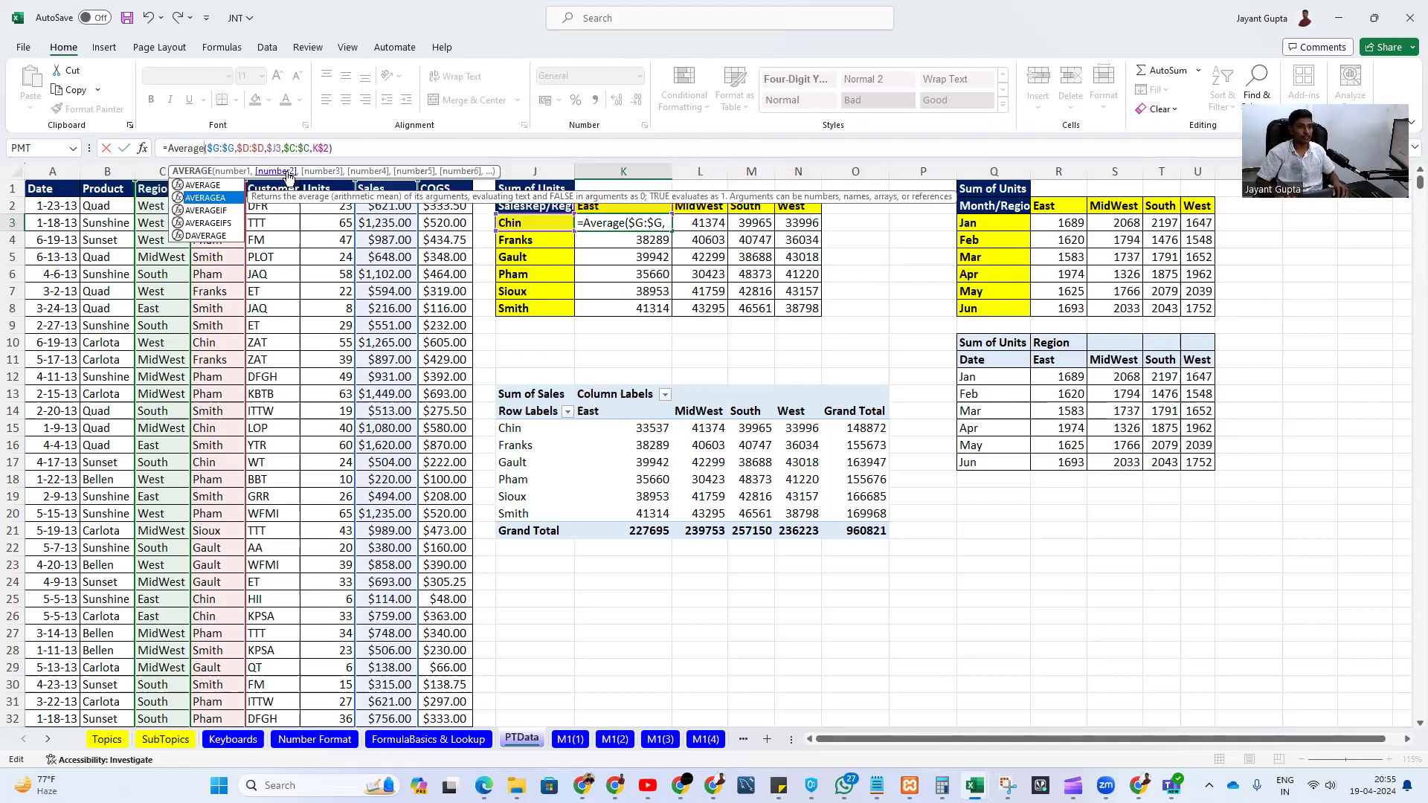
pyautogui.press('Return')
pyautogui.press('Up')
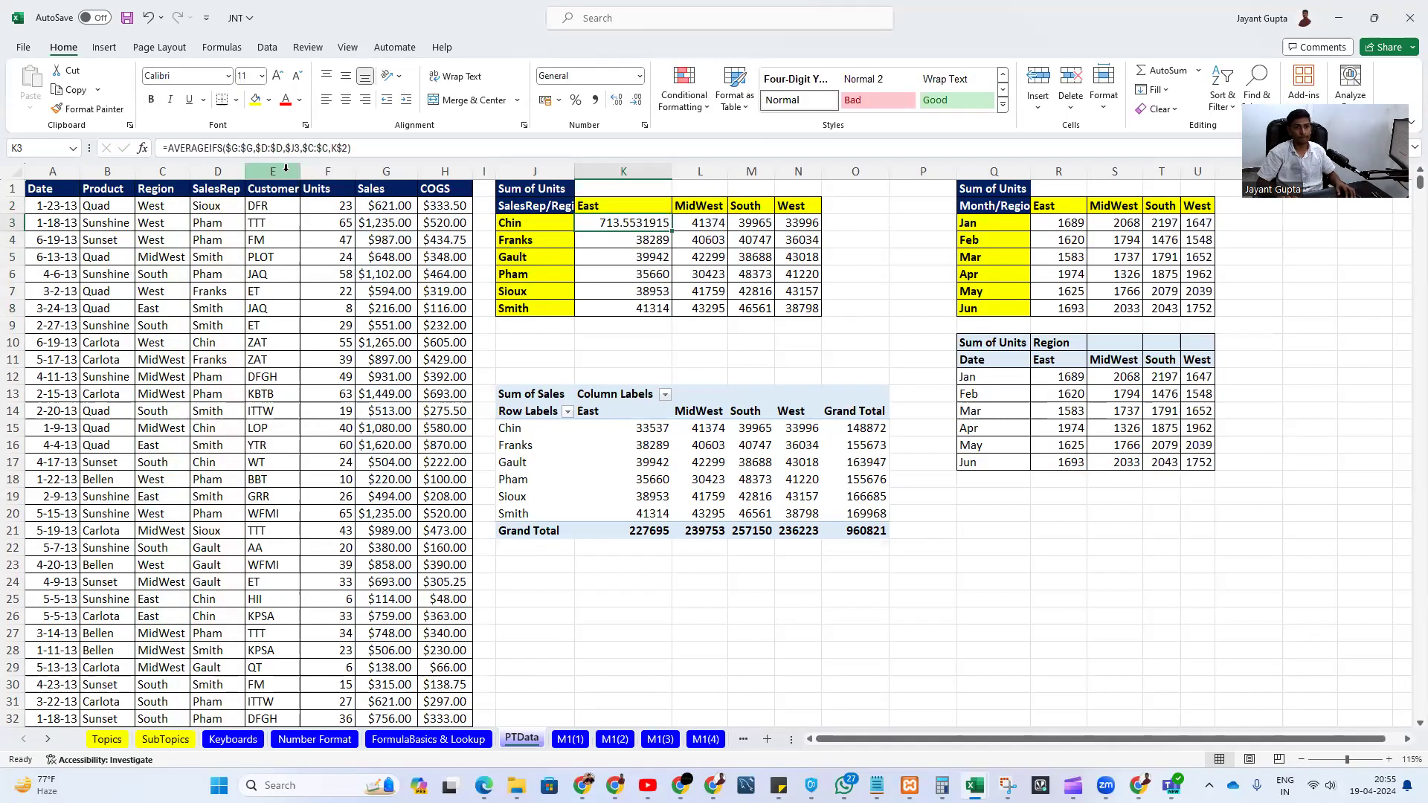
# - Fill the AVERAGEIFS formula from K3 down and across the range K3:N8
pyautogui.hotkey('shift', 'Down')
pyautogui.hotkey('shift', 'Down')
pyautogui.hotkey('shift', 'Down')
pyautogui.hotkey('shift', 'Down')
pyautogui.hotkey('shift', 'Down')
pyautogui.hotkey('shift', 'Right')
pyautogui.hotkey('shift', 'Right')
pyautogui.hotkey('shift', 'Right')
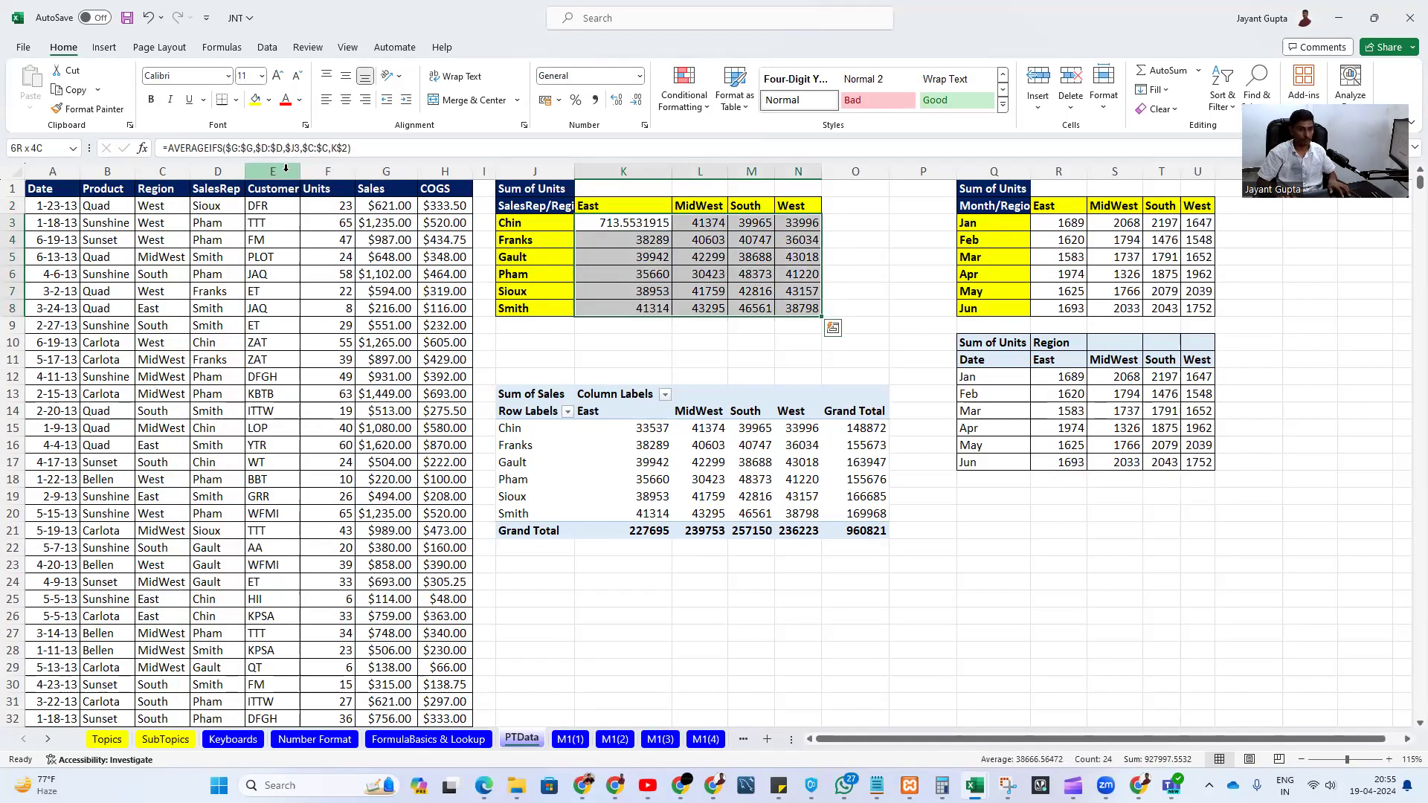
pyautogui.hotkey('ctrl', 'd')
pyautogui.hotkey('ctrl', 'r')
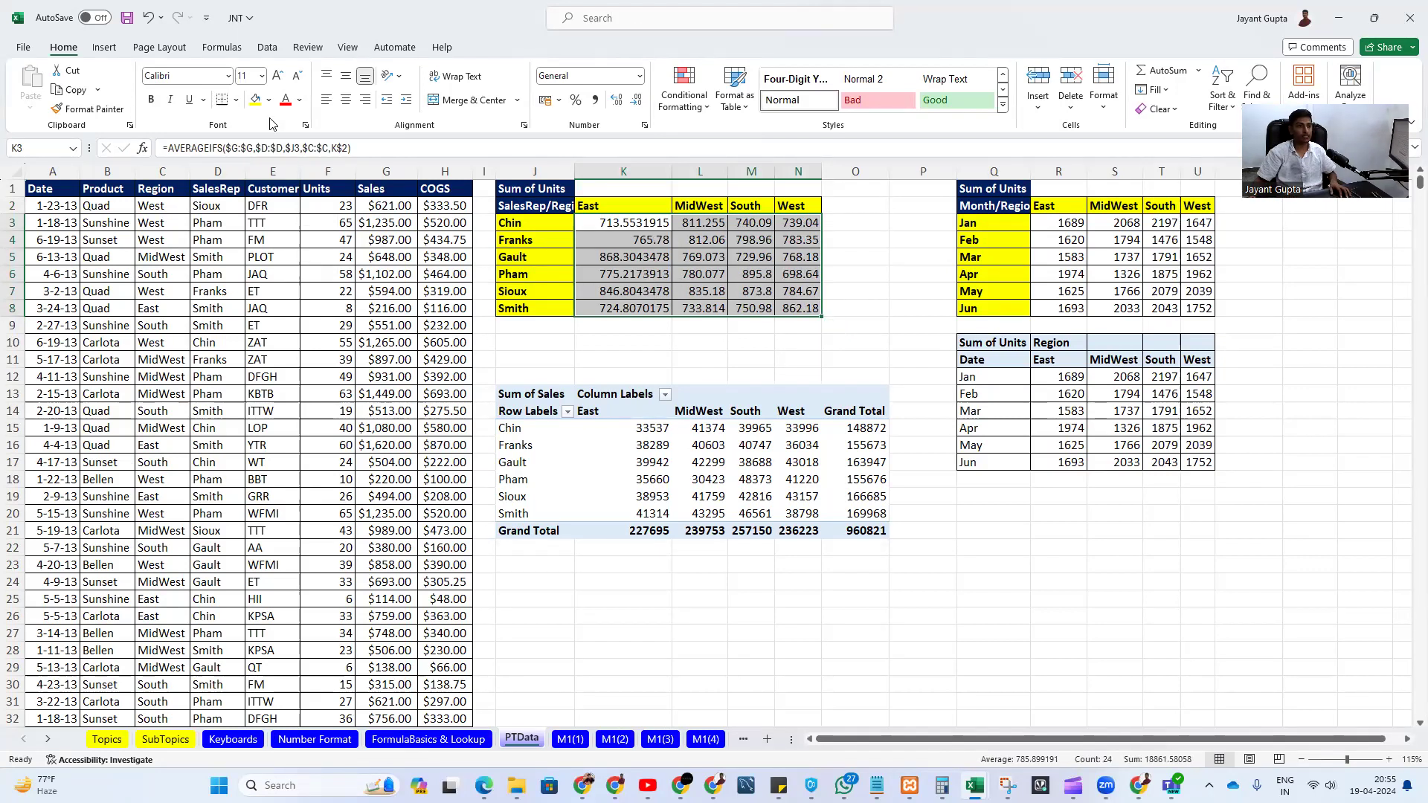
# - Format the averages in K3:N8 with no decimal places and autofit the widths of columns M and N
pyautogui.click(619, 102)
pyautogui.click(633, 102)
pyautogui.click(634, 102)
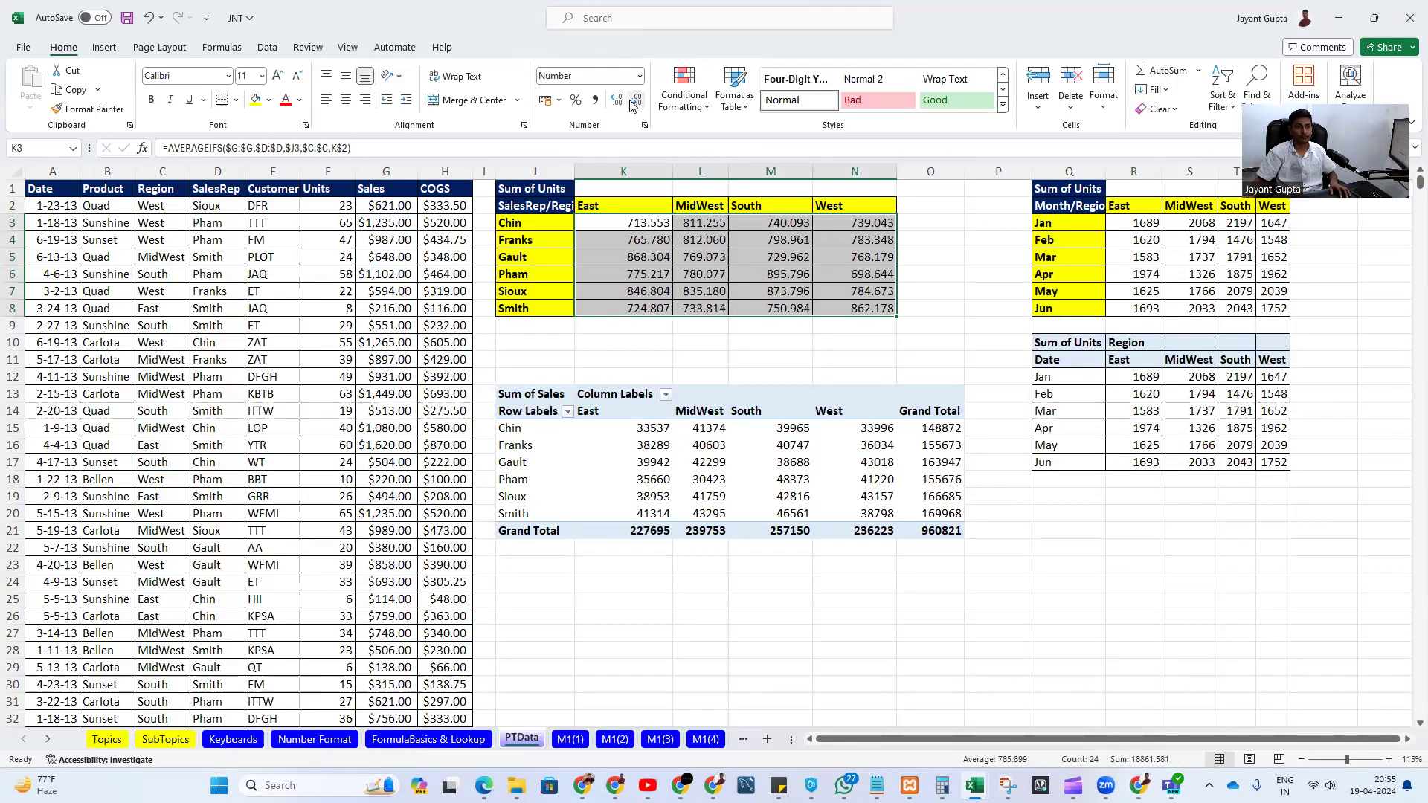
pyautogui.click(634, 102)
pyautogui.click(634, 102)
pyautogui.click(634, 102)
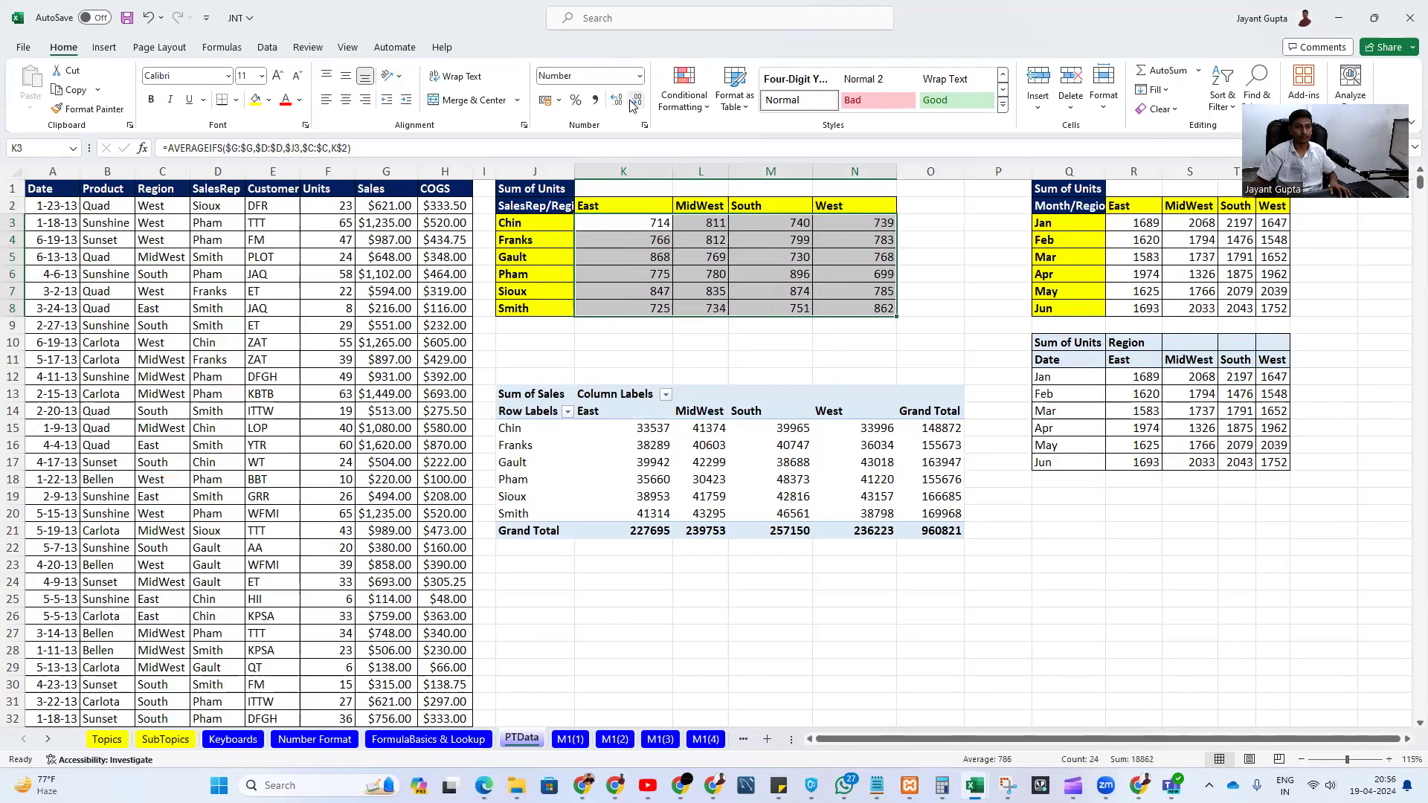
pyautogui.doubleClick(812, 172)
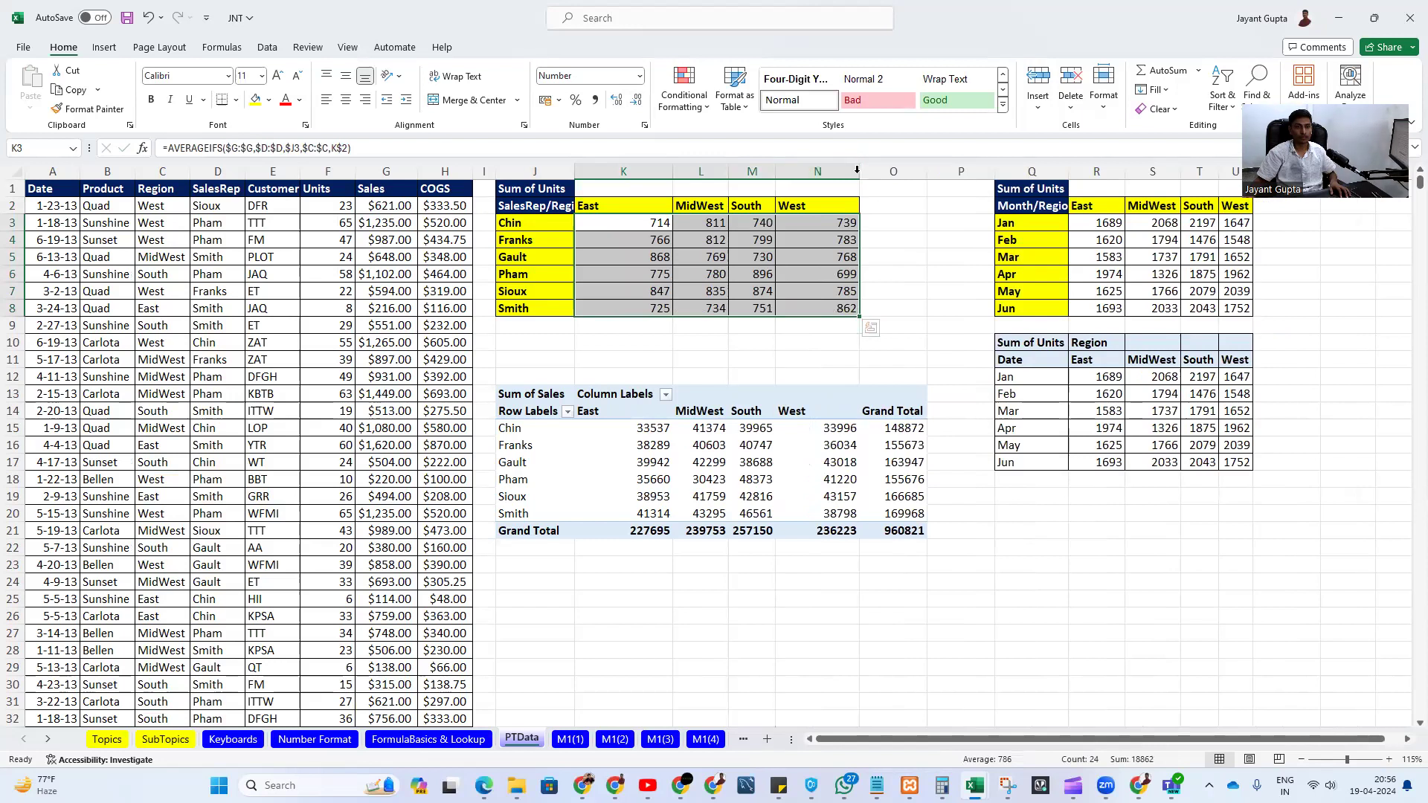
pyautogui.doubleClick(860, 172)
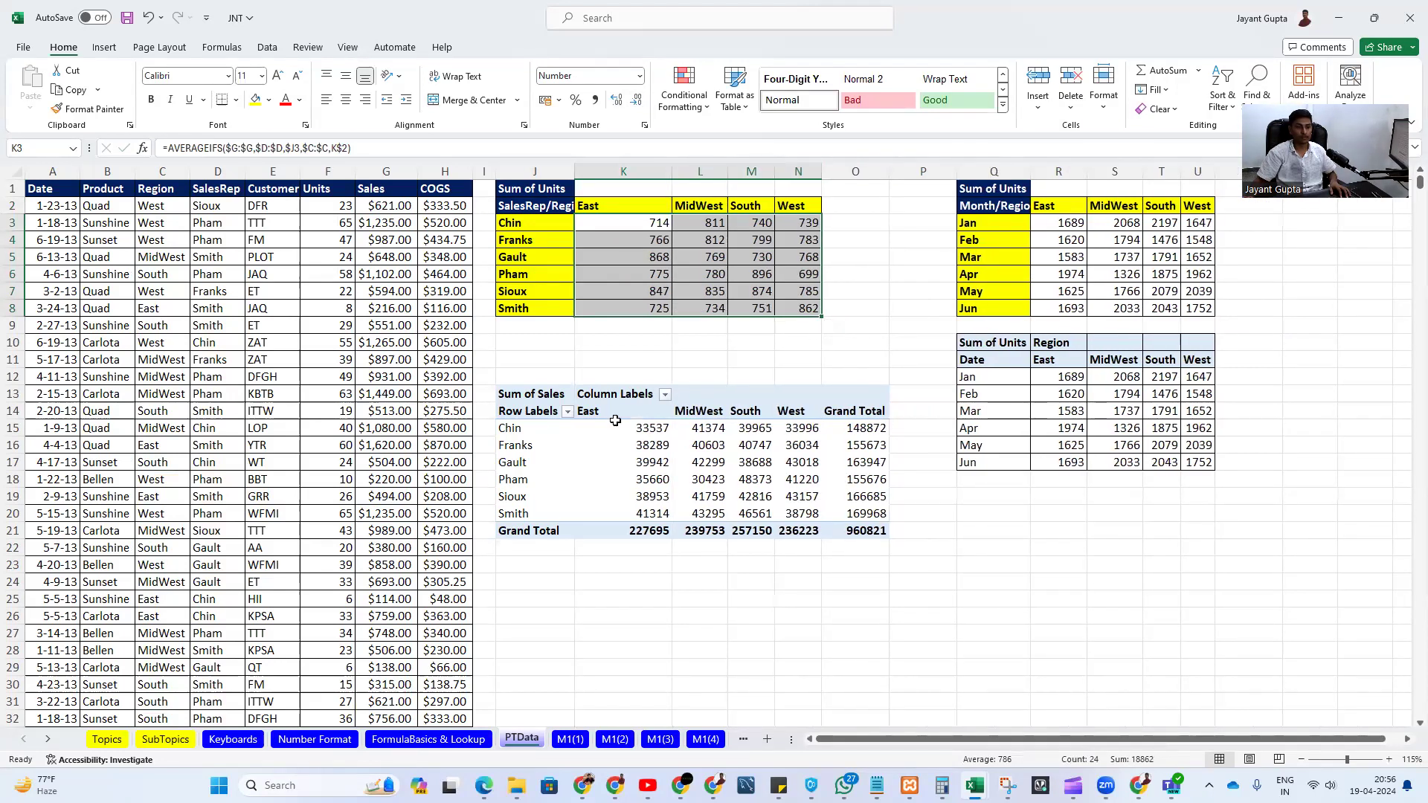
# - Summarize the PivotTable's Sales value field by Average
pyautogui.click(619, 428)
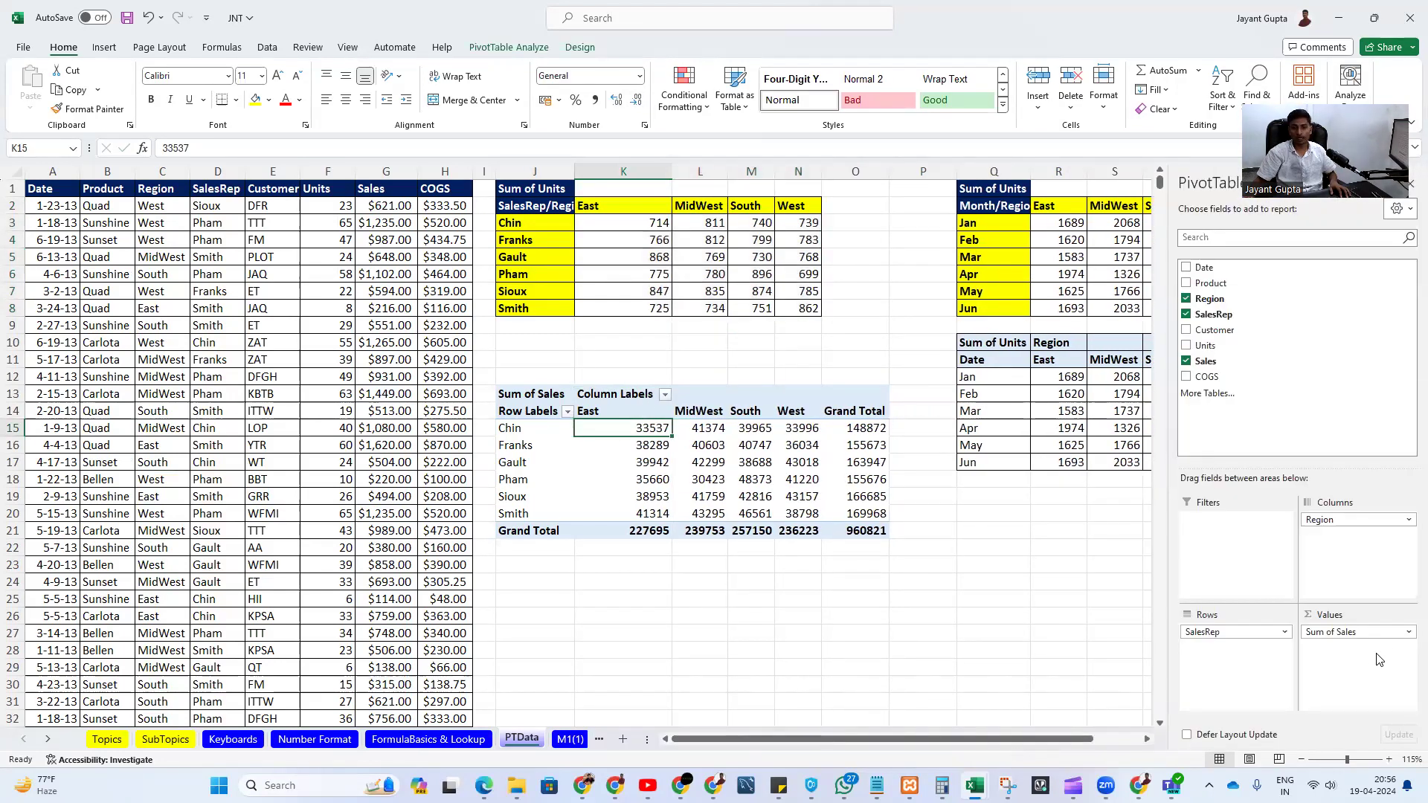
pyautogui.click(1386, 634)
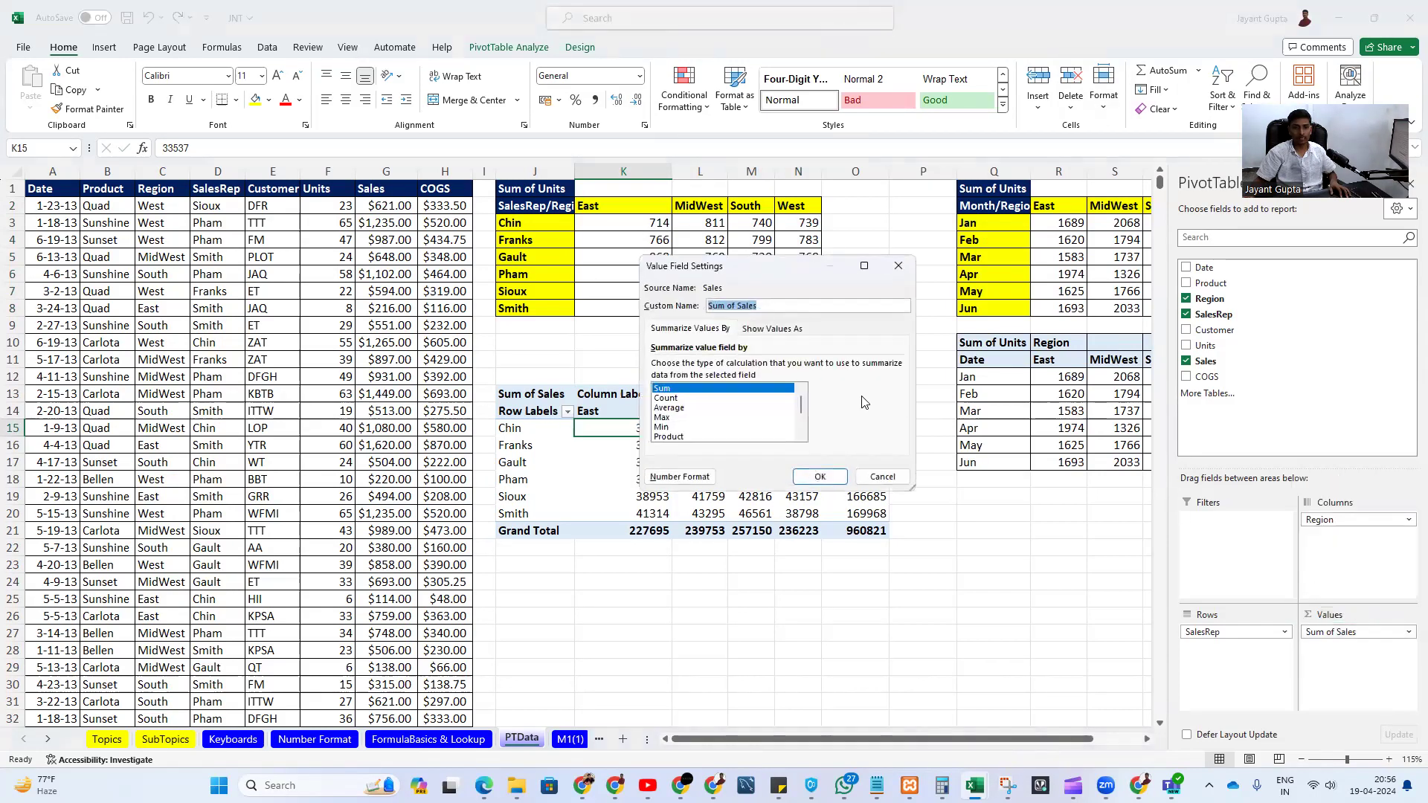
pyautogui.doubleClick(660, 408)
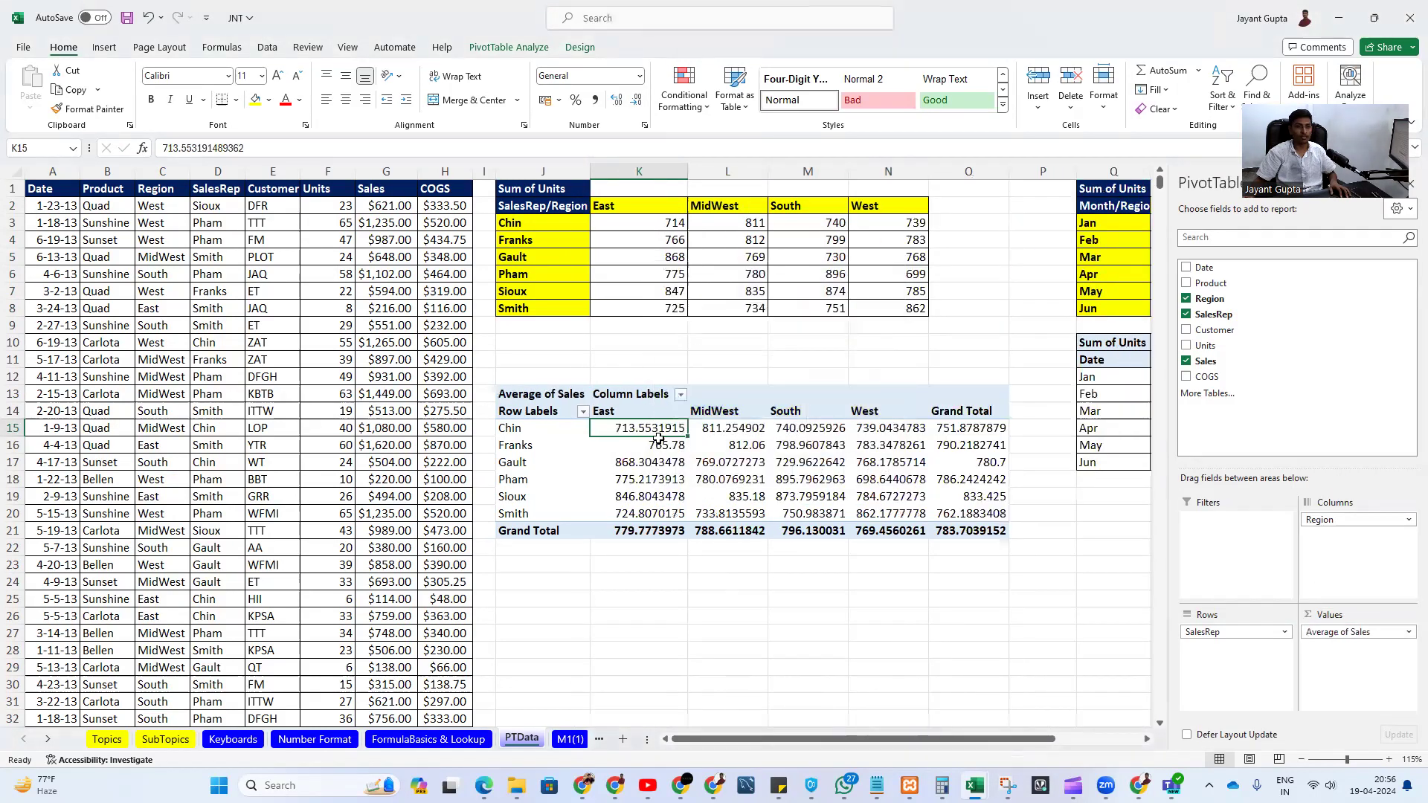
# - Format the PivotTable values in K15:O21, including the grand totals, with no decimal places
pyautogui.hotkey('ctrl', 'shift', 'Down')
pyautogui.hotkey('ctrl', 'shift', 'Up')
pyautogui.hotkey('ctrl', 'shift', 'Down')
pyautogui.hotkey('shift', 'Right')
pyautogui.hotkey('shift', 'Right')
pyautogui.hotkey('shift', 'Right')
pyautogui.hotkey('shift', 'Right')
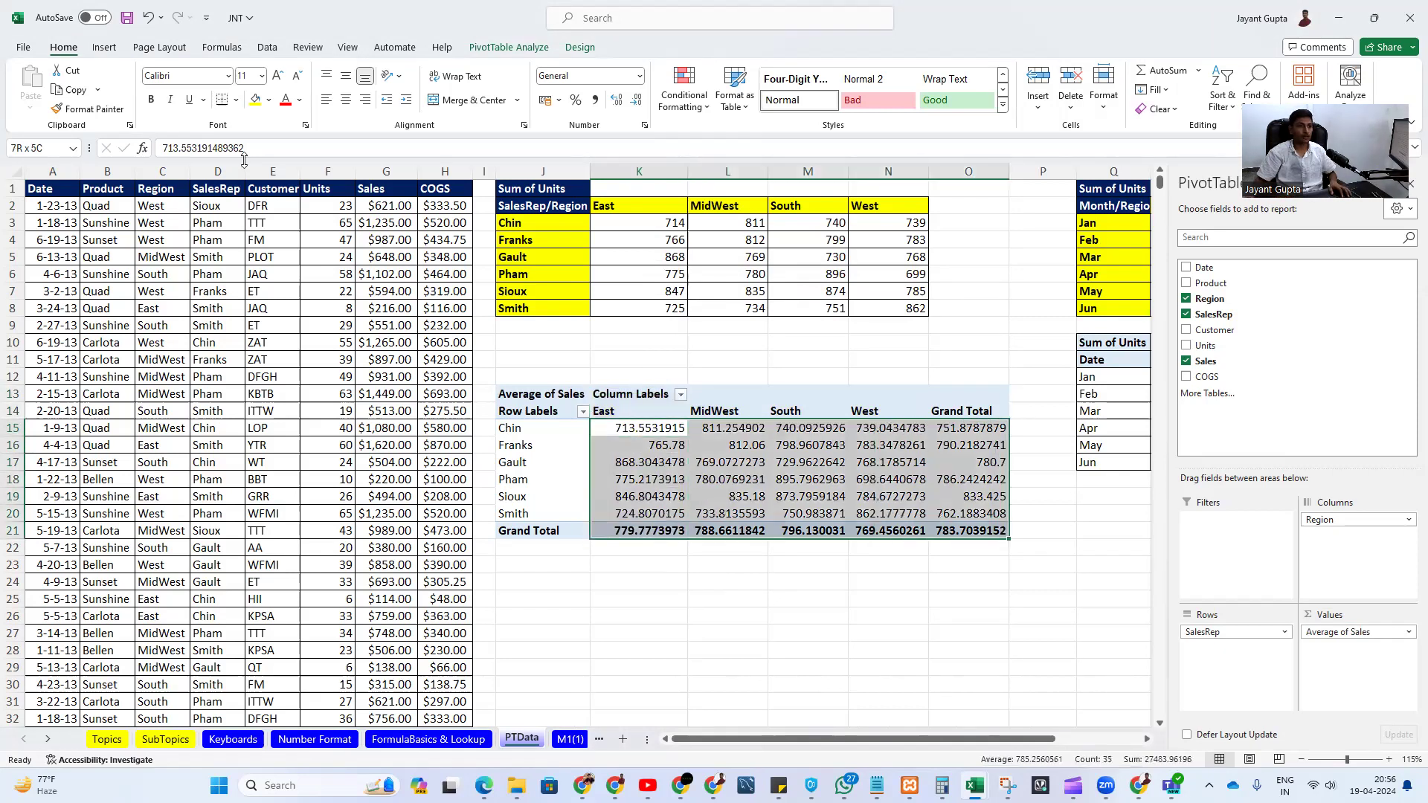
pyautogui.click(615, 101)
pyautogui.click(638, 102)
pyautogui.click(638, 101)
pyautogui.click(638, 101)
pyautogui.click(640, 102)
pyautogui.click(641, 104)
pyautogui.click(641, 104)
pyautogui.click(641, 104)
pyautogui.click(641, 104)
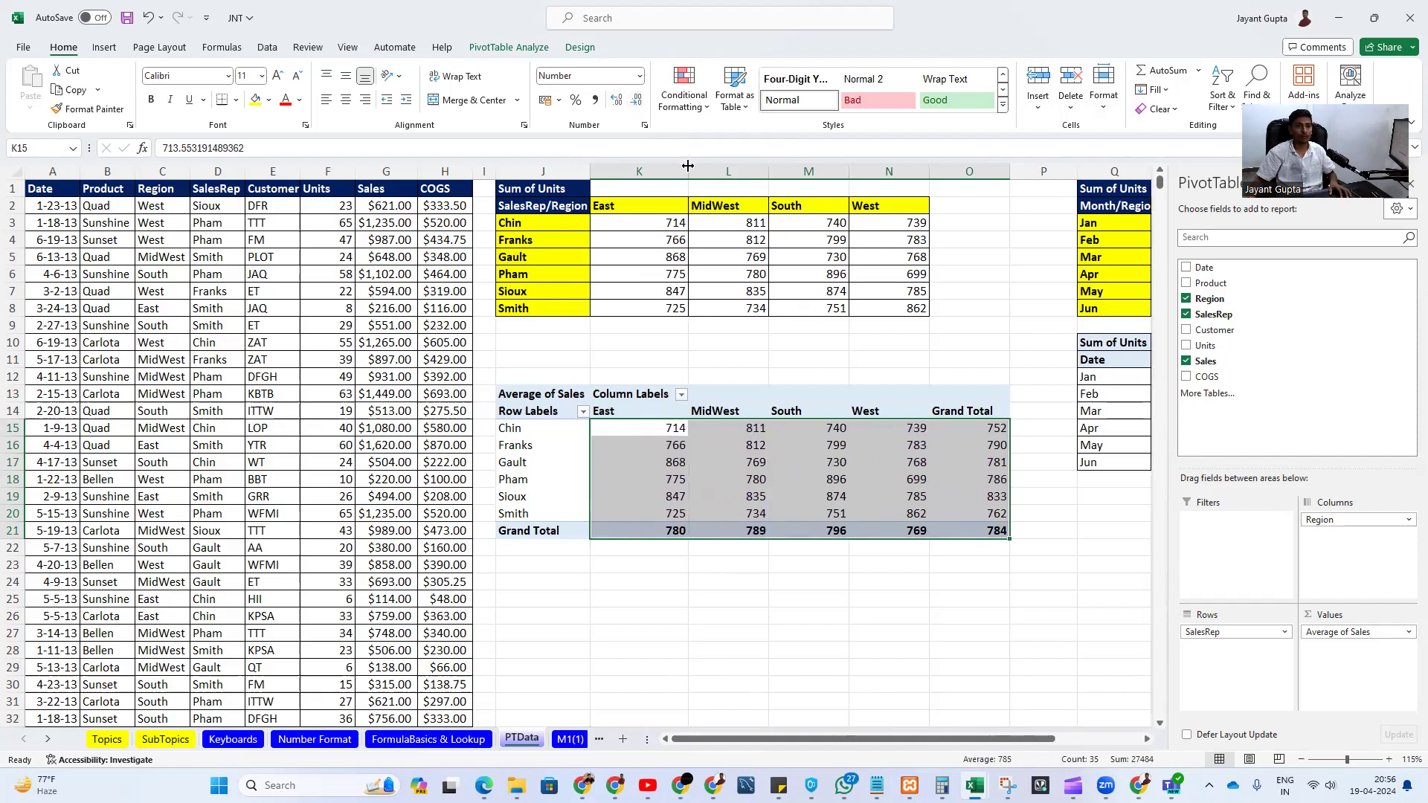
# - Compare the averages in K3:N8 with the PivotTable values and review the AVERAGEIFS formula in K3
pyautogui.click(658, 429)
pyautogui.moveTo(661, 223); pyautogui.dragTo(925, 303)
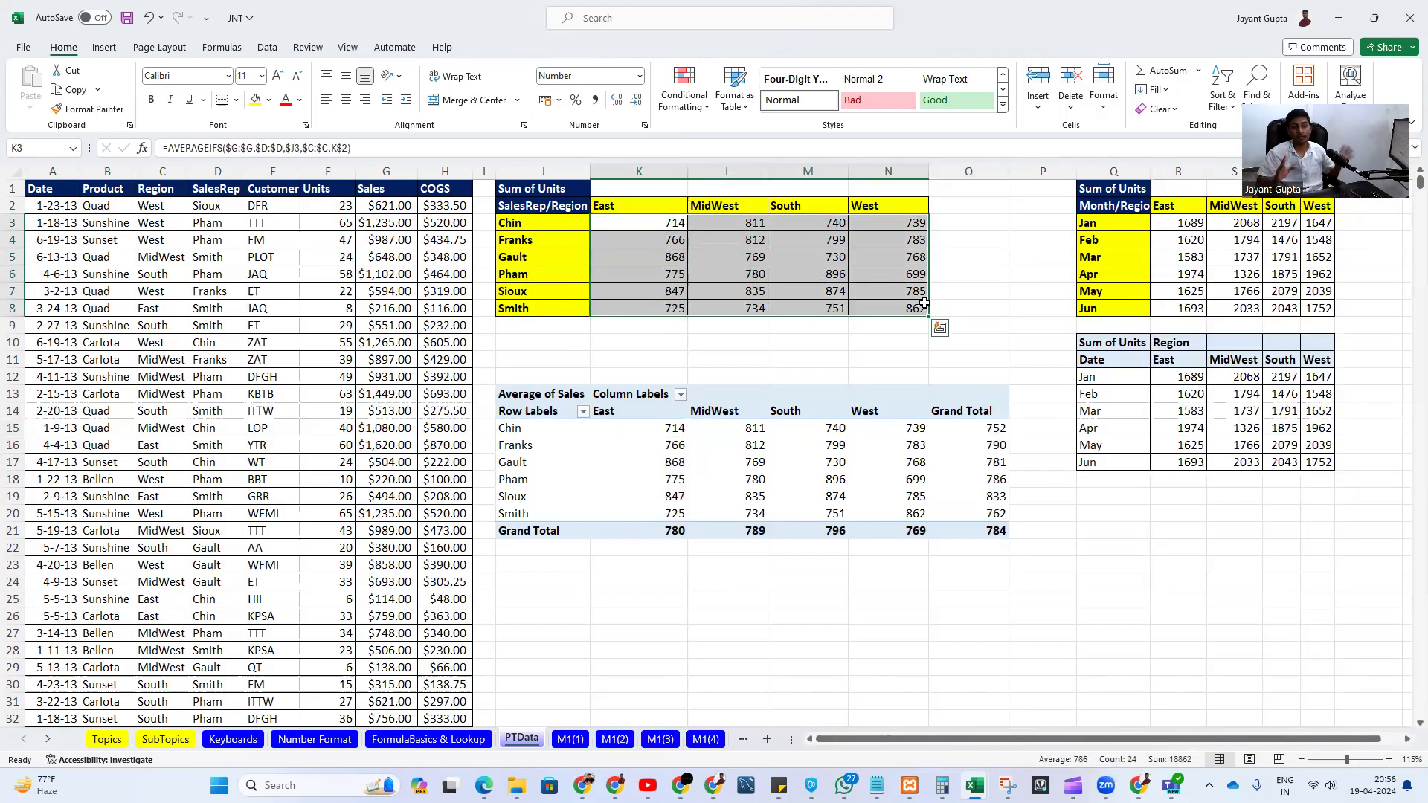
pyautogui.hotkey('shift', 'BackSpace')
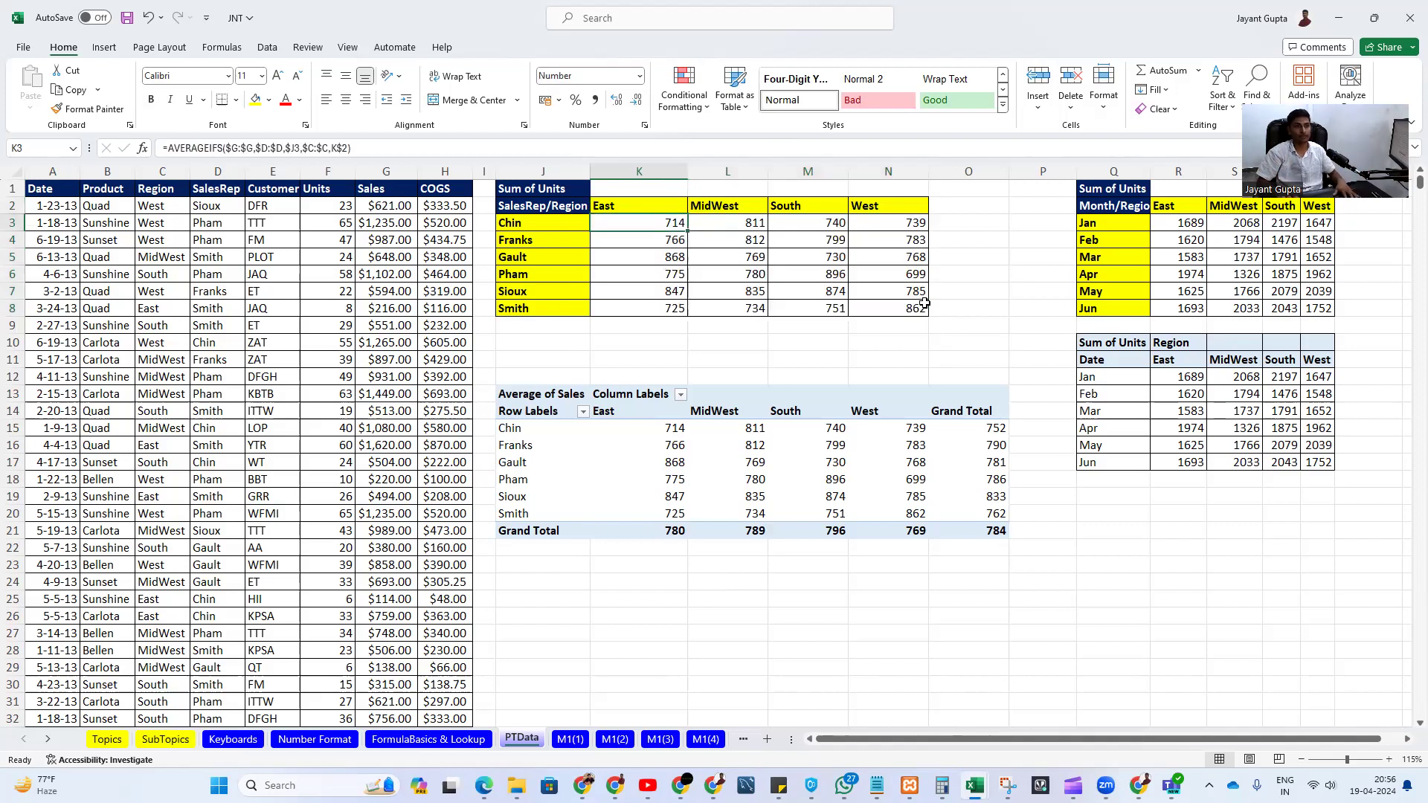
pyautogui.press('F2')
pyautogui.press('Escape')
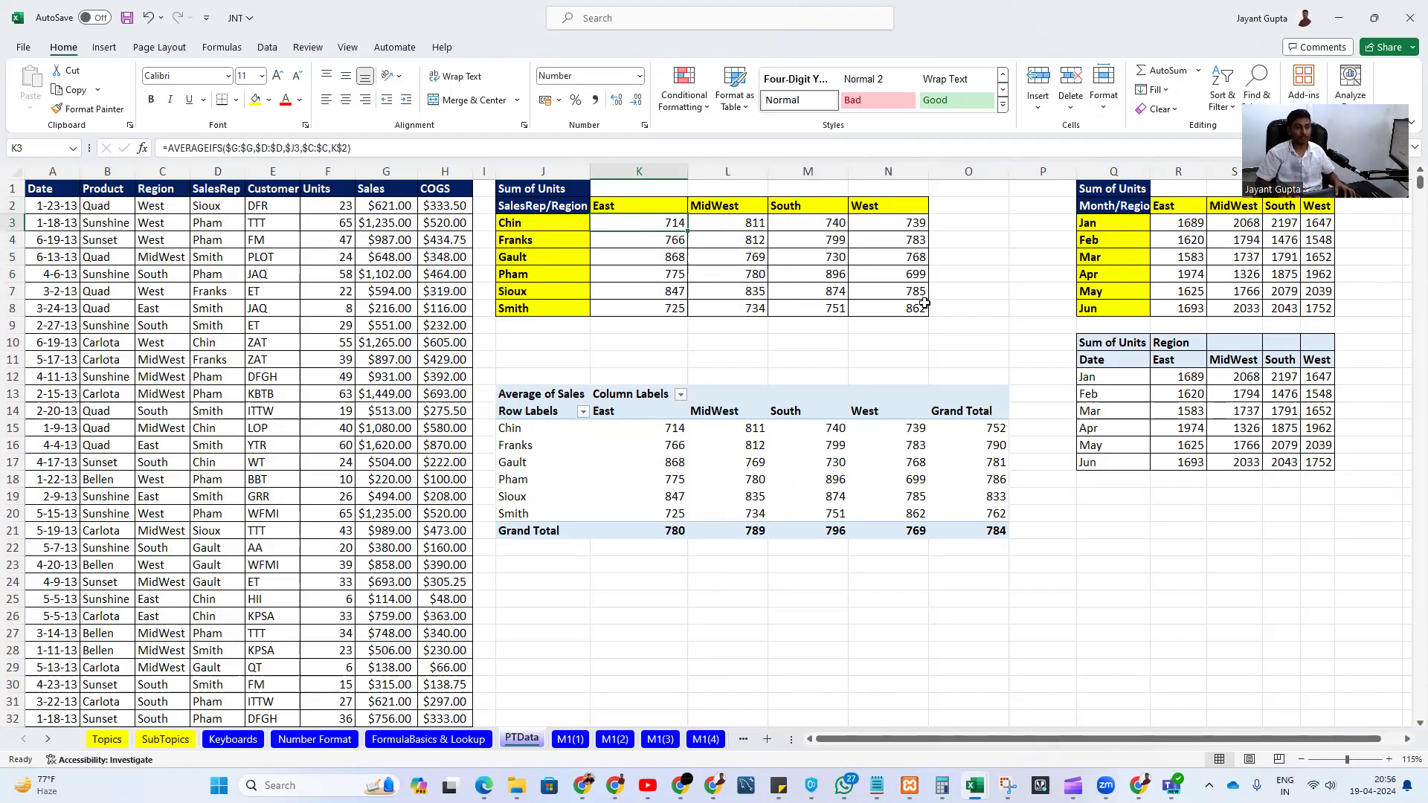
pyautogui.press('F2')
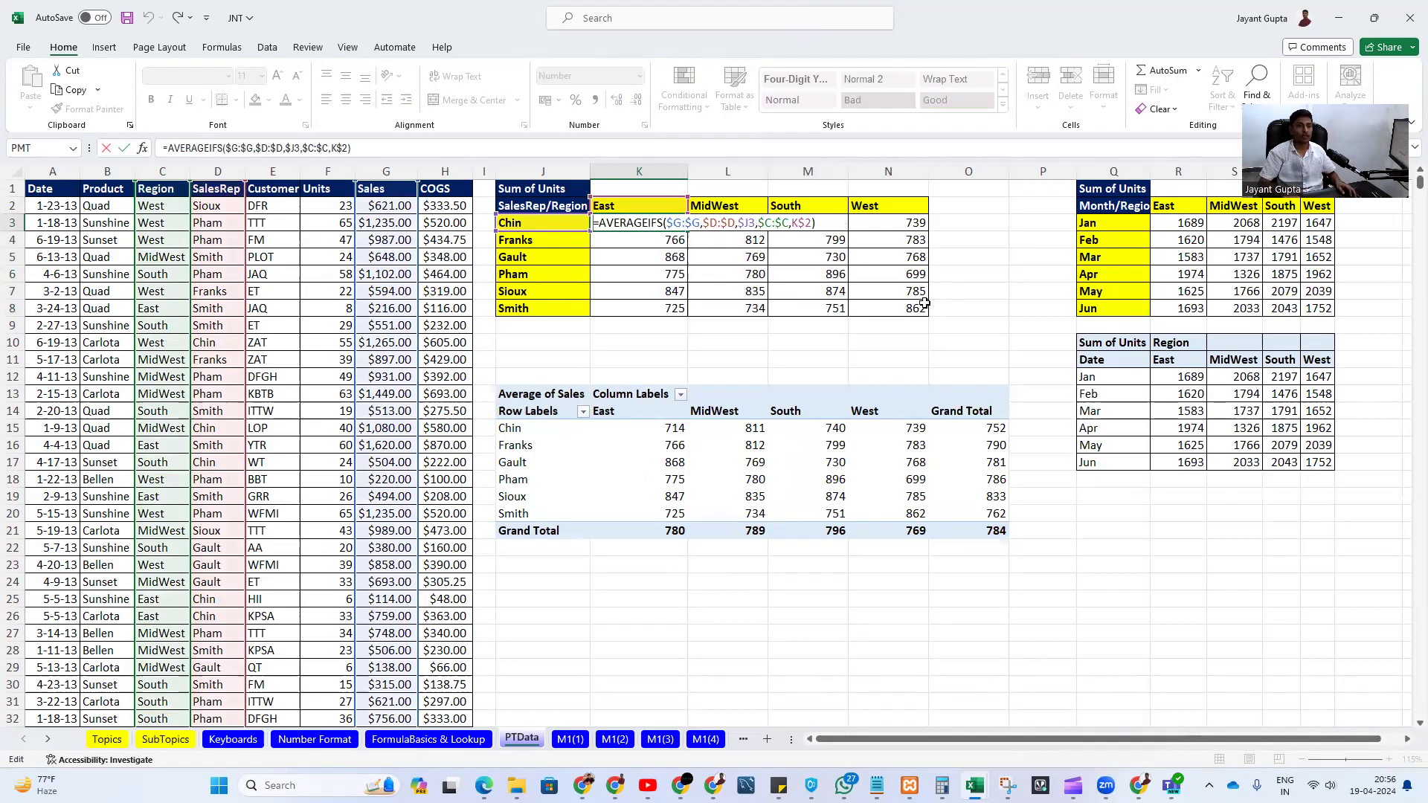
pyautogui.press('Home')
pyautogui.press('Right')
pyautogui.hotkey('ctrl', 'shift', 'Right')
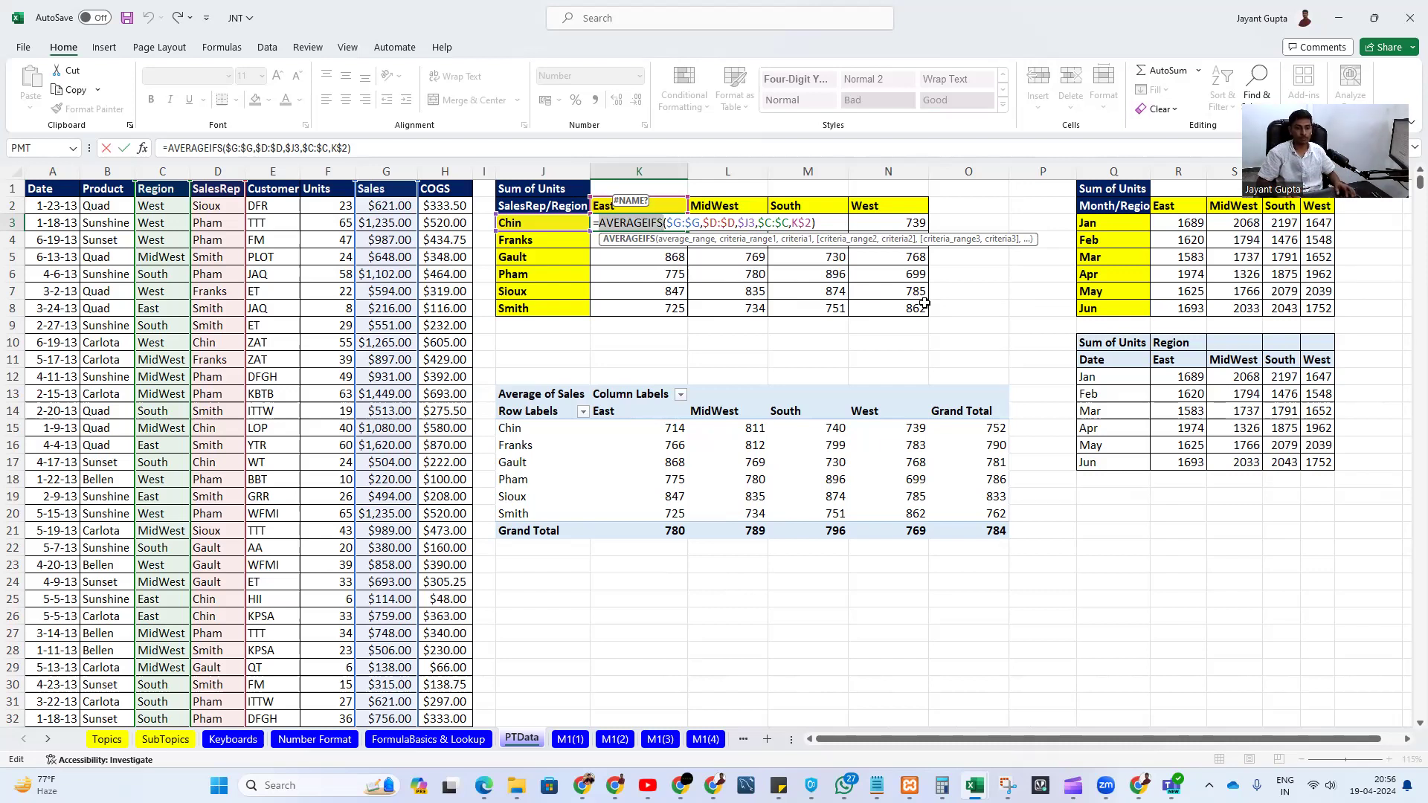
pyautogui.press('Escape')
# - Clear the AVERAGEIFS formulas from K3:N8, leaving the rep and region labels in place
pyautogui.hotkey('ctrl', 'shift', 'Right')
pyautogui.hotkey('ctrl', 'shift', 'Down')
pyautogui.press('Delete')
pyautogui.press('Up')
pyautogui.press('Down')
pyautogui.hotkey('ctrl', 'z')
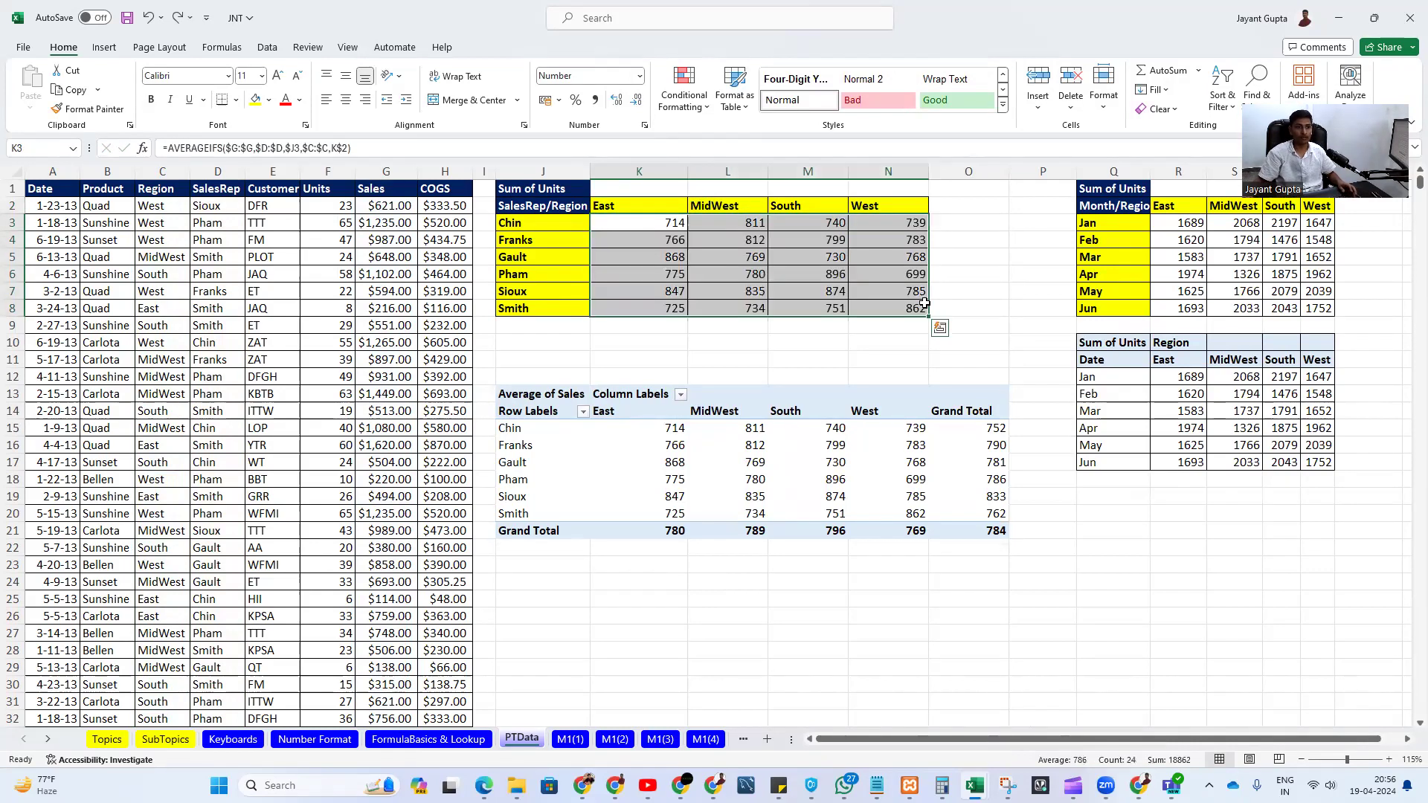
pyautogui.press('Delete')
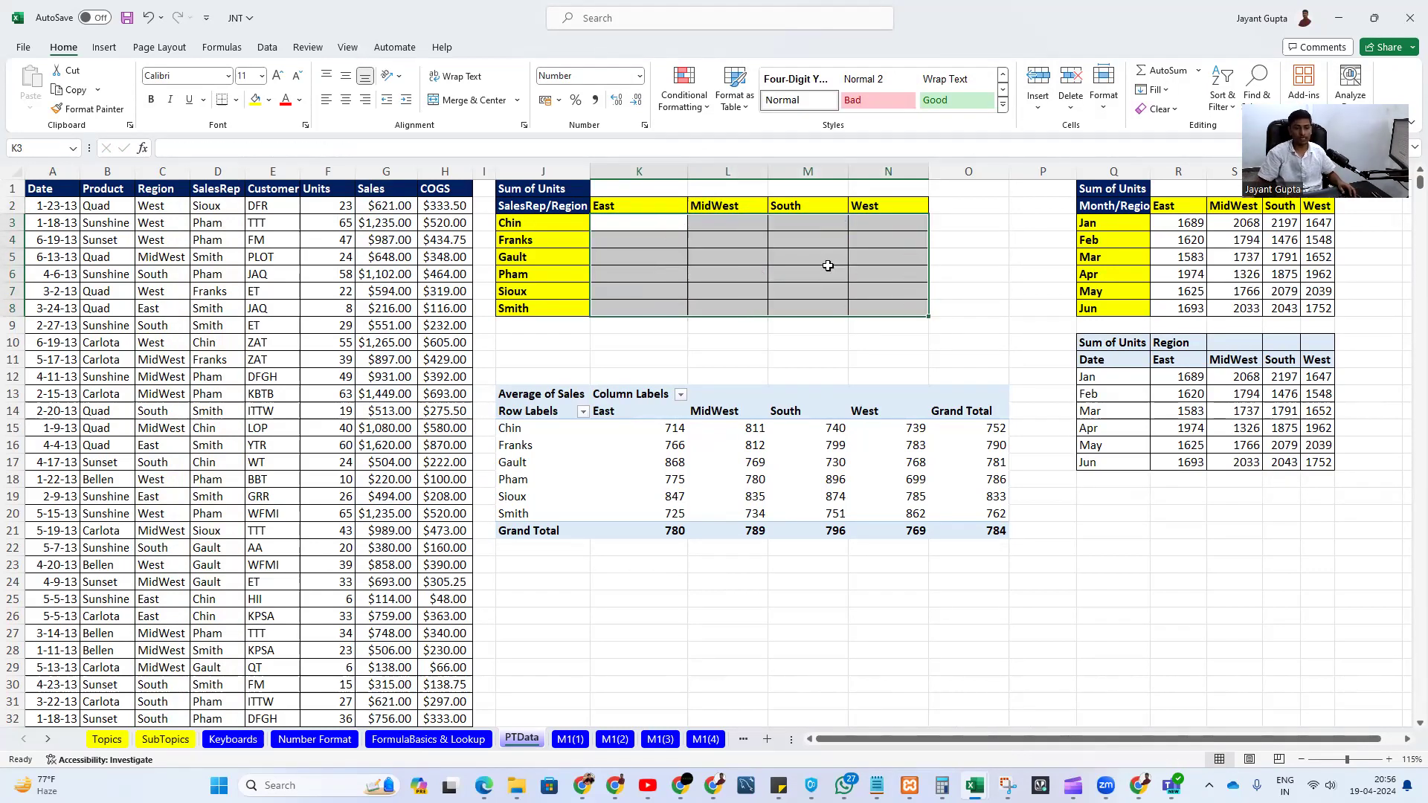
# - Summarize the PivotTable's Sales value field by Count
pyautogui.click(710, 445)
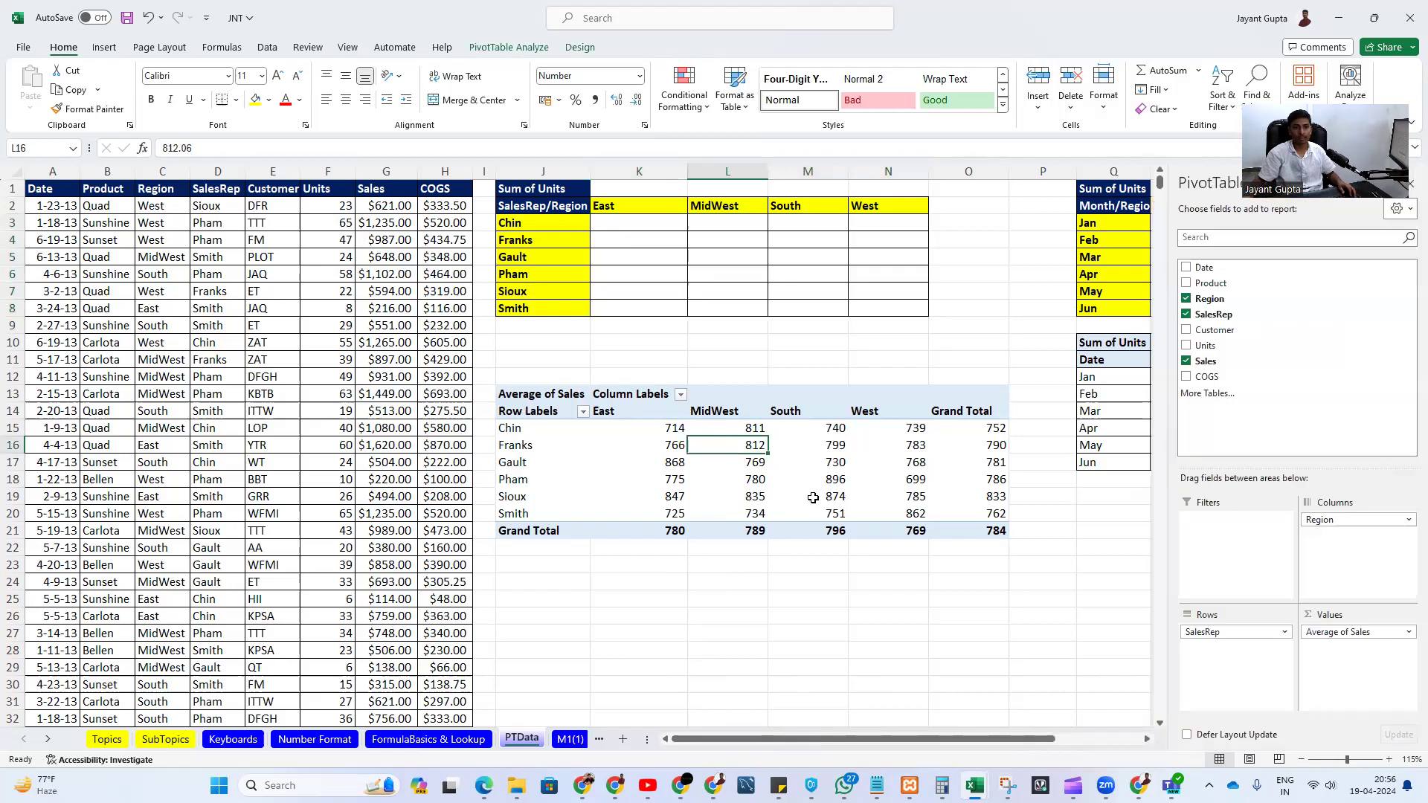
pyautogui.click(1393, 633)
pyautogui.click(1358, 615)
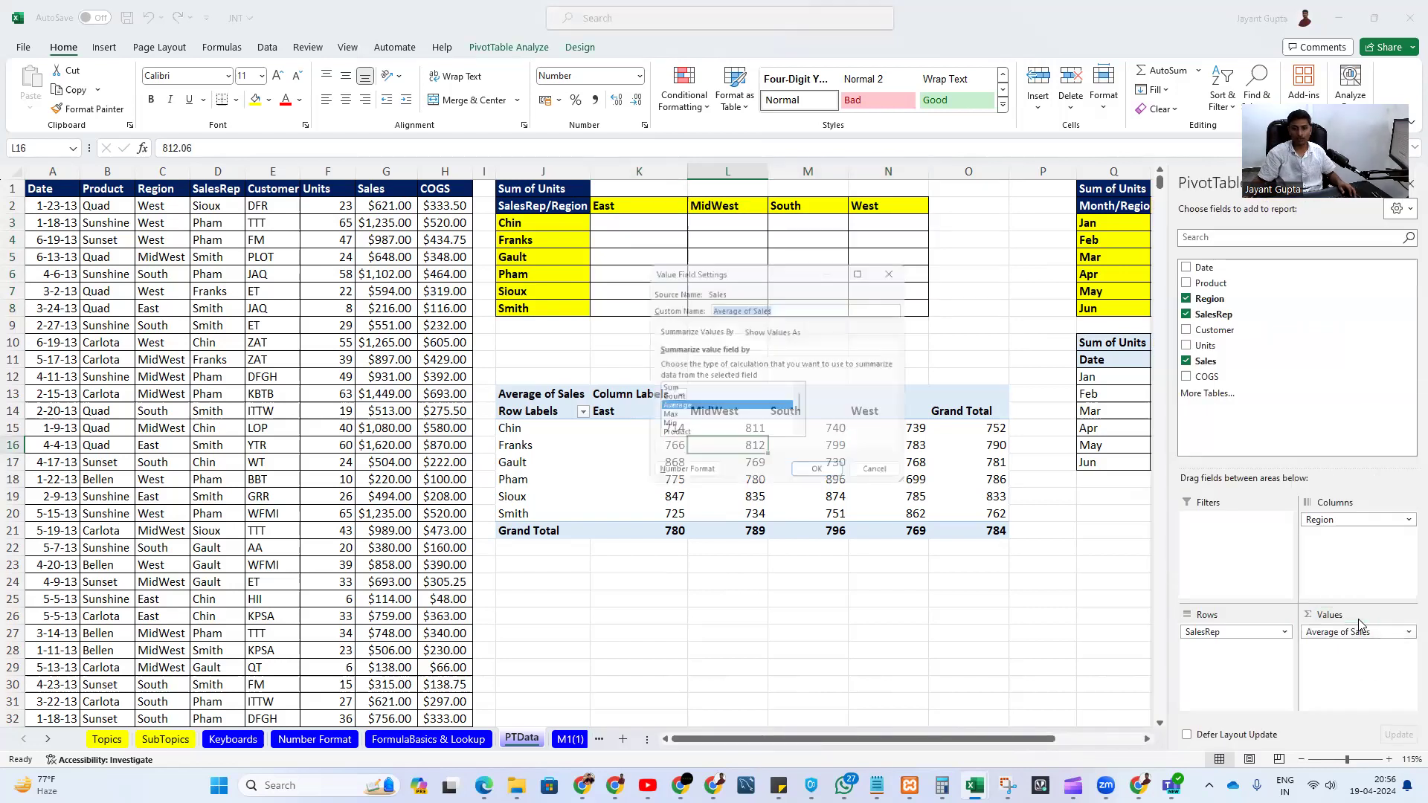
pyautogui.doubleClick(665, 398)
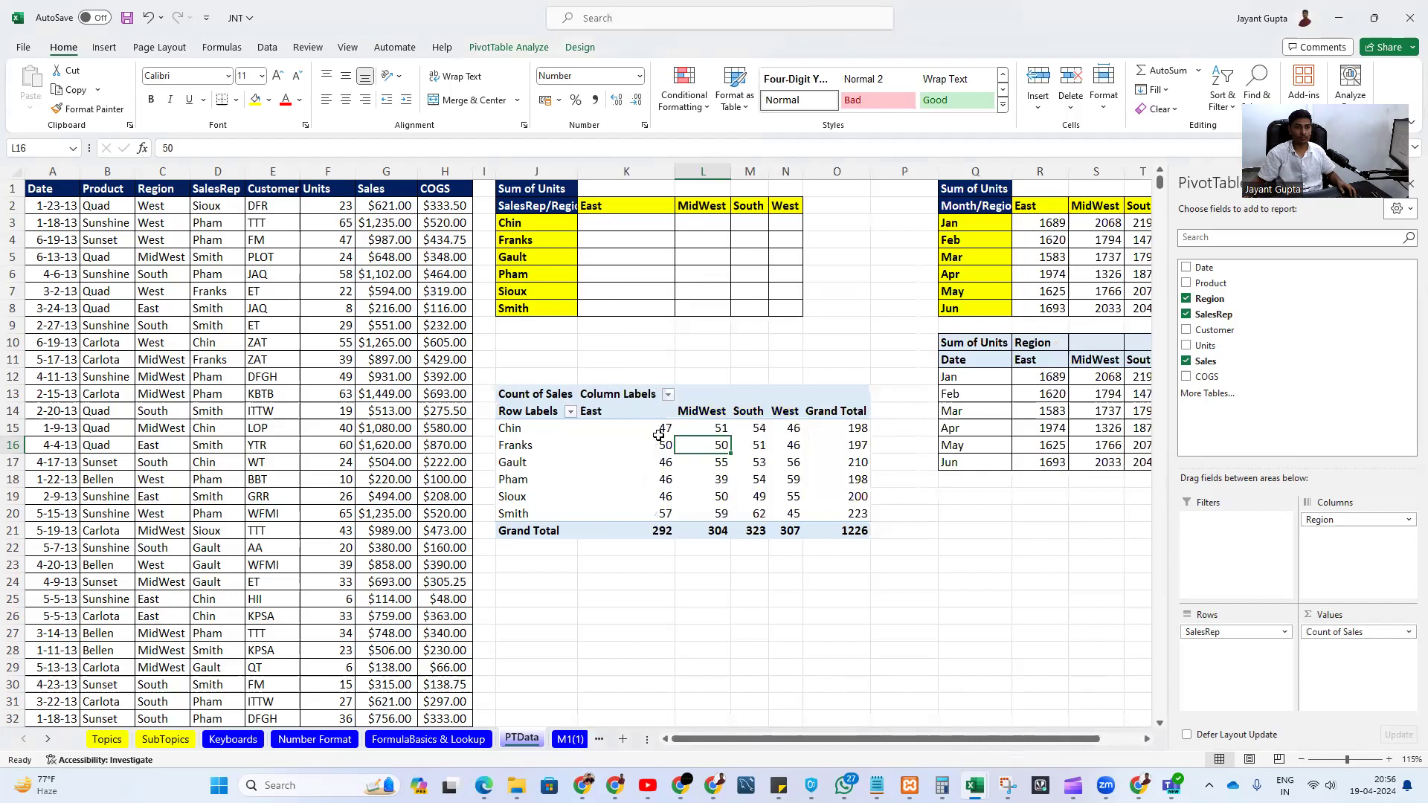
pyautogui.click(661, 428)
pyautogui.click(610, 228)
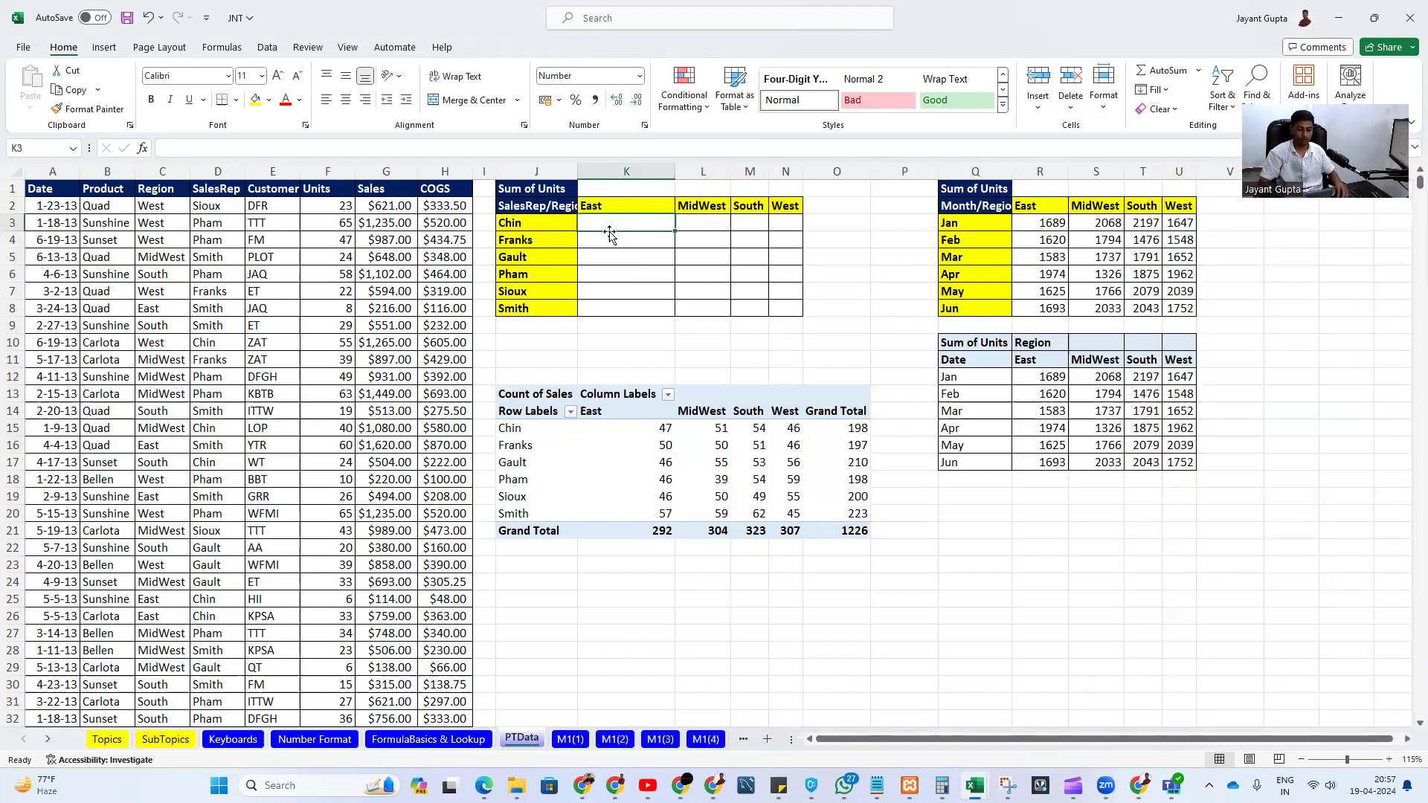
pyautogui.write('=count')
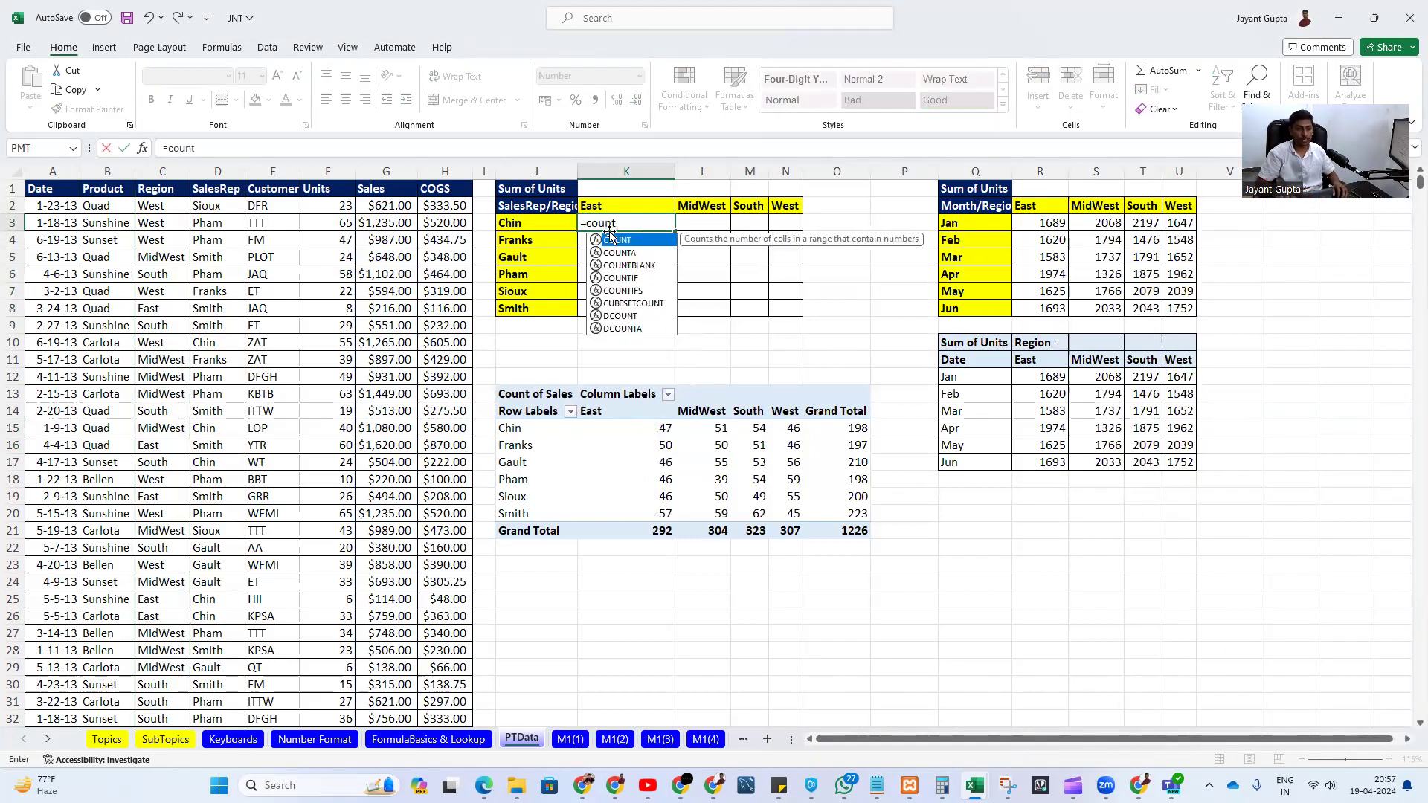
pyautogui.press('Down')
pyautogui.press('Down')
pyautogui.press('Down')
pyautogui.press('Down')
pyautogui.press('Tab')
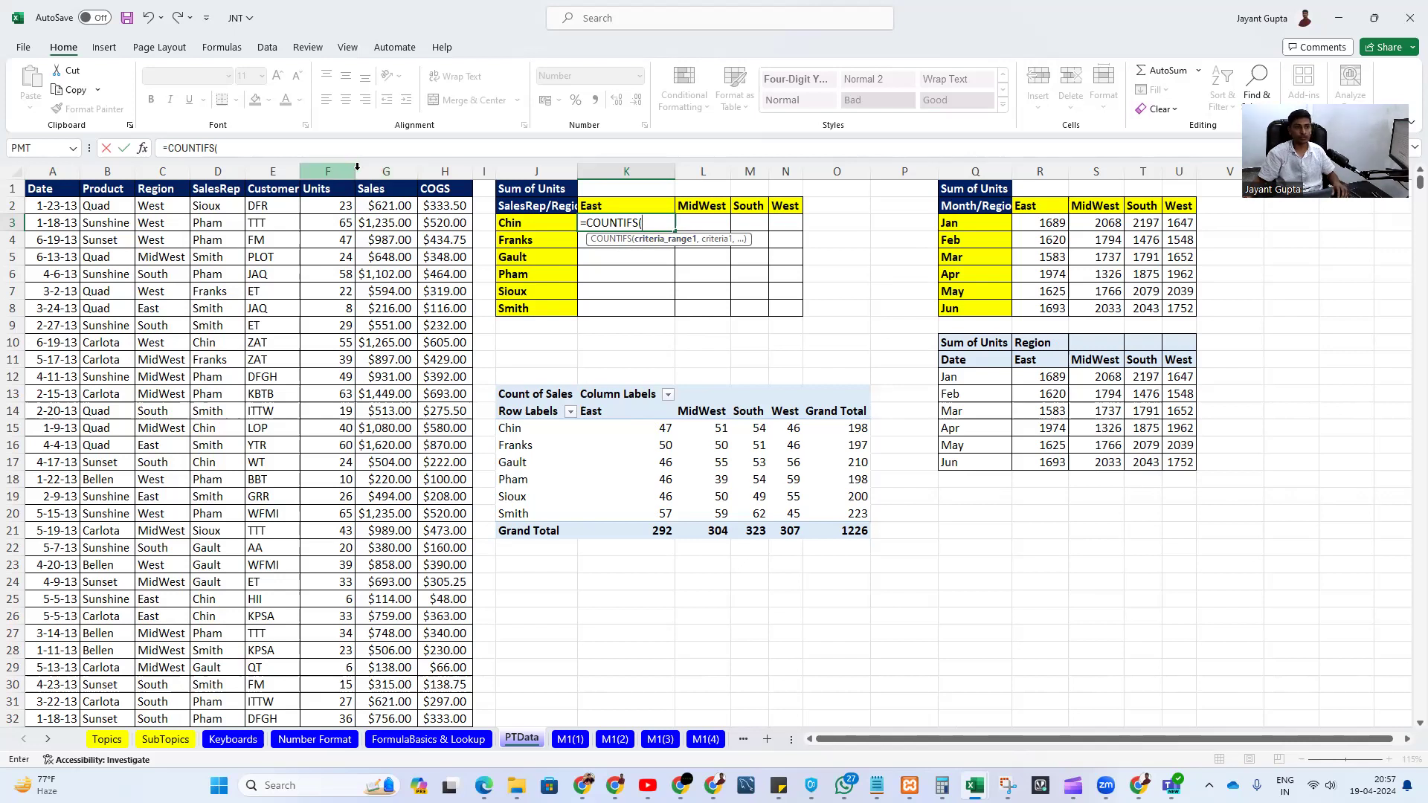
pyautogui.click(376, 167)
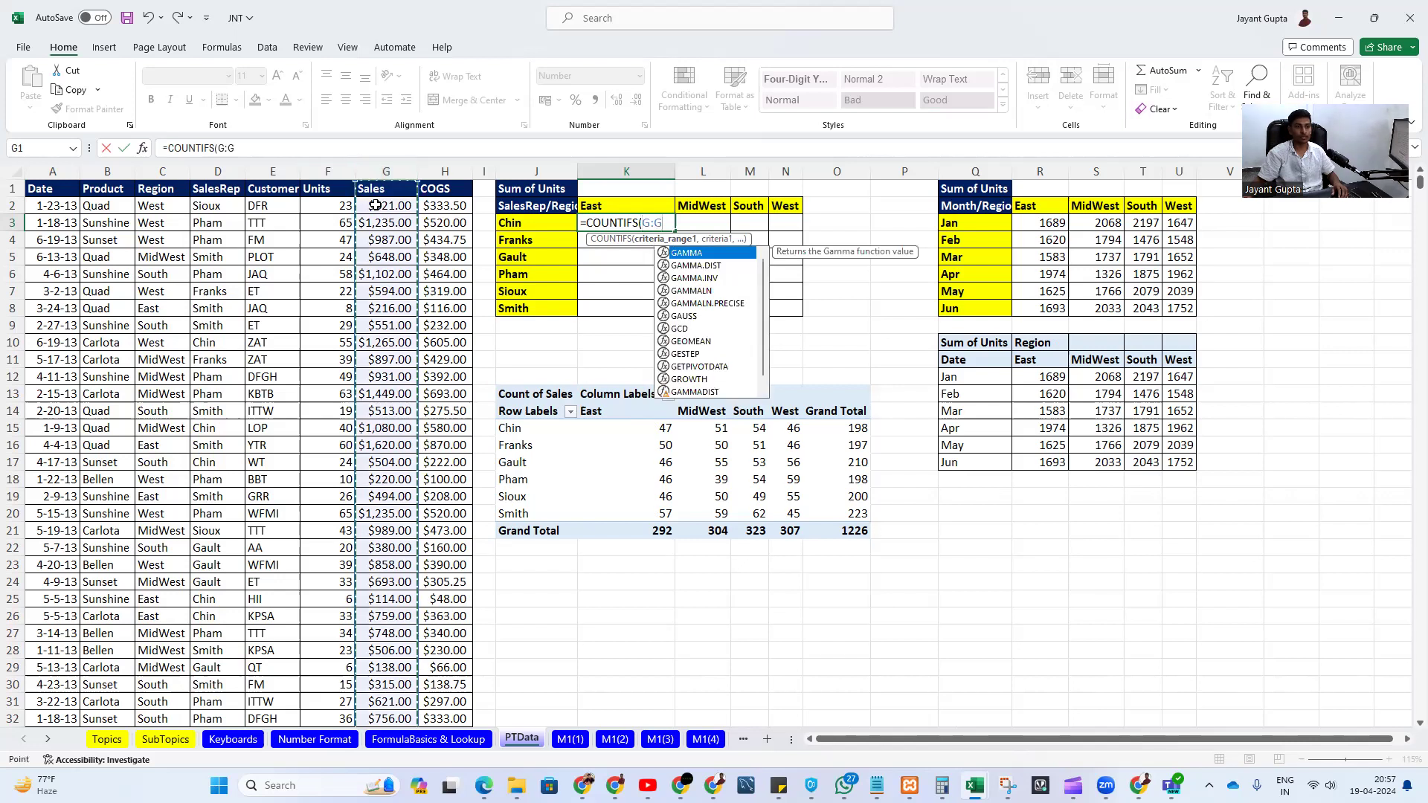
pyautogui.press('F5')
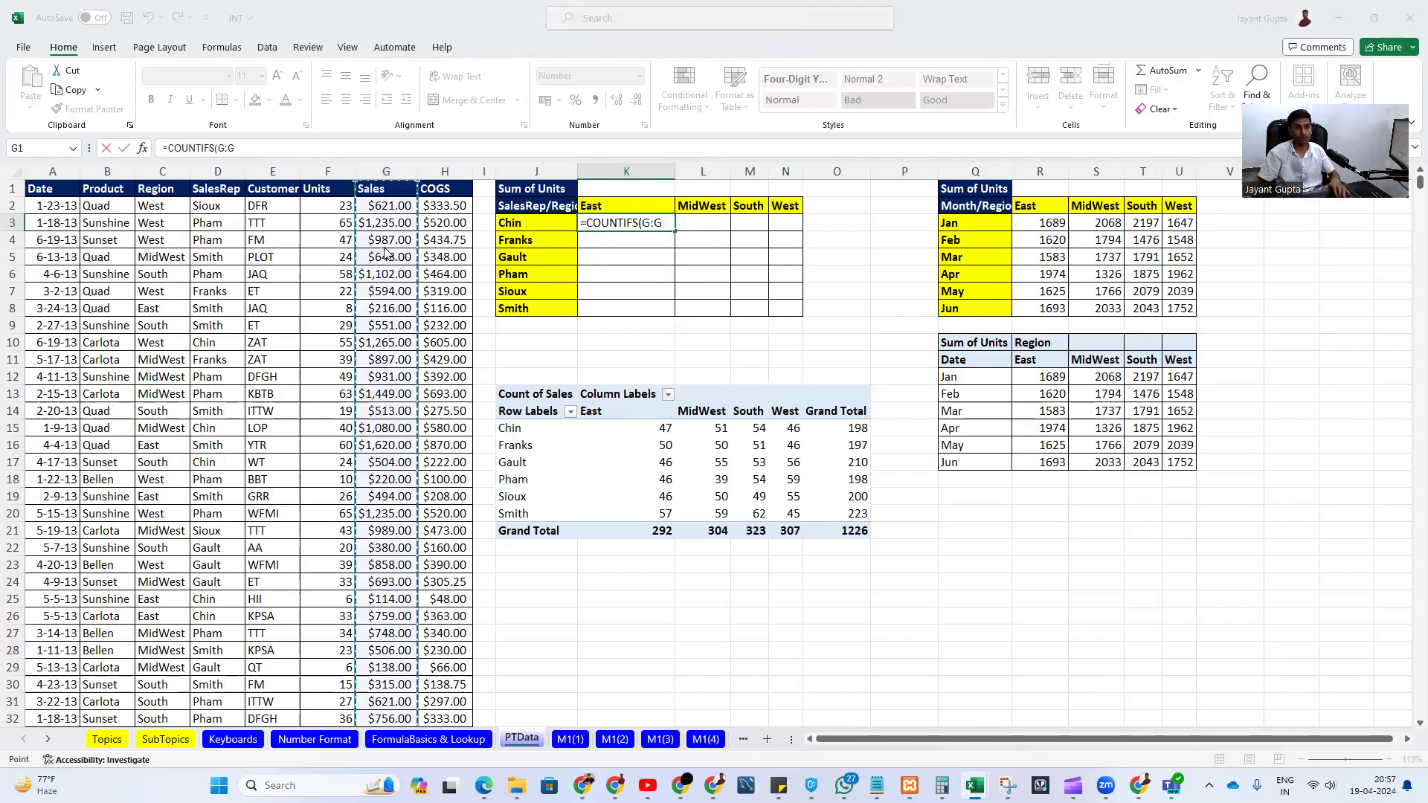
pyautogui.press('Escape')
pyautogui.press('F4')
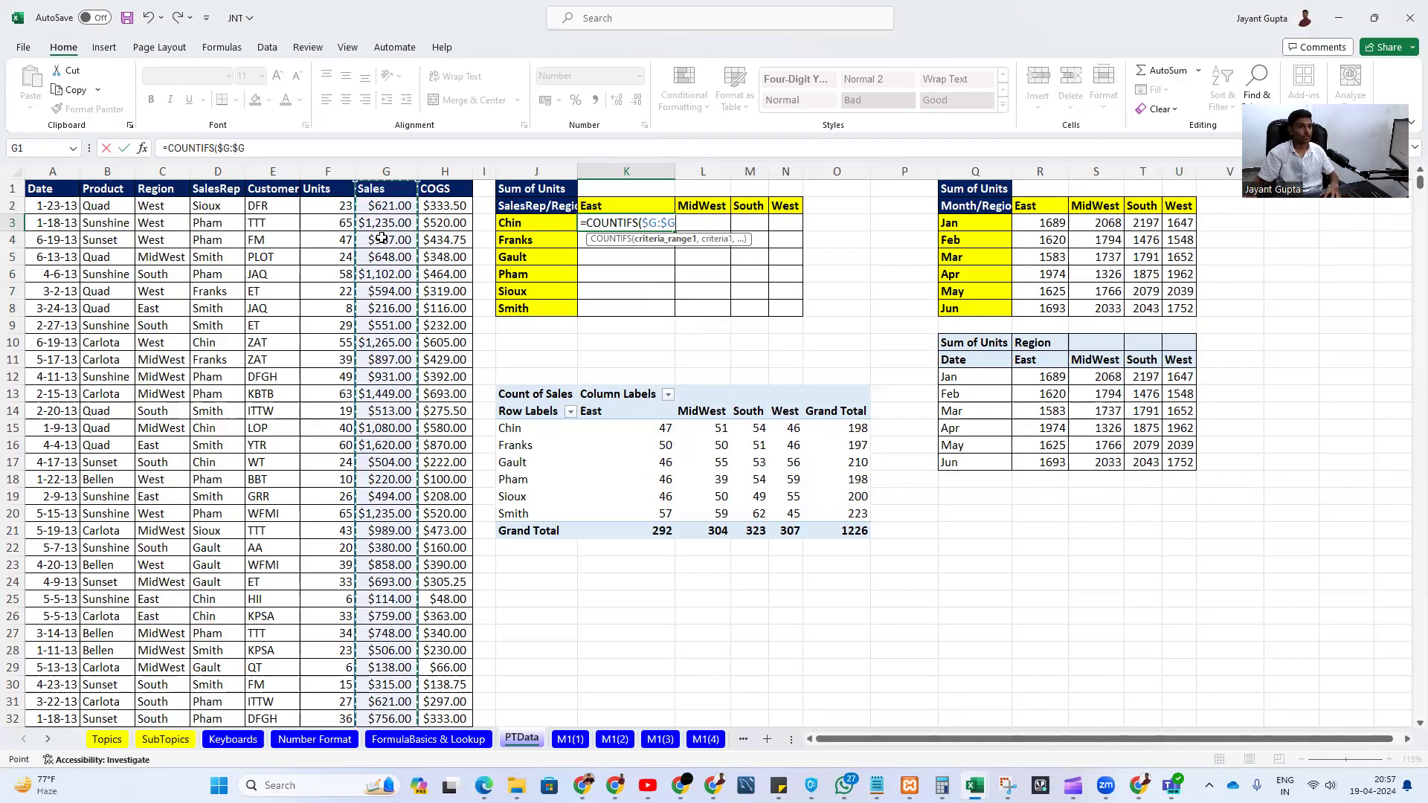
pyautogui.write(',')
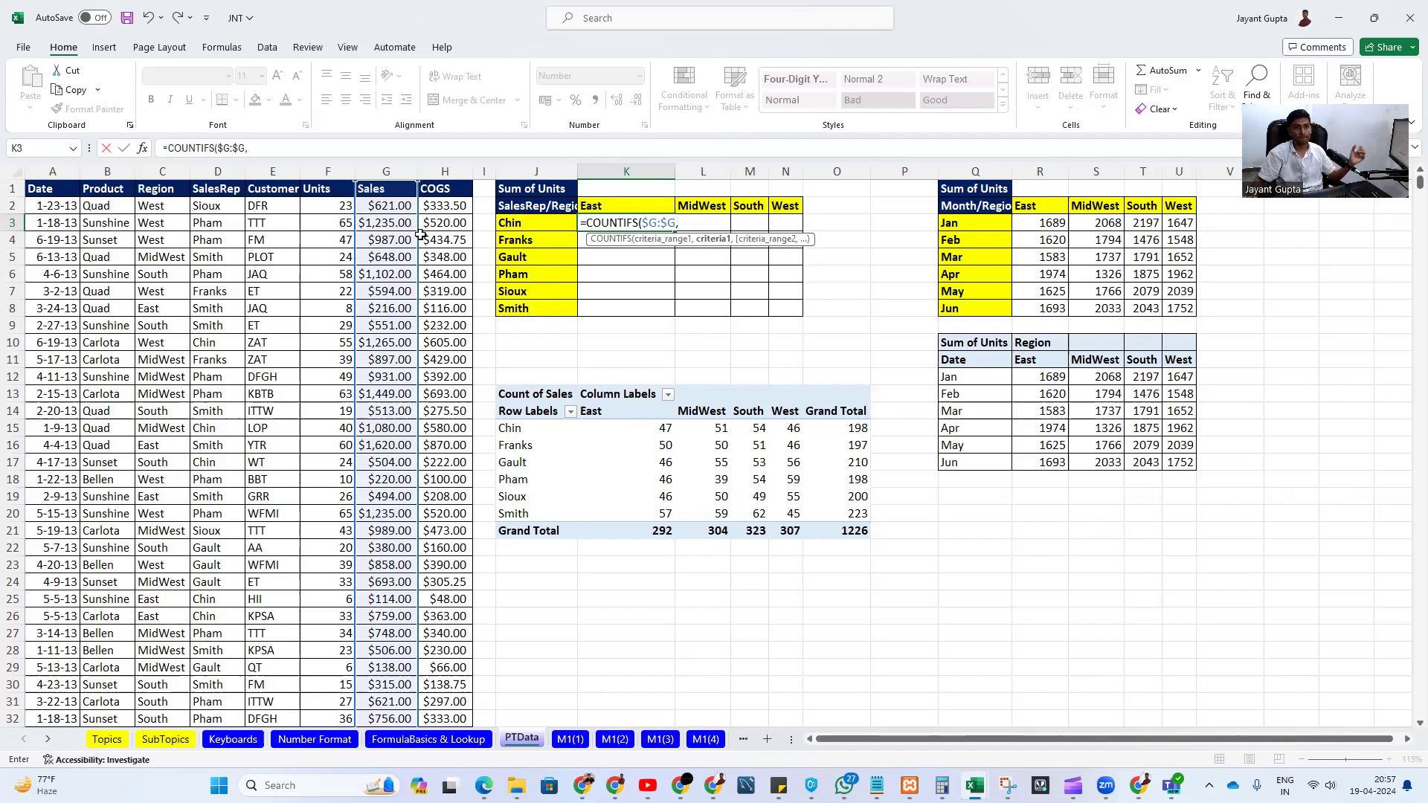
pyautogui.press('Escape')
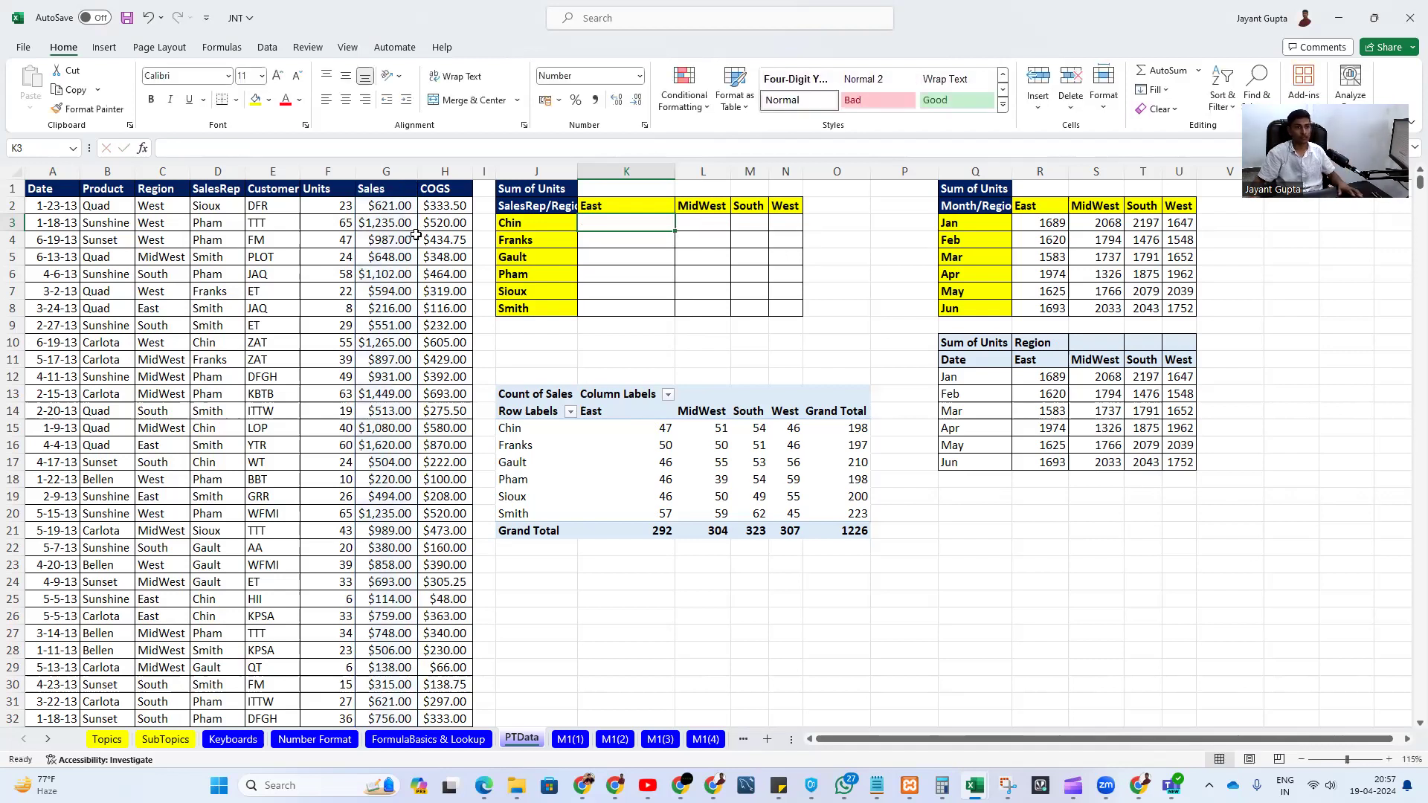
# - Begin a COUNTIFS formula in K3 that matches the SalesRep column $D:$D against the rep label $J3
pyautogui.write('=')
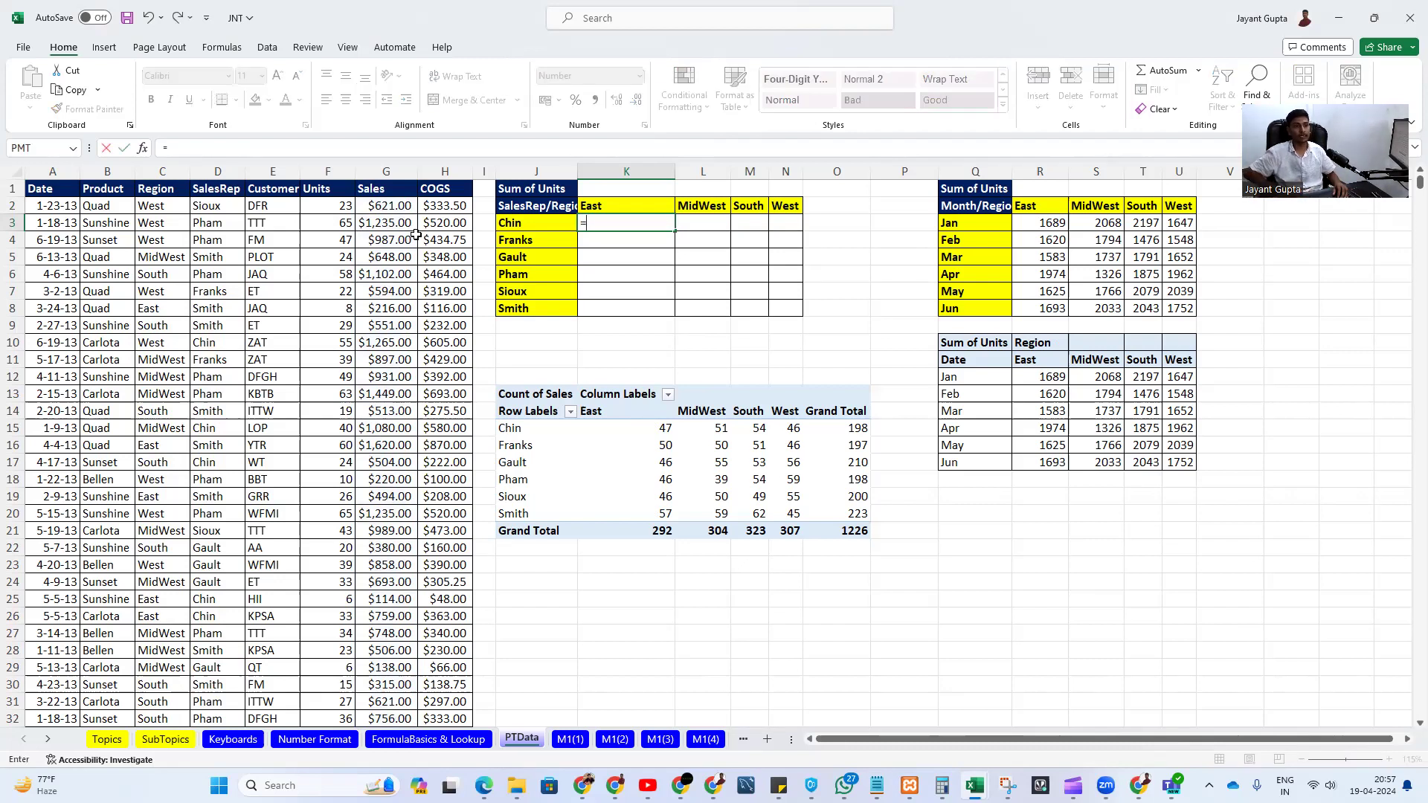
pyautogui.write('cou')
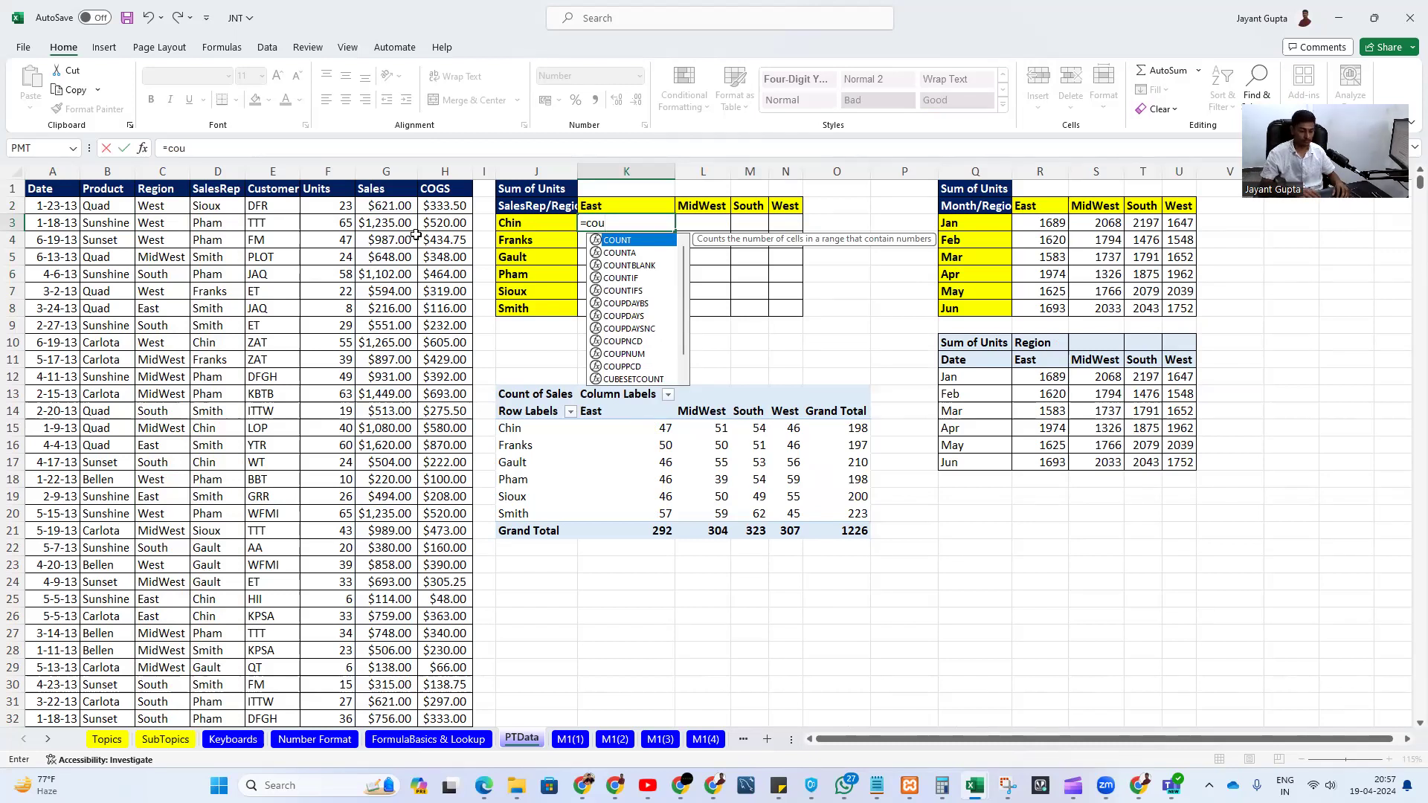
pyautogui.write('nt')
pyautogui.press('Down')
pyautogui.press('Down')
pyautogui.press('Down')
pyautogui.press('Down')
pyautogui.press('Tab')
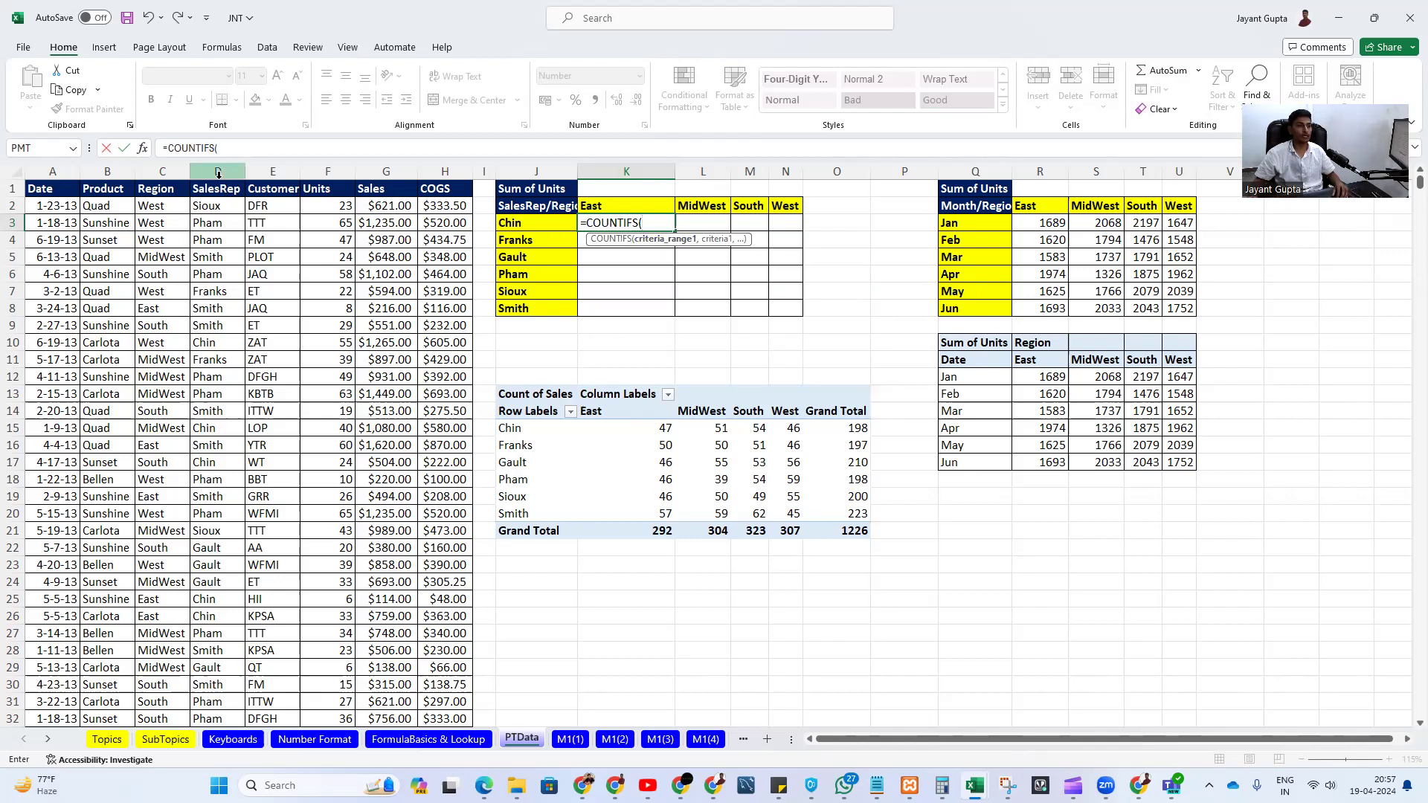
pyautogui.click(218, 172)
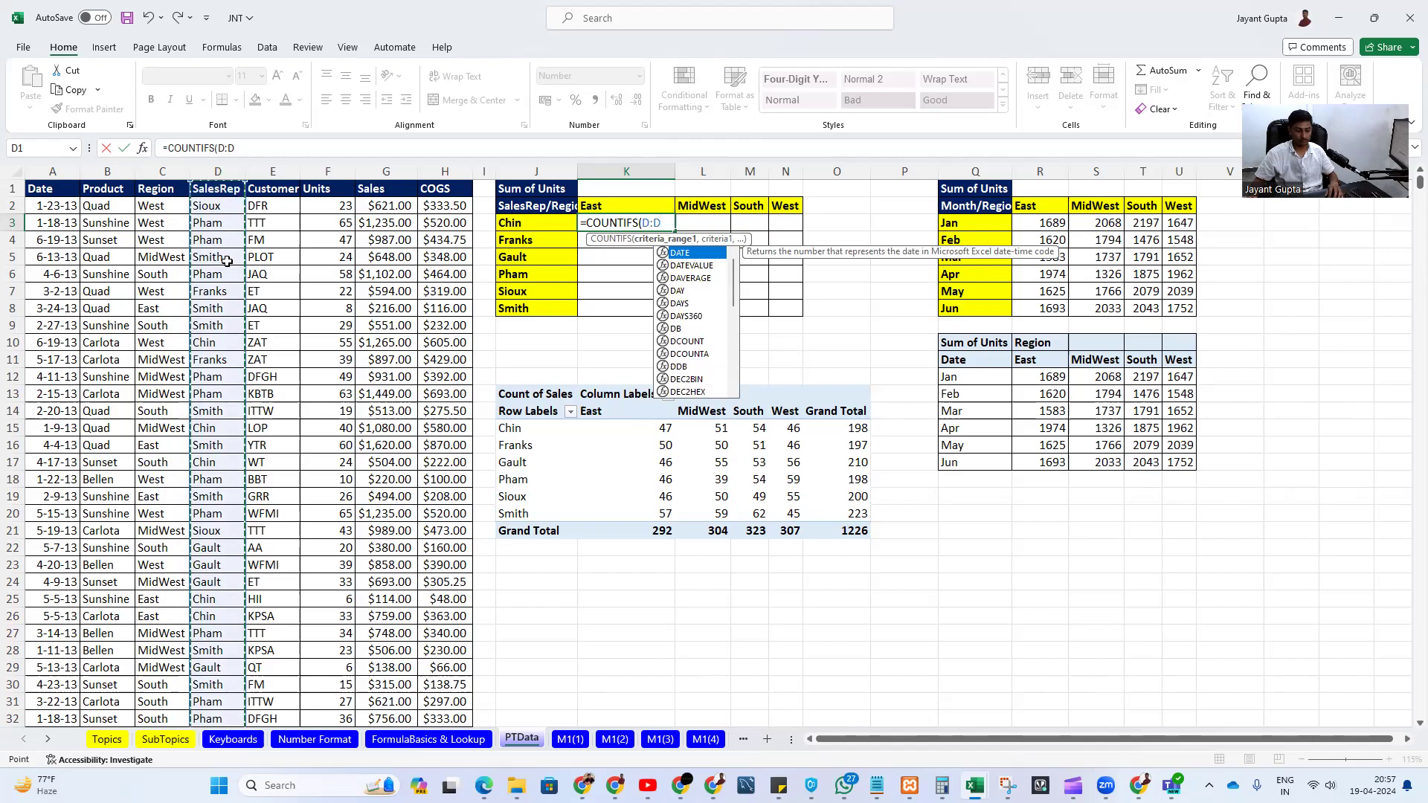
pyautogui.press('F4')
pyautogui.write(',')
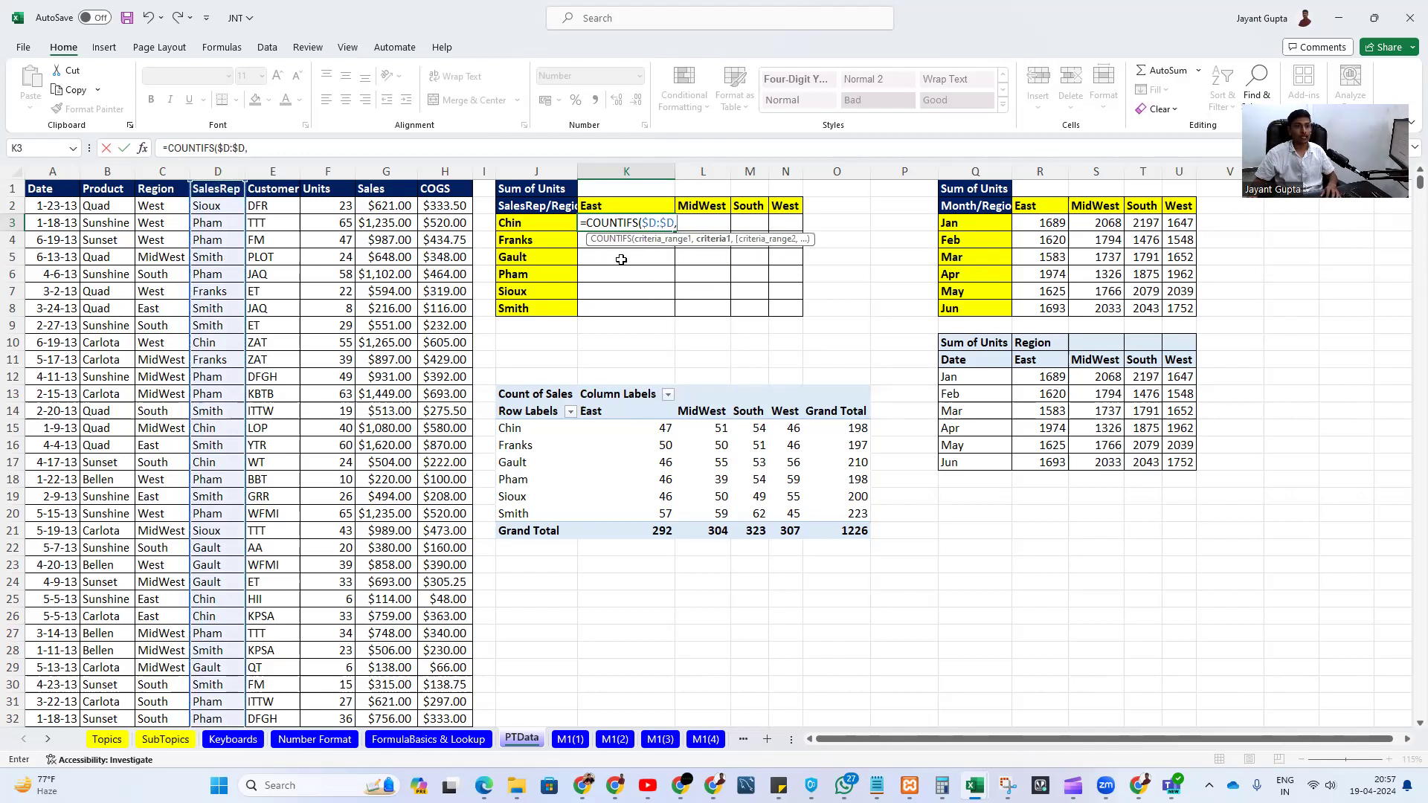
pyautogui.click(533, 224)
pyautogui.press('F4')
pyautogui.press('F4')
pyautogui.press('F4')
pyautogui.write(',')
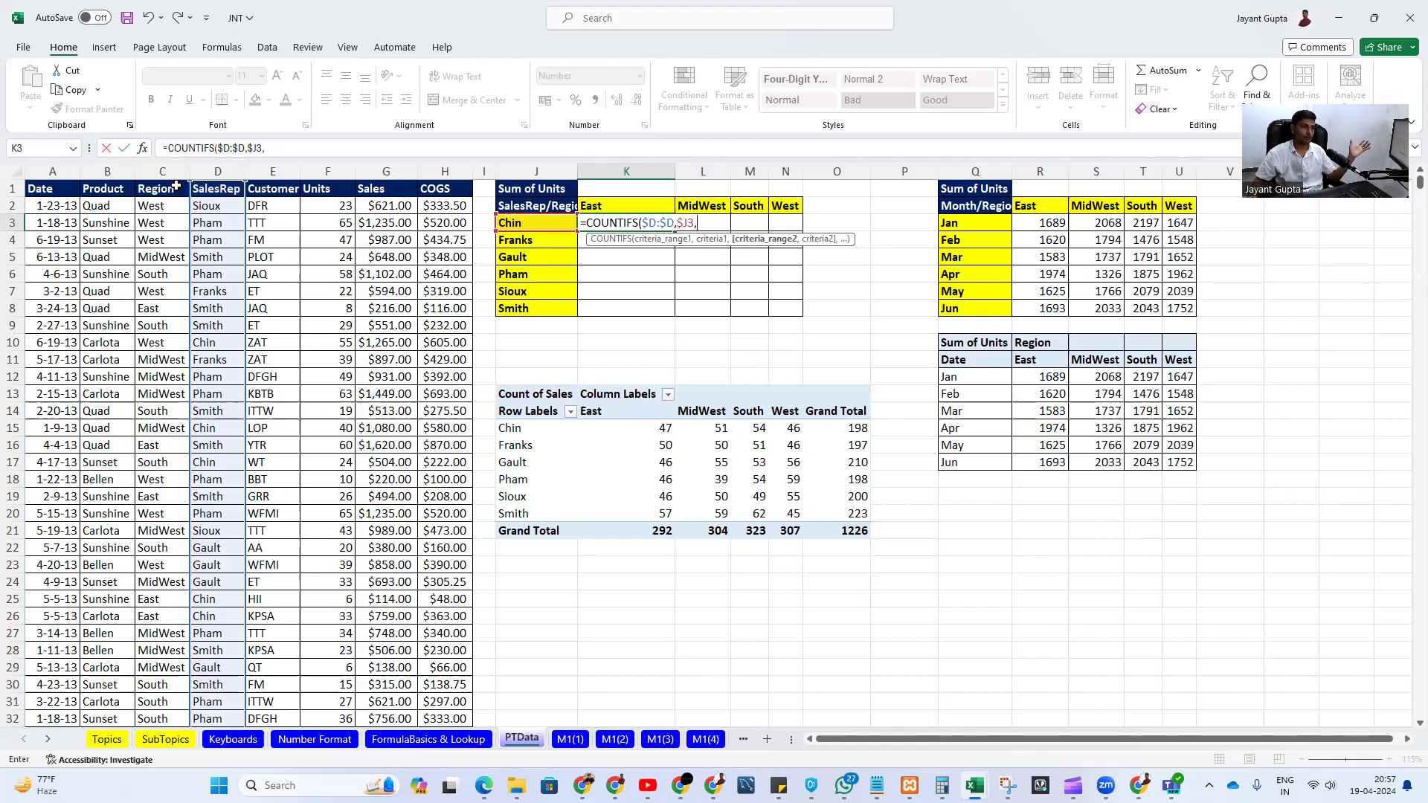
# - Complete the K3 COUNTIFS formula by matching the Region column $C:$C against the region header K$2
pyautogui.click(158, 173)
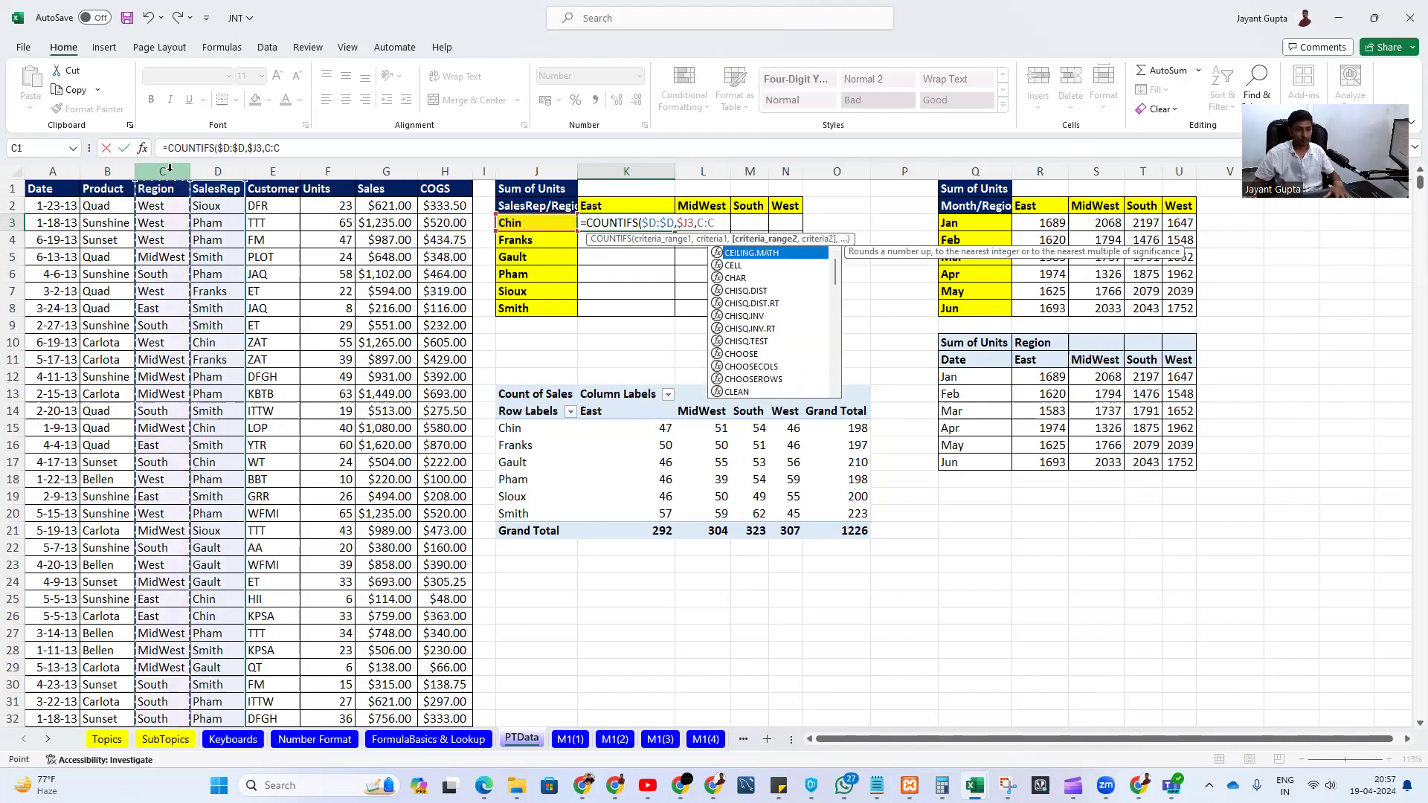
pyautogui.press('F4')
pyautogui.write(',')
pyautogui.click(622, 205)
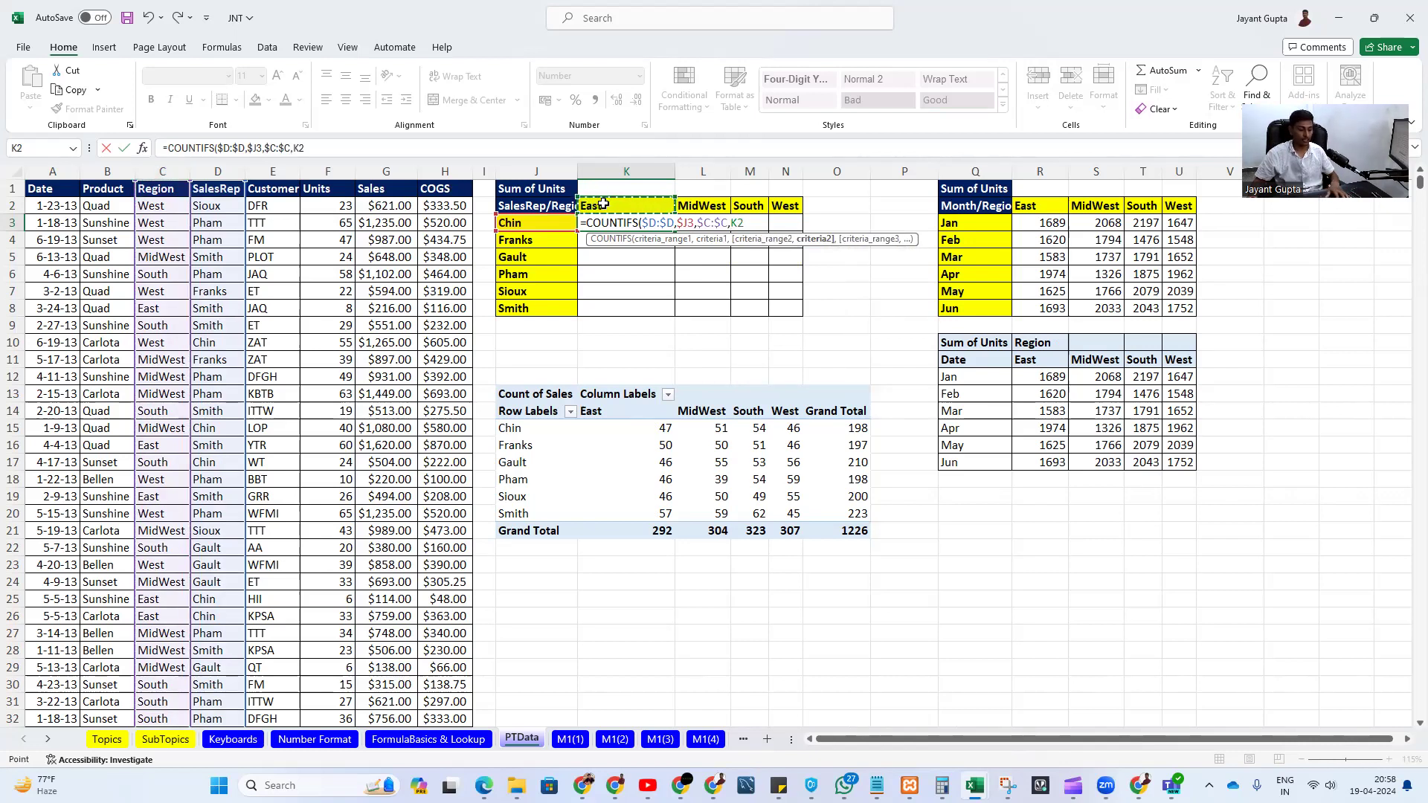
pyautogui.press('F4')
pyautogui.press('F4')
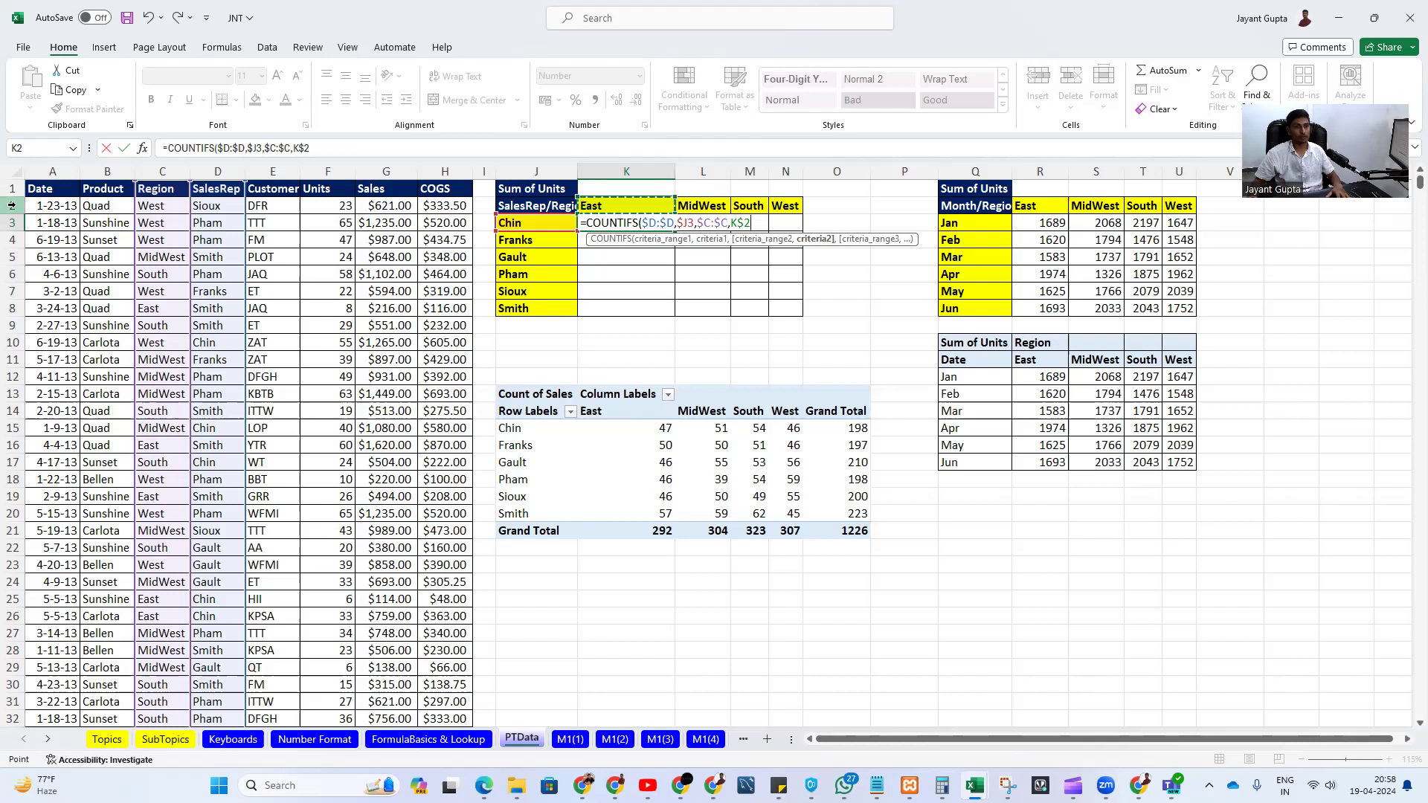
pyautogui.press('Return')
# - Fill the COUNTIFS formula from K3 down to row 8 and across to column N
pyautogui.press('Up')
pyautogui.hotkey('shift', 'Down')
pyautogui.hotkey('shift', 'Down')
pyautogui.hotkey('shift', 'Down')
pyautogui.hotkey('shift', 'Down')
pyautogui.hotkey('shift', 'Down')
pyautogui.hotkey('ctrl', 'd')
pyautogui.hotkey('shift', 'Right')
pyautogui.hotkey('shift', 'Right')
pyautogui.hotkey('shift', 'Right')
pyautogui.hotkey('ctrl', 'r')
# - Examine the PivotTable's counts by rep and region in K15:N20, excluding the grand totals, against the formula results
pyautogui.hotkey('ctrl', 'Down')
pyautogui.hotkey('ctrl', 'Down')
pyautogui.hotkey('ctrl', 'Down')
pyautogui.hotkey('ctrl', 'Up')
pyautogui.press('Down')
pyautogui.press('Down')
pyautogui.hotkey('ctrl', 'shift', 'Down')
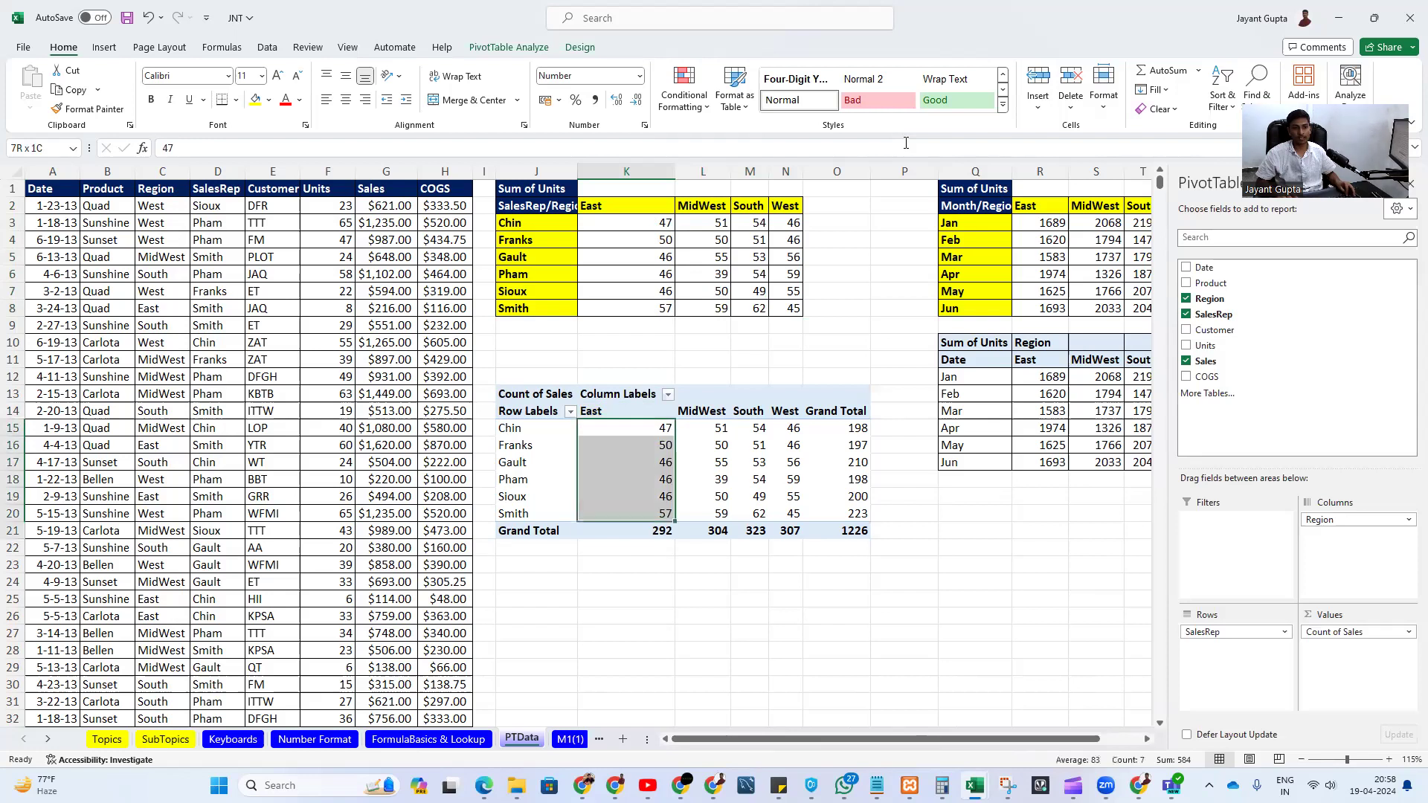
pyautogui.hotkey('ctrl', 'shift', 'Right')
pyautogui.hotkey('shift', 'Up')
pyautogui.hotkey('ctrl', 'shift', 'Left')
pyautogui.hotkey('ctrl', 'shift', 'Right')
pyautogui.hotkey('ctrl', 'shift', 'Left')
pyautogui.hotkey('shift', 'Right')
pyautogui.hotkey('shift', 'Right')
pyautogui.hotkey('shift', 'Right')
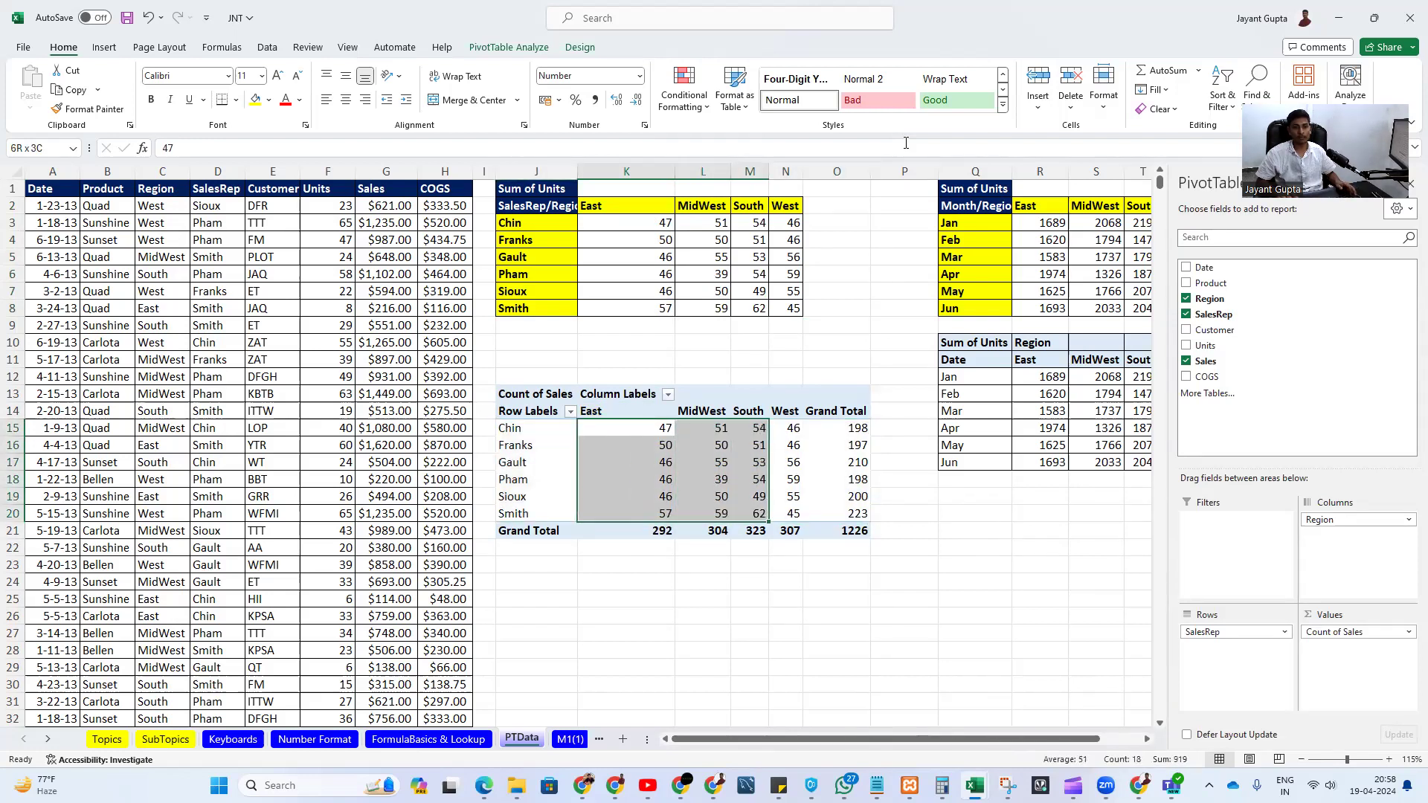
pyautogui.press('Right')
pyautogui.press('Left')
pyautogui.hotkey('ctrl', 'shift', 'Down')
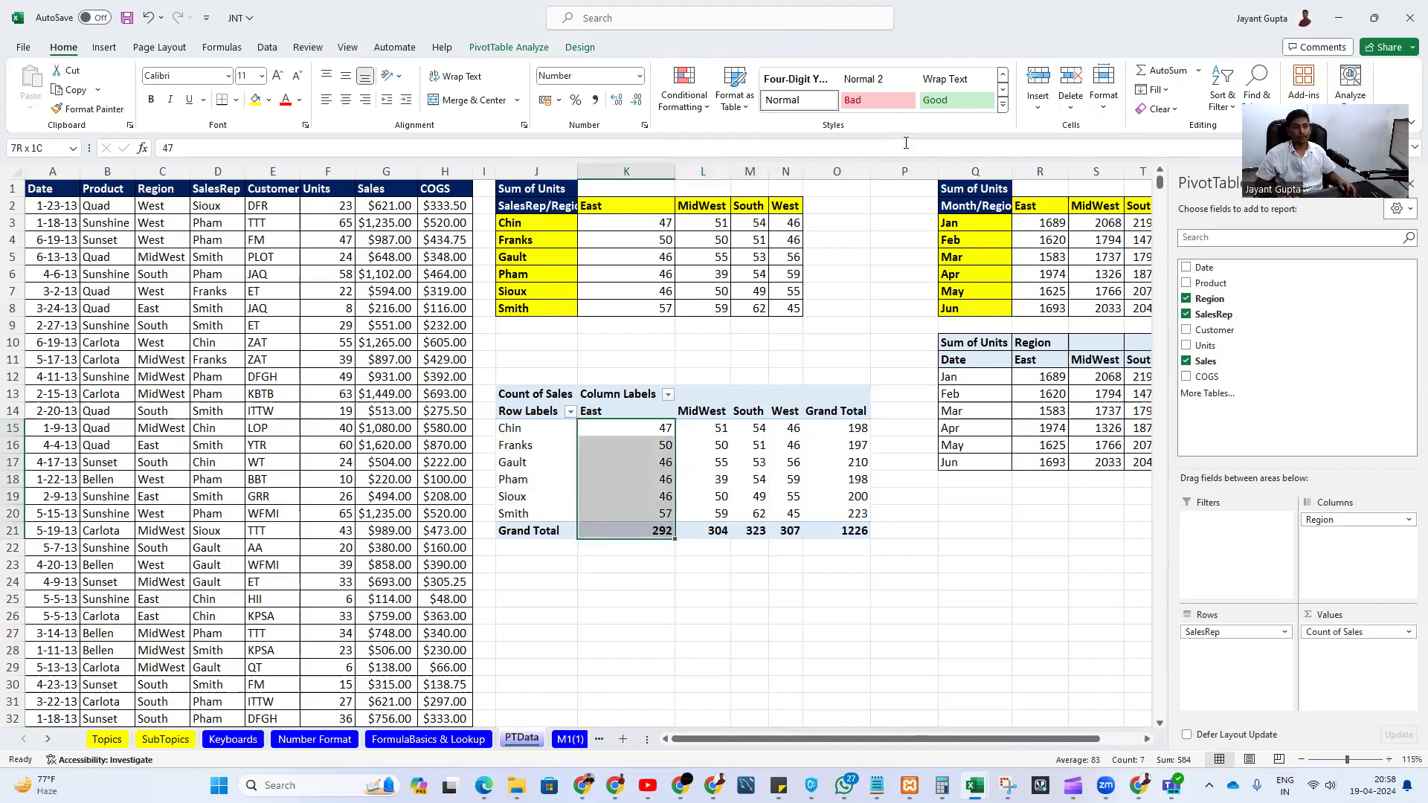
pyautogui.hotkey('shift', 'Up')
pyautogui.hotkey('ctrl', 'shift', 'Right')
pyautogui.hotkey('shift', 'Left')
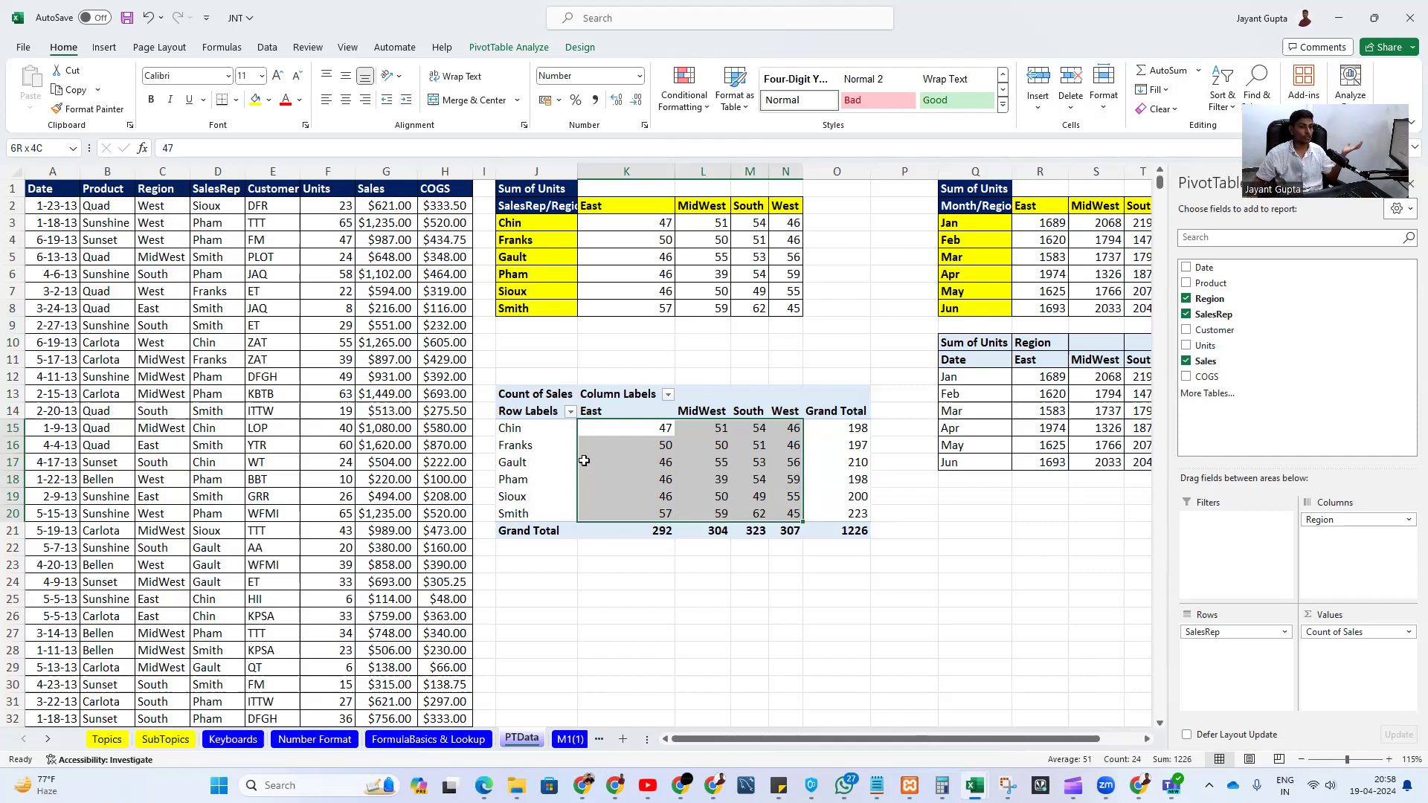
# - Check the COUNTIFS results in K3:N8 against the PivotTable counts and review the formula in K3
pyautogui.moveTo(585, 461)
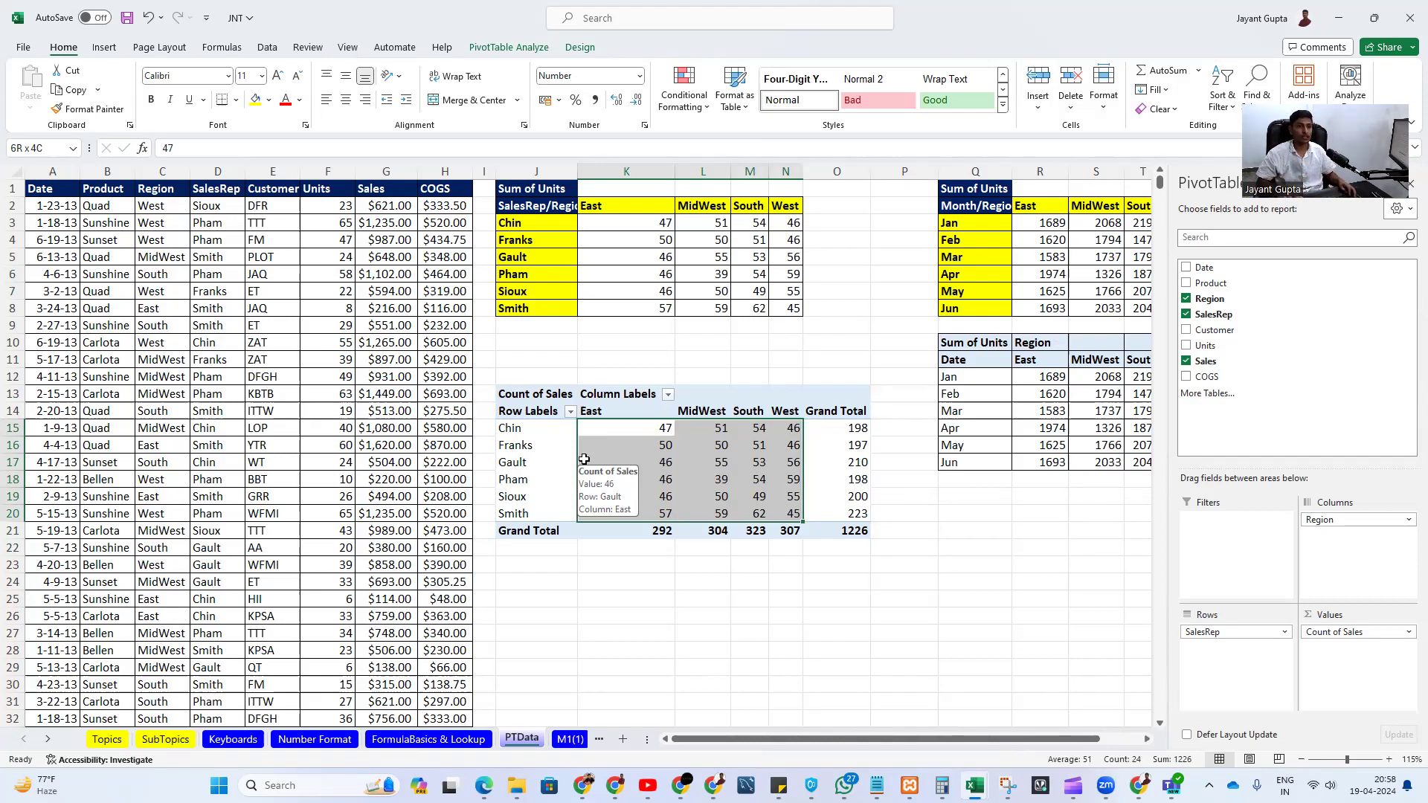
pyautogui.hotkey('ctrl', 'Up')
pyautogui.hotkey('ctrl', 'Up')
pyautogui.press('Up')
pyautogui.hotkey('ctrl', 'Up')
pyautogui.press('Down')
pyautogui.hotkey('ctrl', 'shift', 'Down')
pyautogui.hotkey('ctrl', 'shift', 'Right')
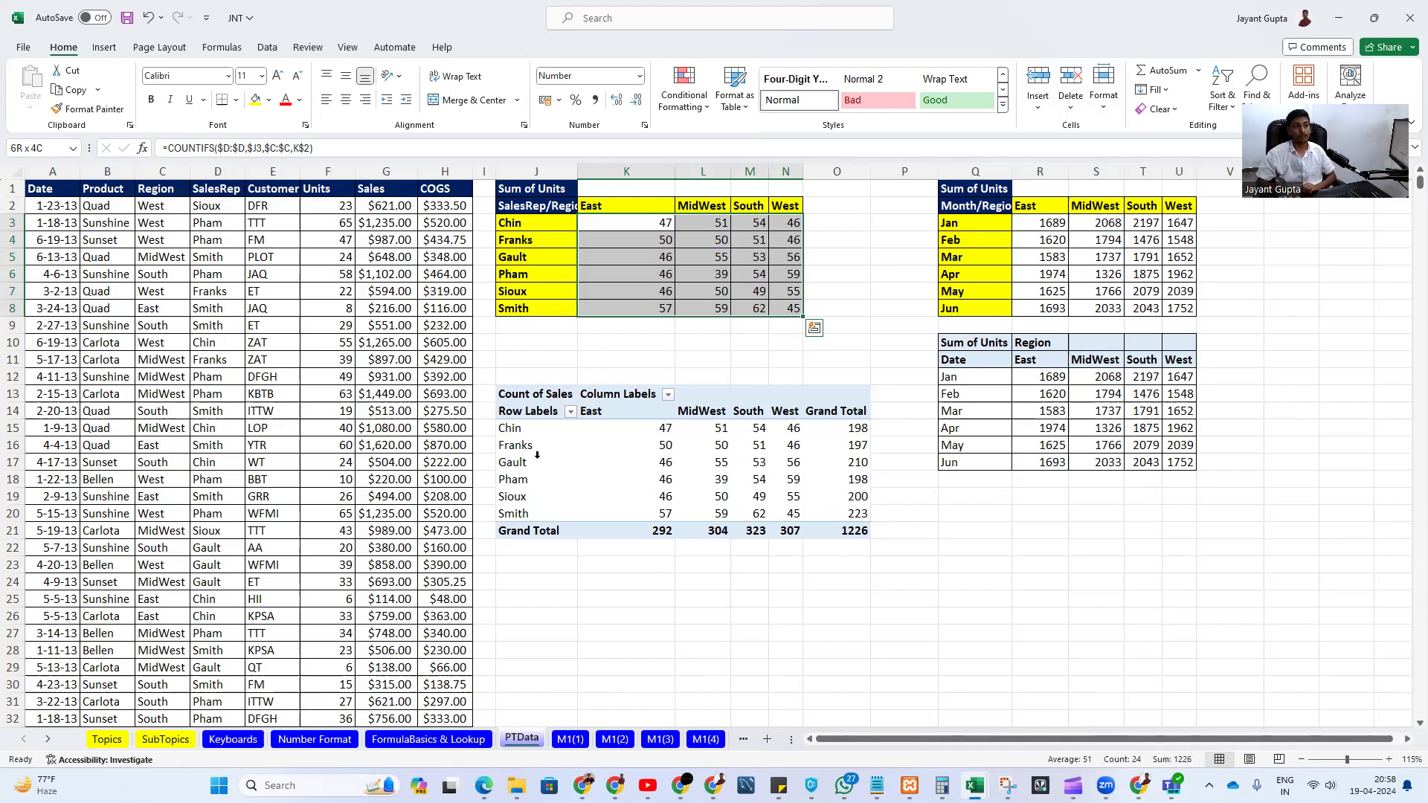
pyautogui.press('Up')
pyautogui.press('Down')
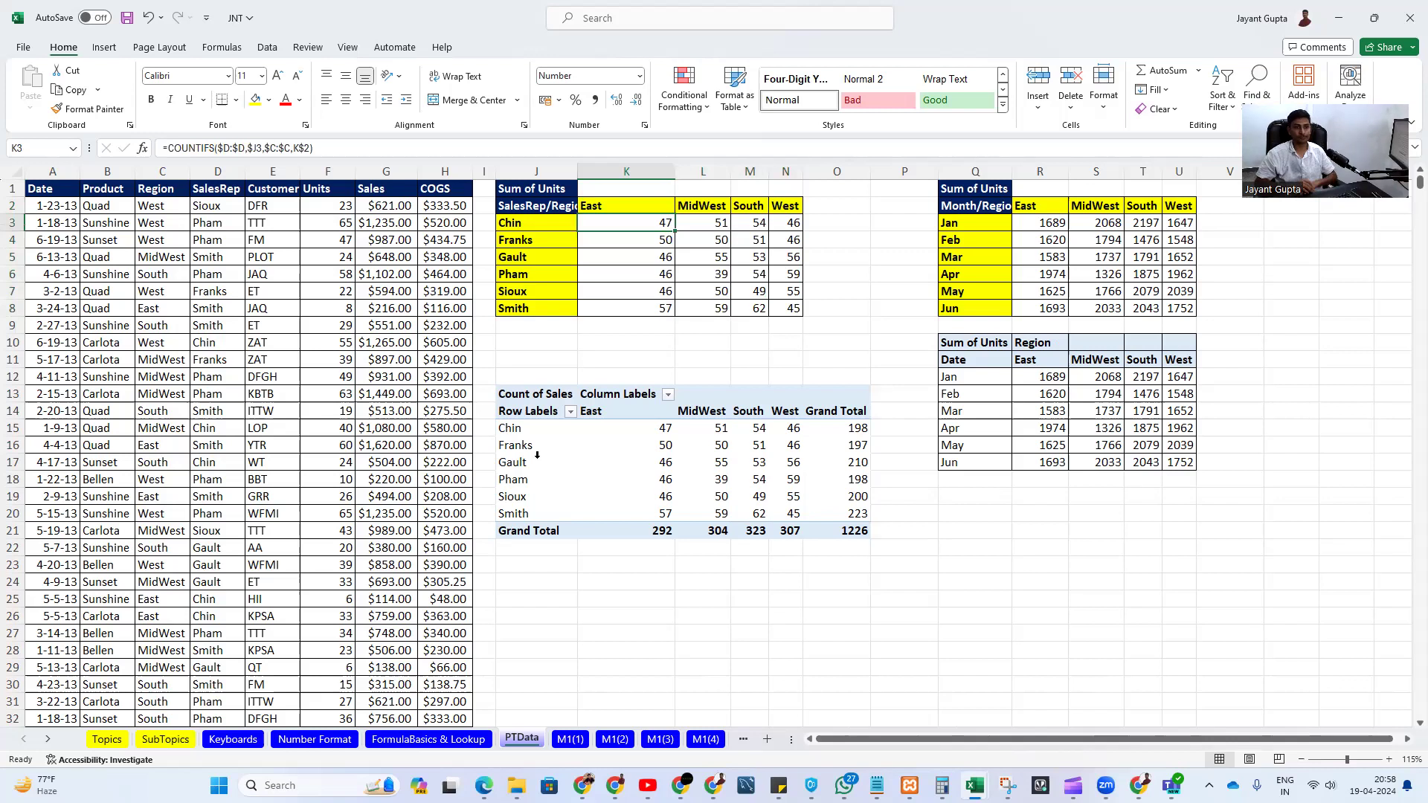